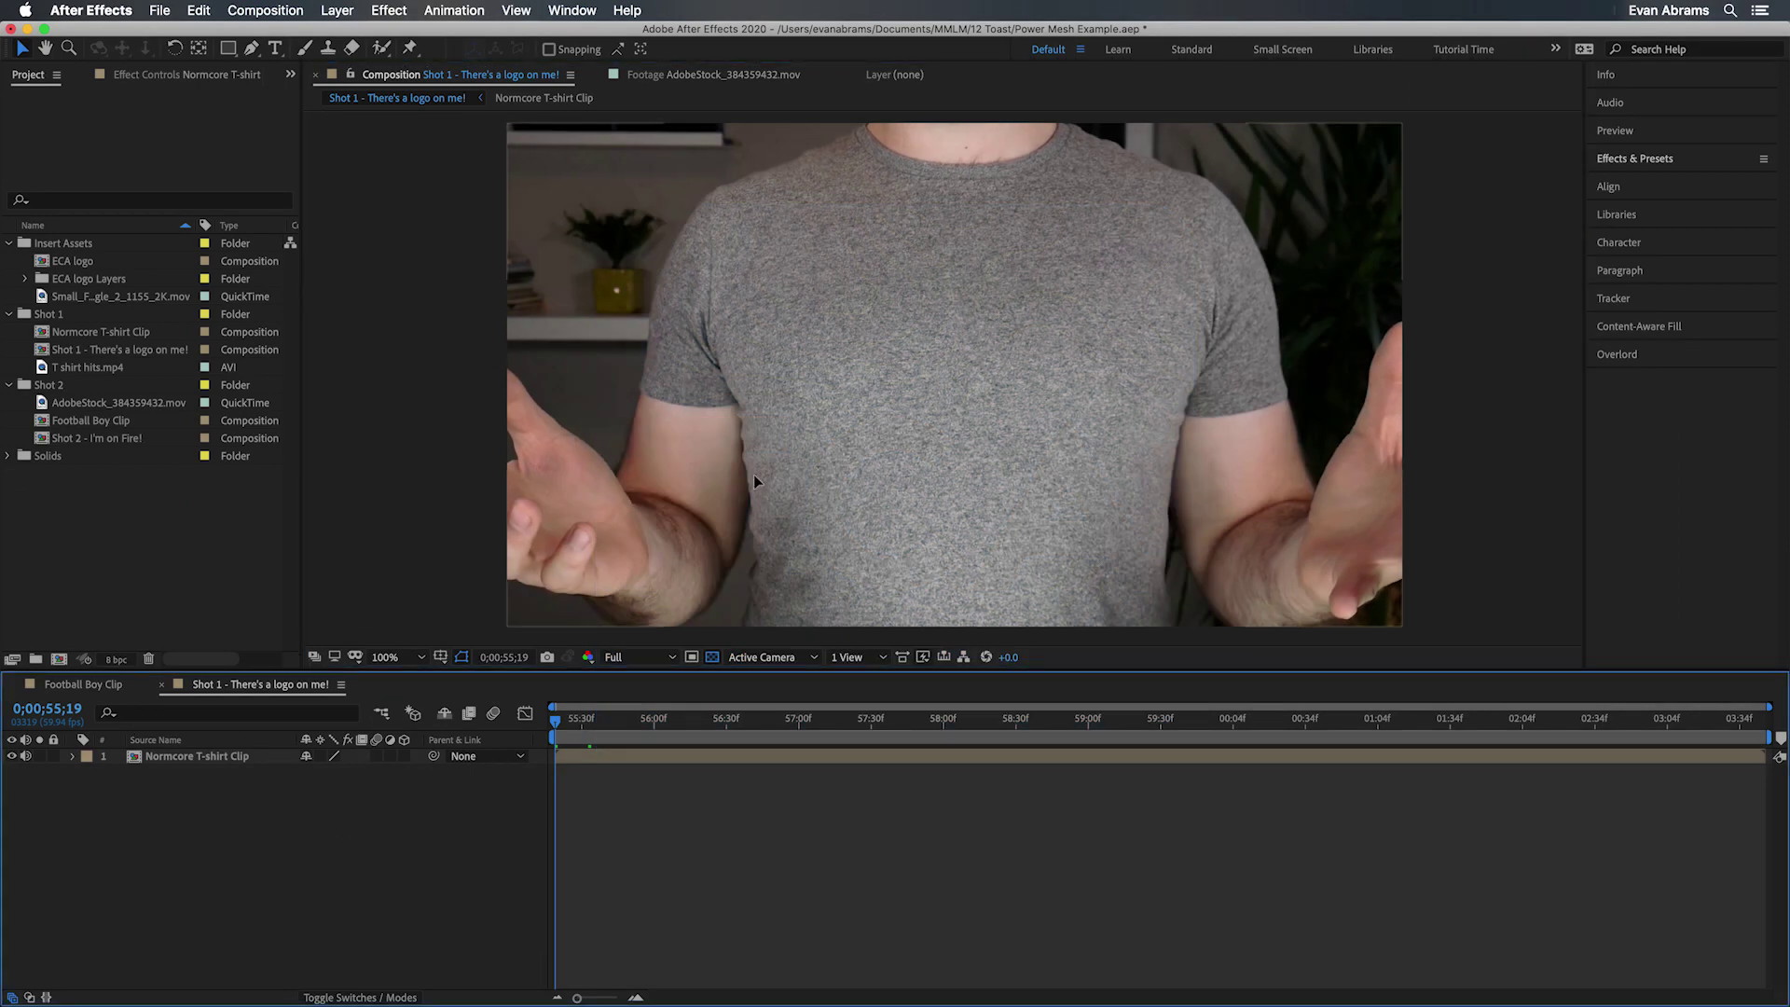
Step: Apply the Mocha Pro effect from Effects & Presets to the Normcore T-shirt Clip layer
left_click(1098, 298)
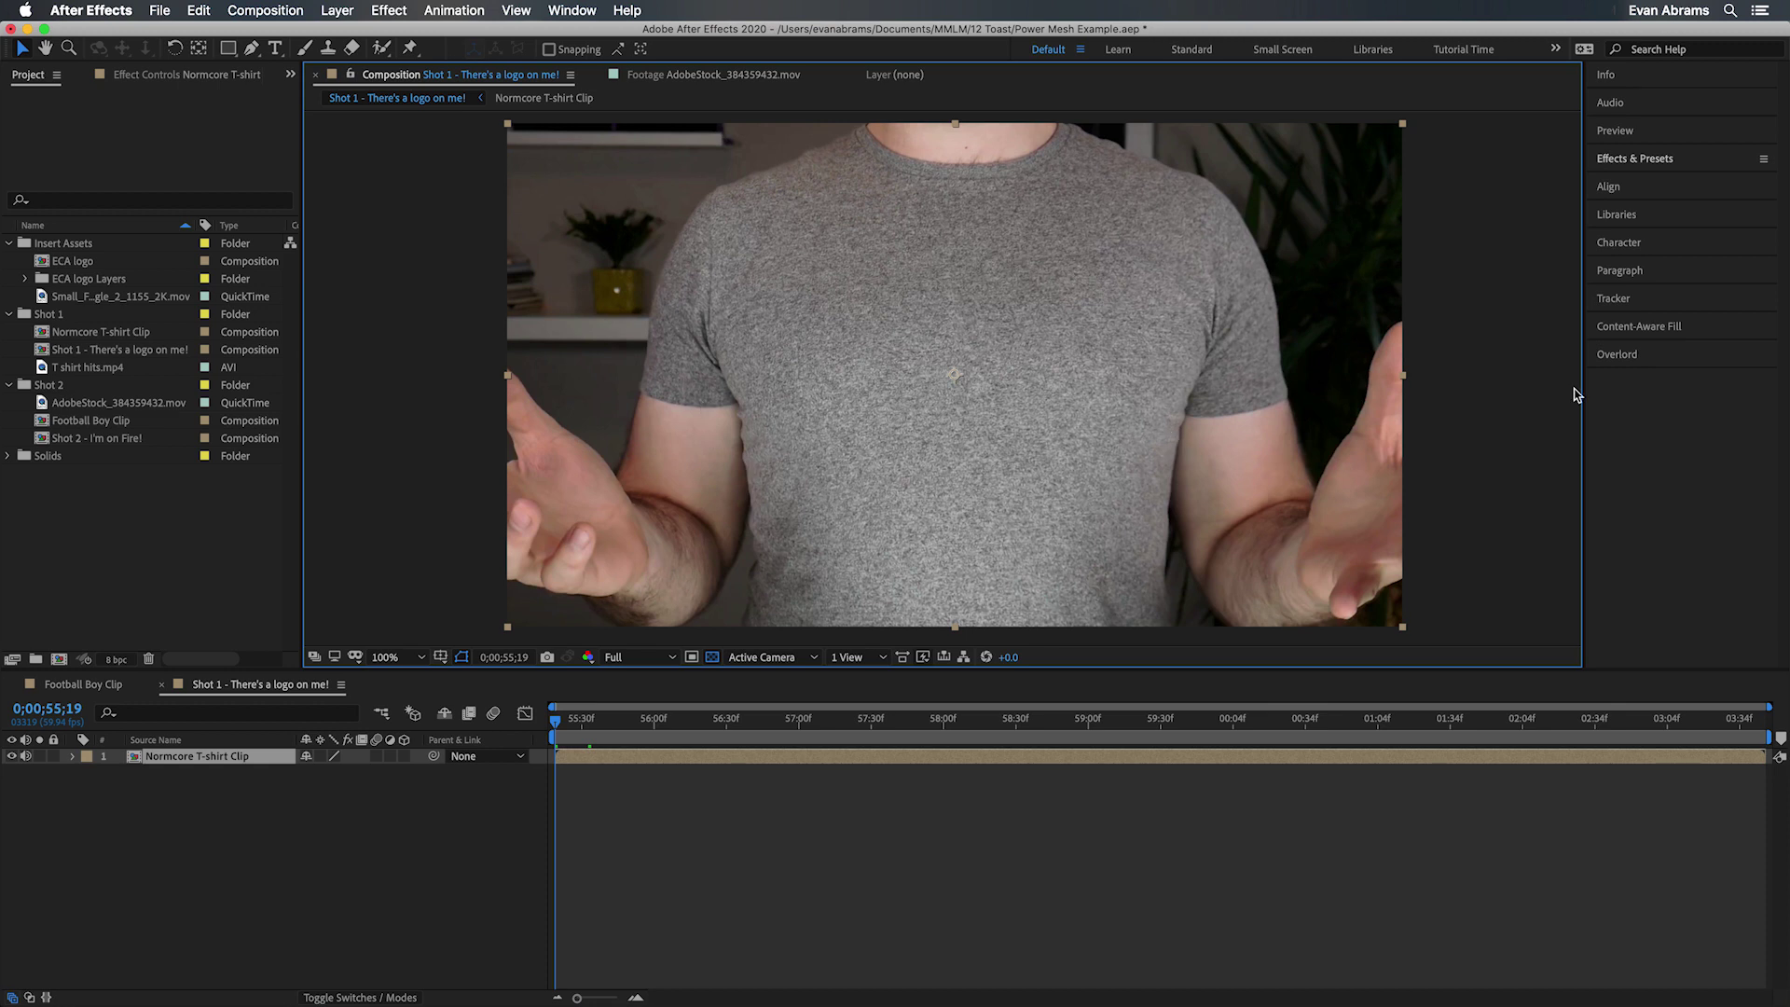
left_click(1694, 160)
left_click(1679, 183)
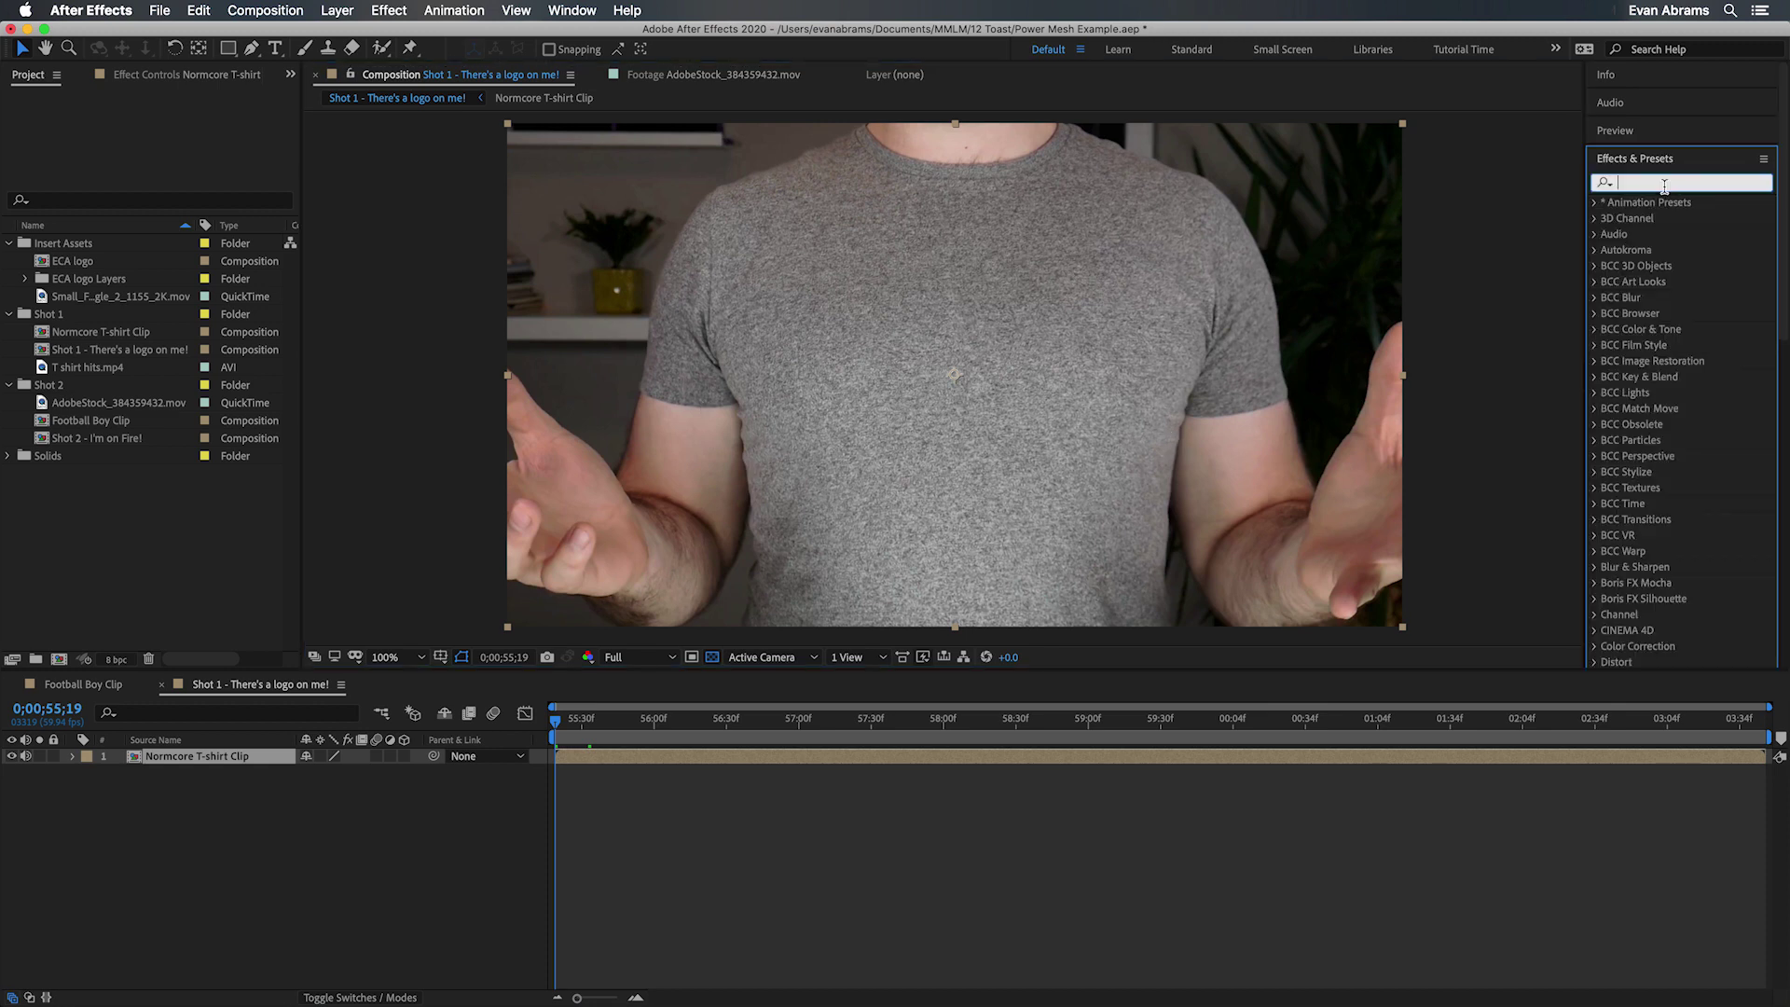
type("Mocha pro")
left_click_drag(1660, 218, 808, 764)
Step: Return the clip to frame 0;00;56;14 and launch Mocha Pro from Effect Controls
left_click_drag(603, 732, 687, 724)
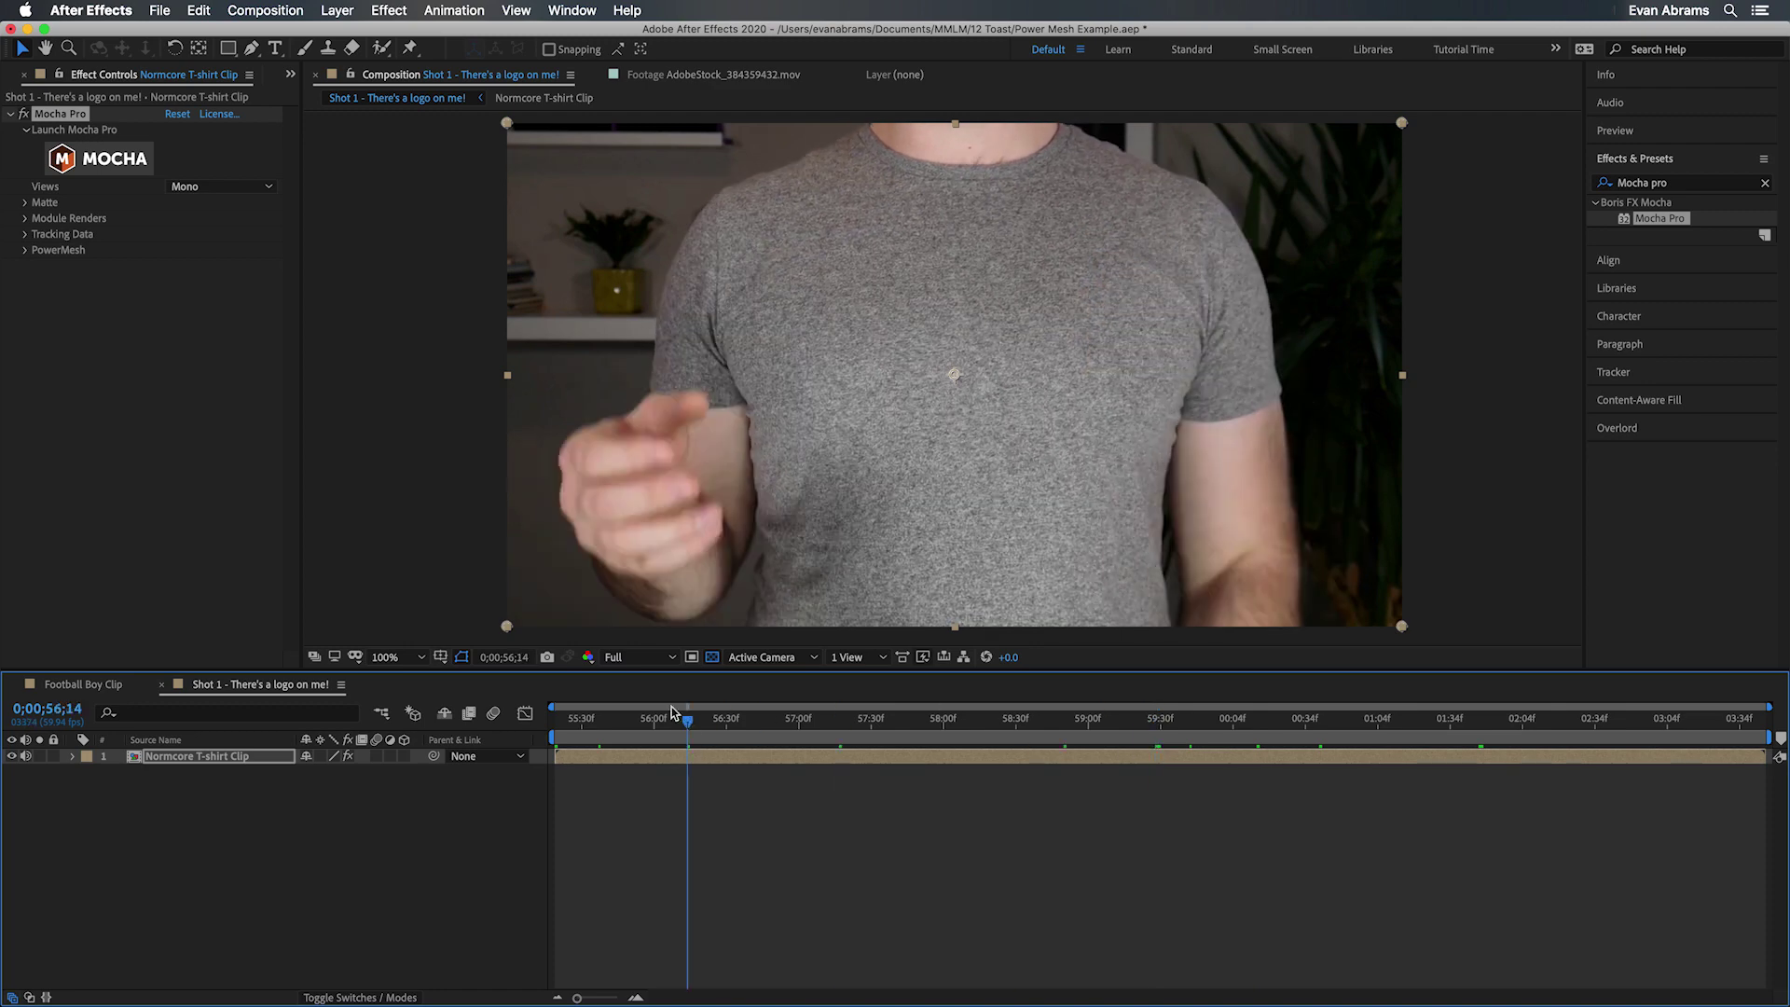
left_click(639, 657)
left_click(645, 702)
left_click(124, 160)
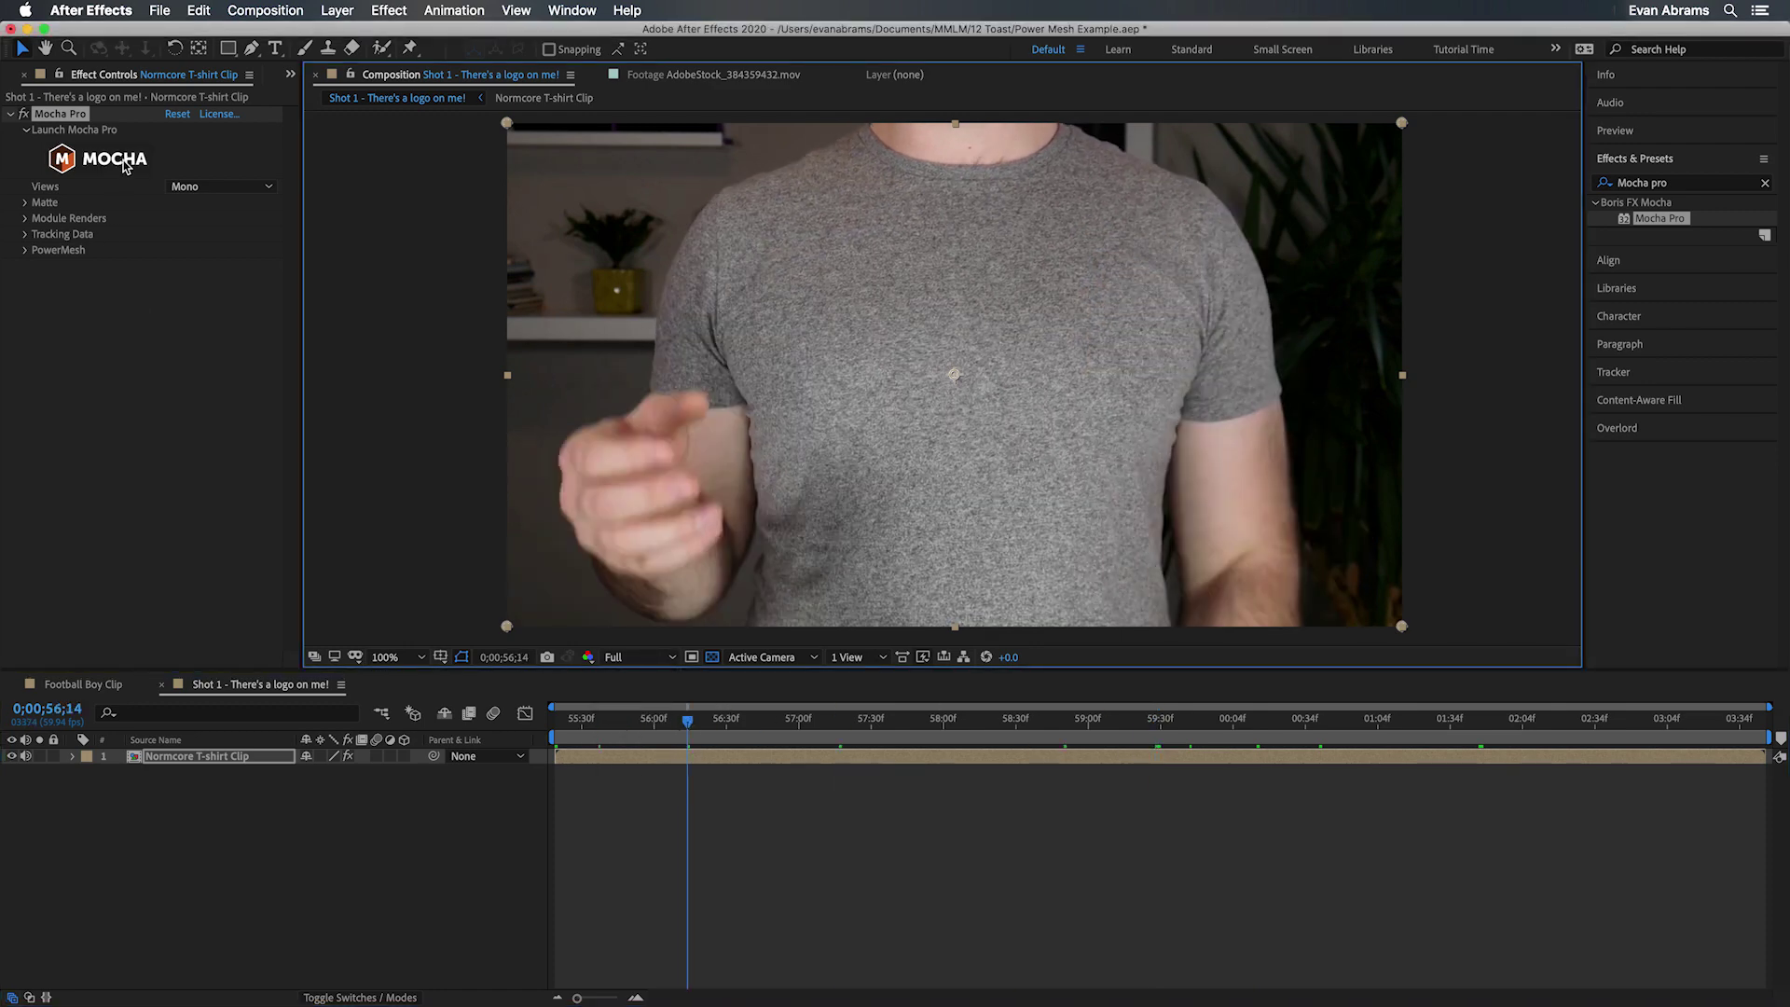
left_click(124, 165)
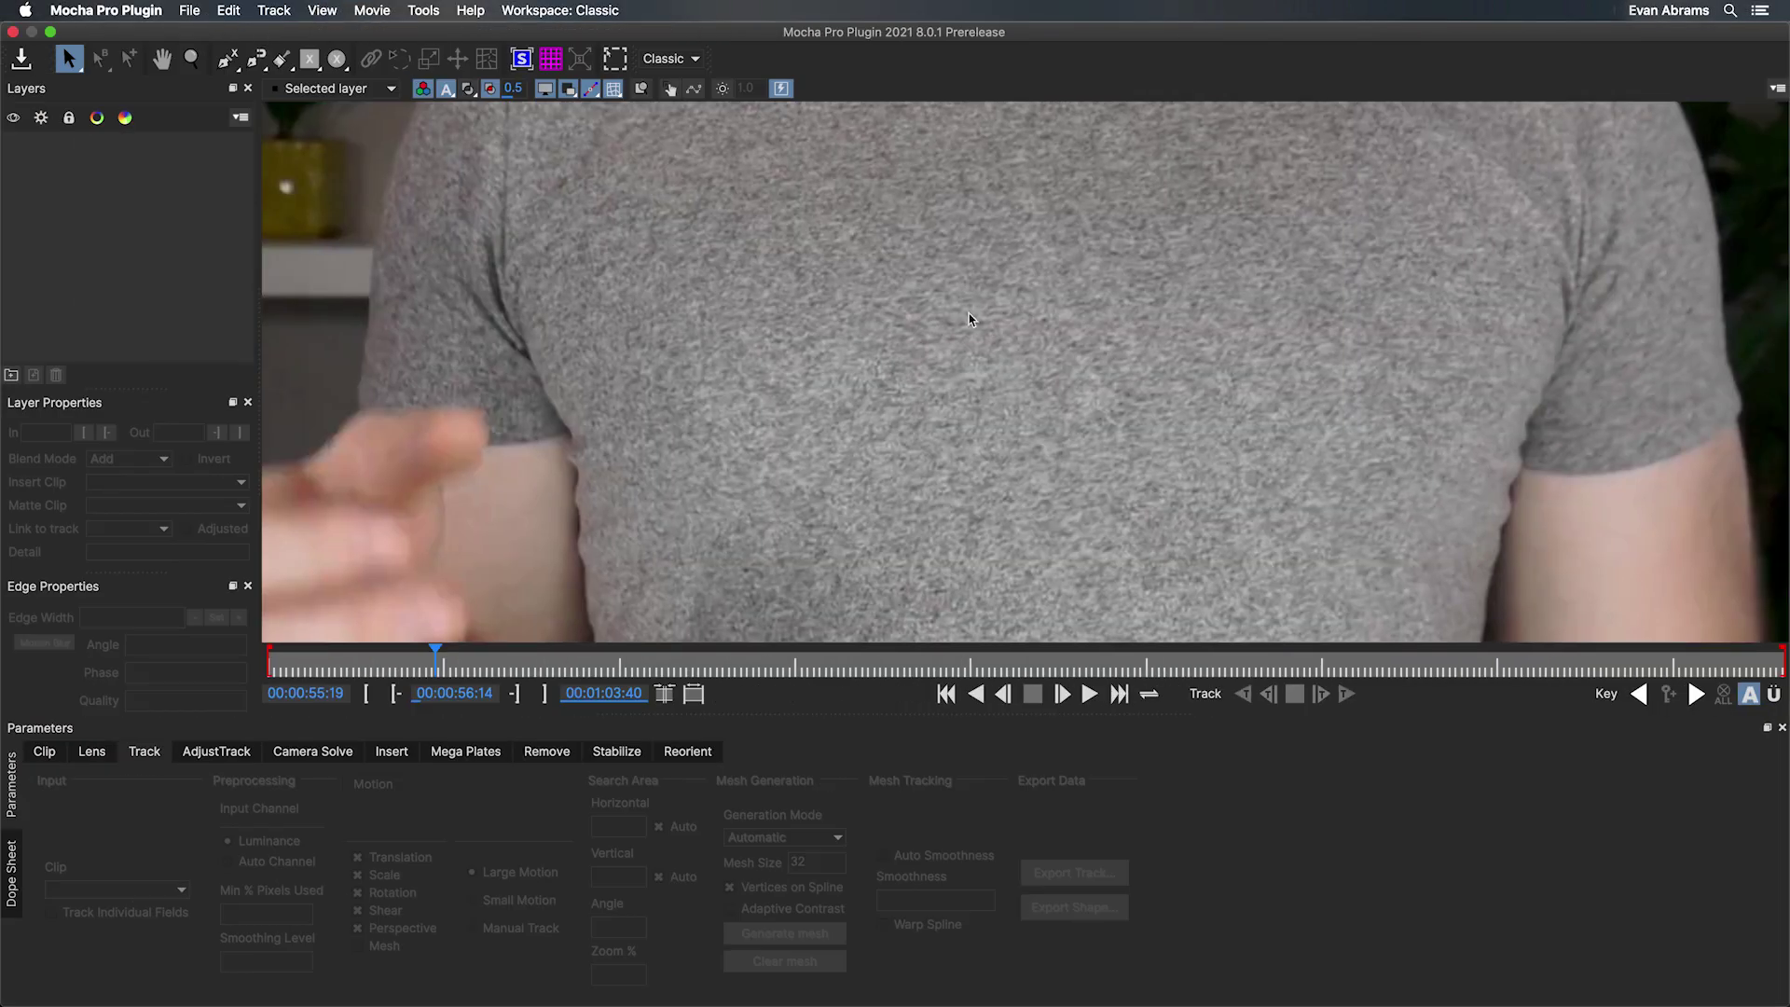
Step: Frame the full video in the viewer and go back to the clip's first frame
key("z")
left_click_drag(914, 328, 950, 312)
key("x")
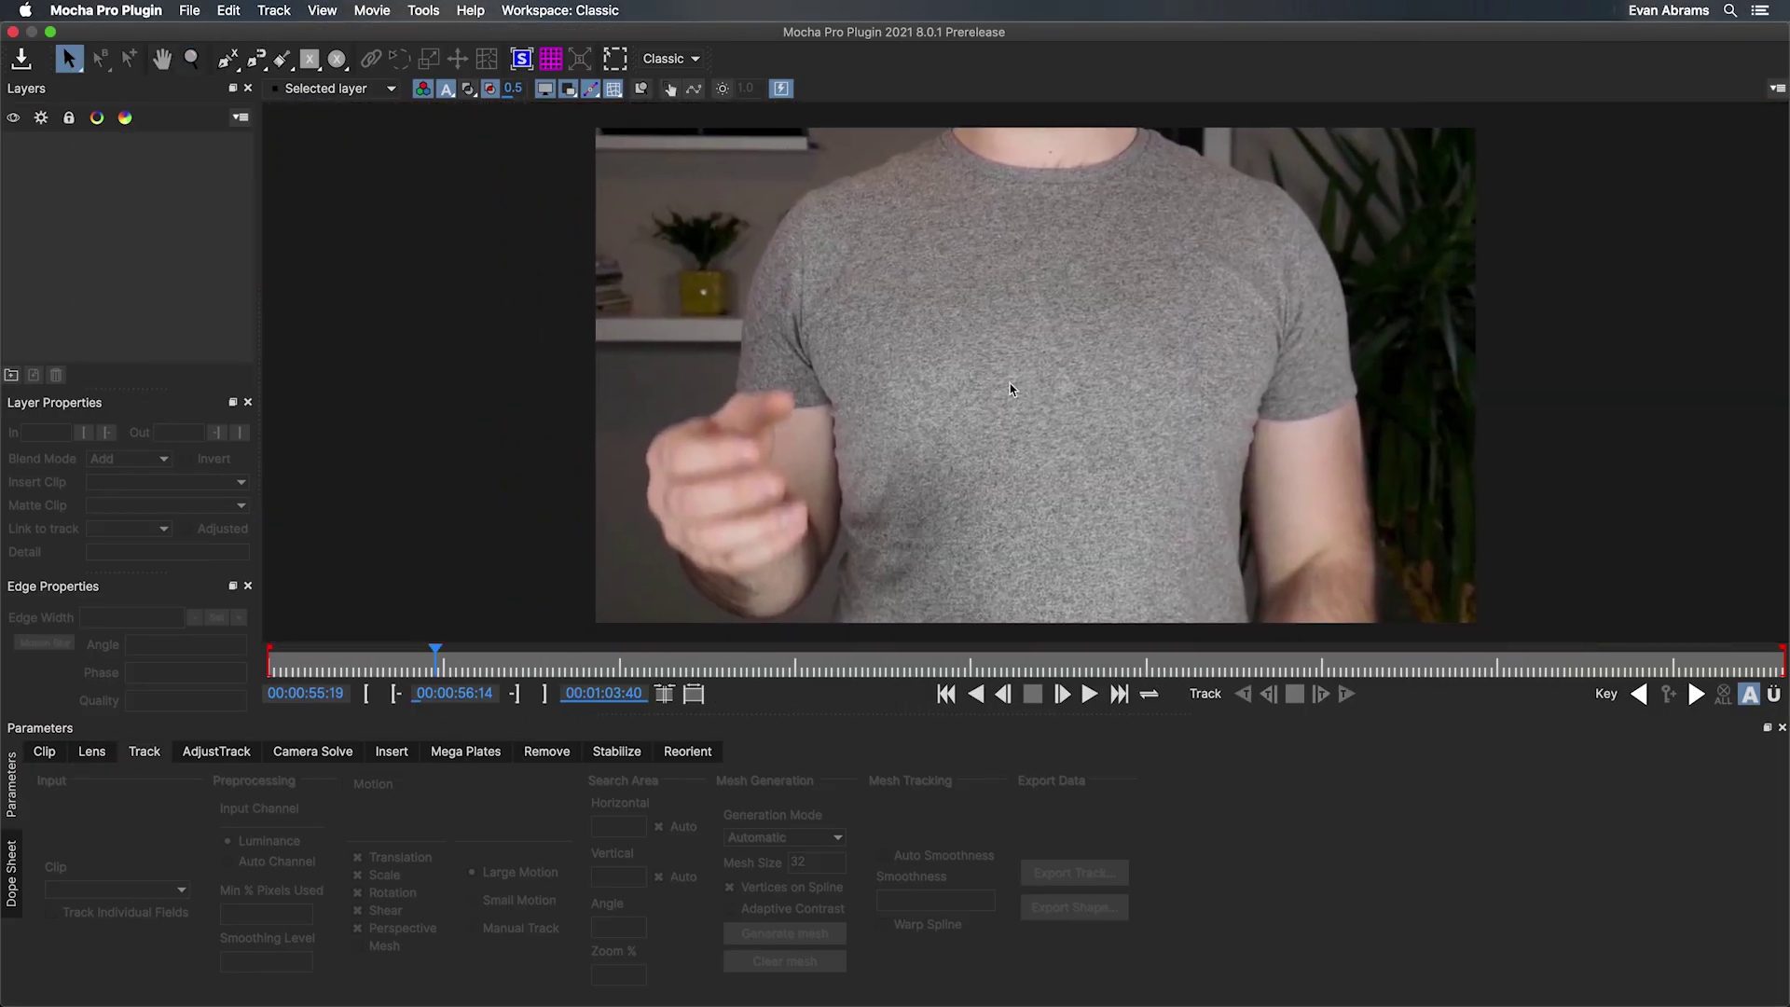
left_click_drag(350, 669, 237, 664)
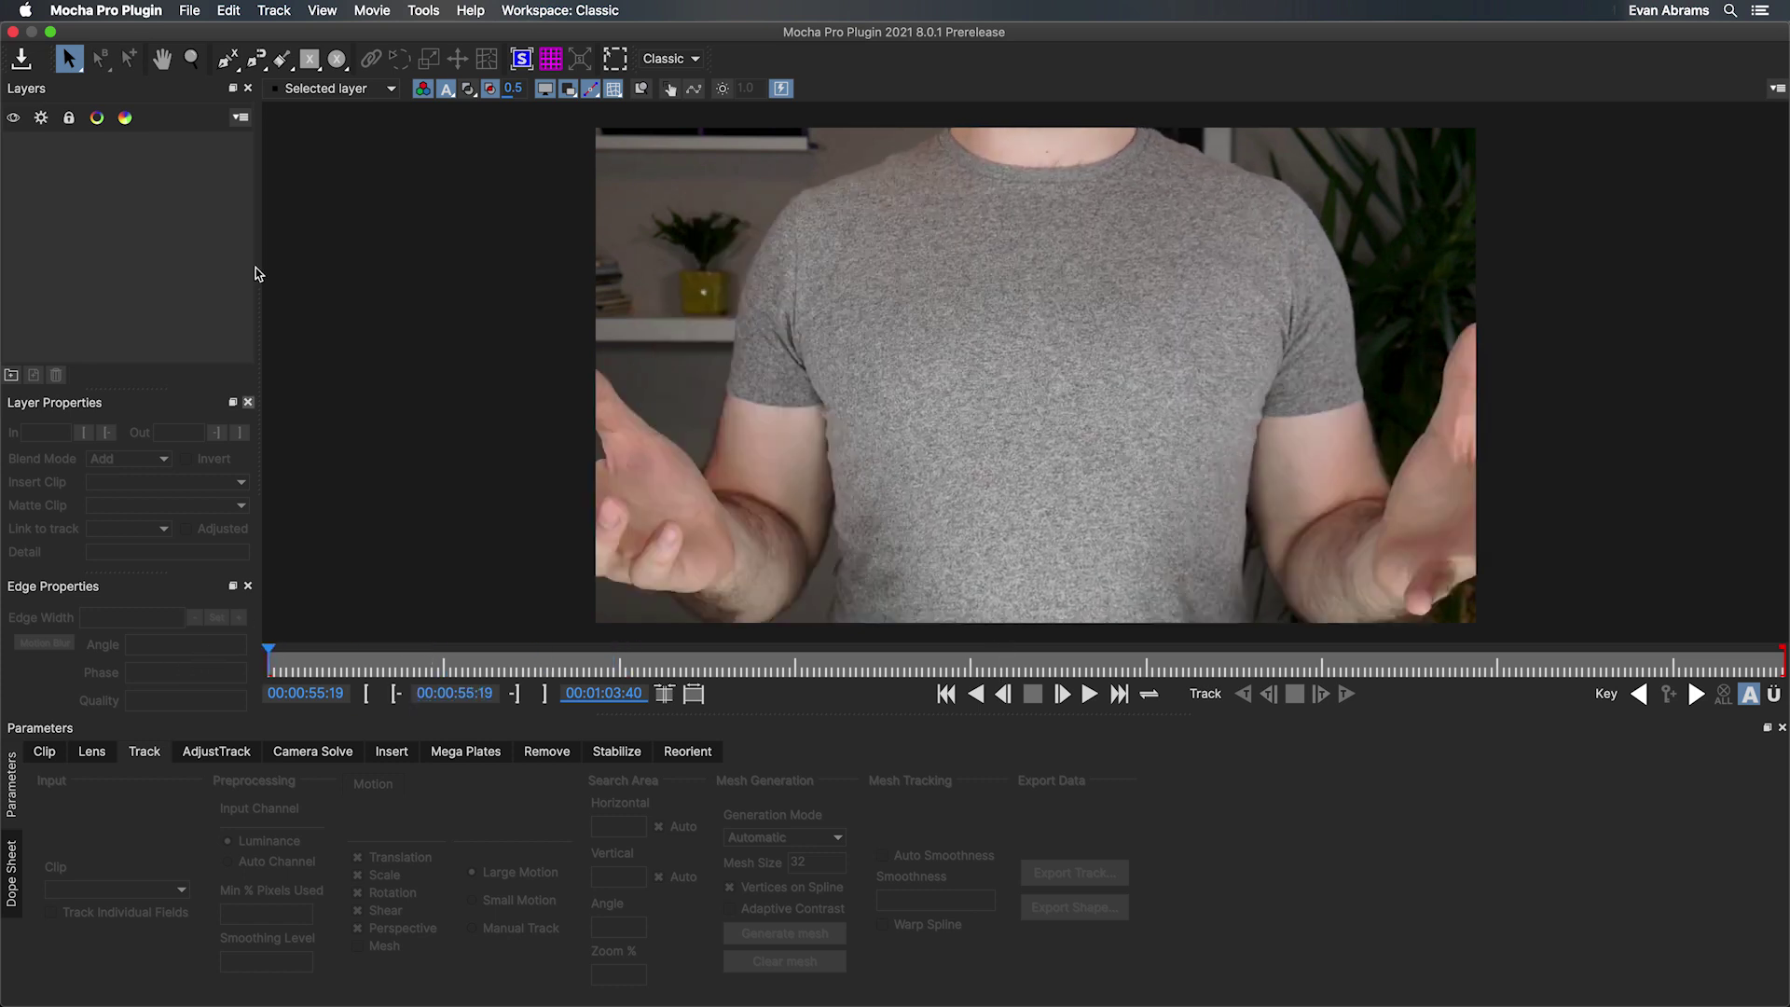
Step: Draw an X-Spline from the left collar along the neckline to the right shoulder and below the chest
left_click(223, 61)
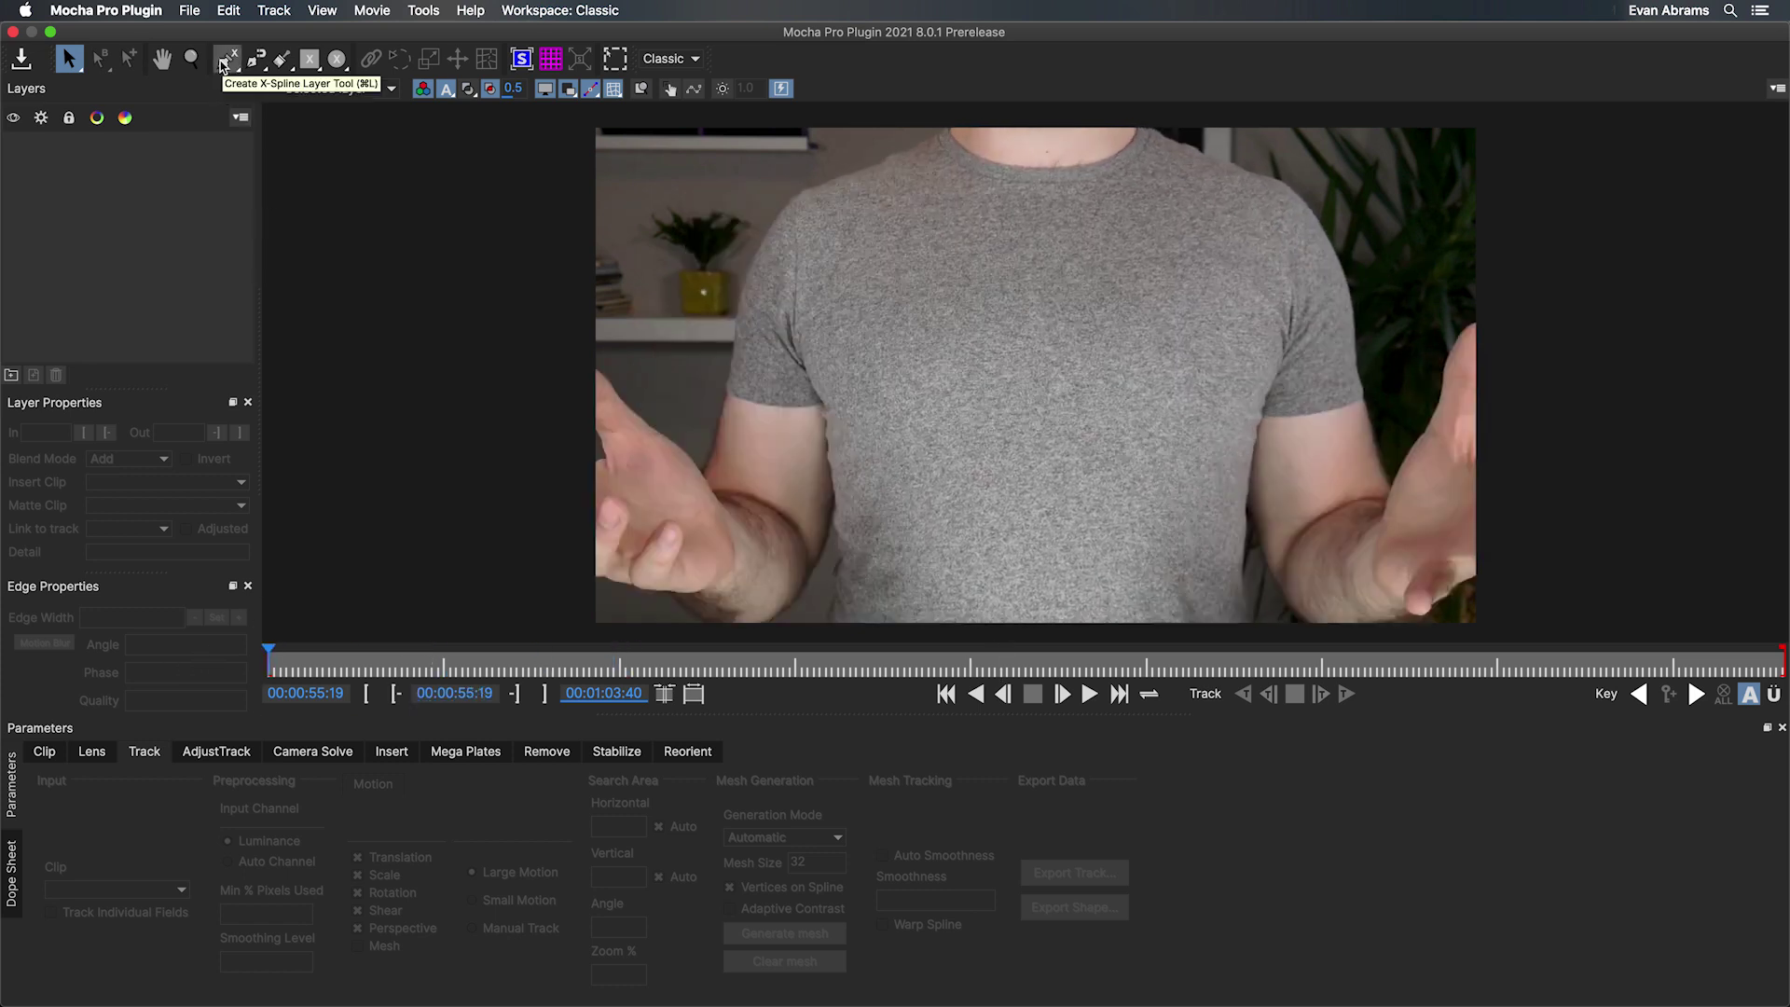
left_click(856, 221)
left_click(965, 197)
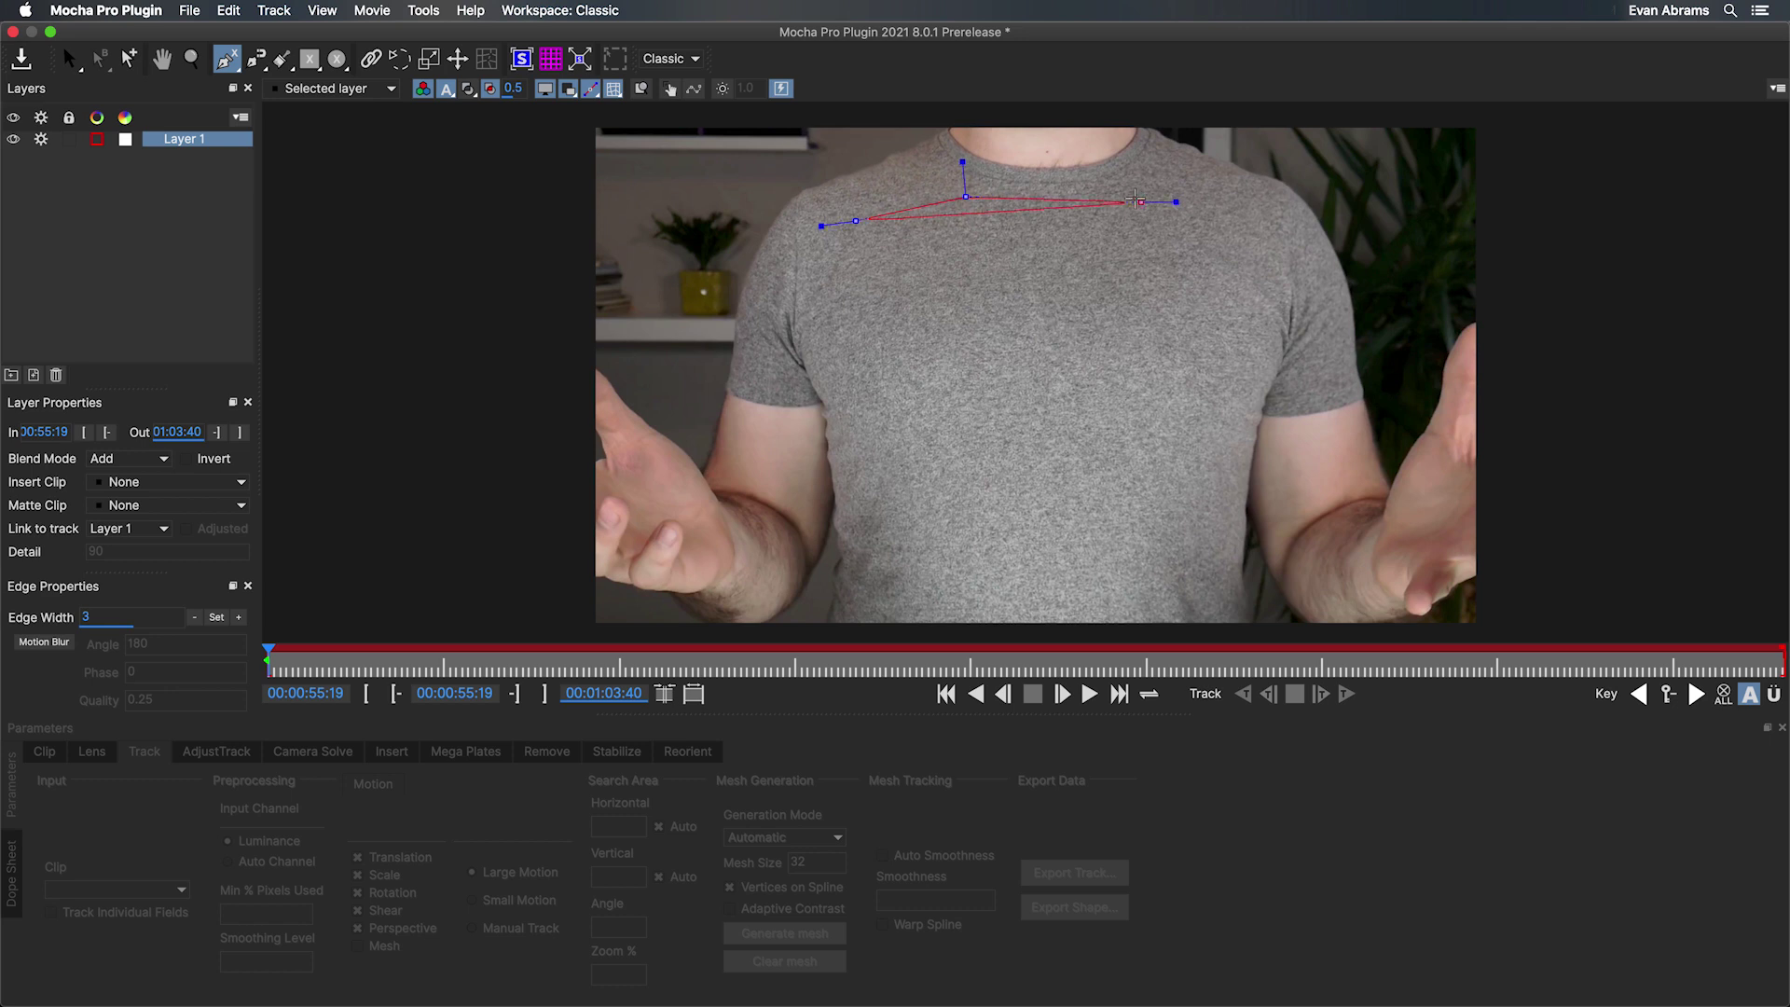
left_click(1126, 192)
left_click(1234, 217)
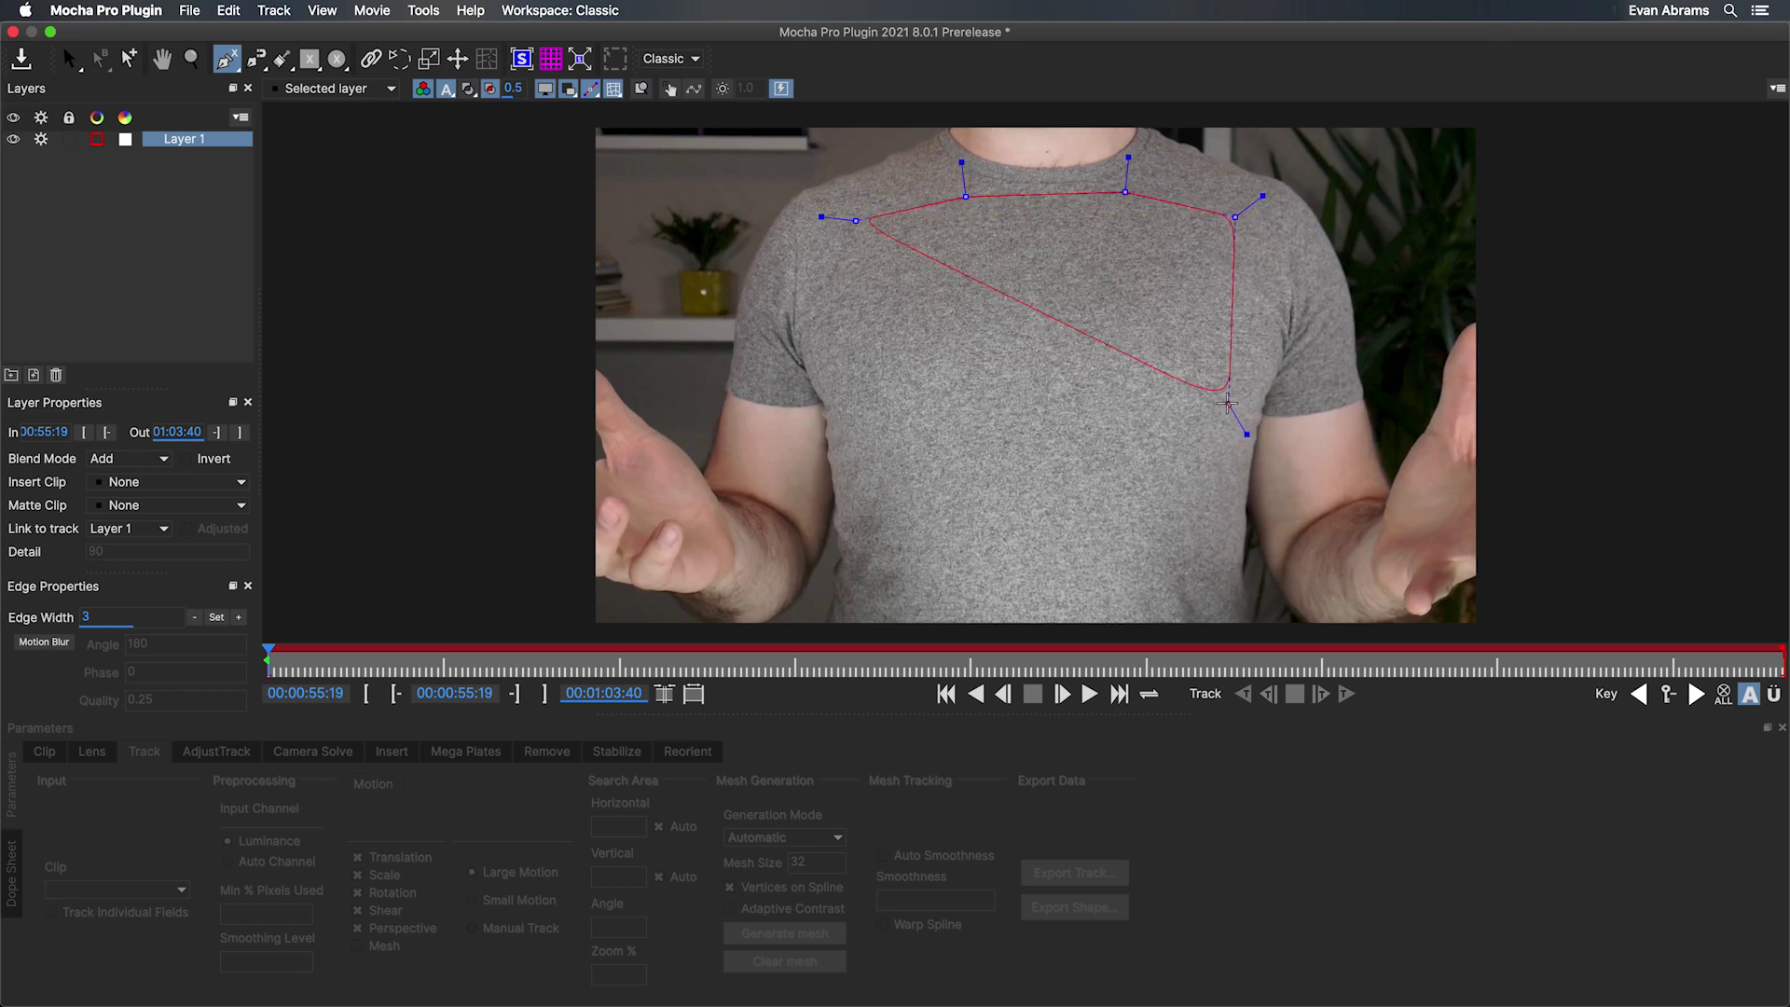
left_click(1228, 402)
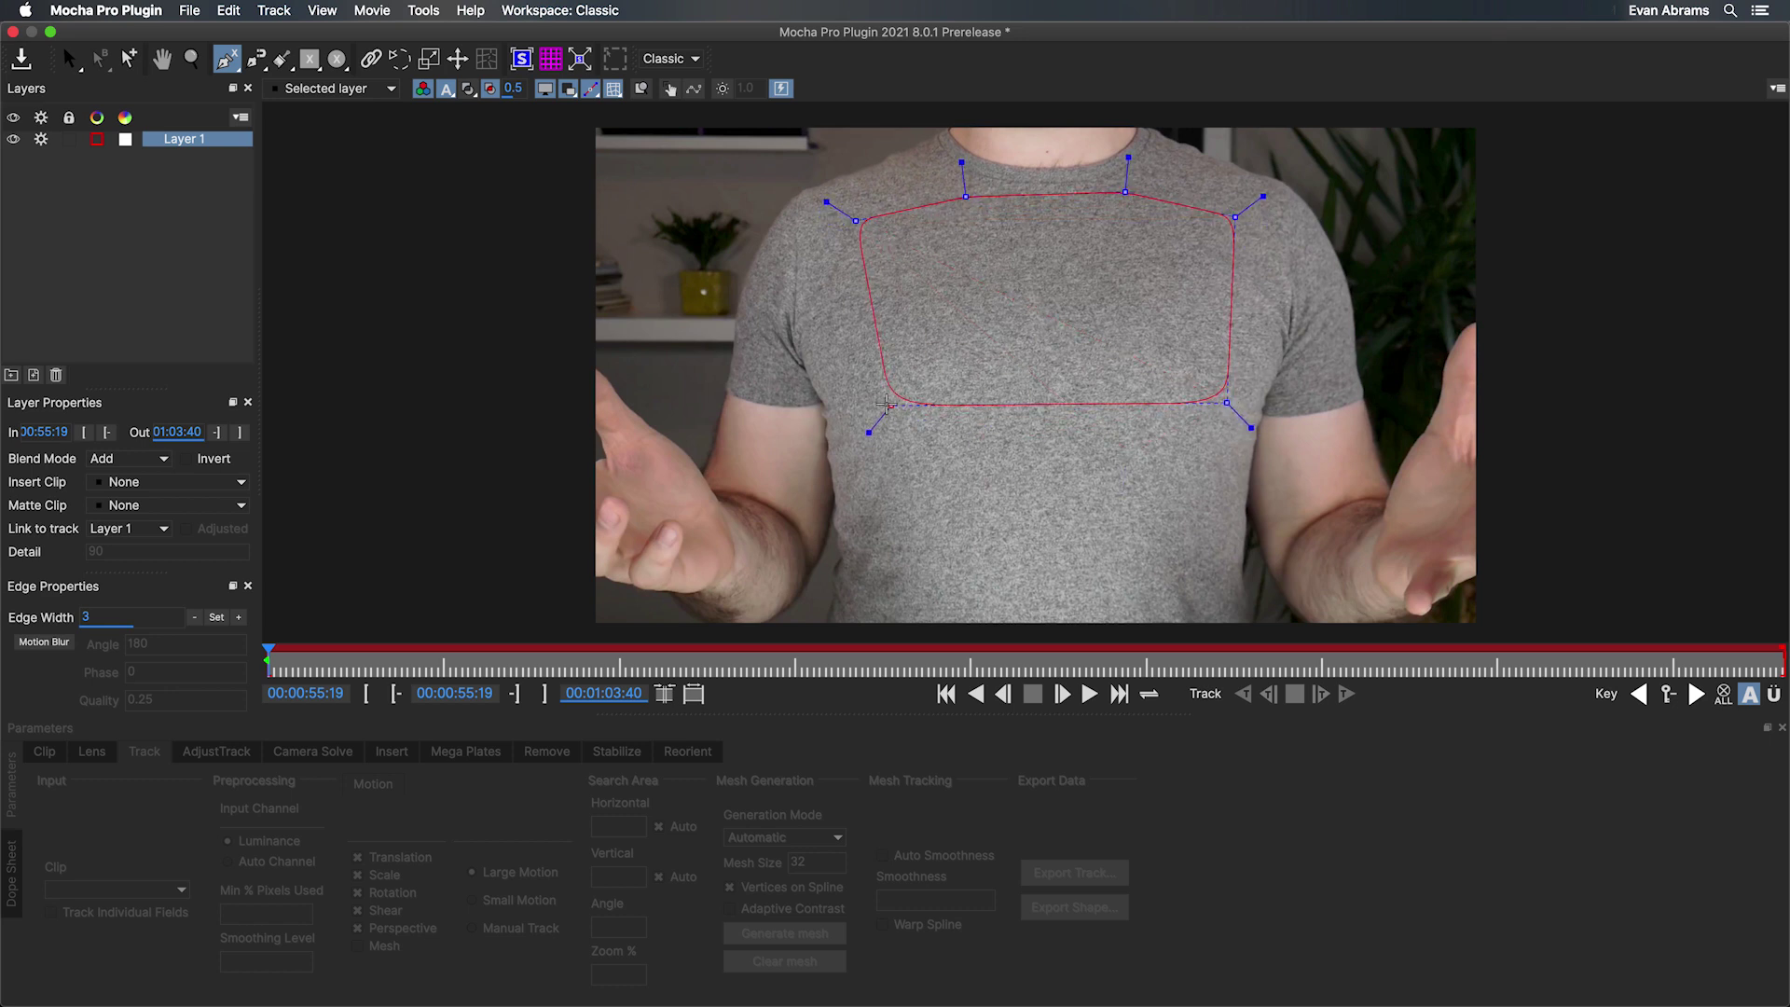
Step: Close the chest spline and refine its top-left and neckline points
right_click(879, 316)
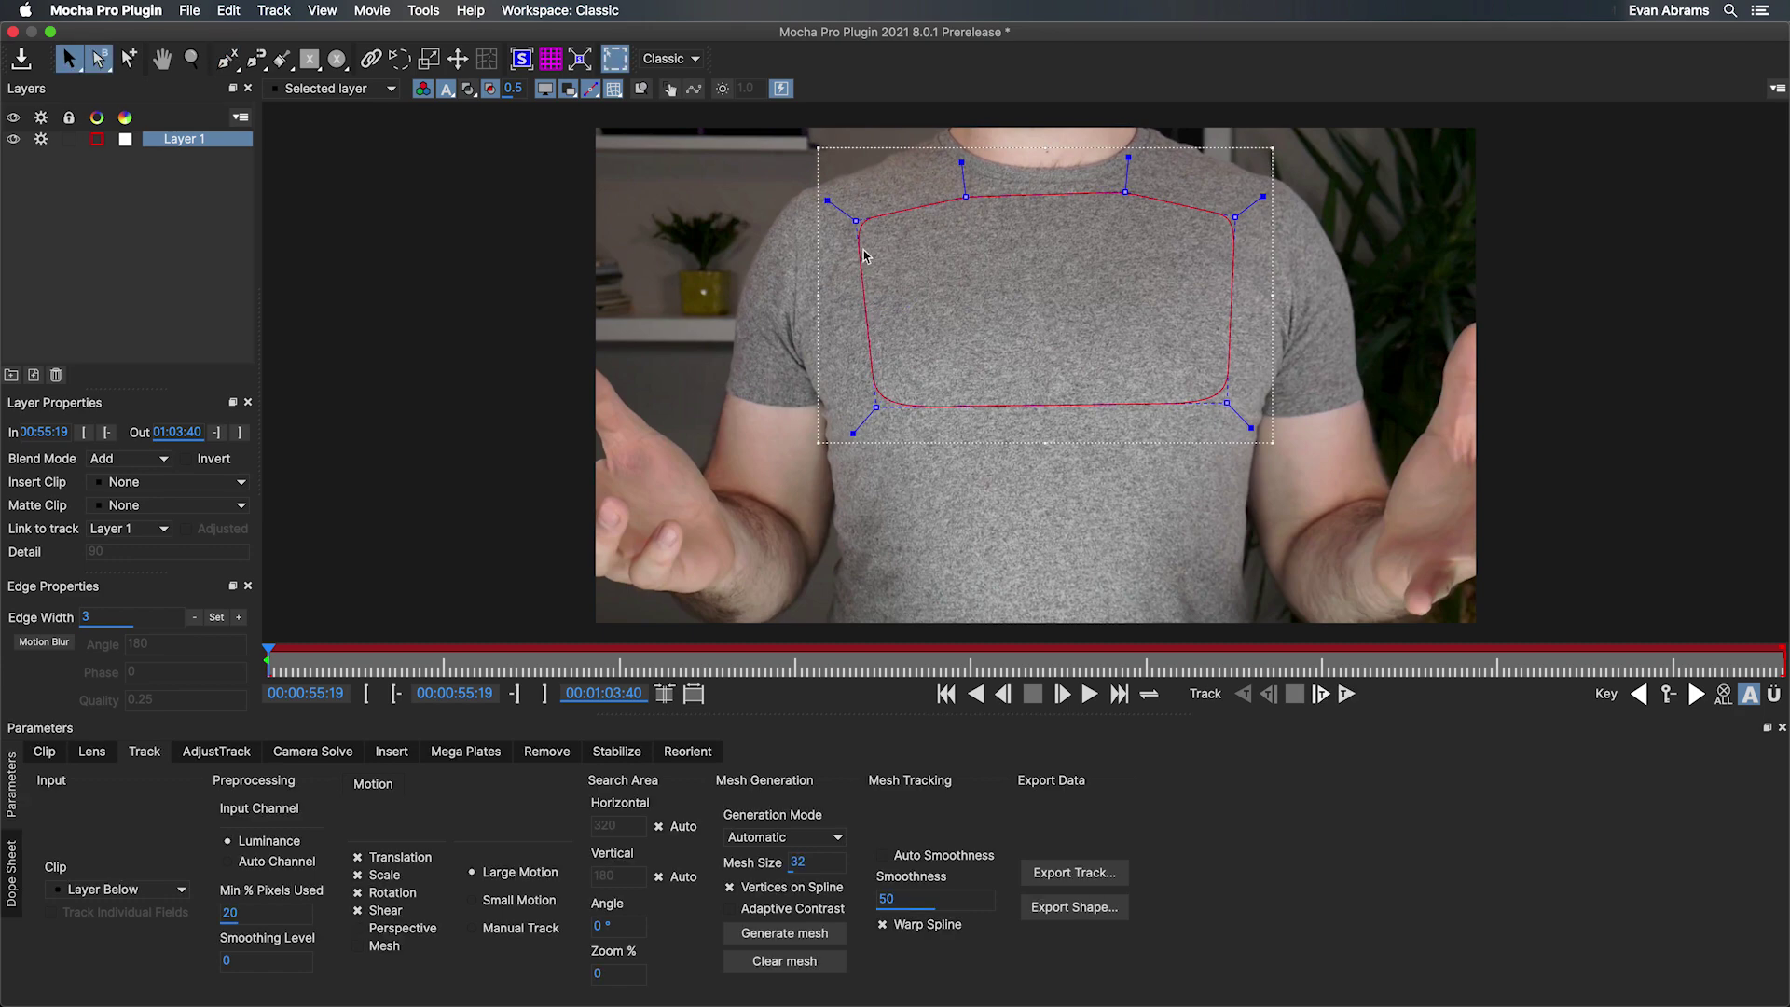
left_click_drag(856, 221, 849, 224)
left_click(964, 193)
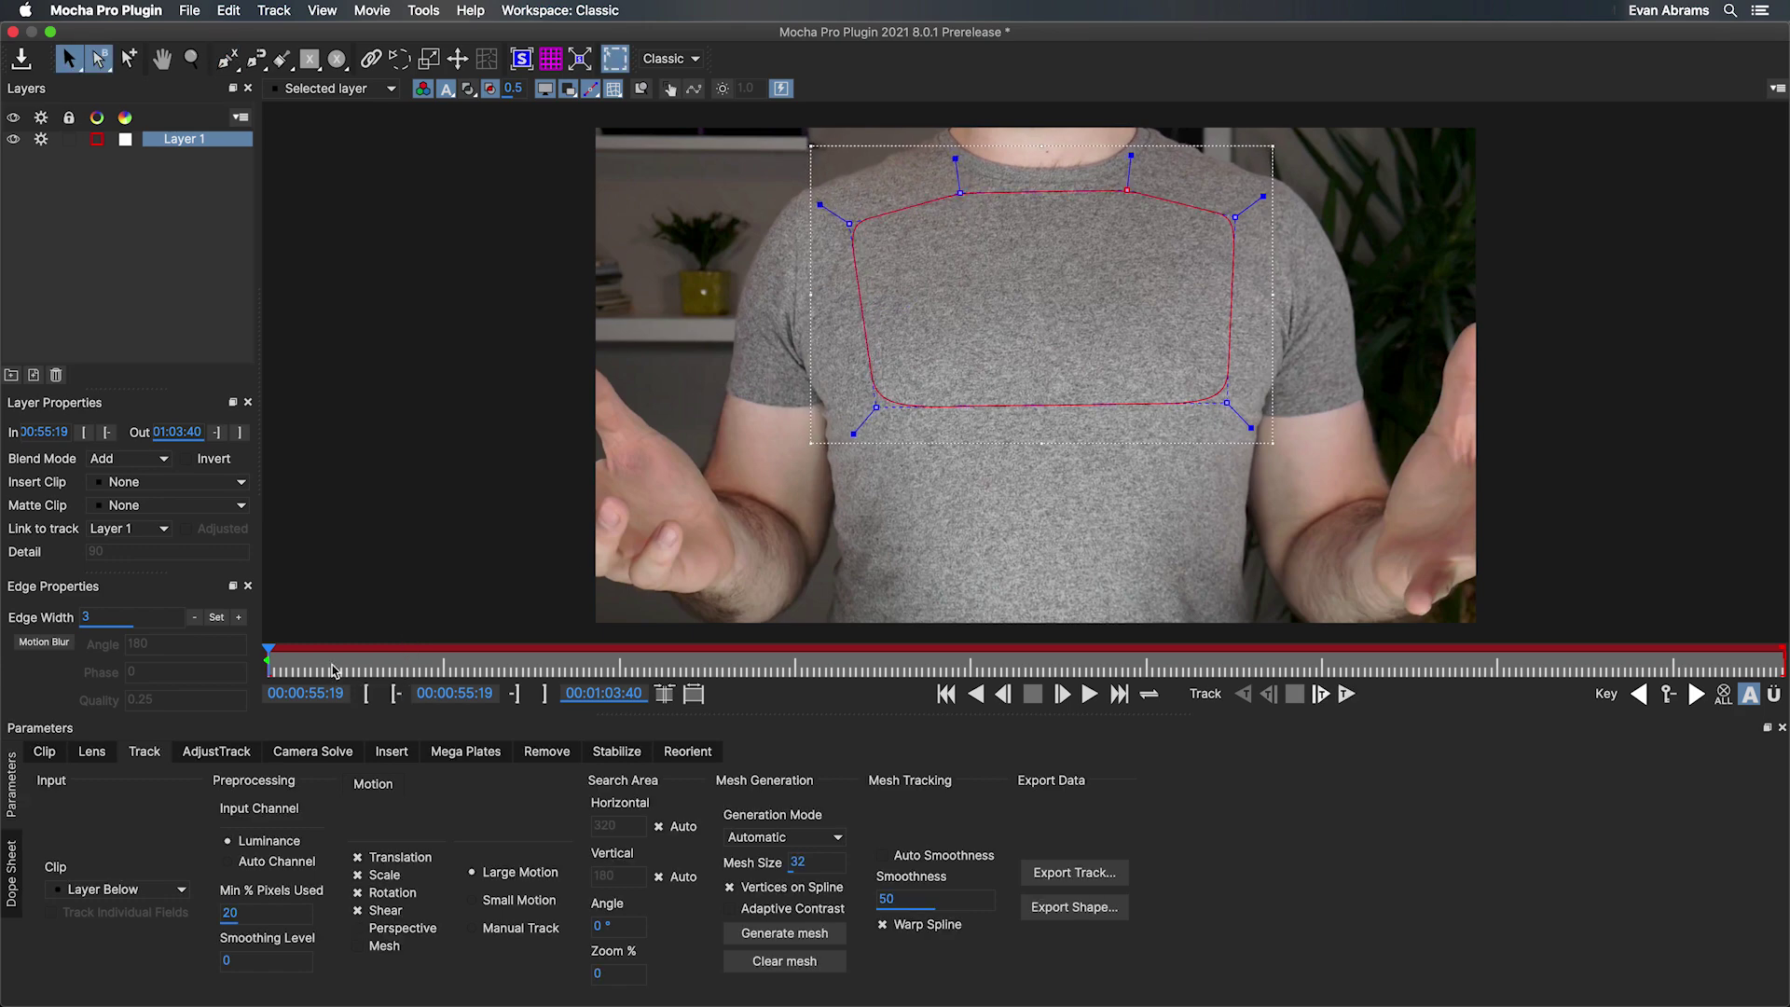
Step: Check later frames and reposition the hand shape to follow the moving hand
left_click_drag(268, 650, 516, 654)
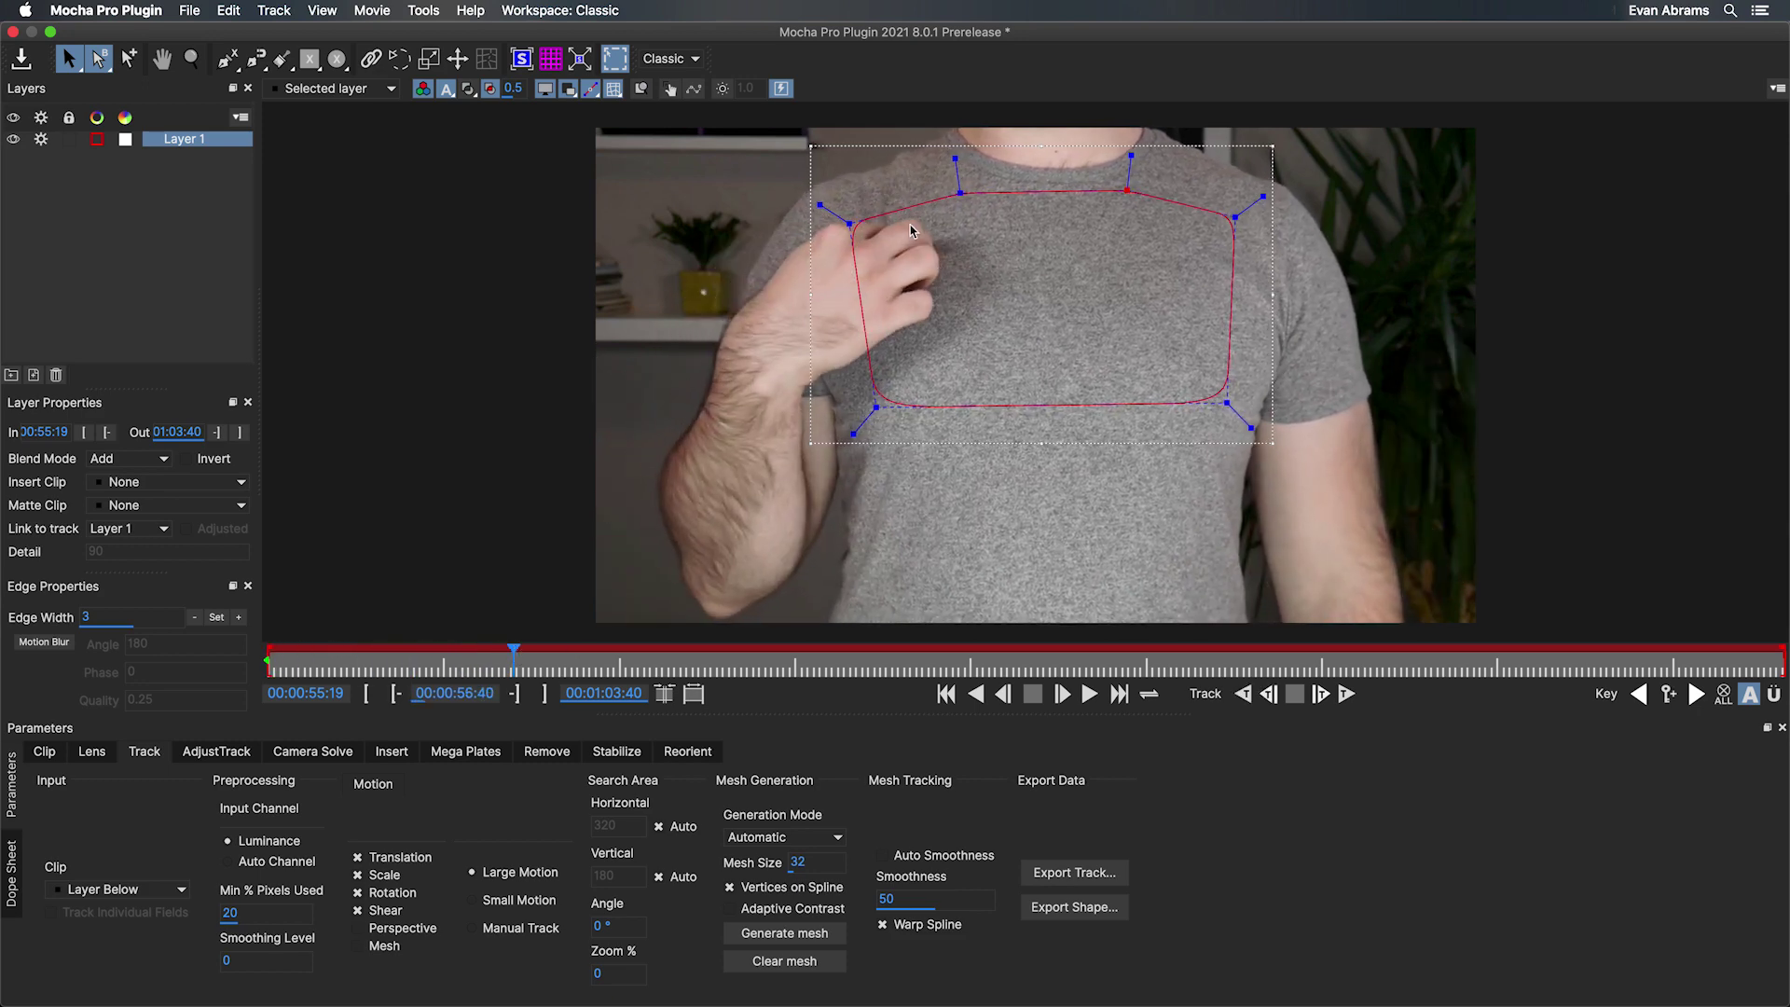
left_click_drag(513, 655, 1203, 662)
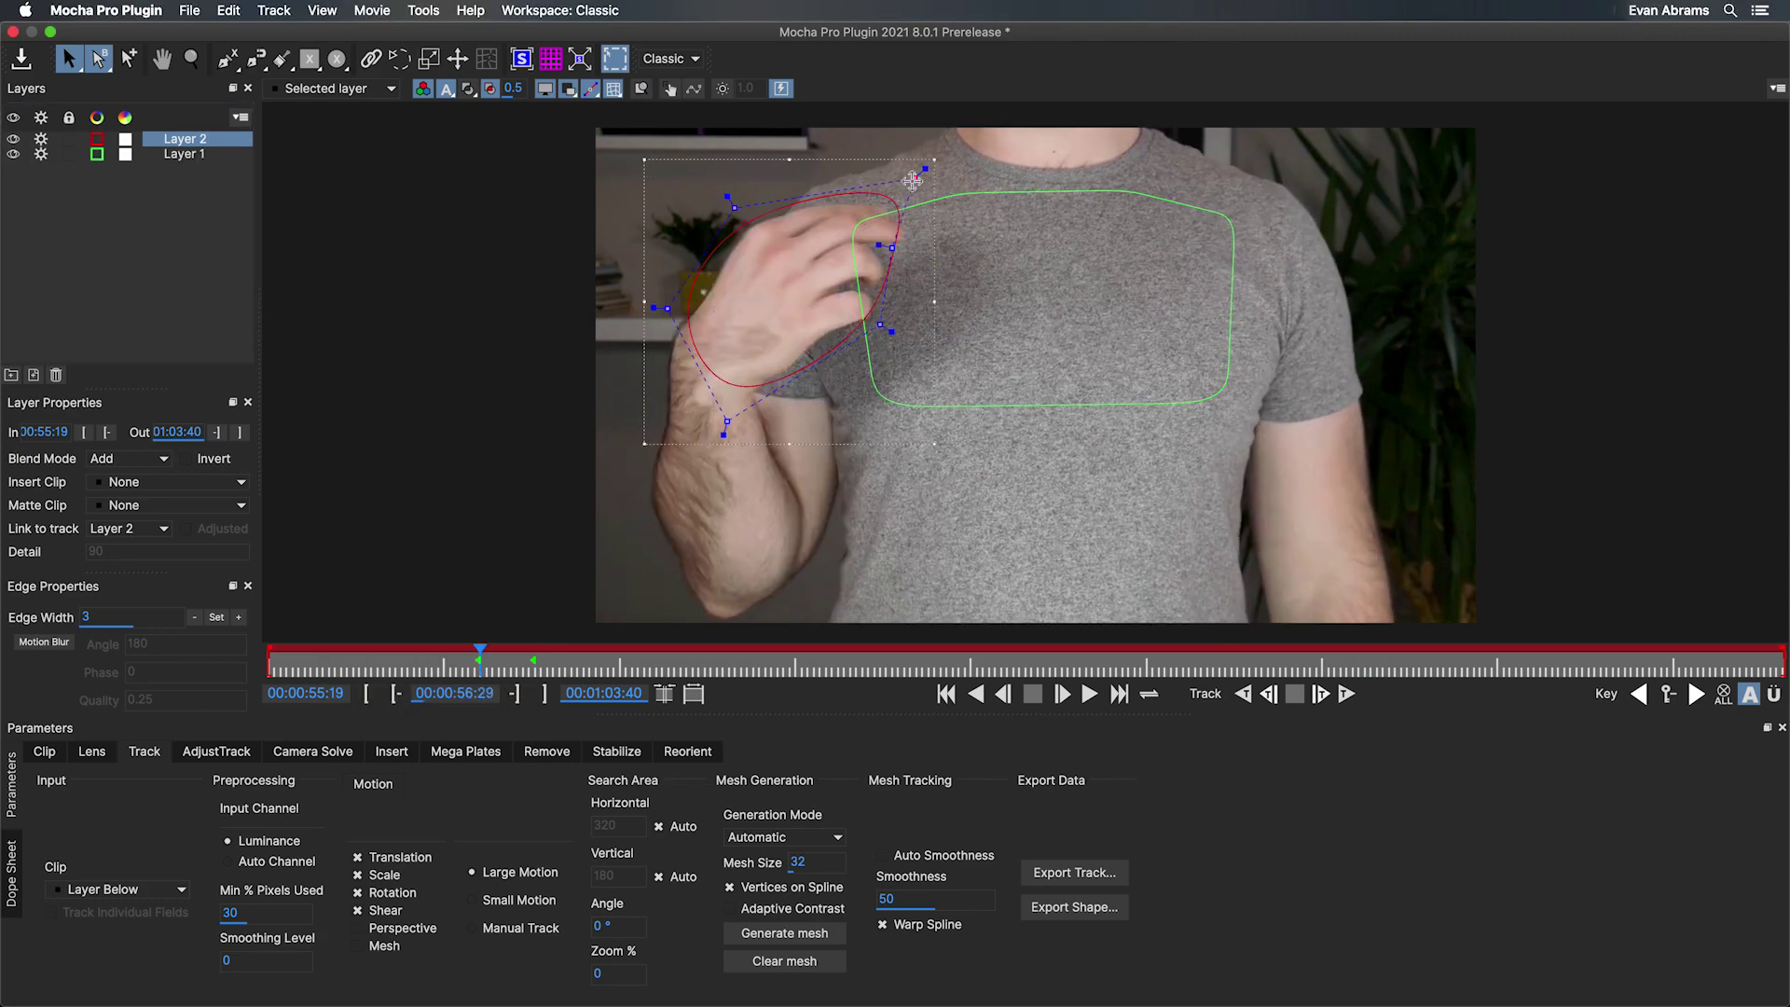
left_click_drag(912, 181, 931, 187)
left_click_drag(943, 264, 959, 252)
left_click_drag(863, 335, 840, 398)
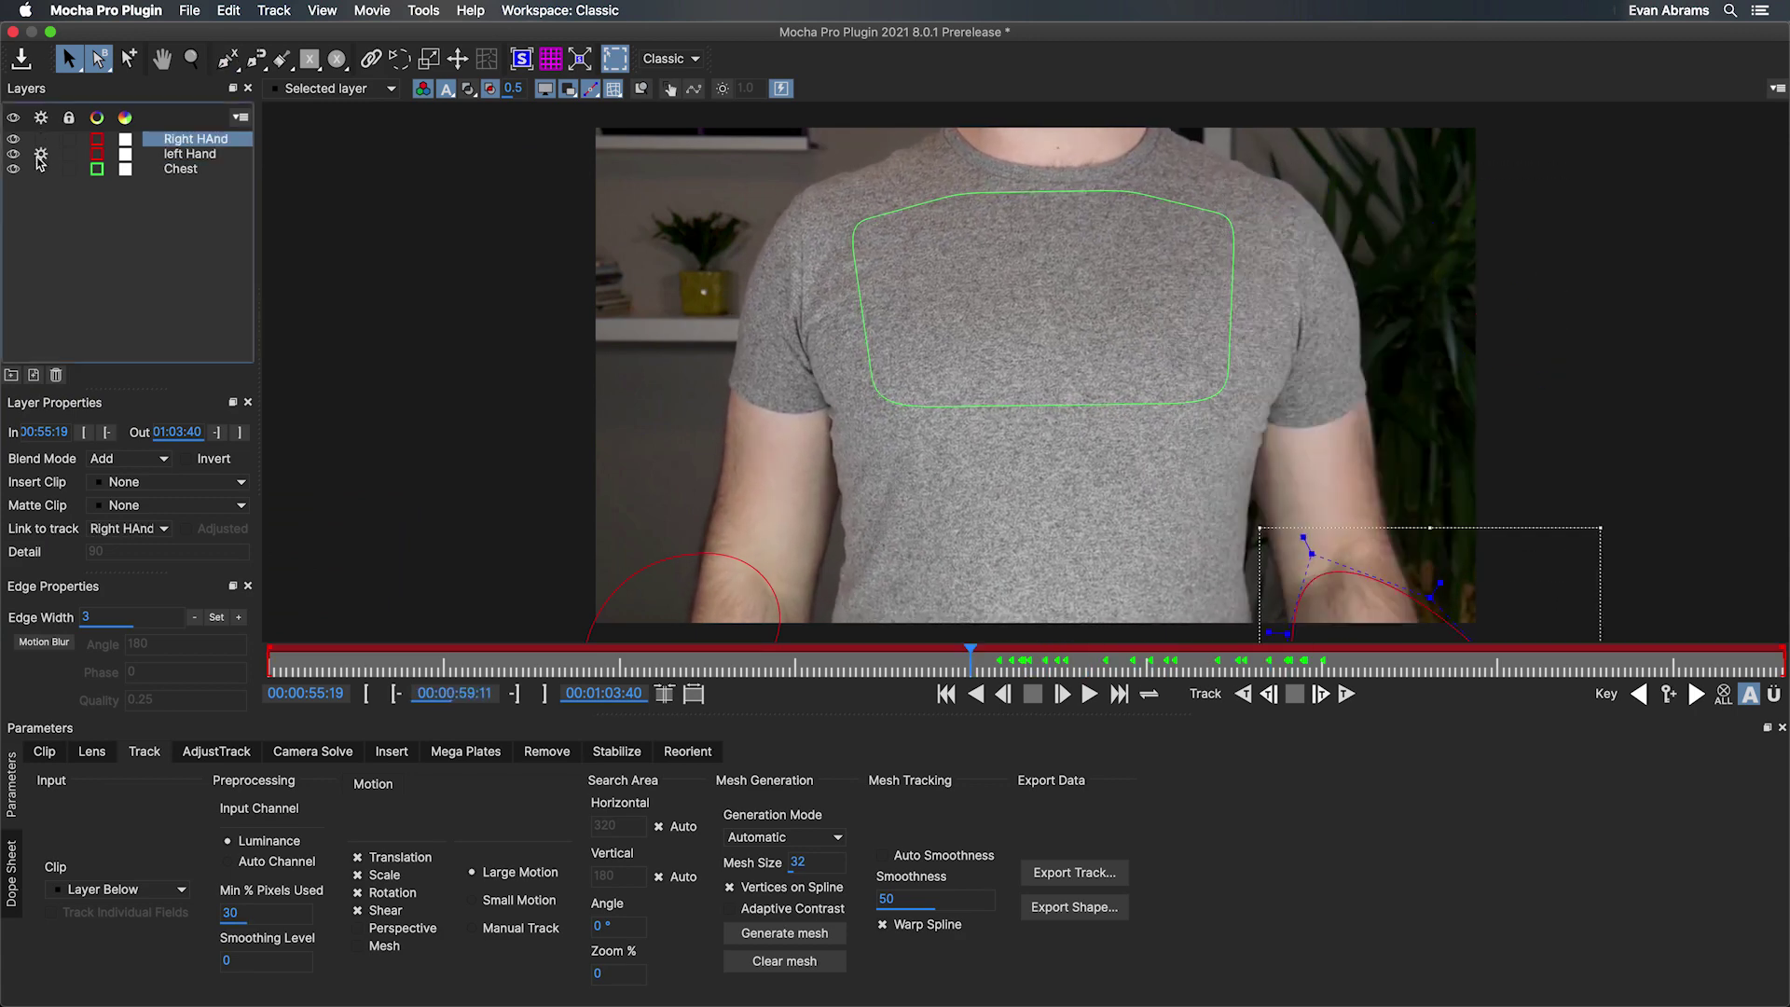
left_click(126, 214)
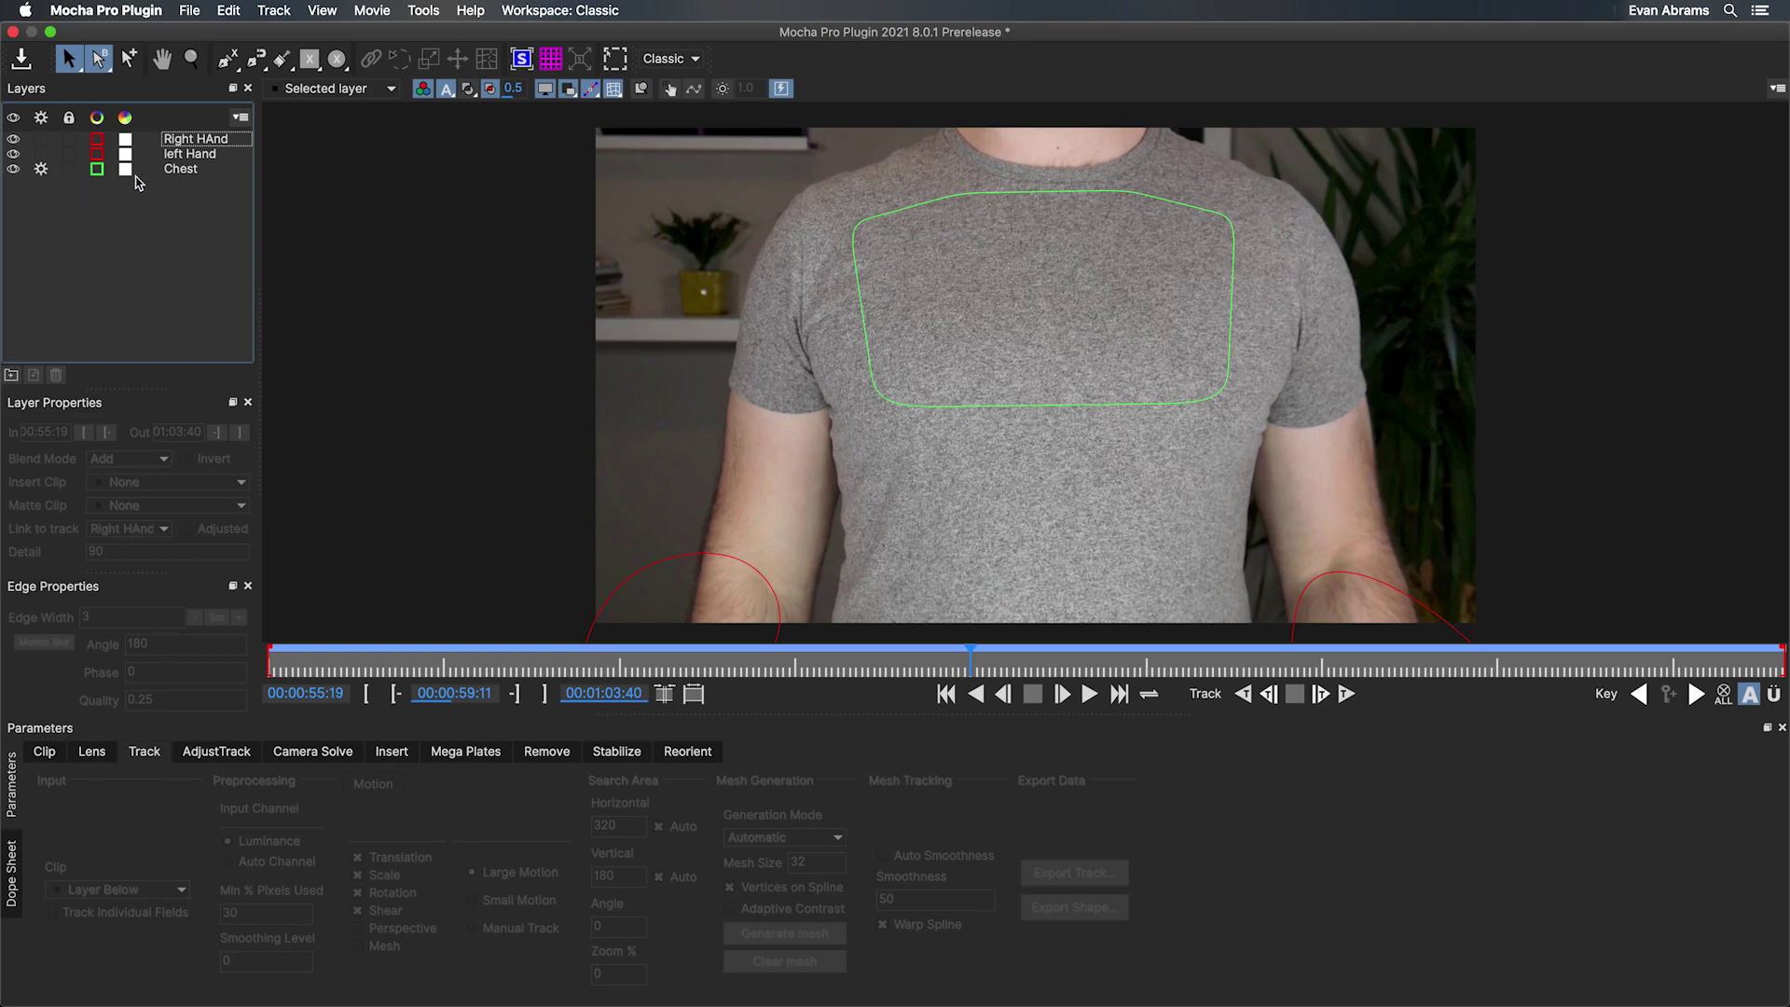
Step: Enable Mesh motion on the Chest layer from its first frame, then reselect the Chest layer
left_click(200, 171)
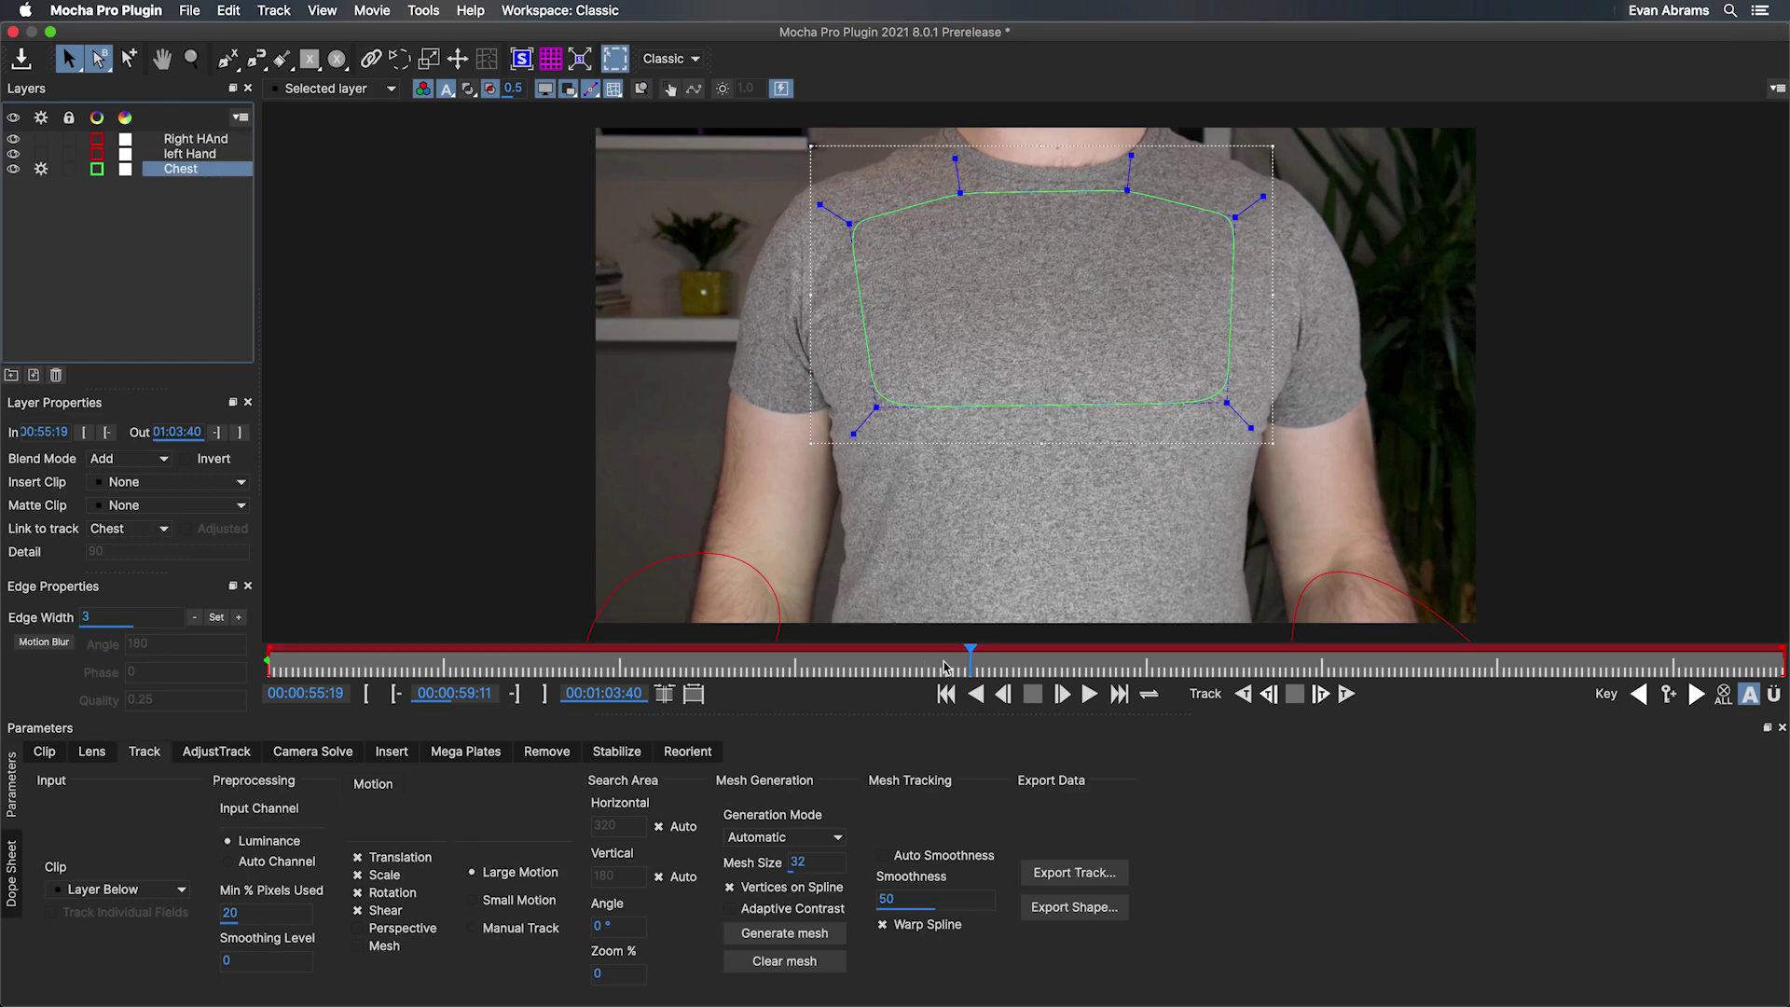
left_click_drag(971, 655, 269, 657)
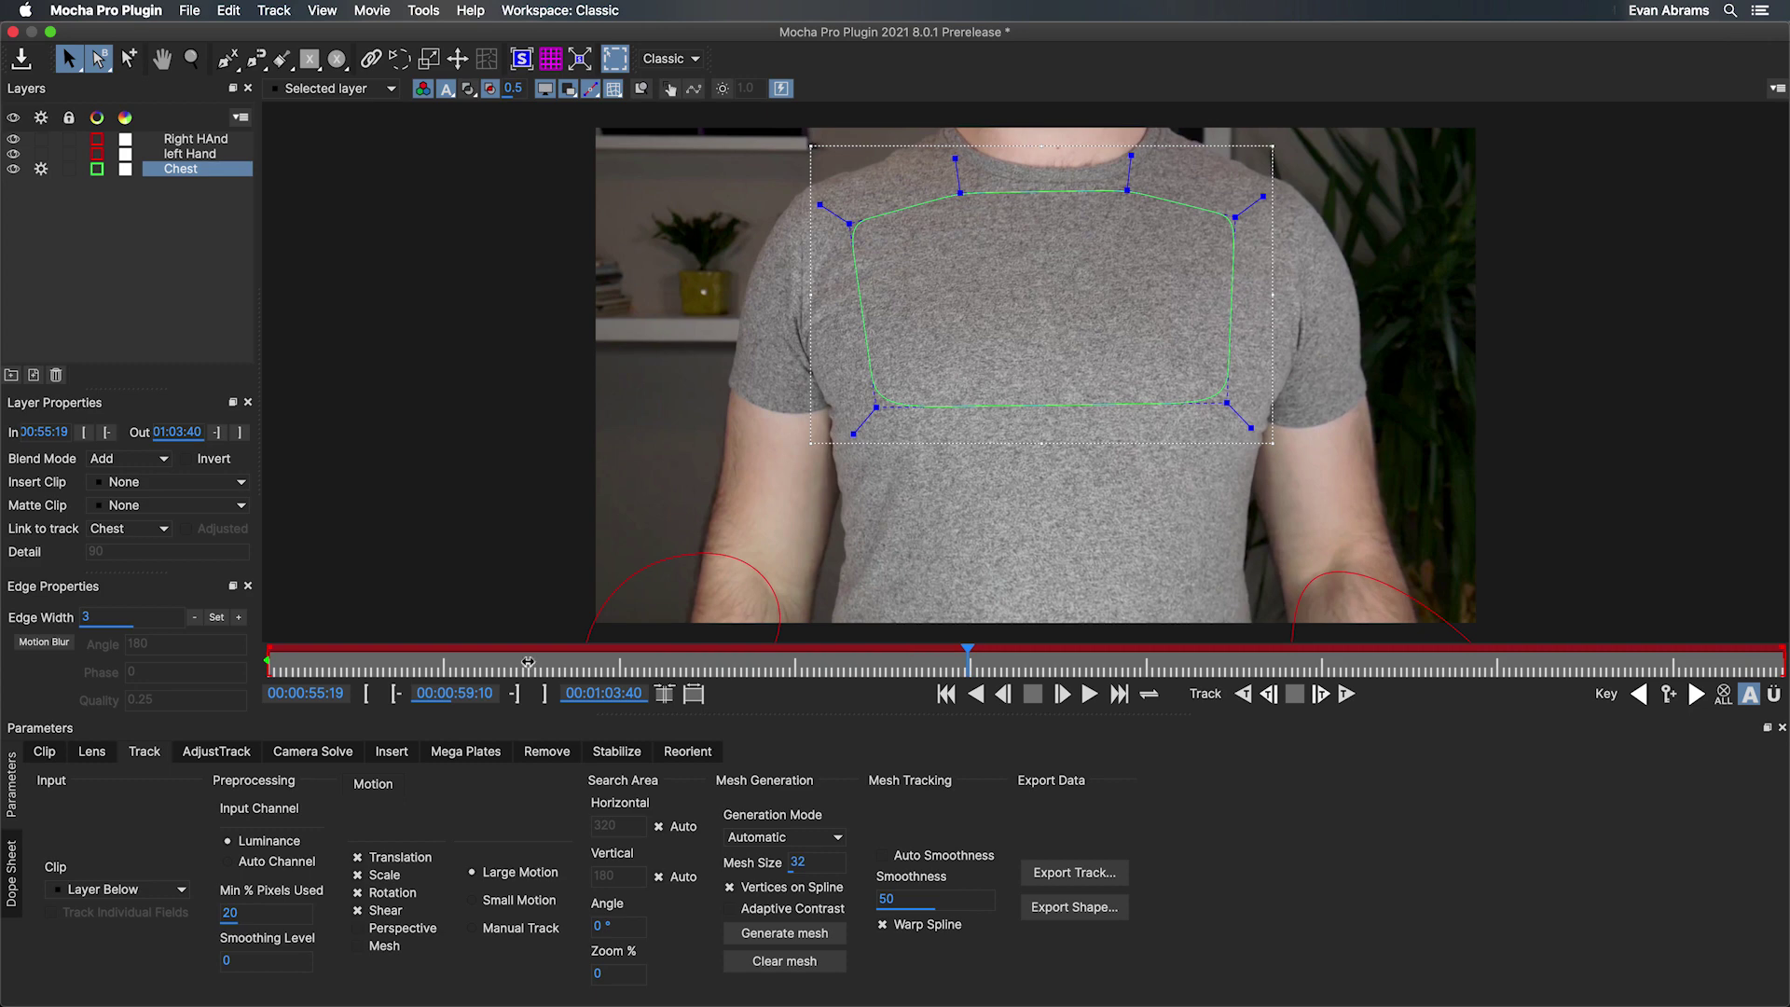
left_click(362, 946)
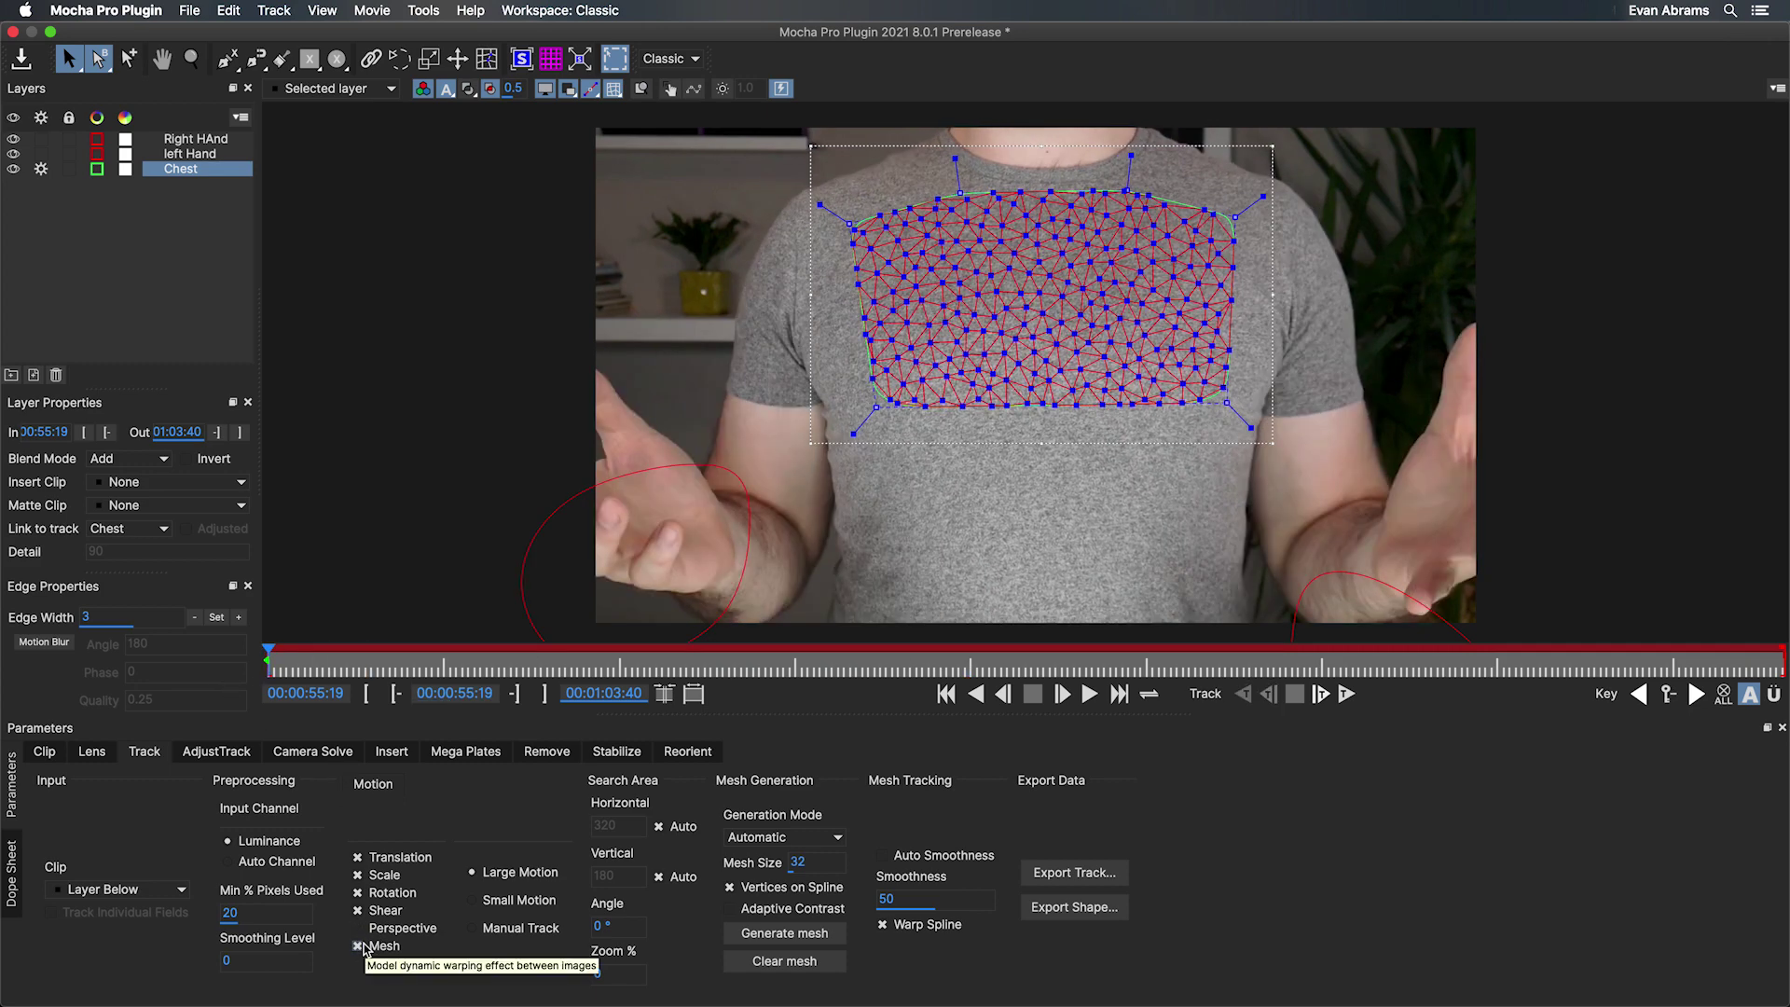
left_click(185, 255)
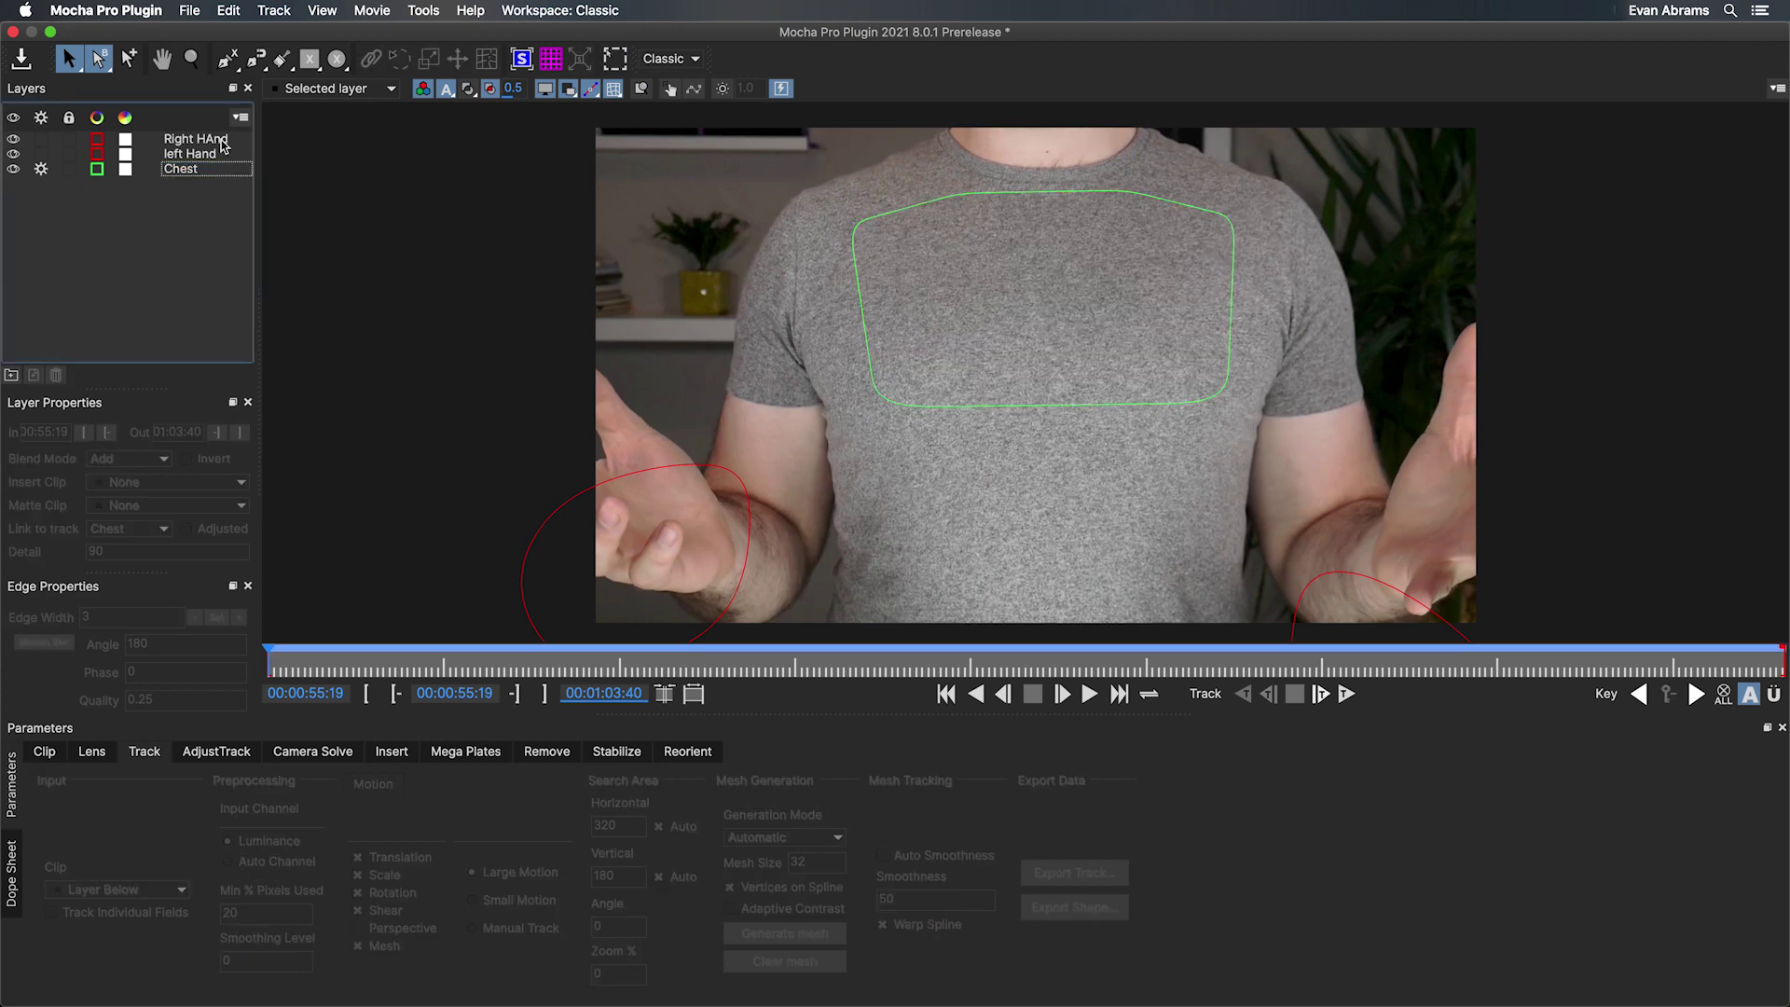
left_click(221, 140)
left_click(221, 154)
left_click(221, 169)
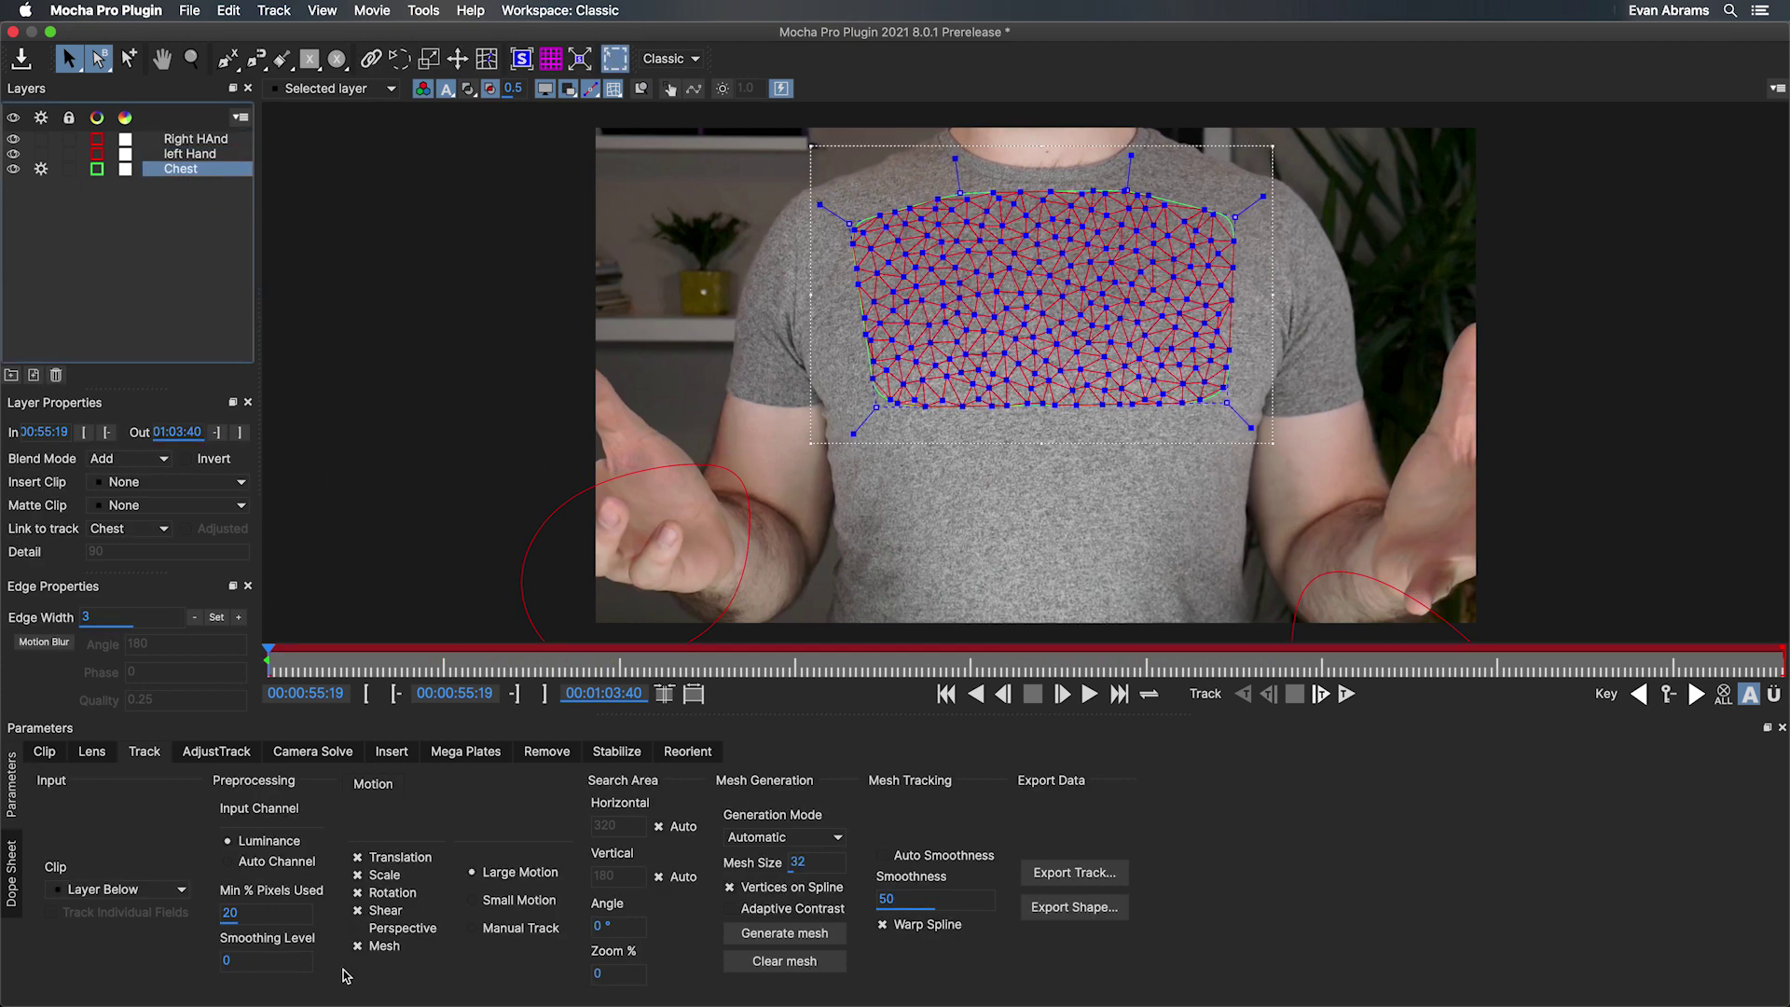
left_click(782, 837)
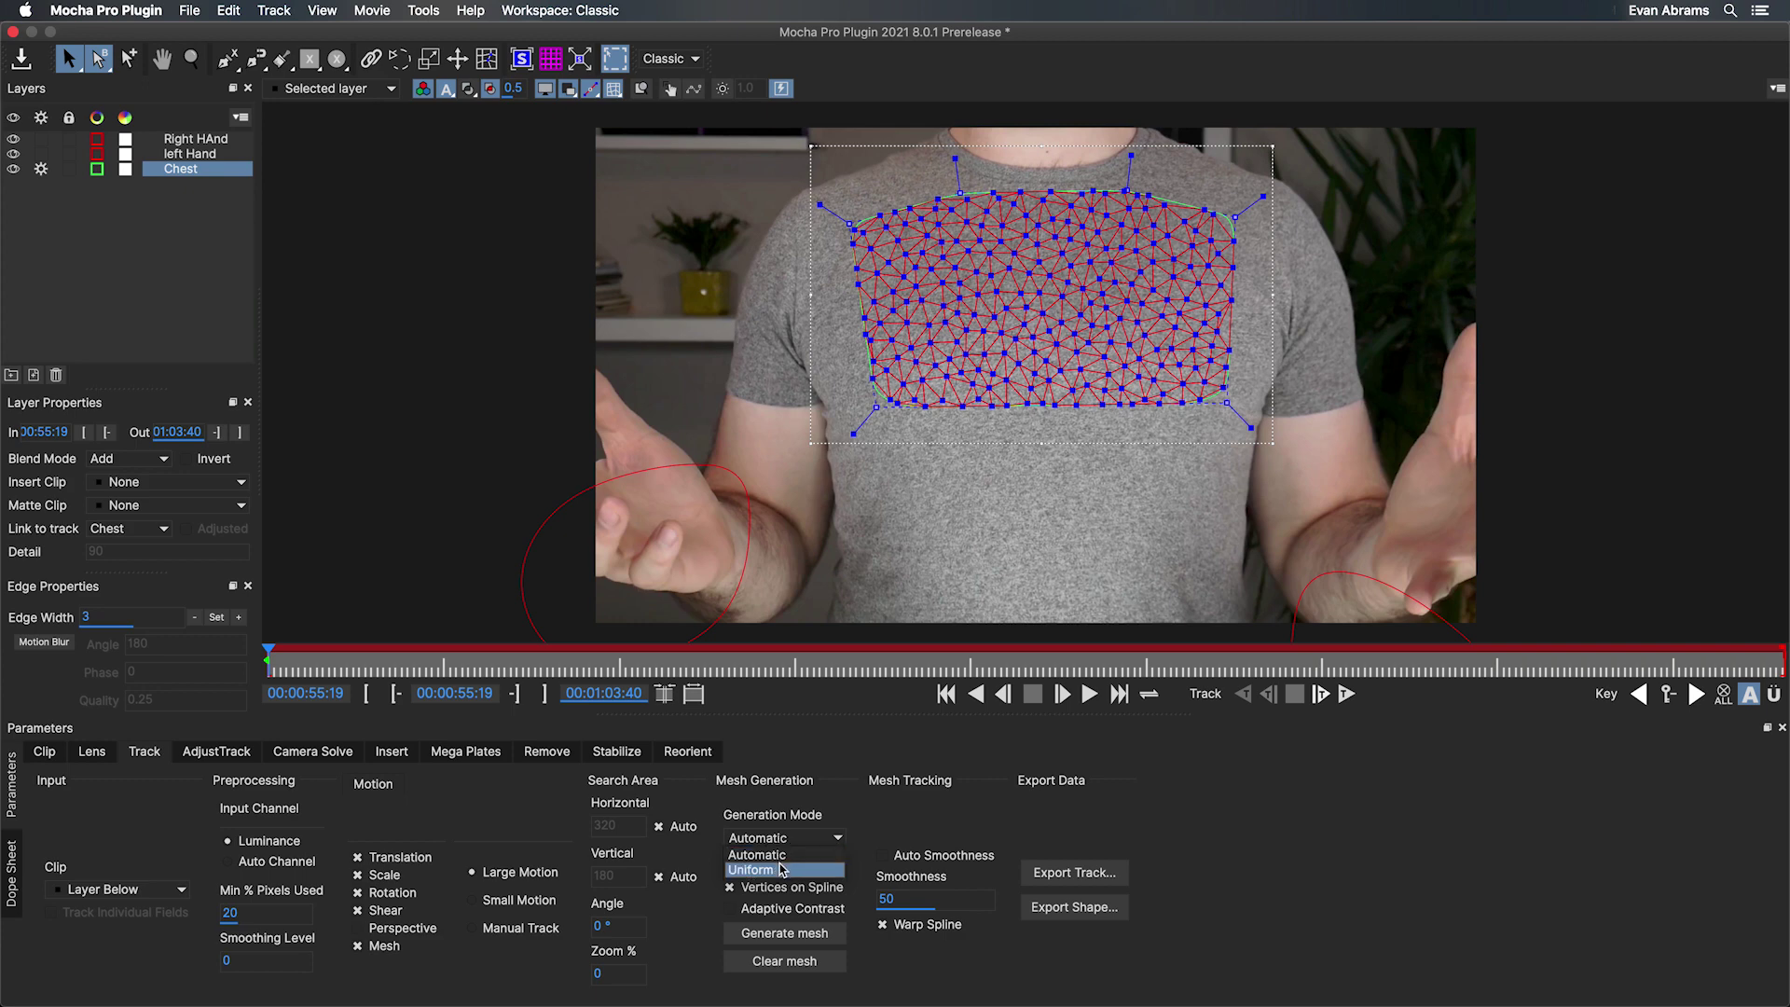
Step: Regenerate the chest mesh as a Uniform grid and zoom in to inspect it
left_click(782, 854)
left_click(802, 934)
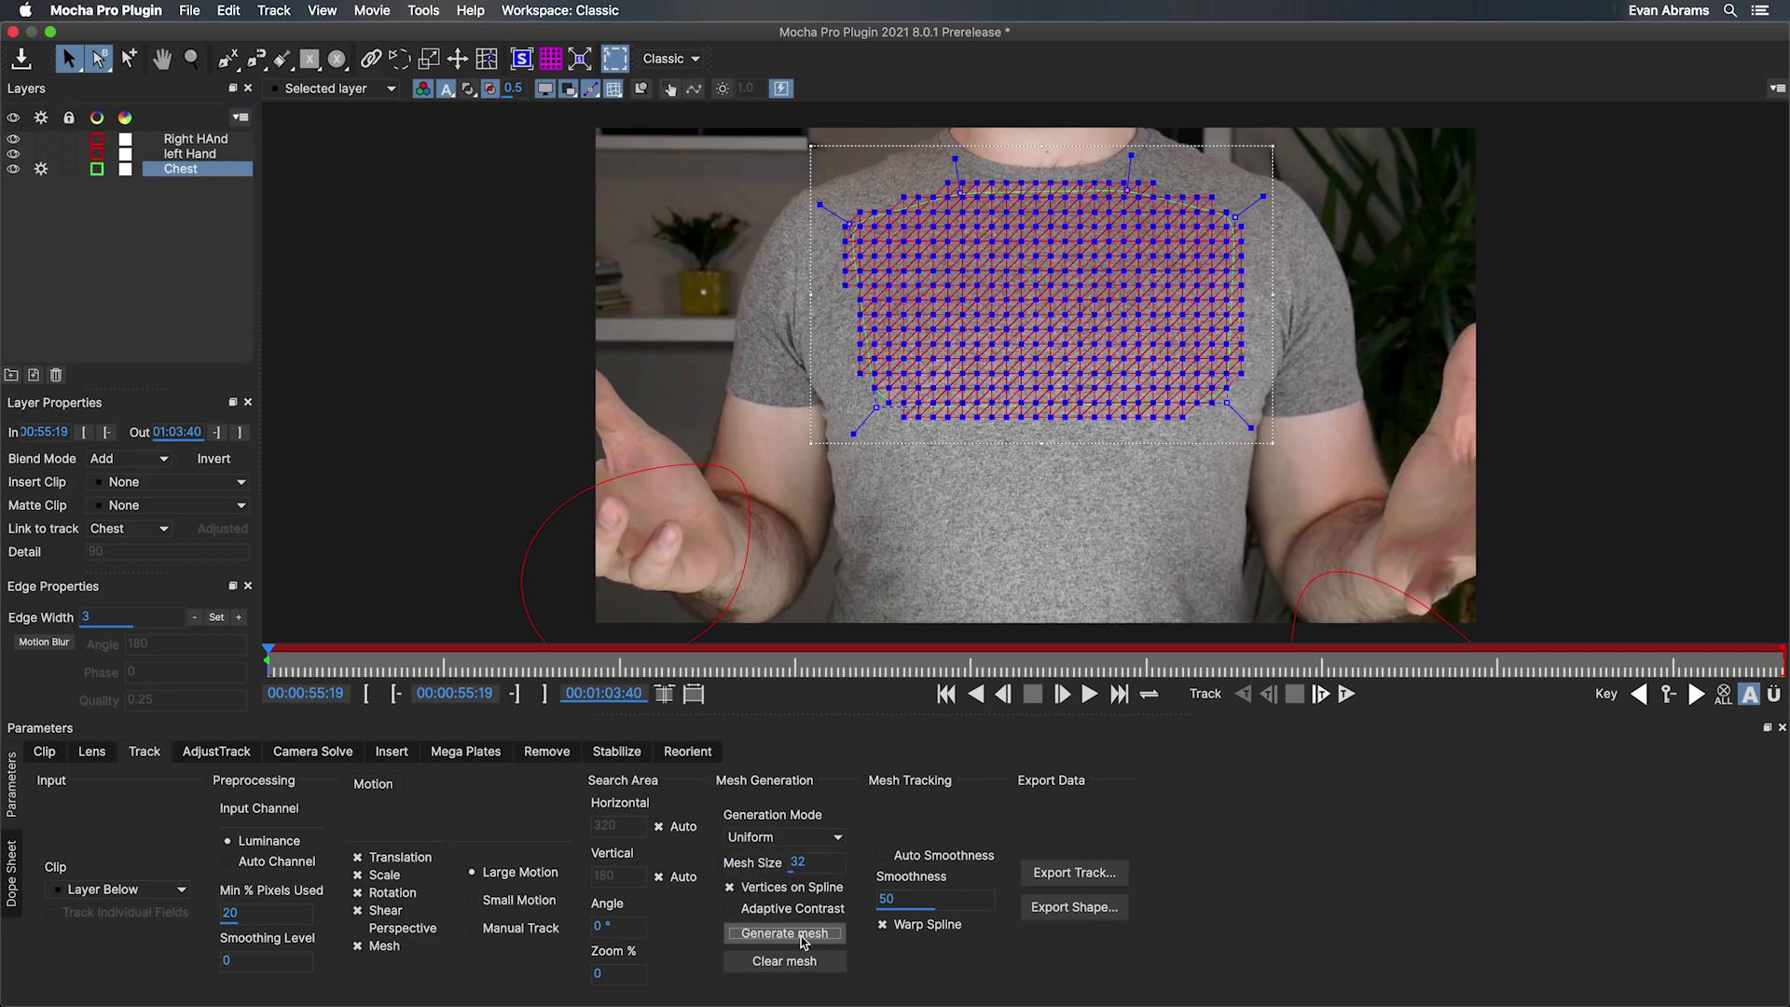
key("z")
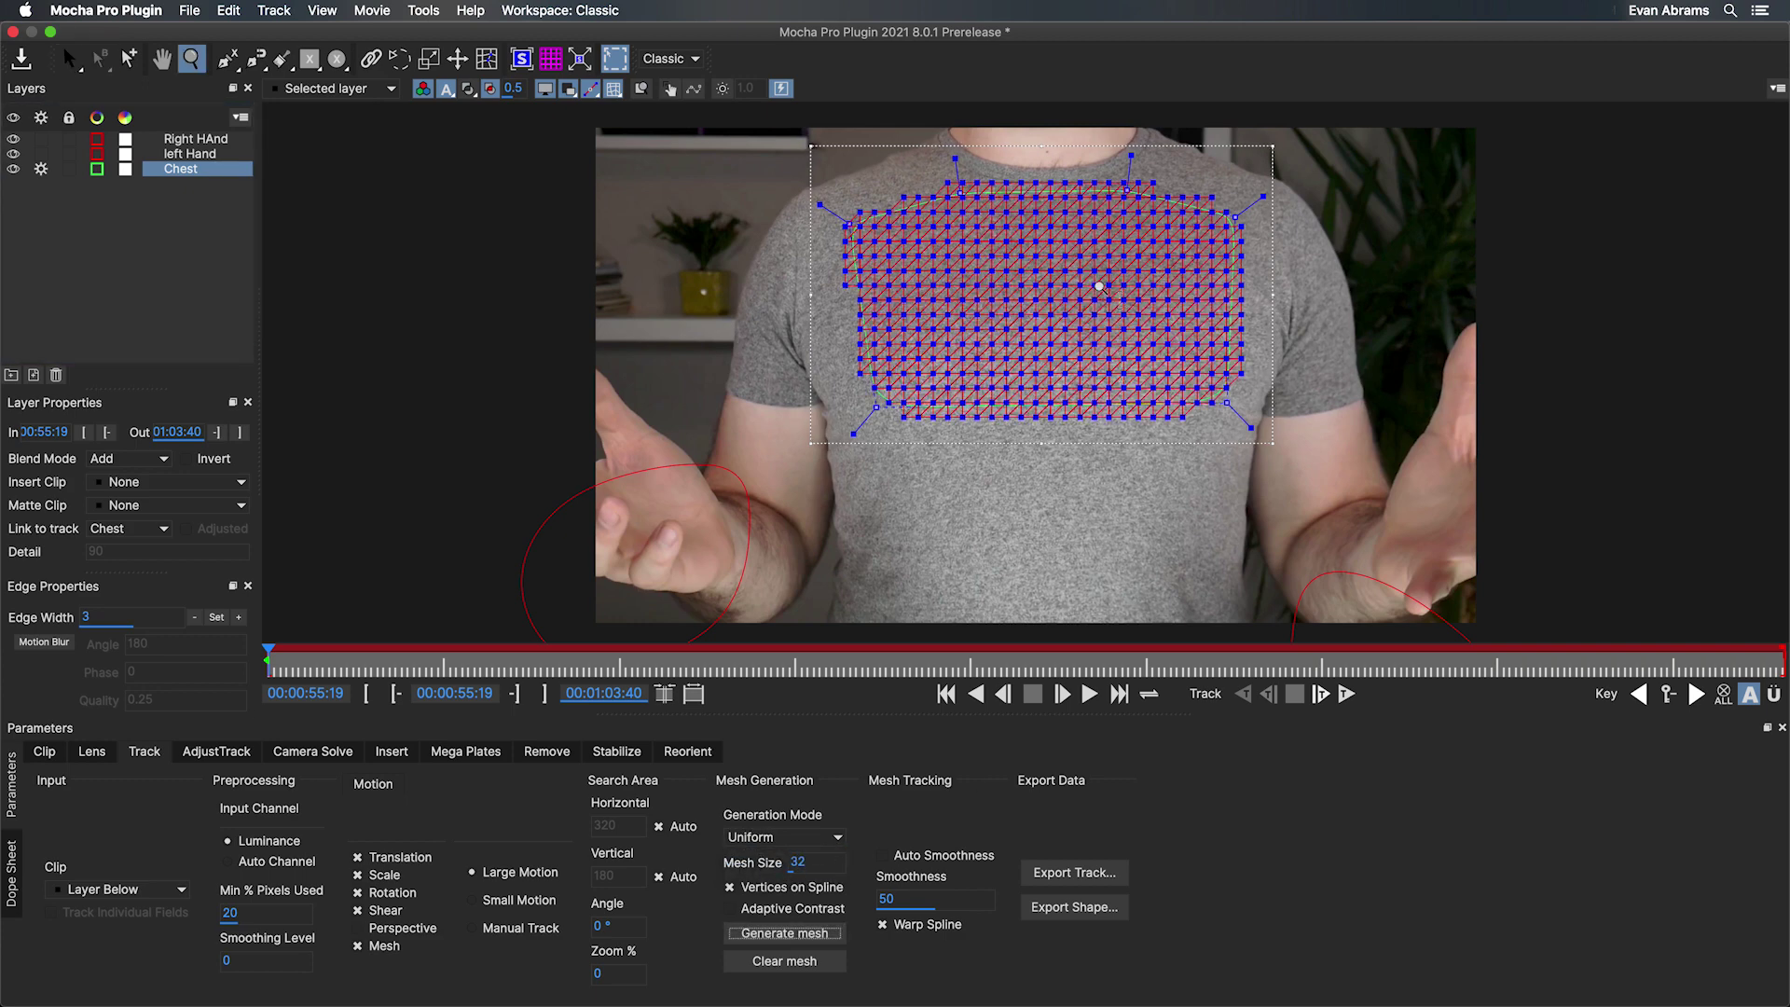
left_click_drag(1098, 284, 1008, 362)
key("x")
key("z")
left_click_drag(999, 446, 948, 227)
scroll(947, 226, "down", 8)
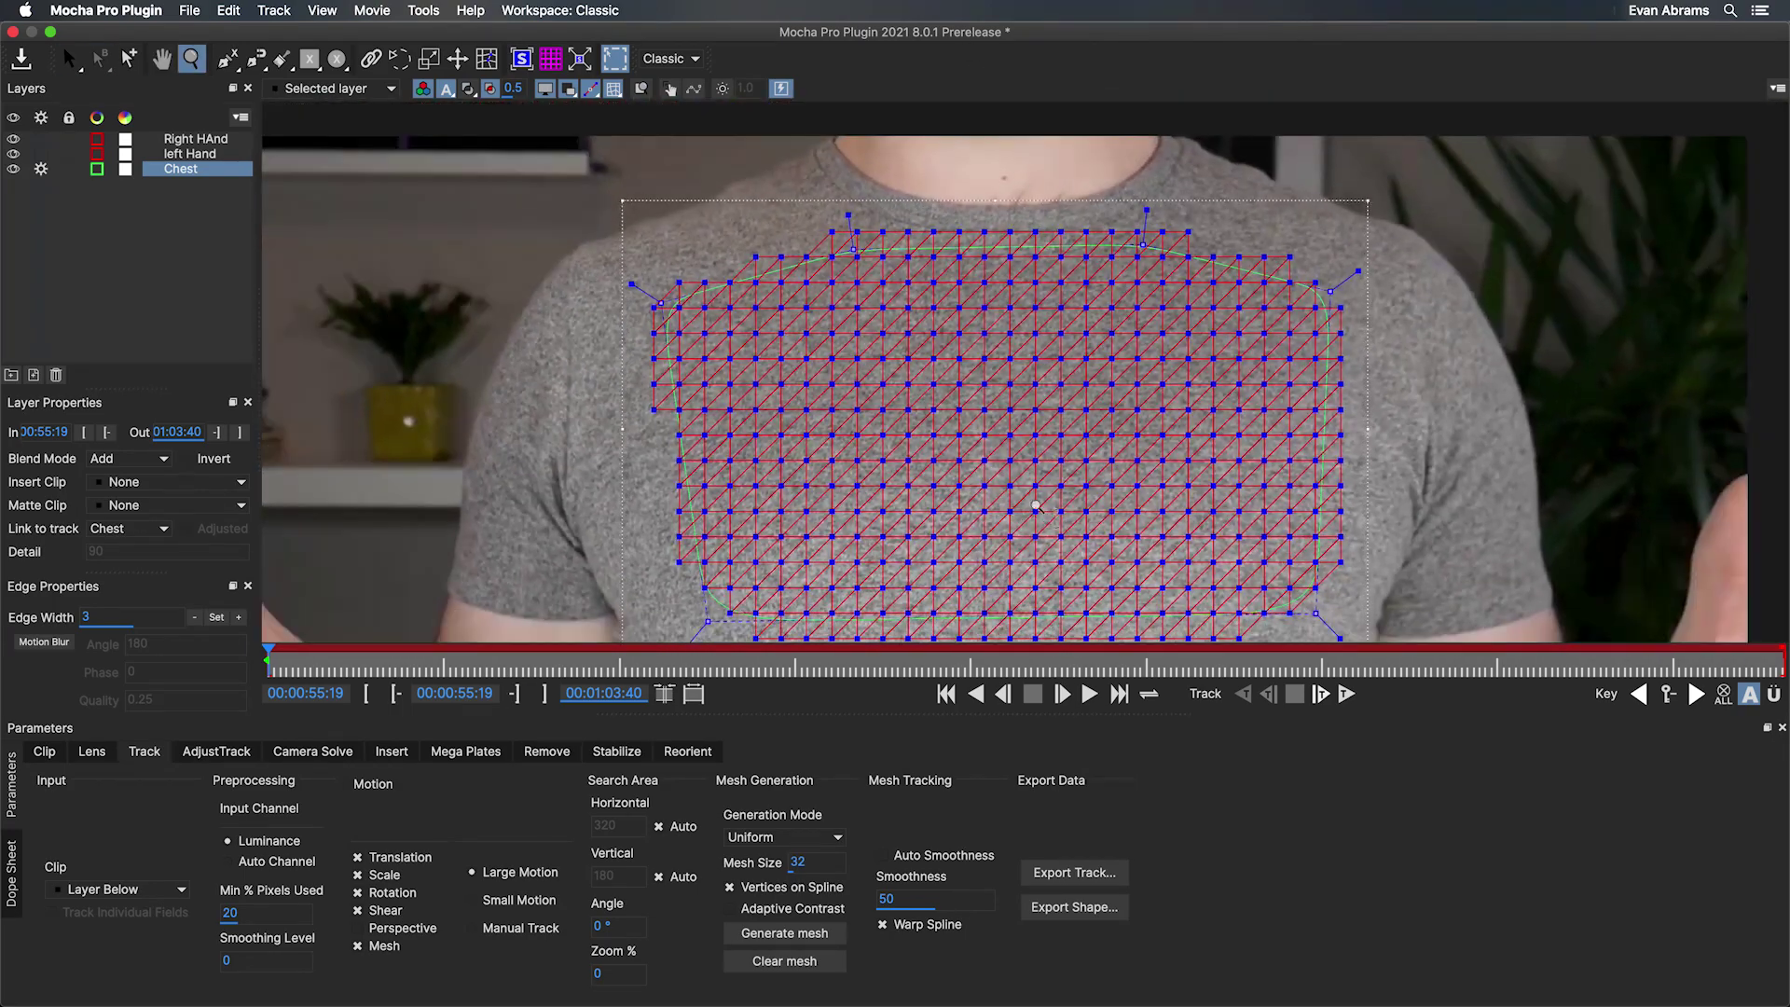
key("x")
left_click_drag(1057, 416, 1013, 451)
key("z")
Step: Regenerate the chest mesh in Automatic mode at mesh size 16 and tweak upper-left vertices
left_click(841, 841)
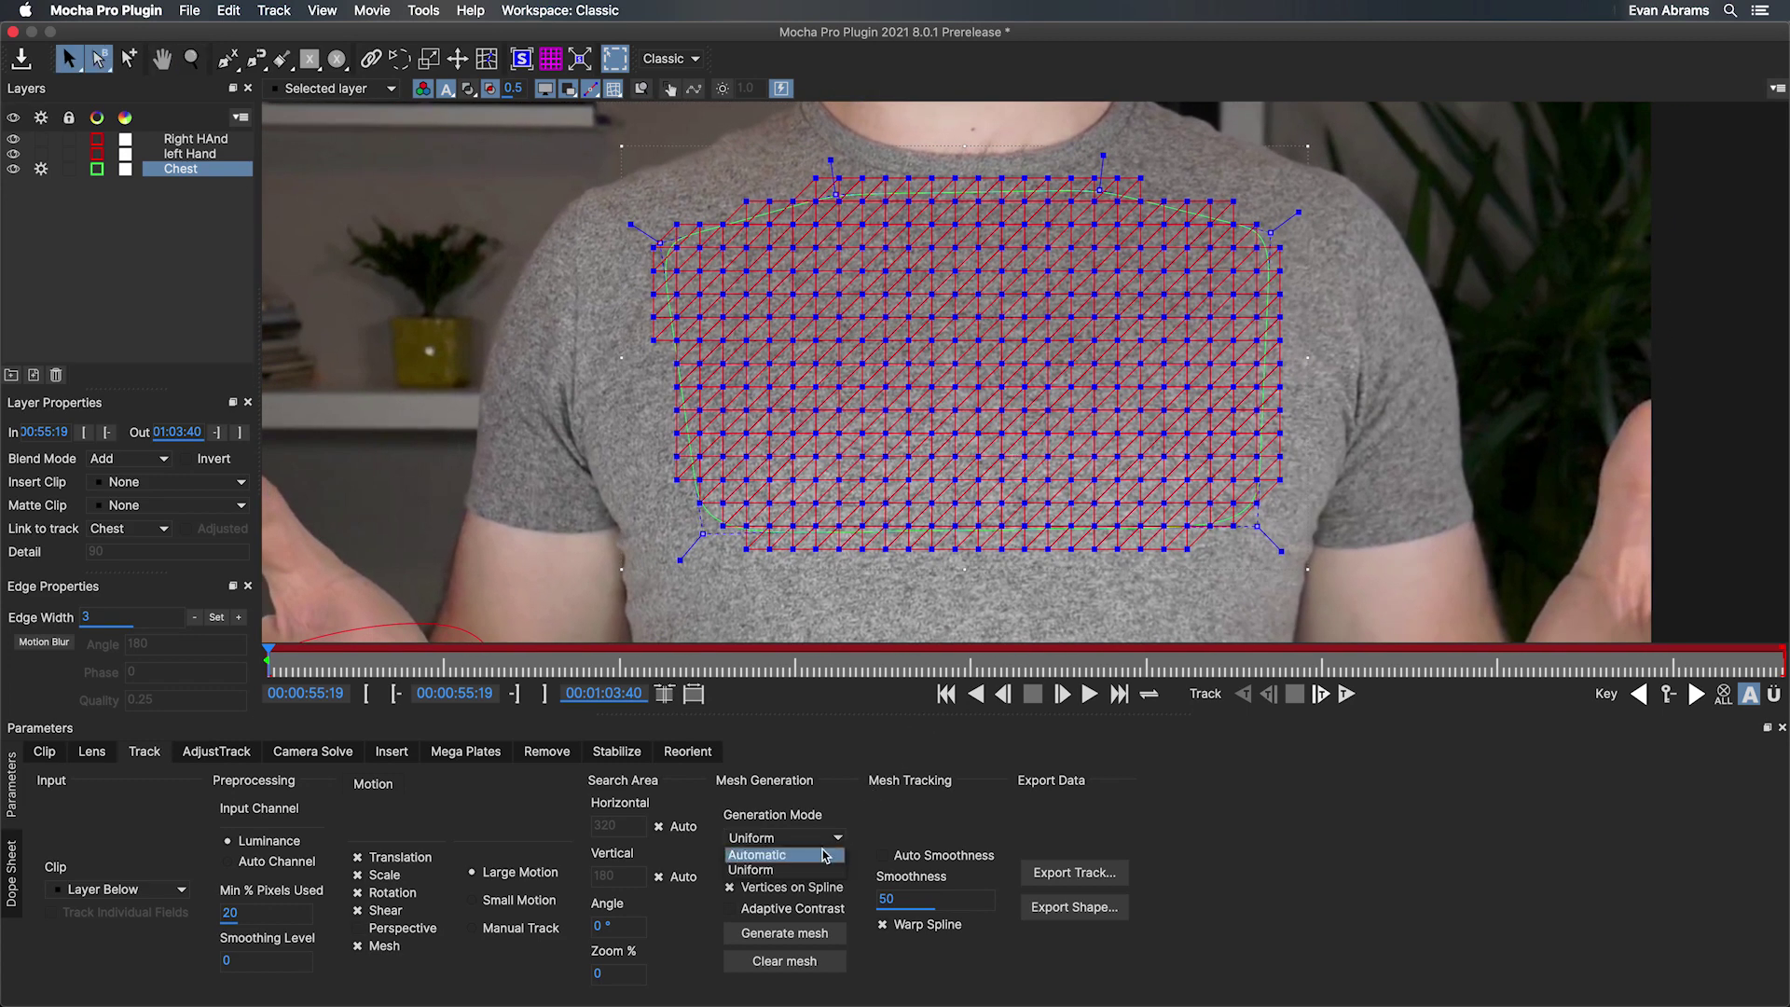
left_click(823, 859)
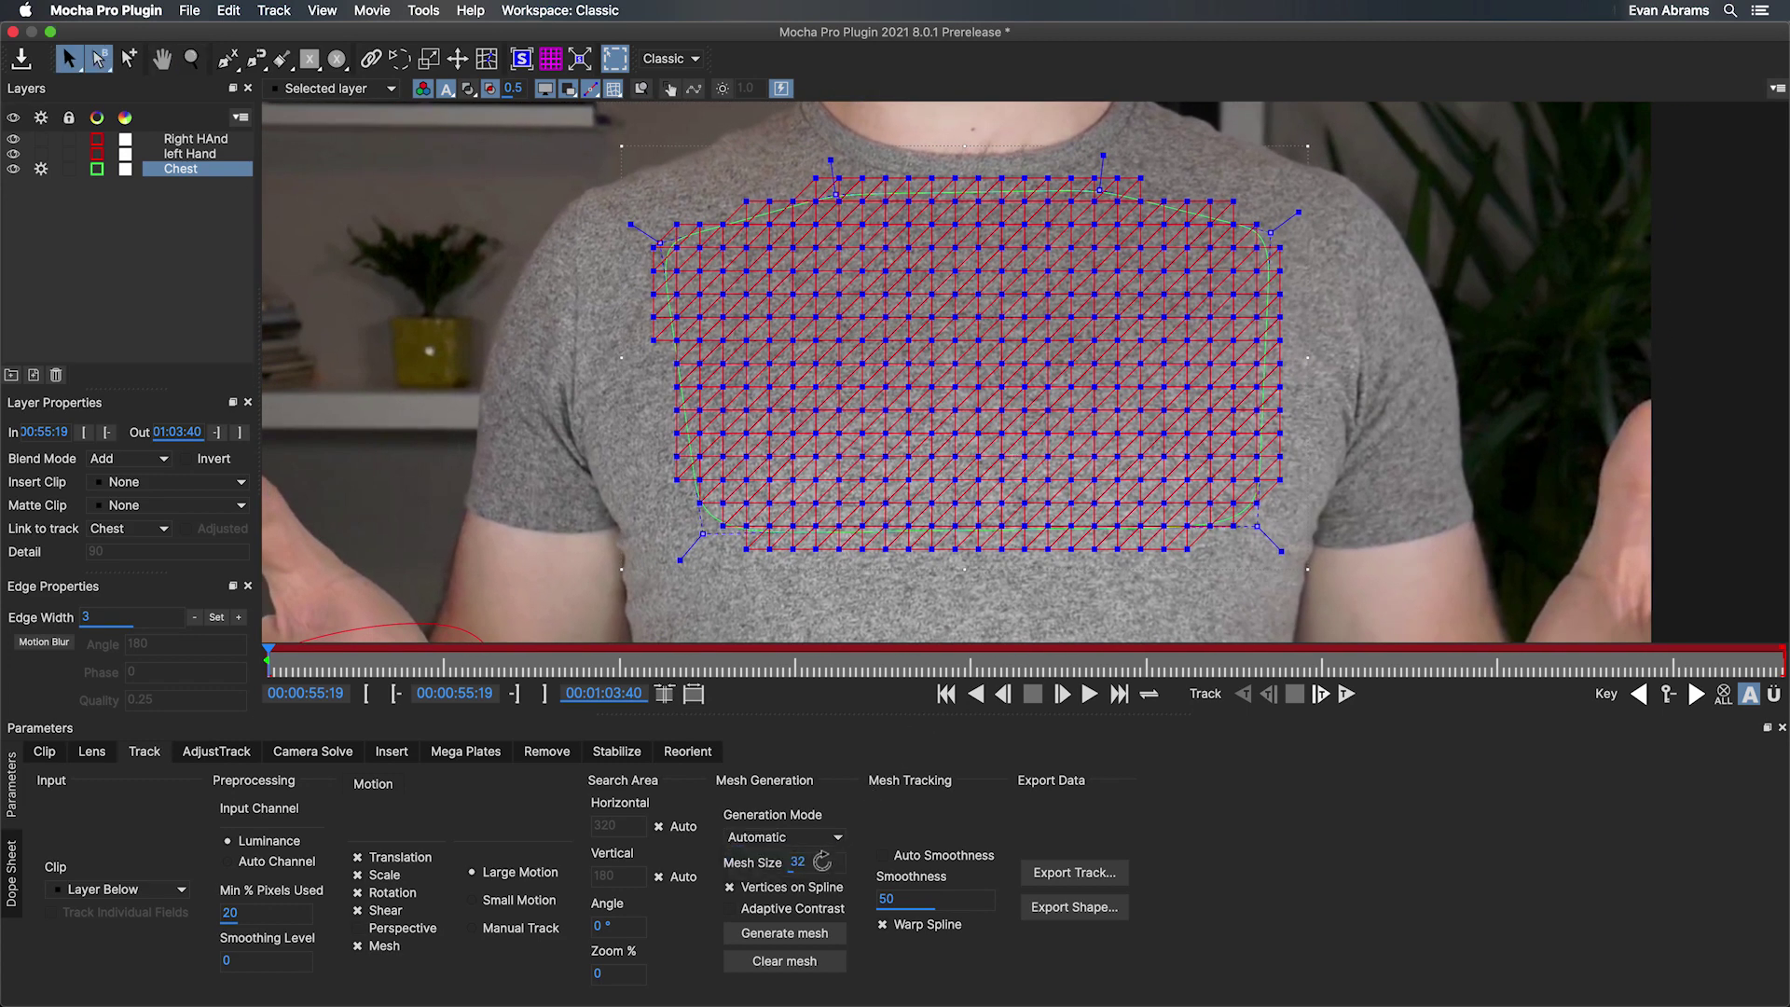
double_click(813, 856)
type("16")
left_click(820, 935)
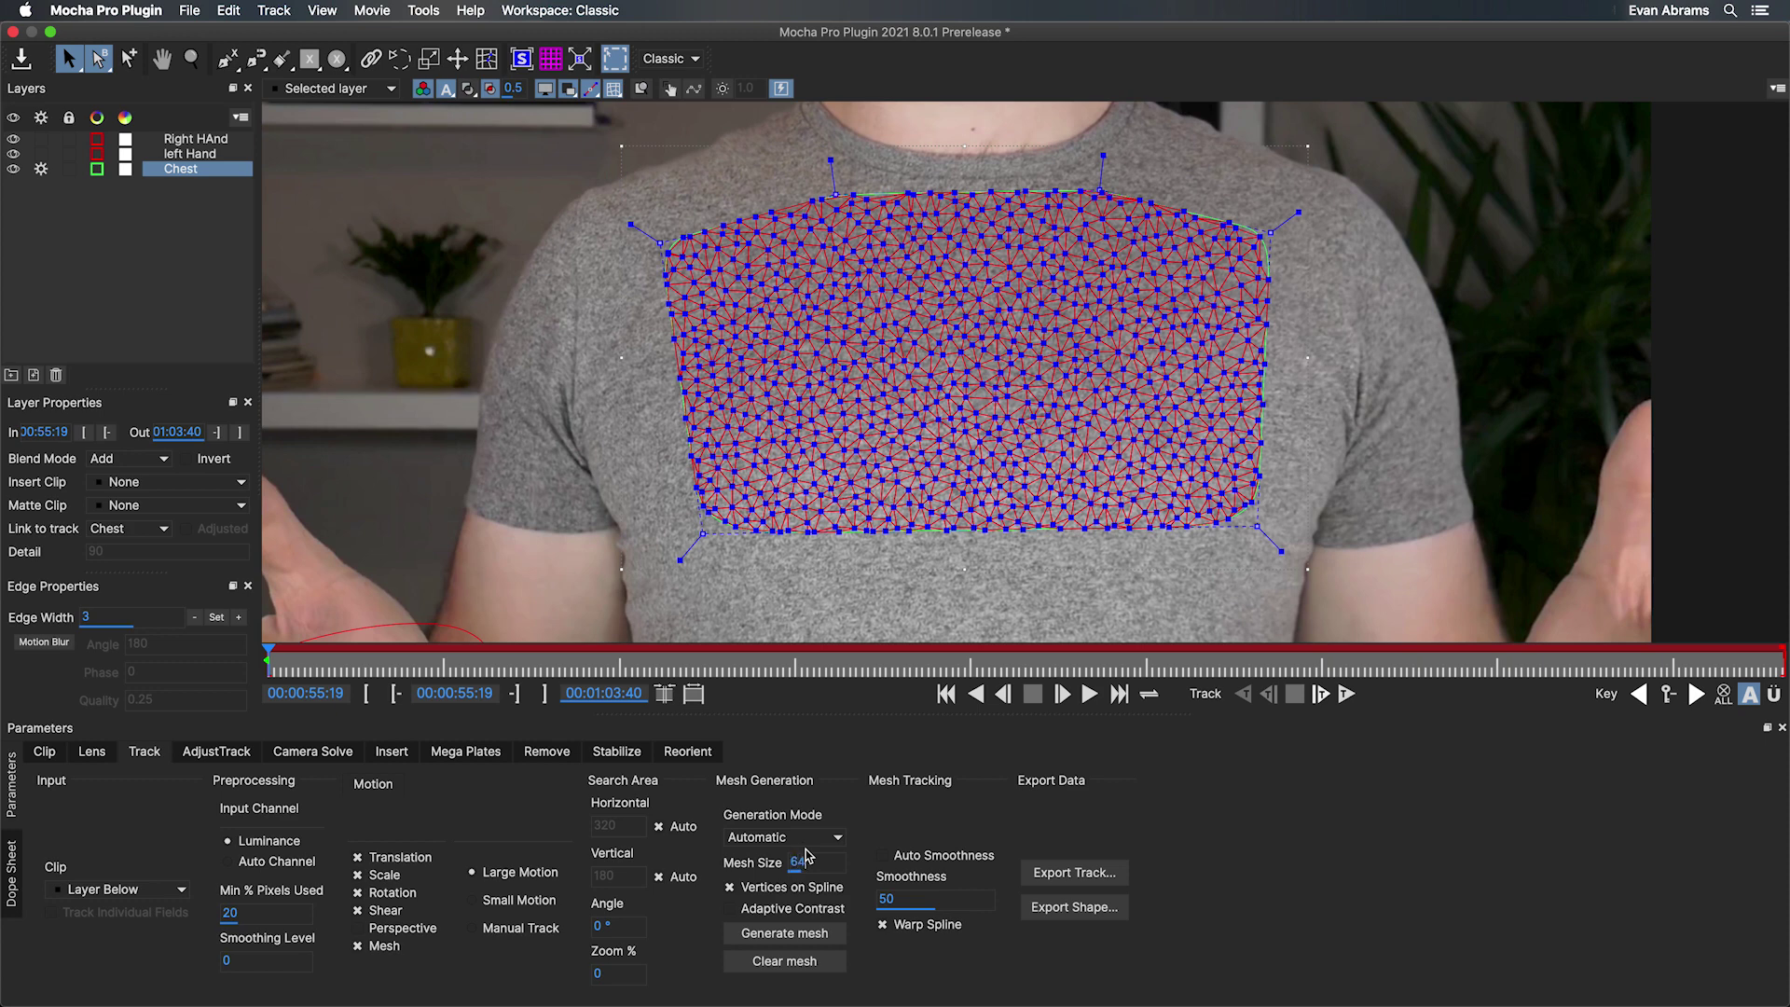
left_click(788, 933)
left_click(486, 60)
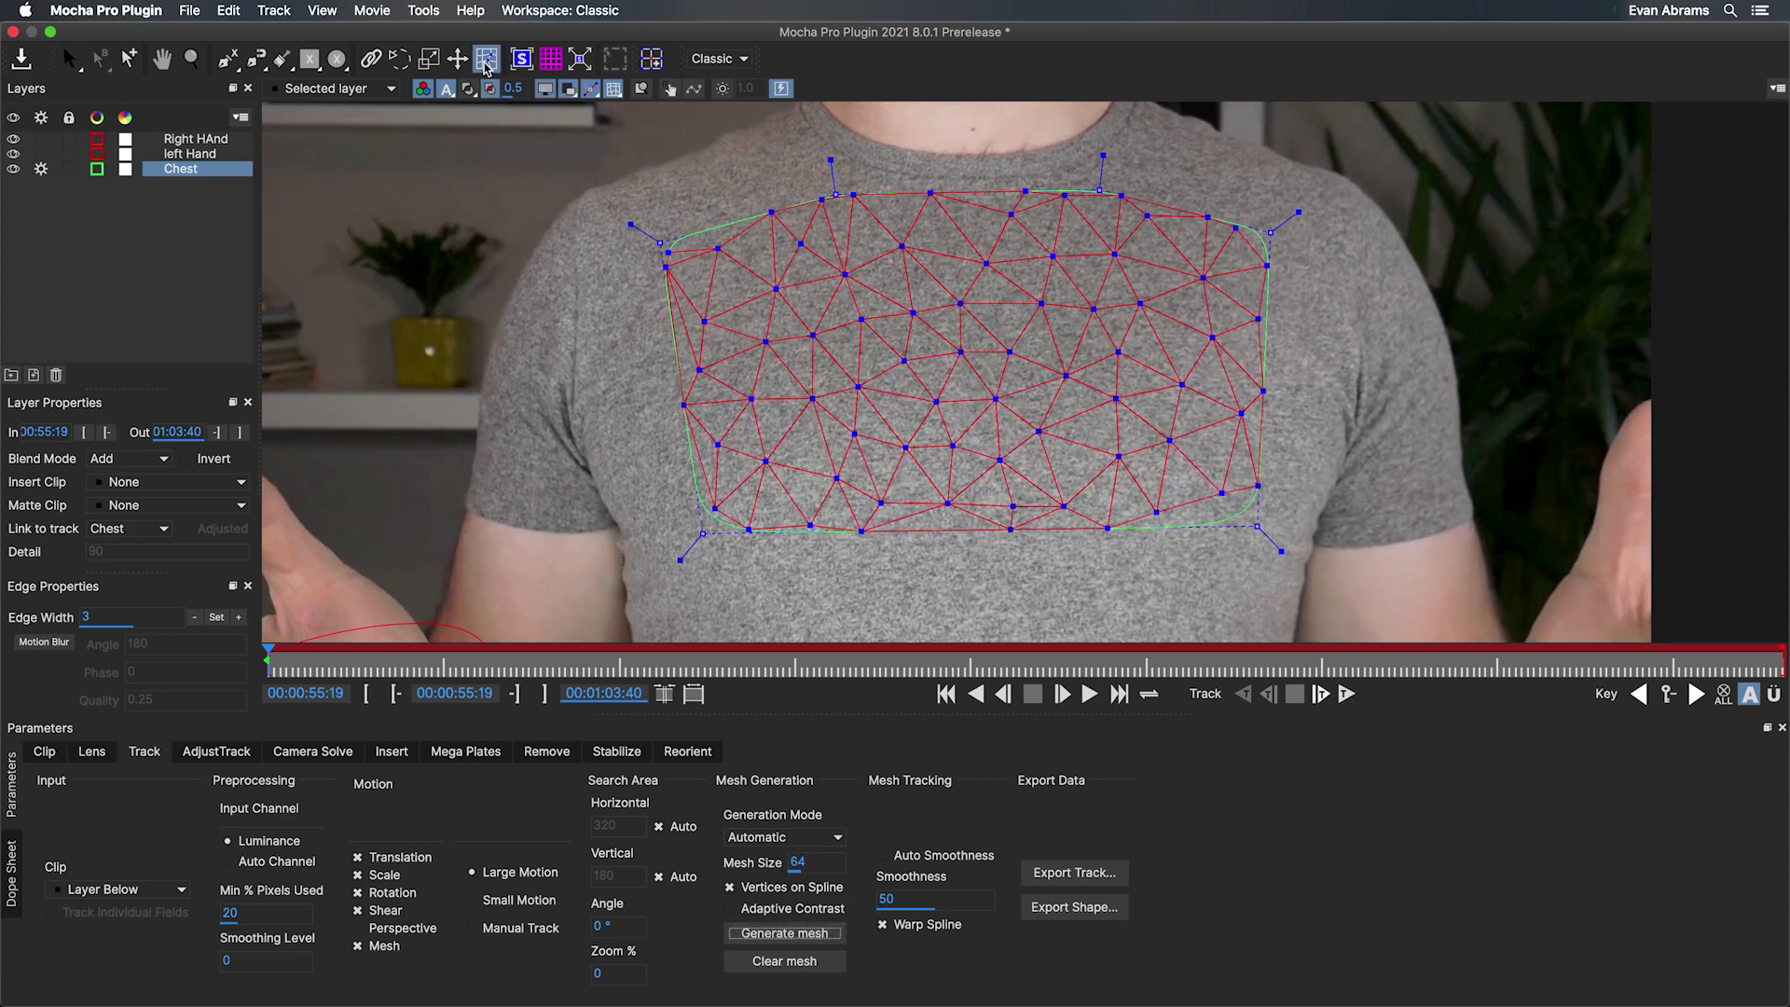
left_click_drag(775, 289, 840, 269)
left_click_drag(801, 244, 799, 240)
left_click(651, 59)
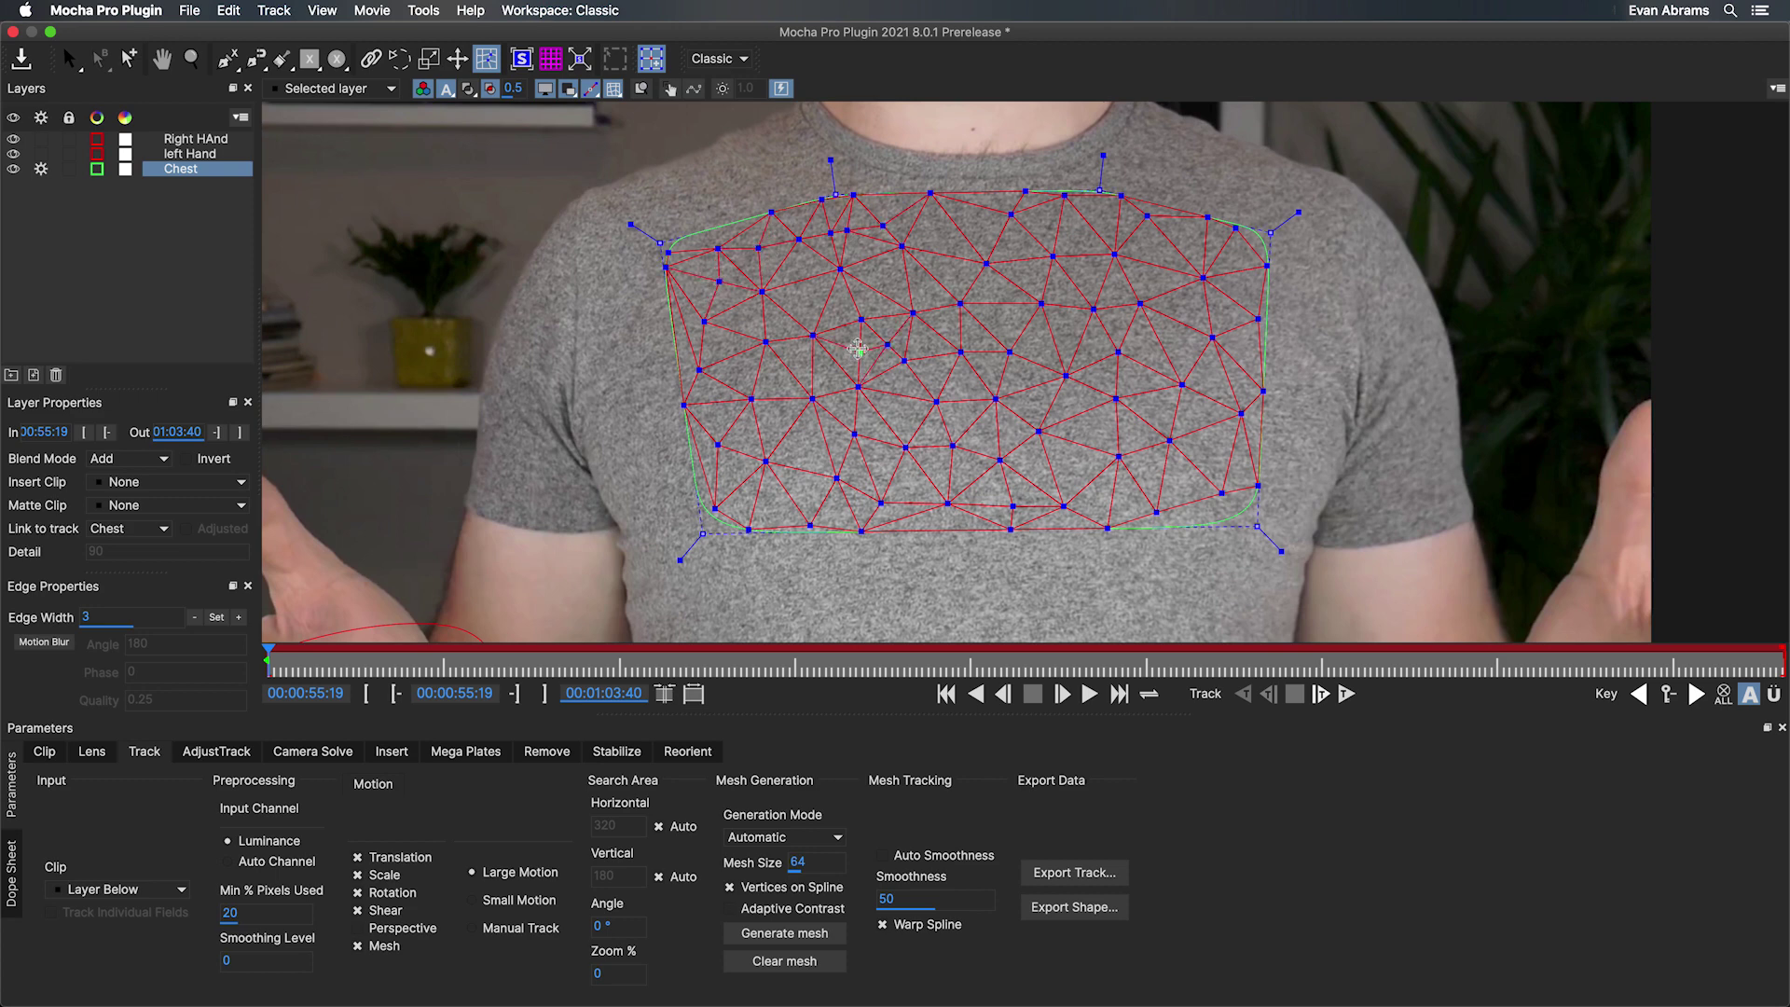
Step: Regenerate the mesh as a Uniform grid and start tracking it forward
left_click(784, 838)
left_click(789, 859)
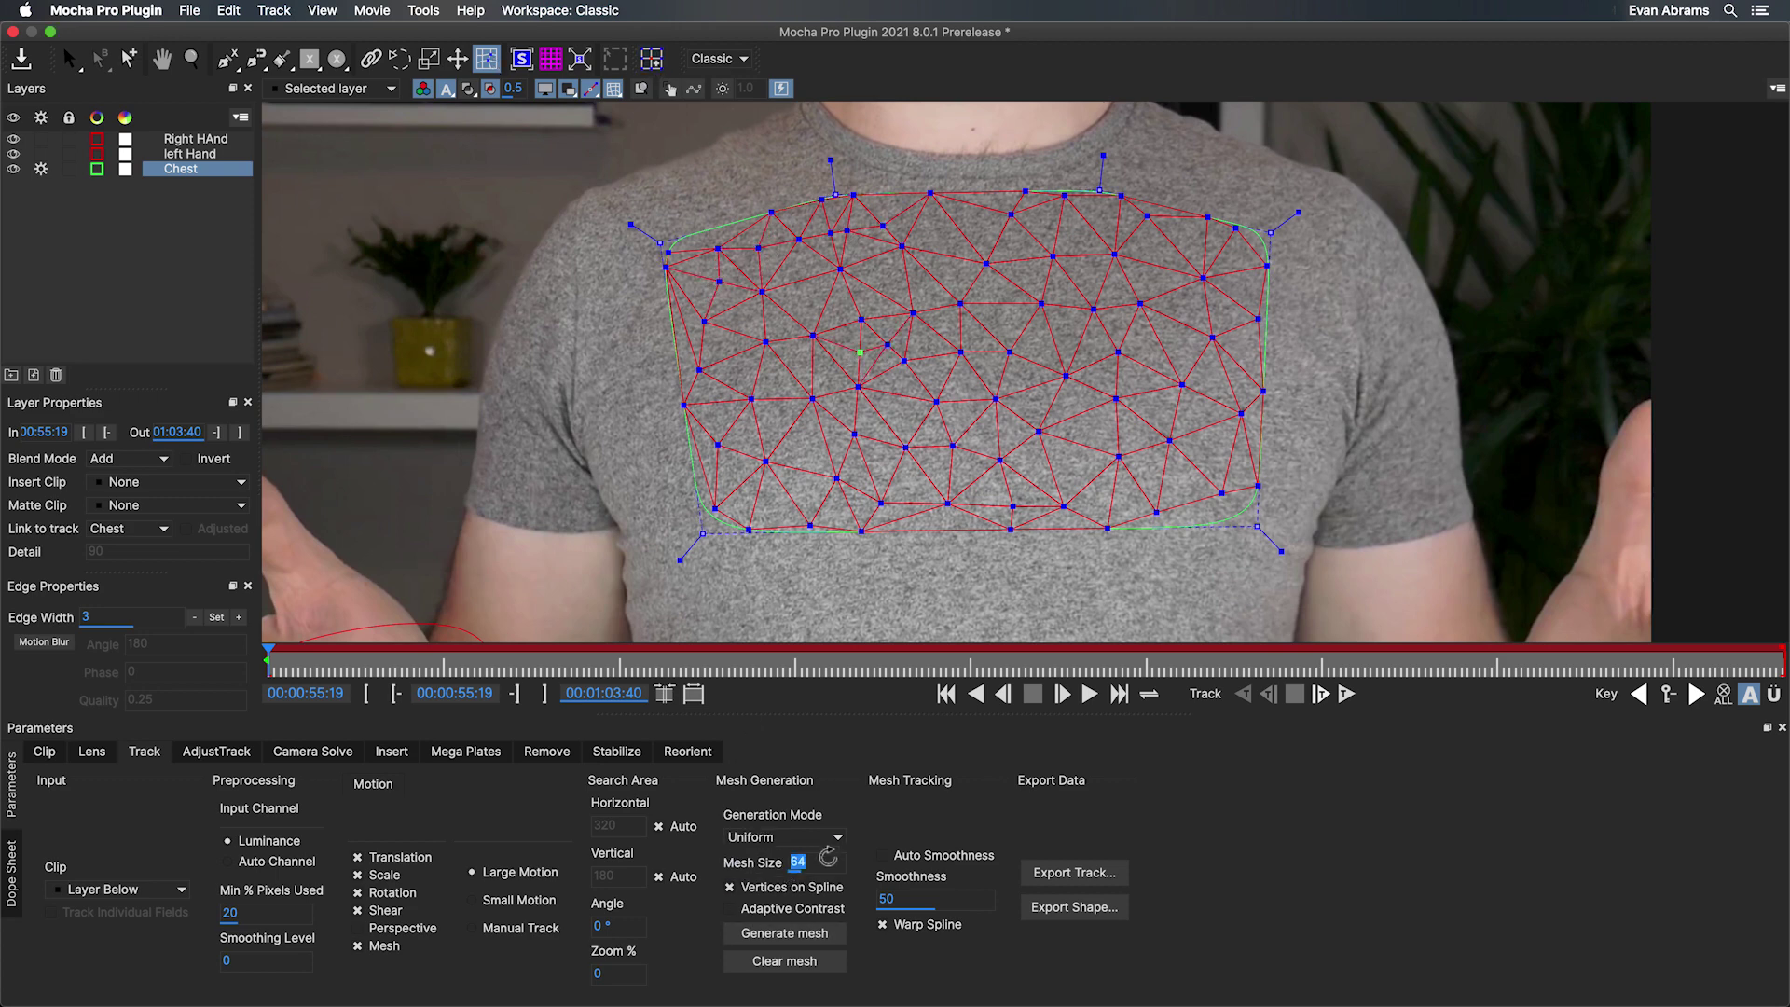
type("15")
left_click(785, 934)
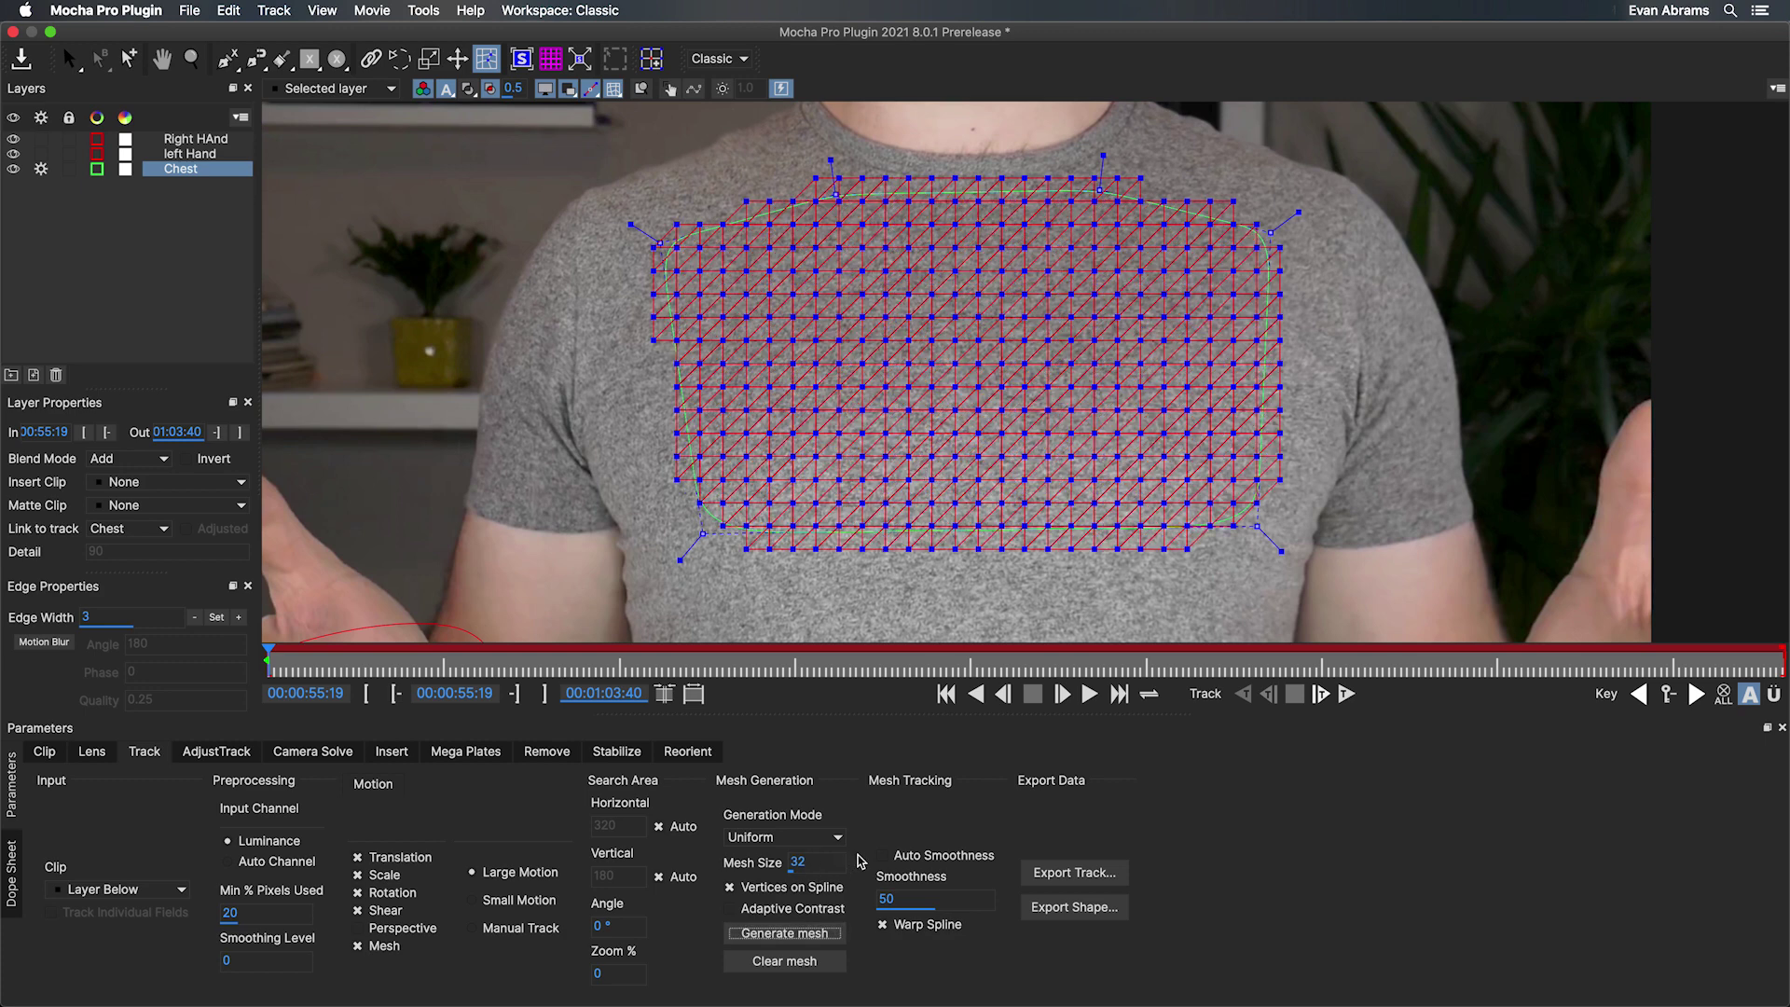
scroll(988, 427, "down", 2)
left_click_drag(988, 427, 971, 408)
left_click(1347, 694)
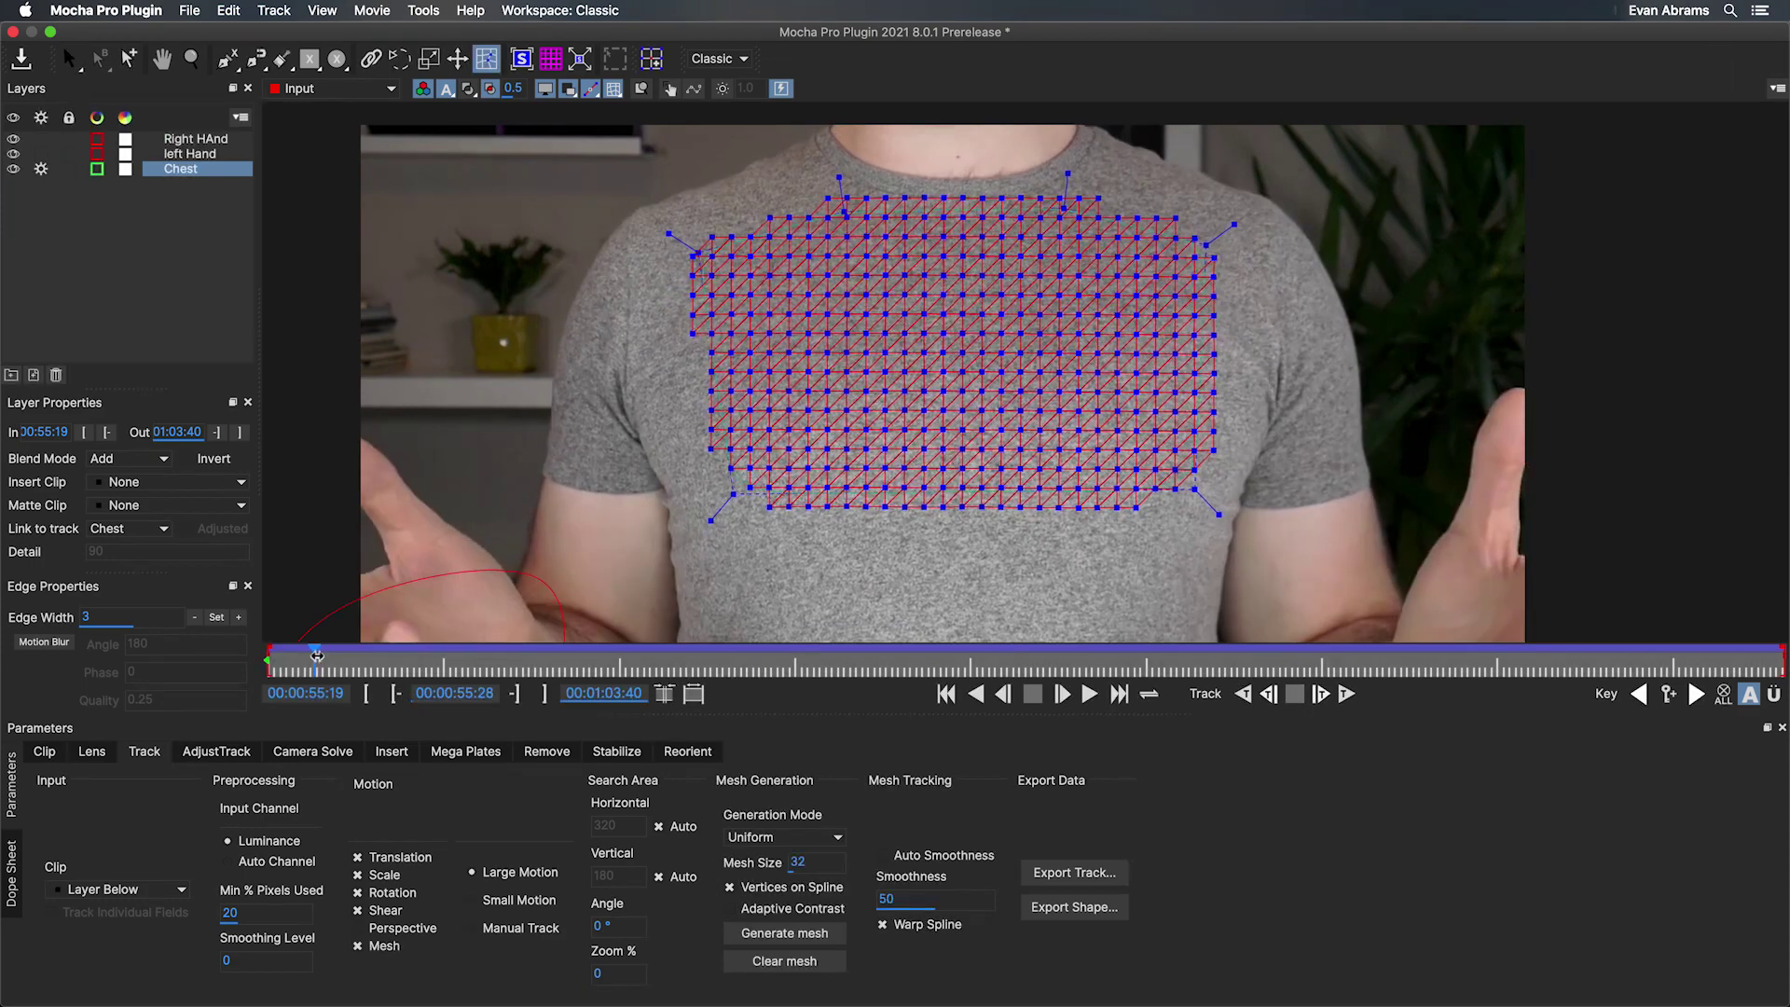
Step: Scrub later in the clip to review the forward-tracked chest mesh
left_click_drag(320, 659, 914, 643)
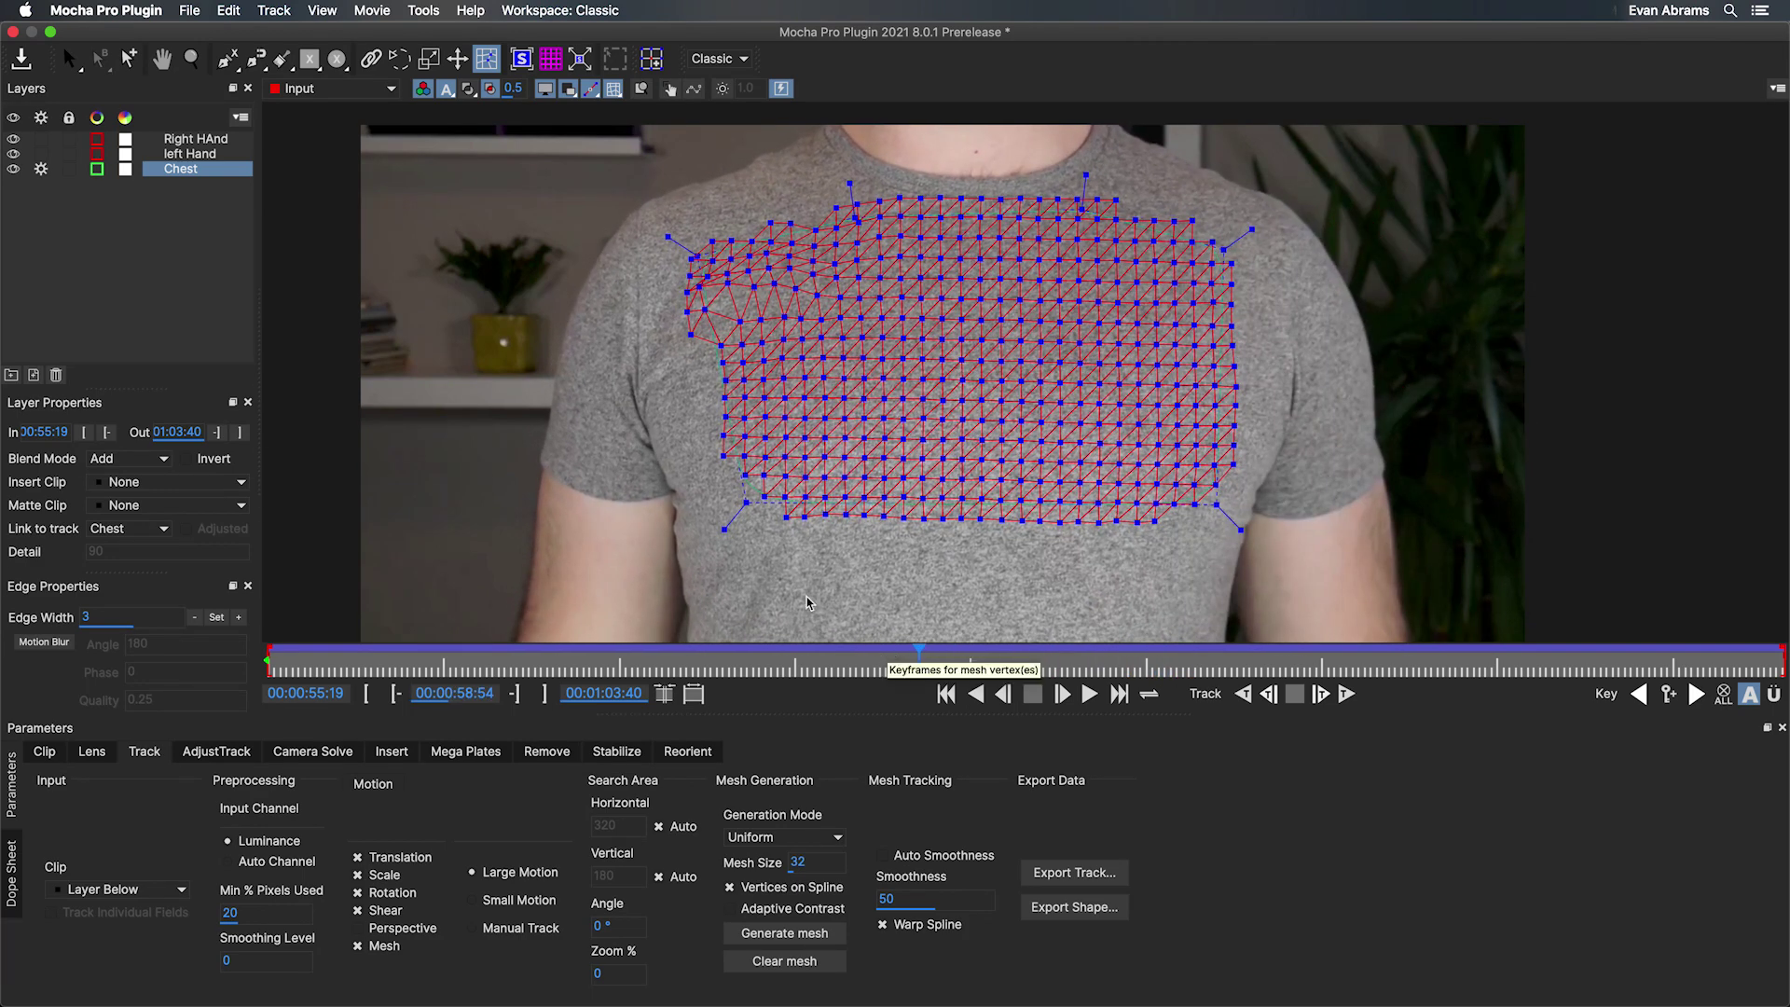
Step: From the first frame, enable Mesh Warp stabilization in Unwarp mode at High quality
left_click(786, 656)
left_click_drag(790, 656, 198, 697)
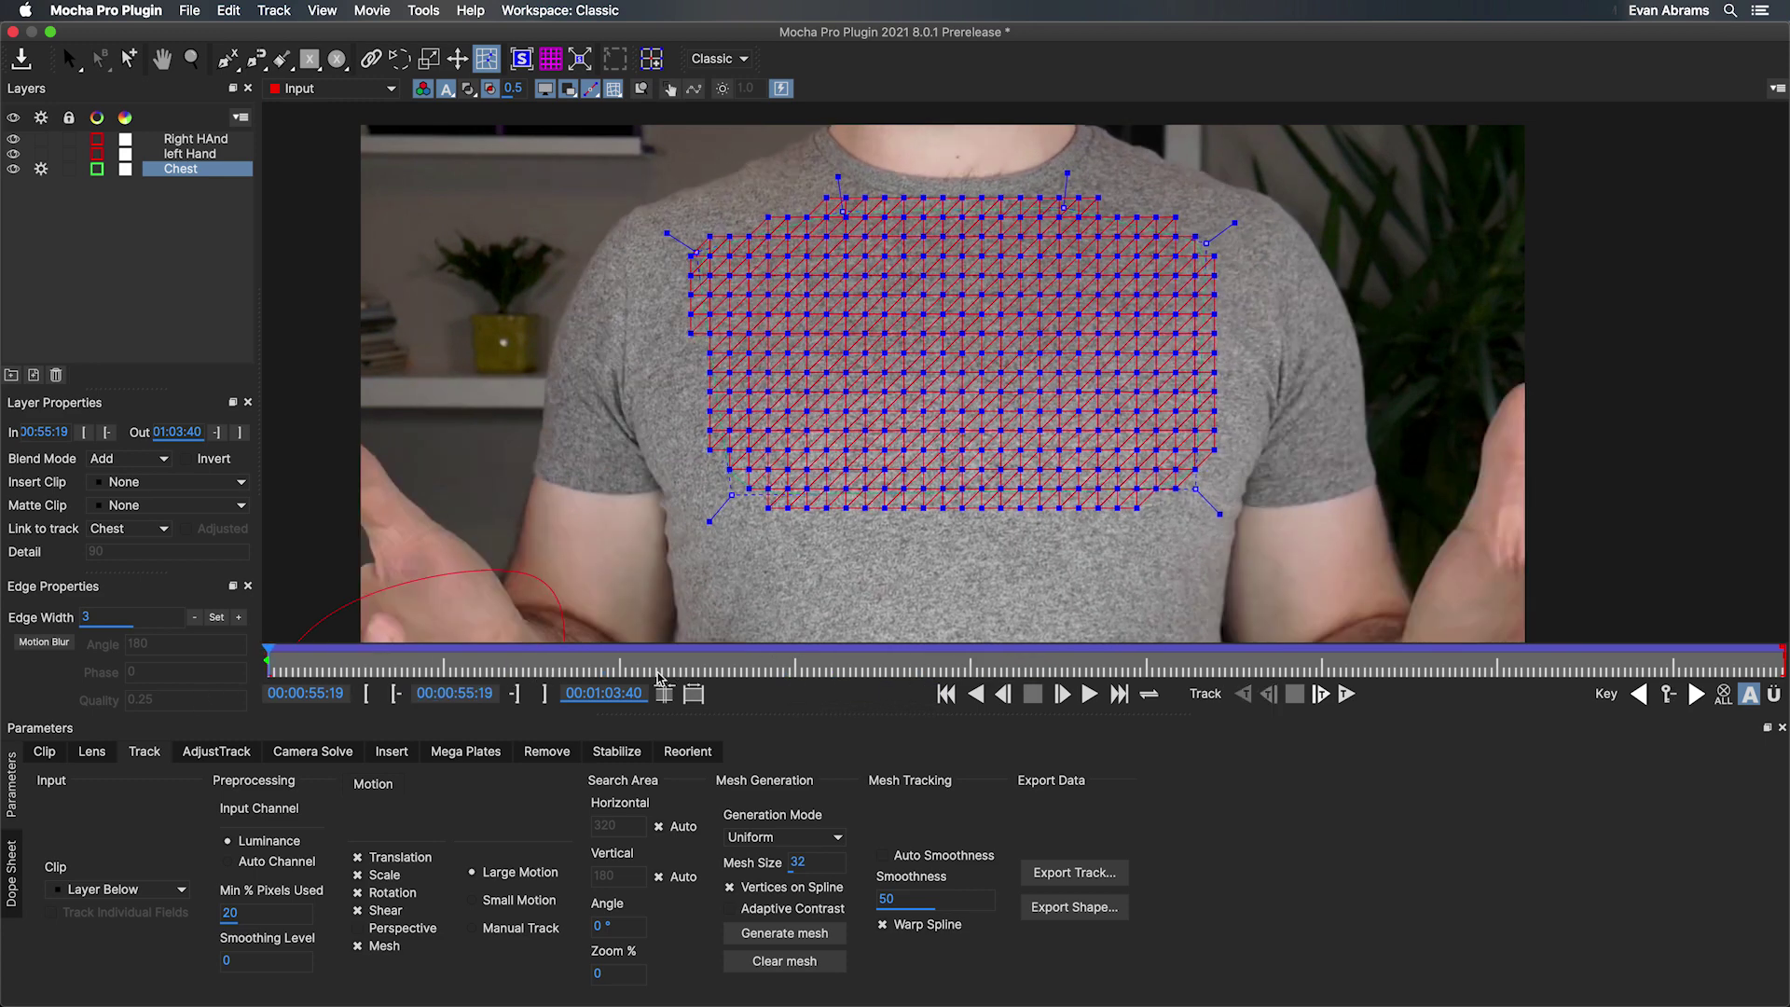
left_click(603, 757)
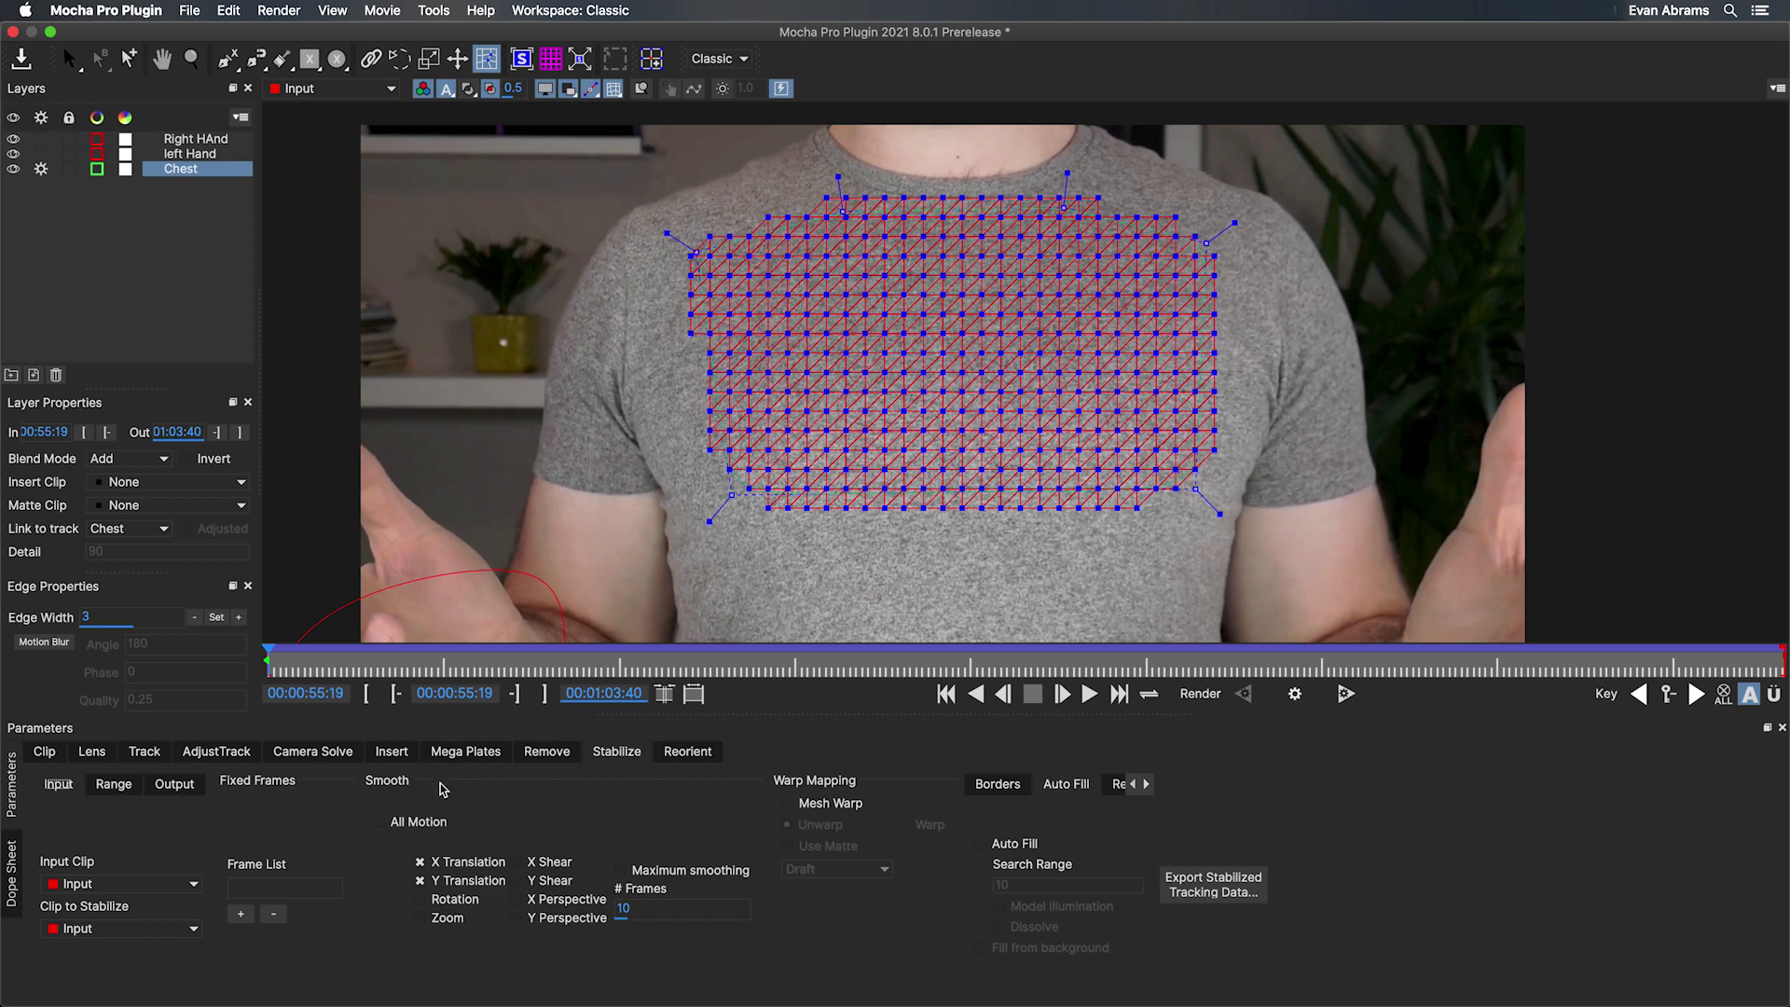
left_click(786, 804)
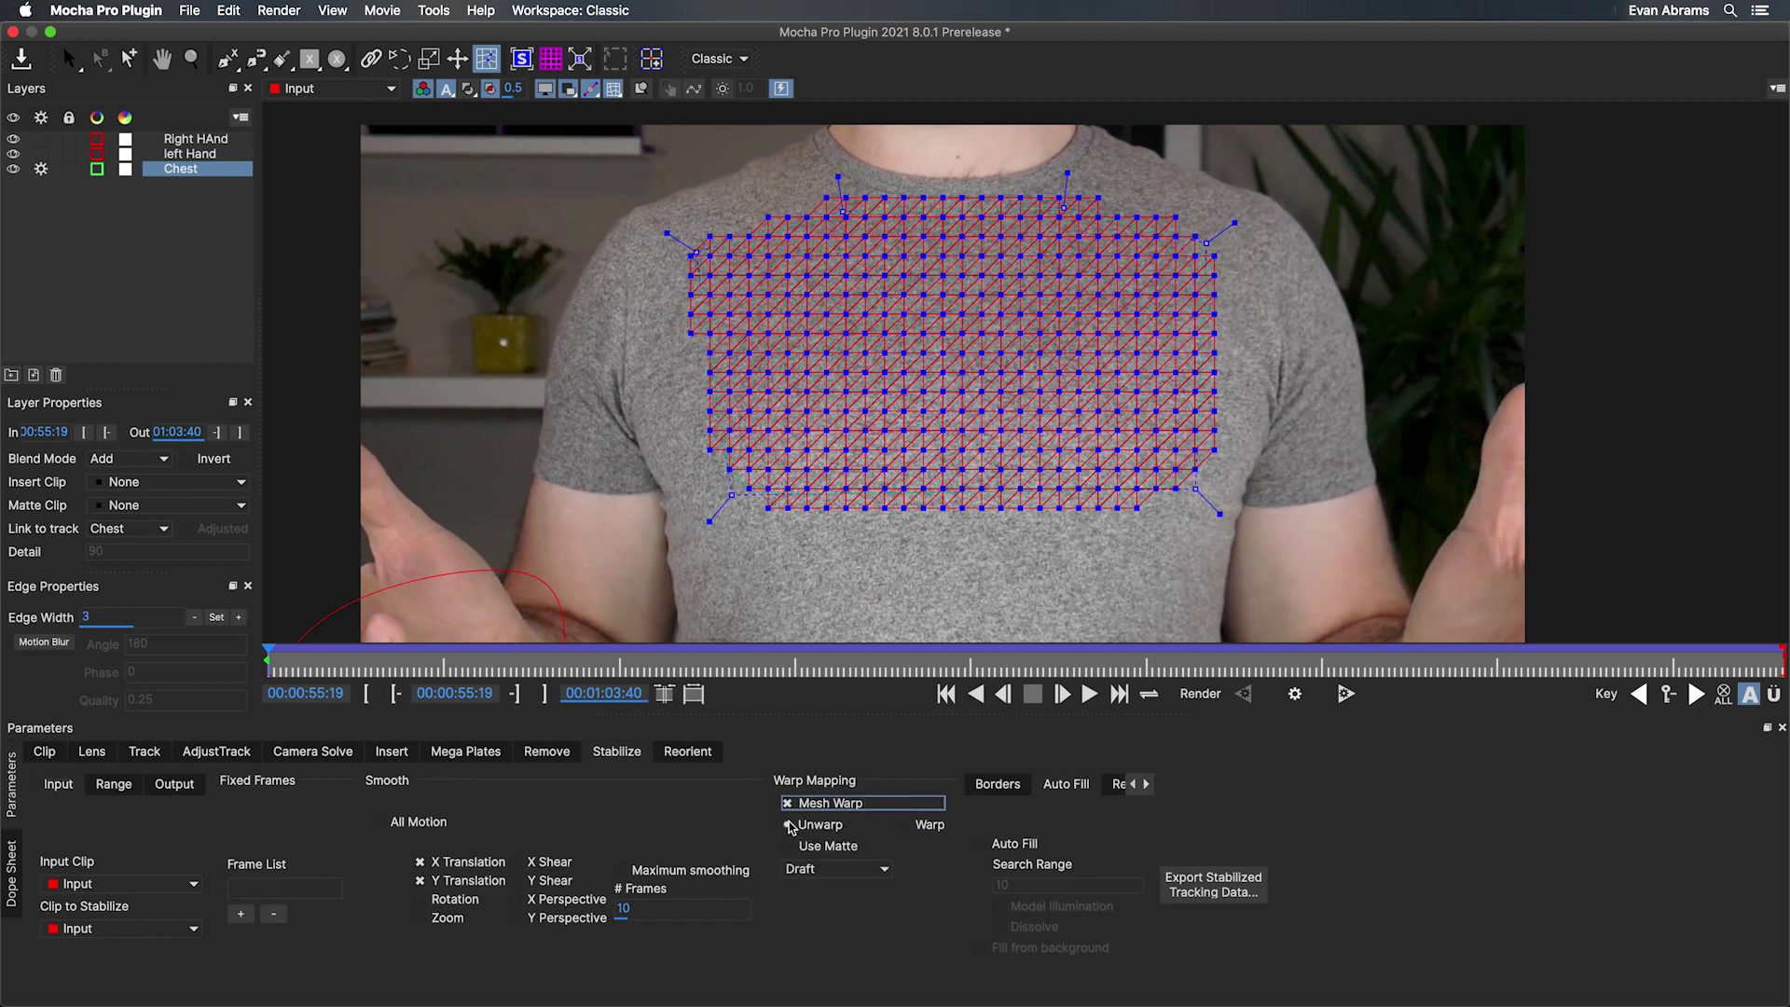
left_click(793, 824)
left_click(834, 868)
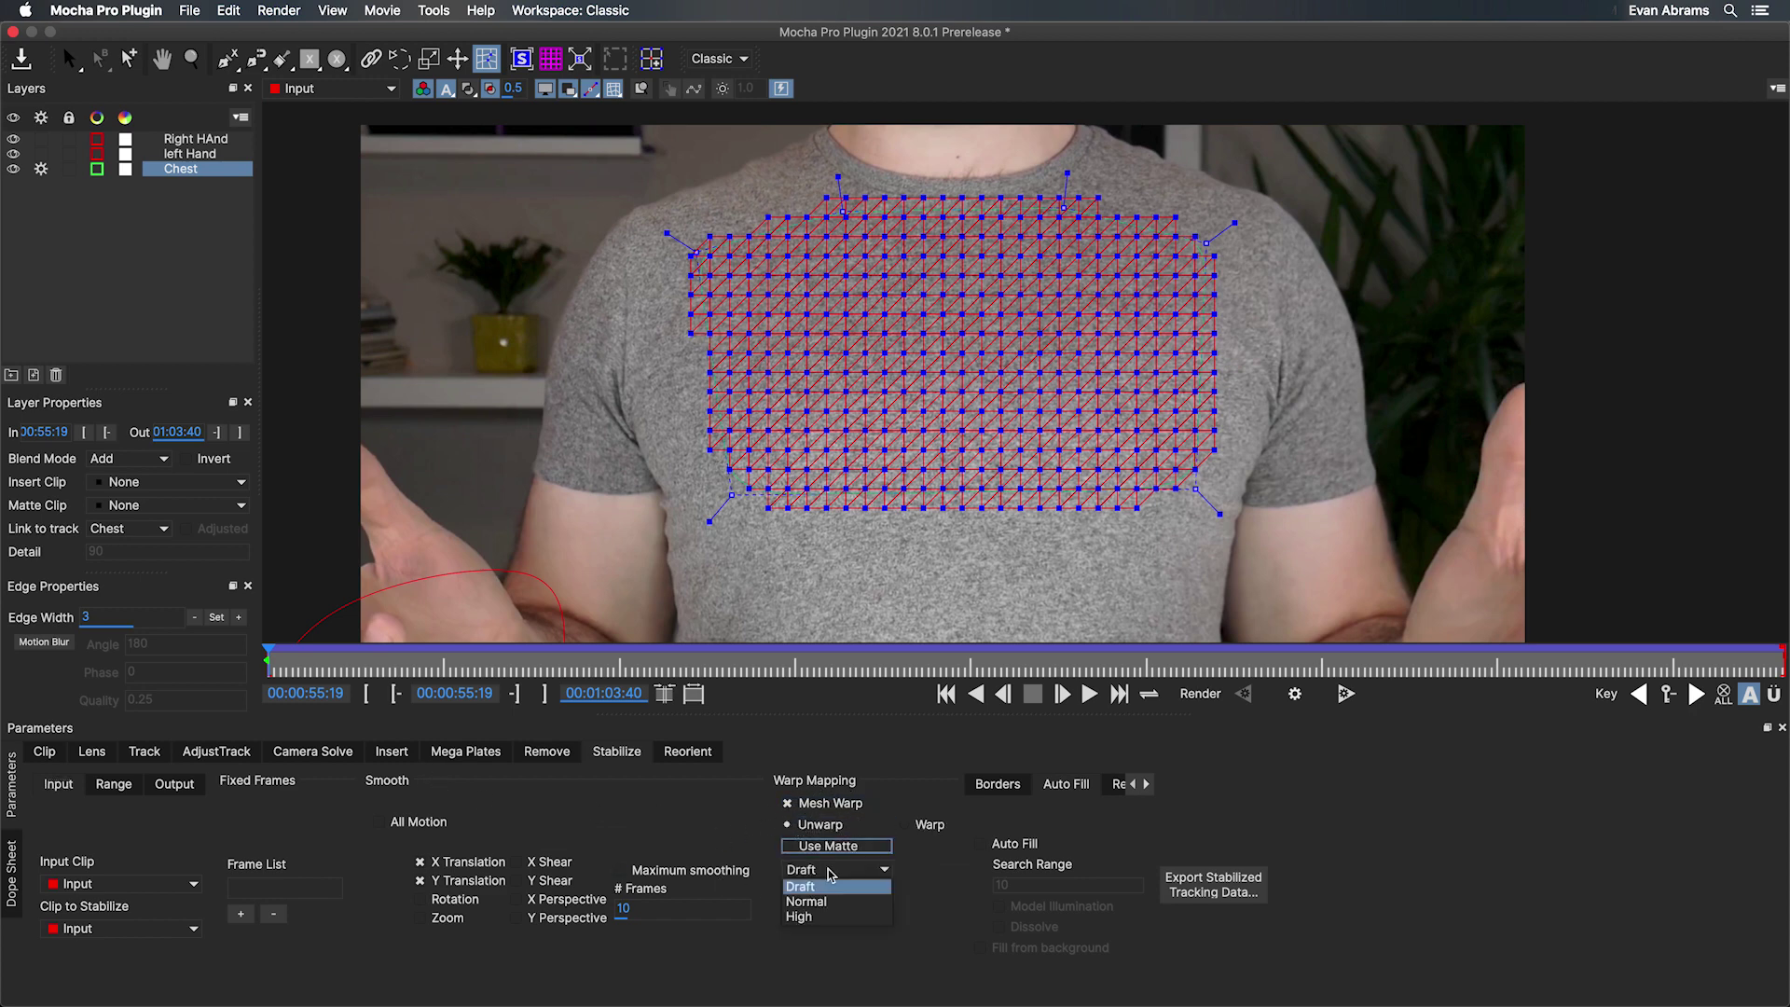
left_click(822, 910)
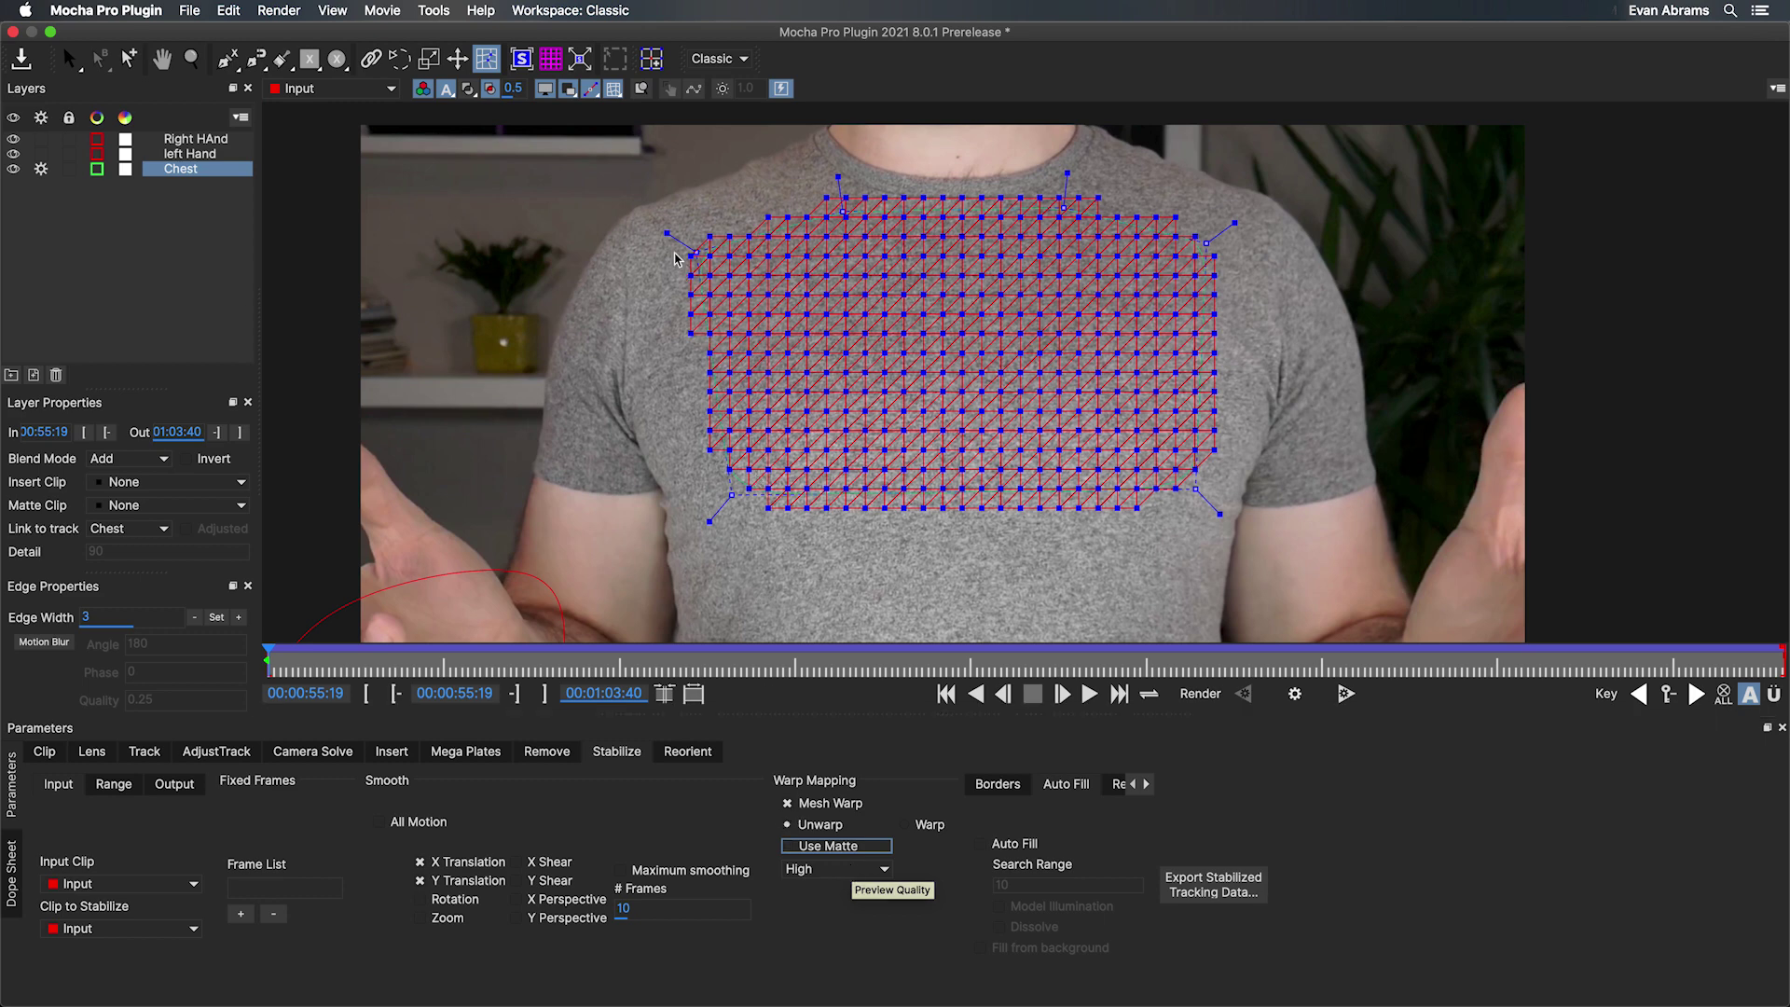
Step: Show the surface and clip-frame outlines and pan the viewer over the footage
left_click(526, 63)
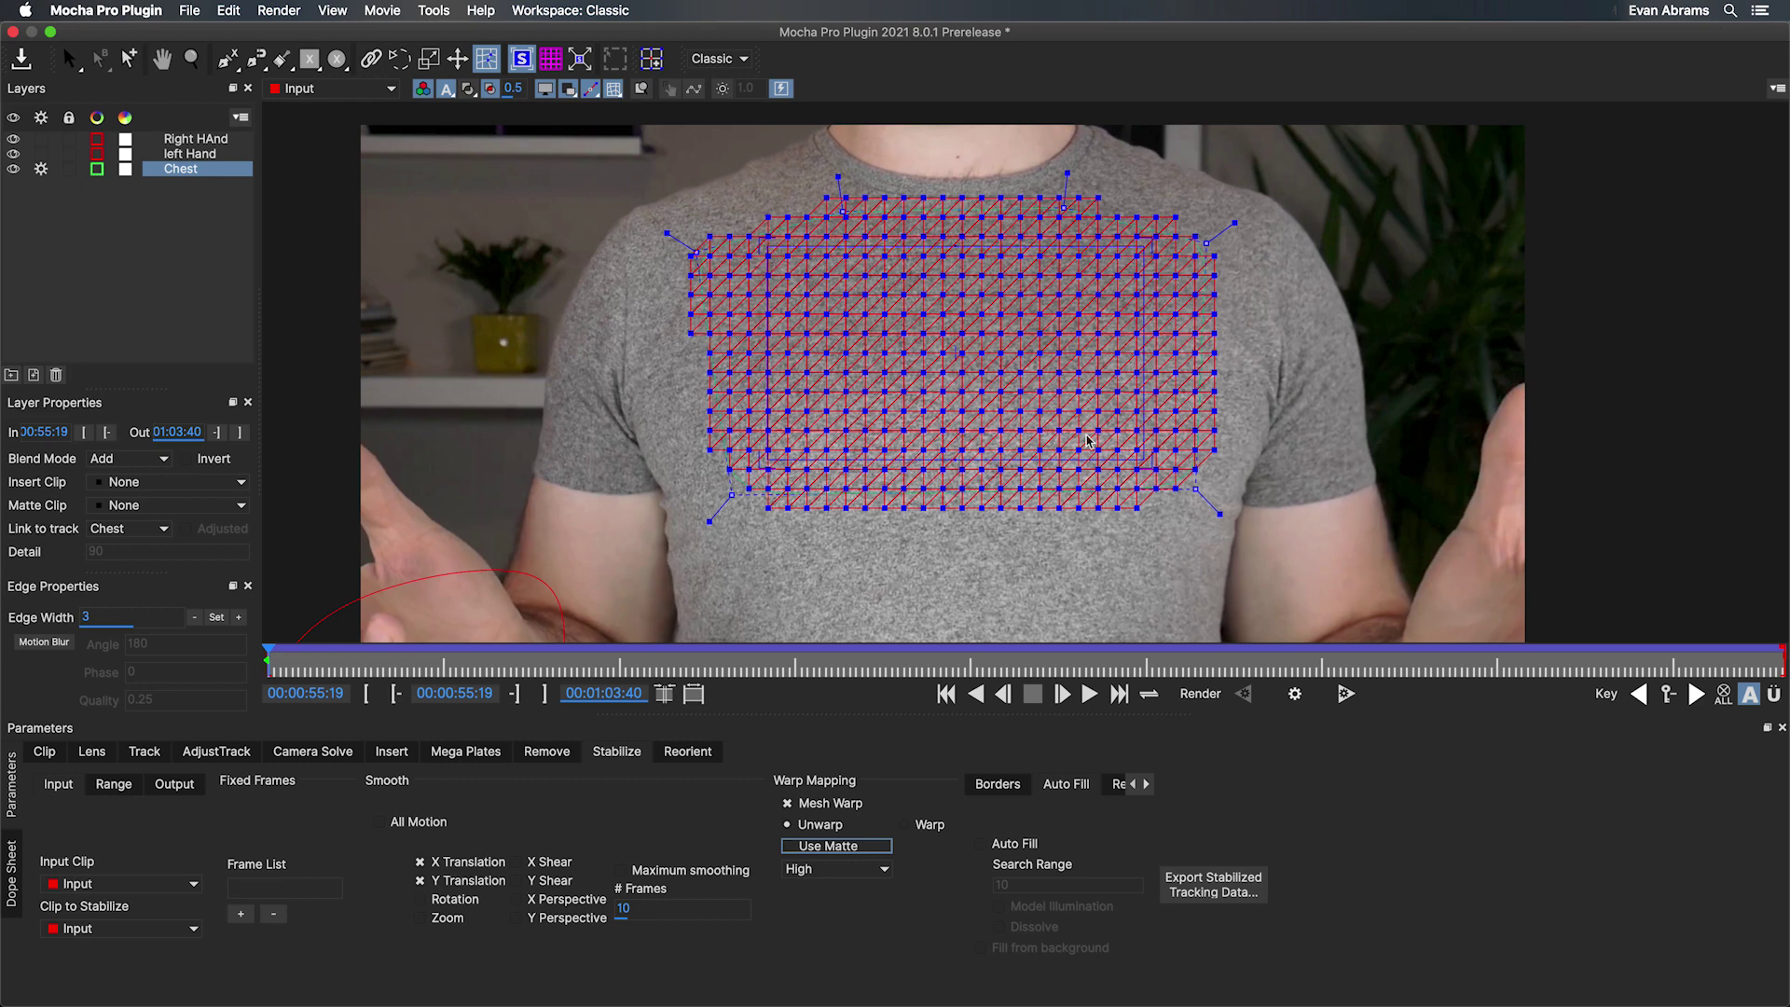
left_click(578, 60)
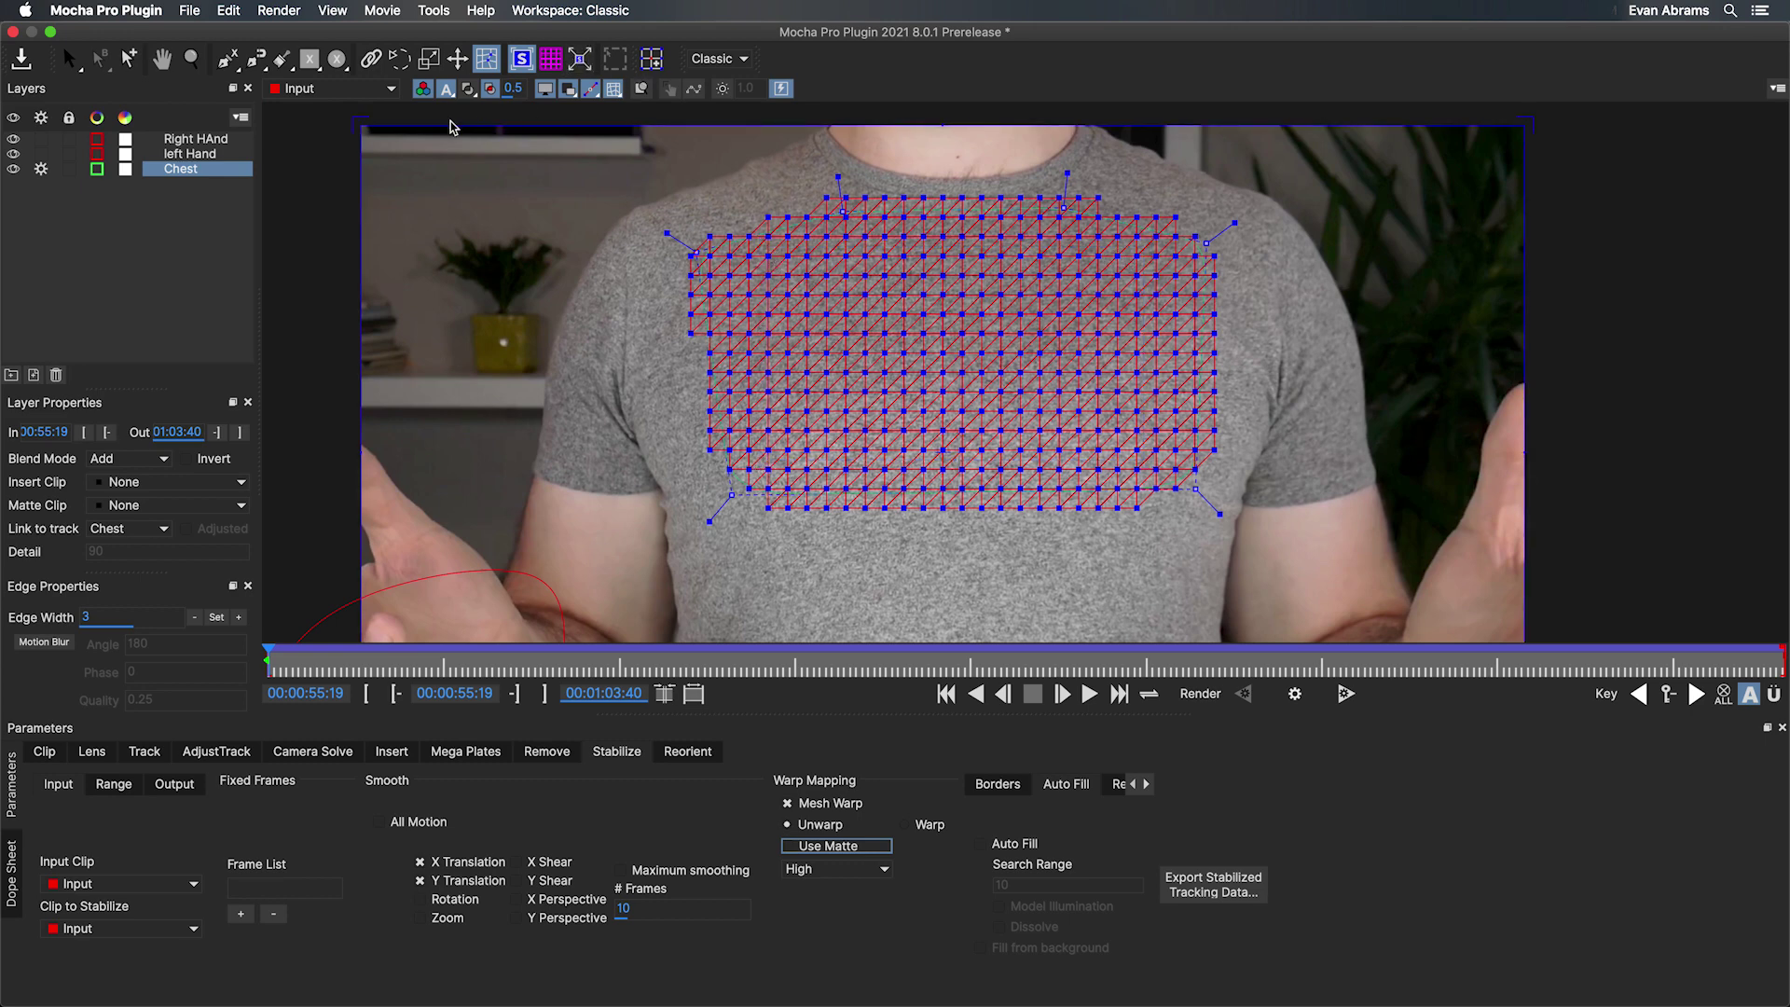
key("x")
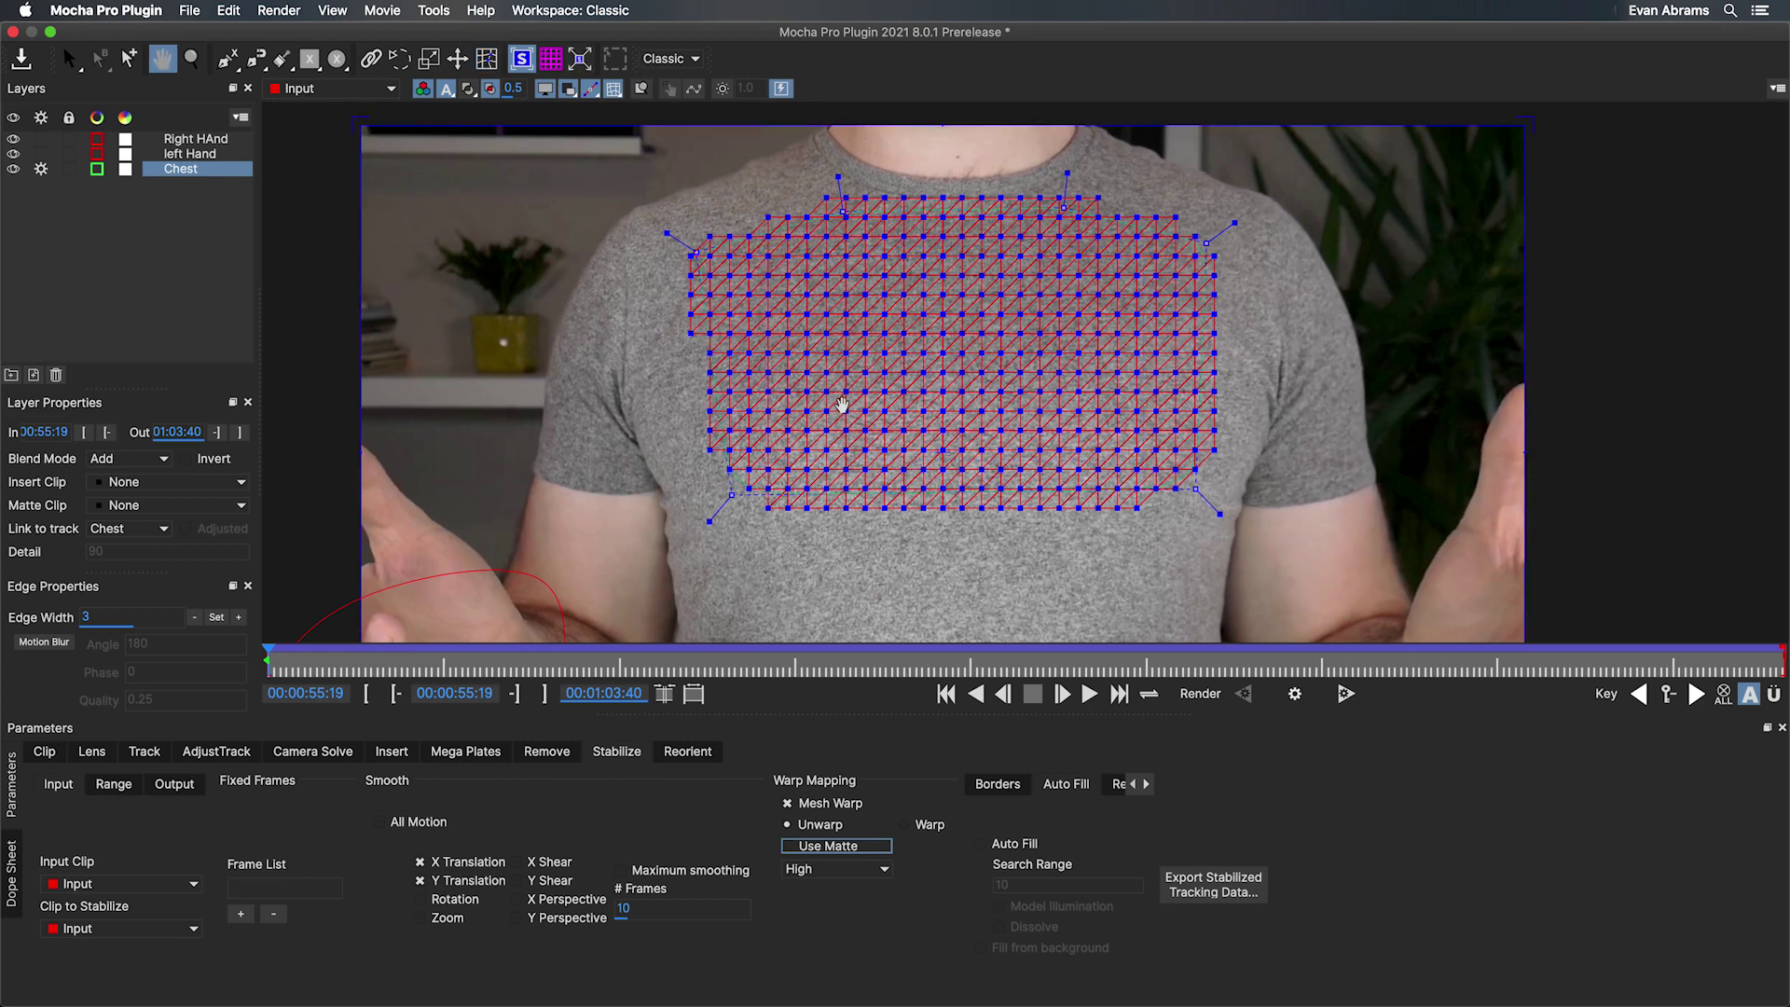
left_click_drag(842, 410, 847, 525)
key("z")
key("x")
left_click_drag(843, 441, 883, 434)
key("m")
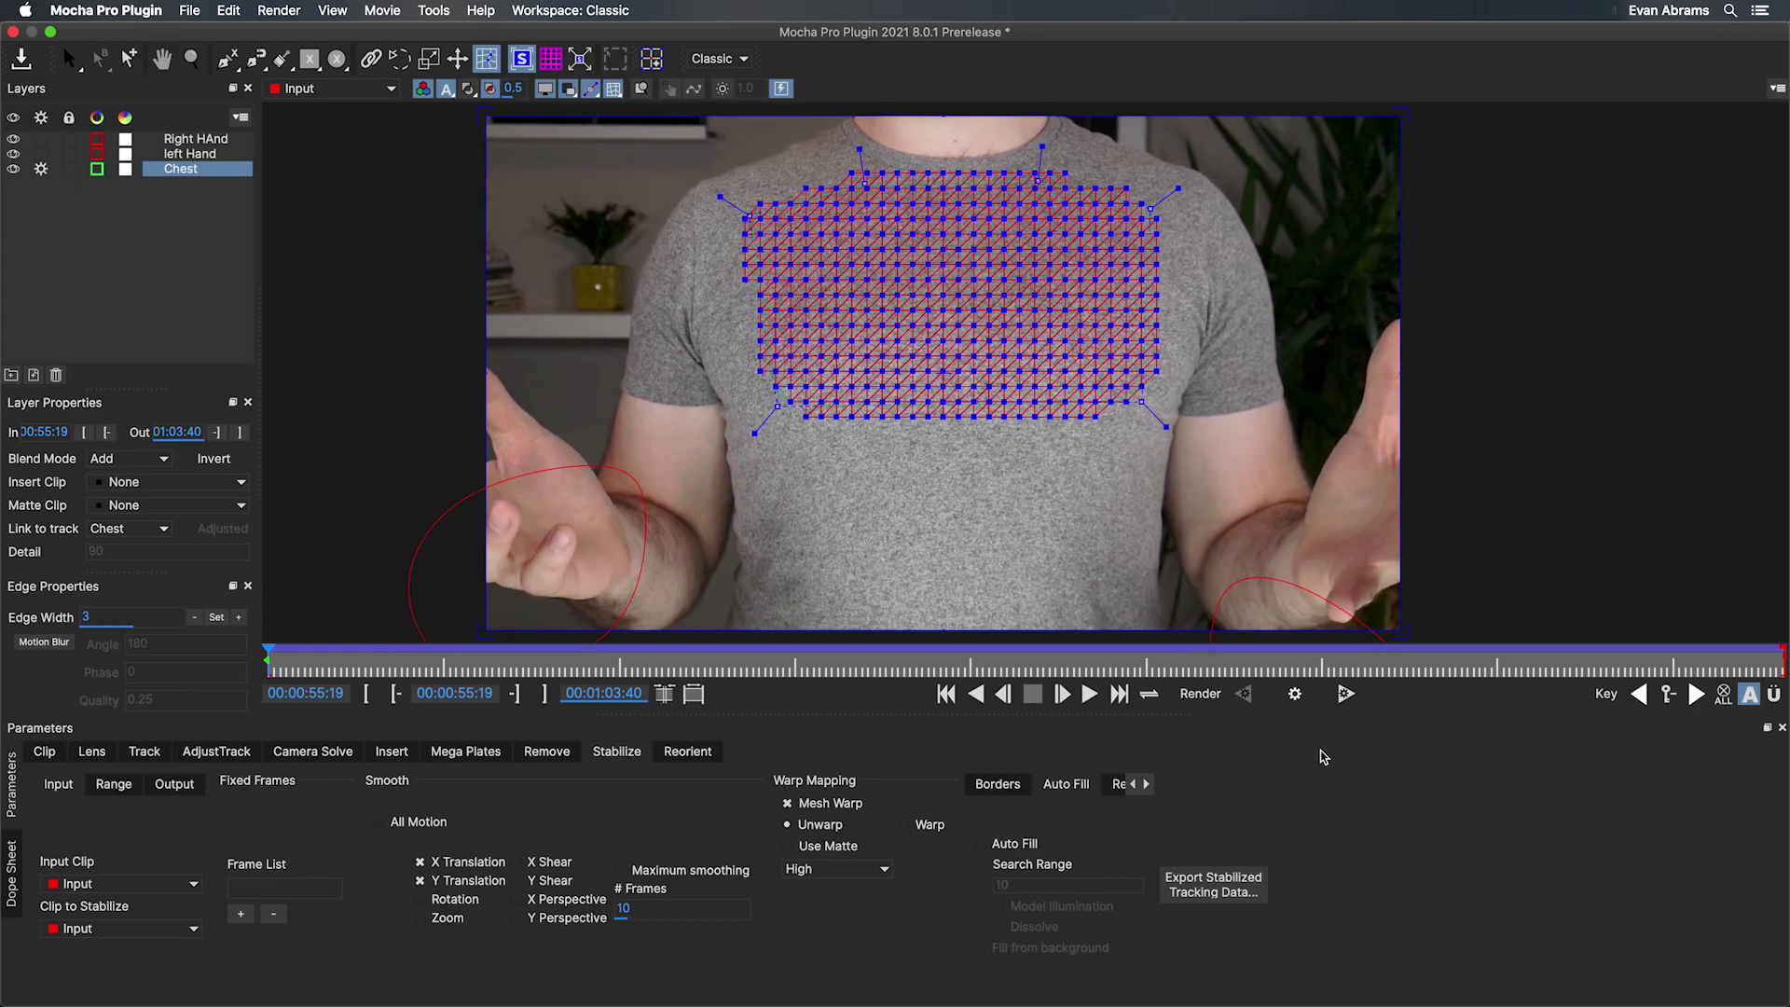
Step: Save the Mocha project via File > Save Project and return to the composition
key("super+s")
left_click(191, 11)
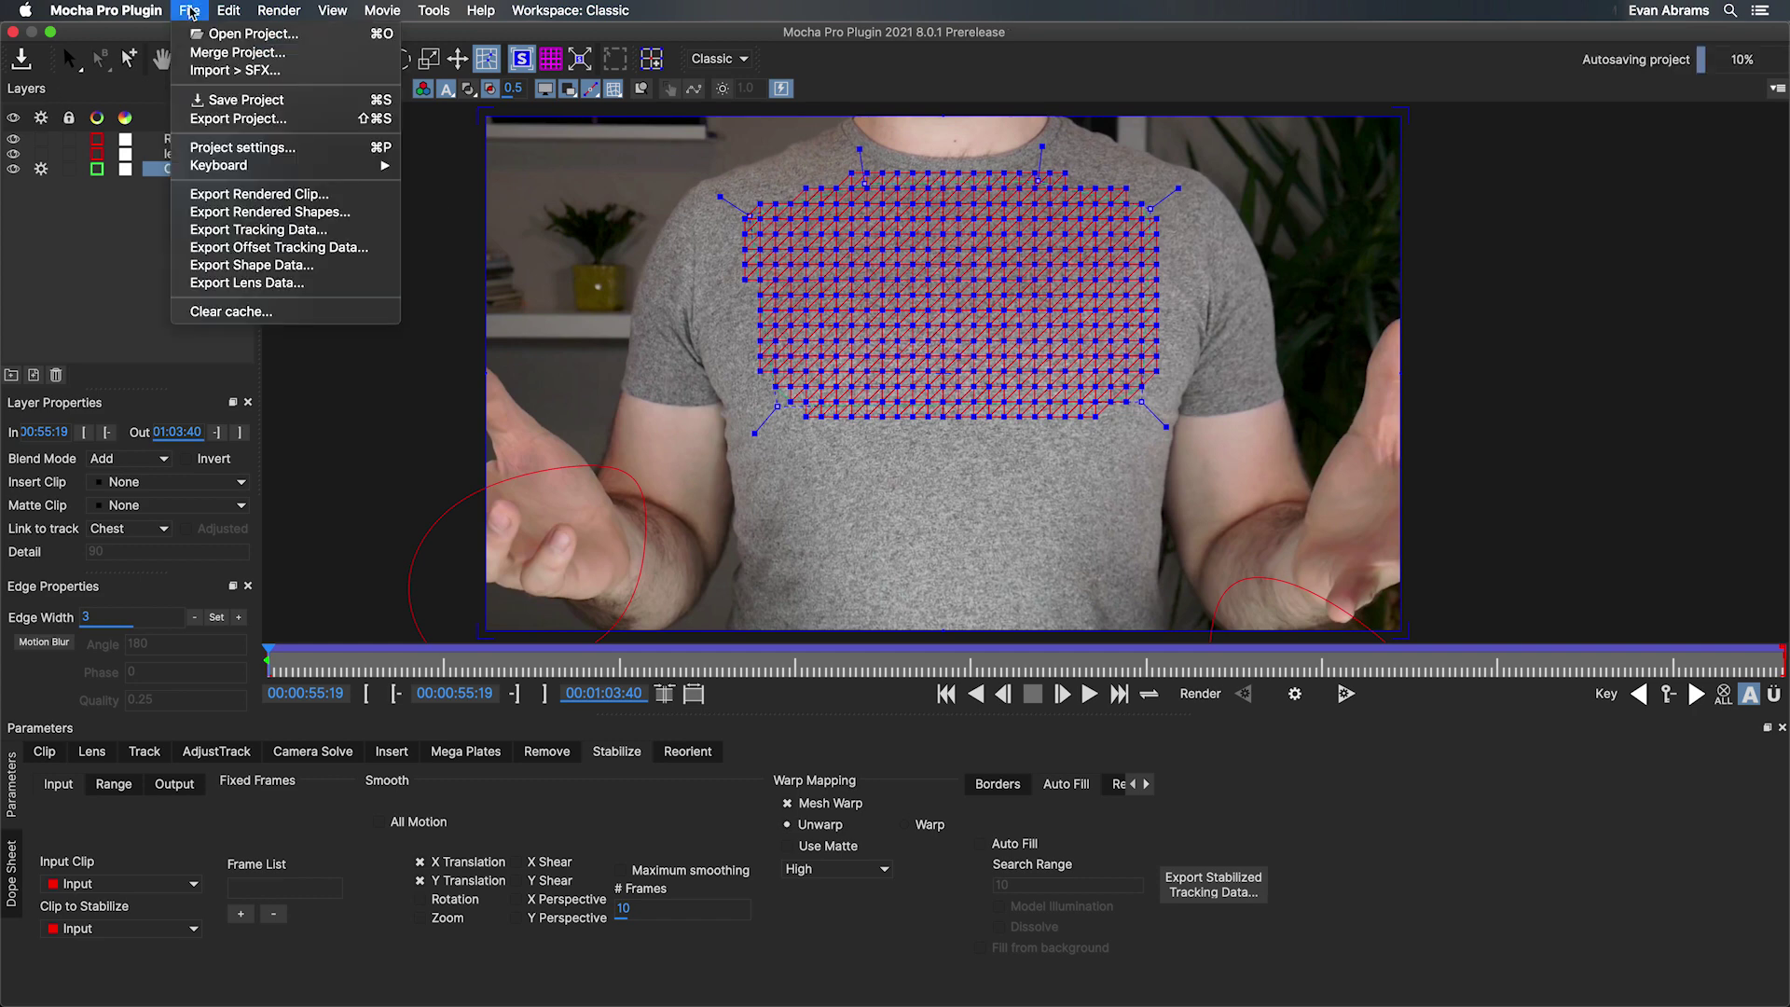
left_click(244, 100)
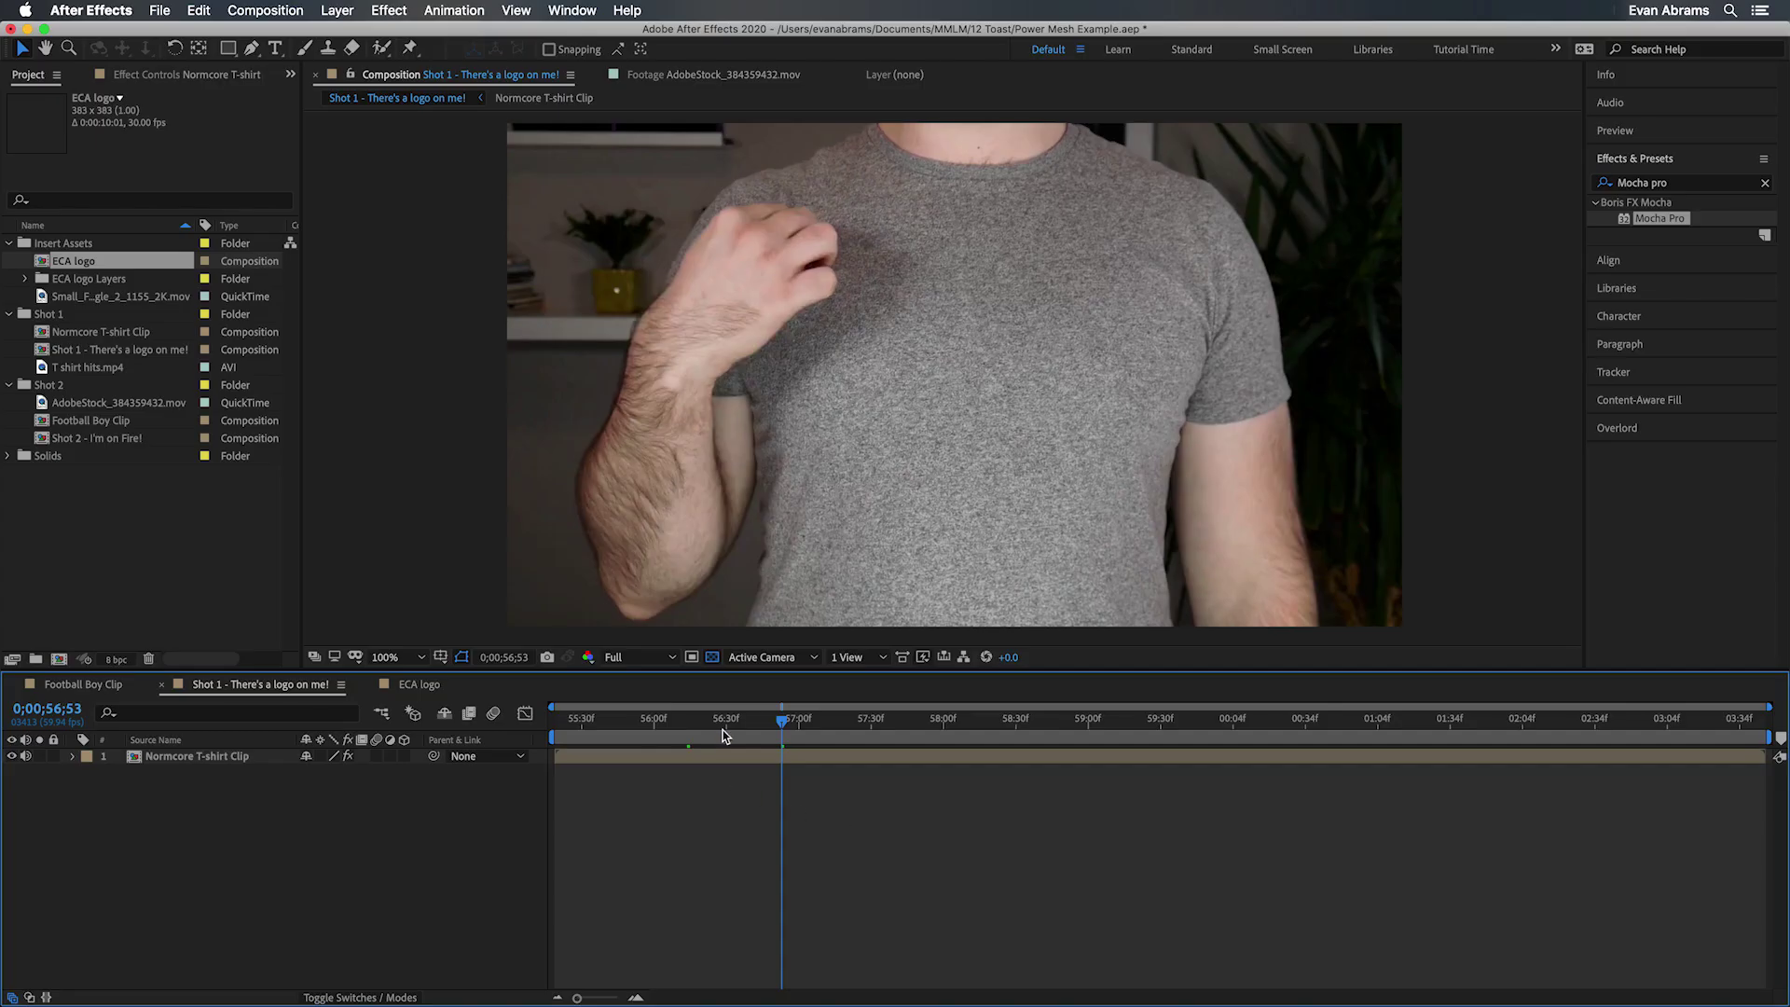
left_click_drag(779, 718, 907, 720)
Step: Place the ECA logo on the shirt in Shot 1 at the first frame and pre-compose it
left_click_drag(82, 265, 988, 288)
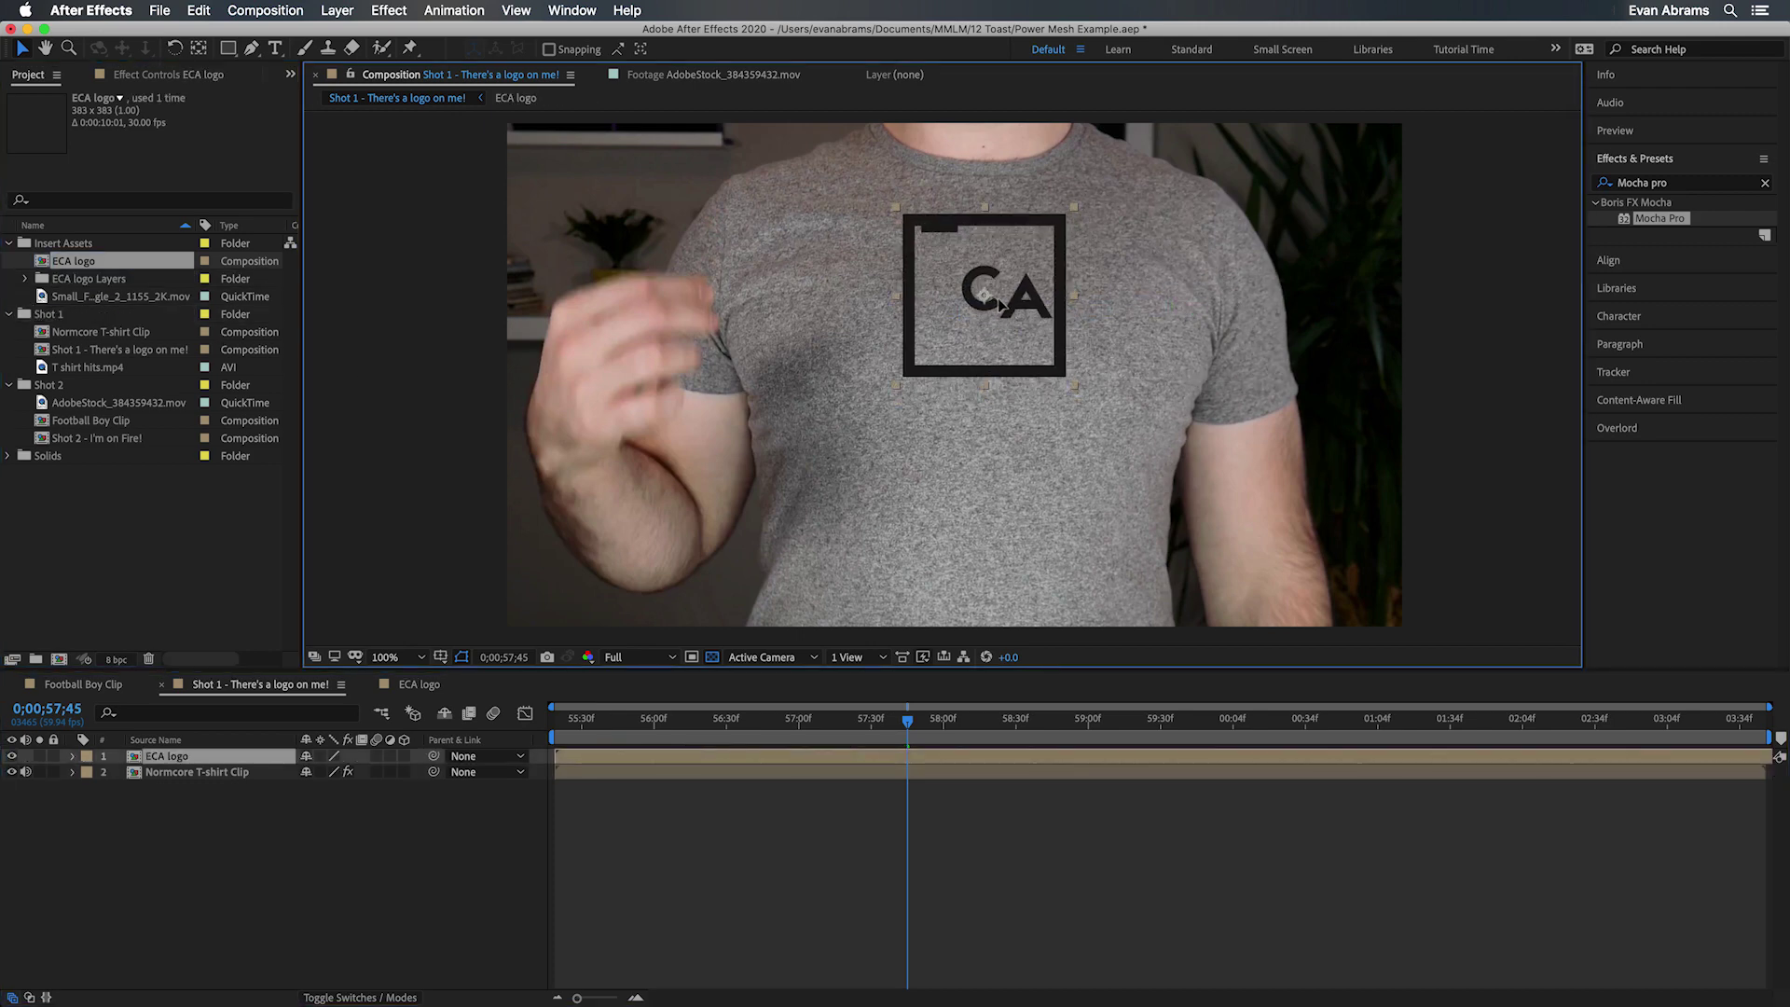
left_click_drag(907, 736, 497, 789)
left_click_drag(984, 308, 984, 295)
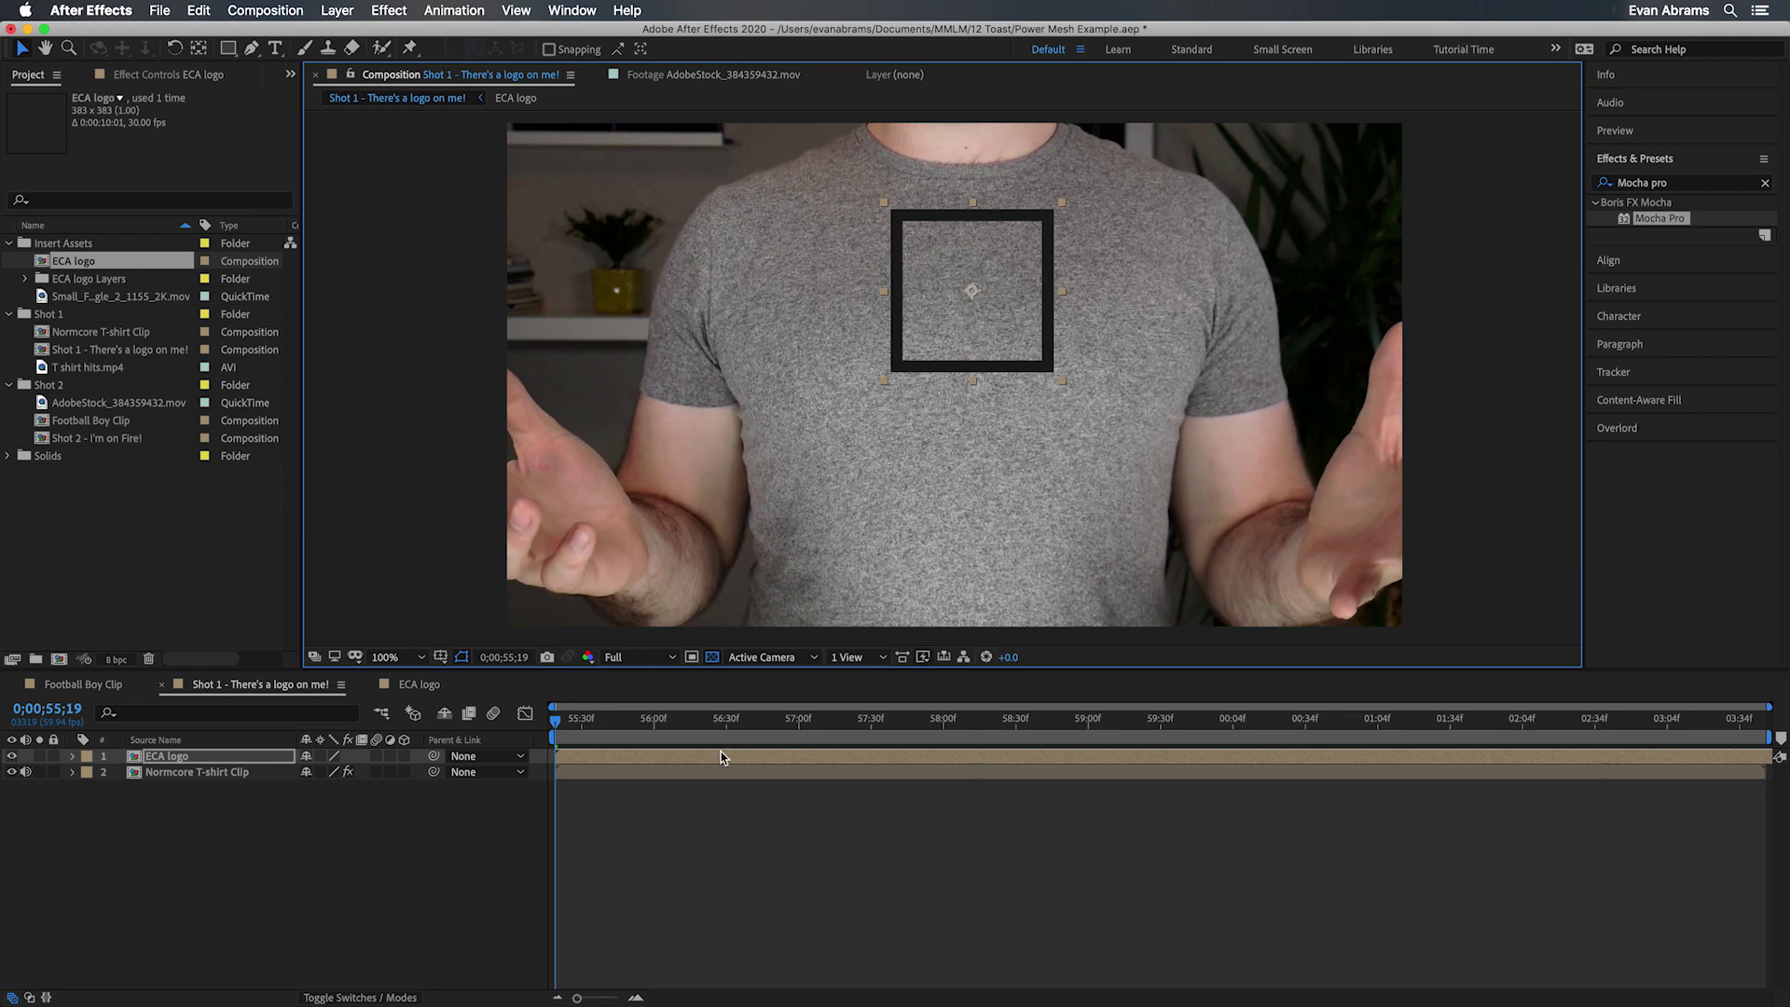
key("super+shift+c")
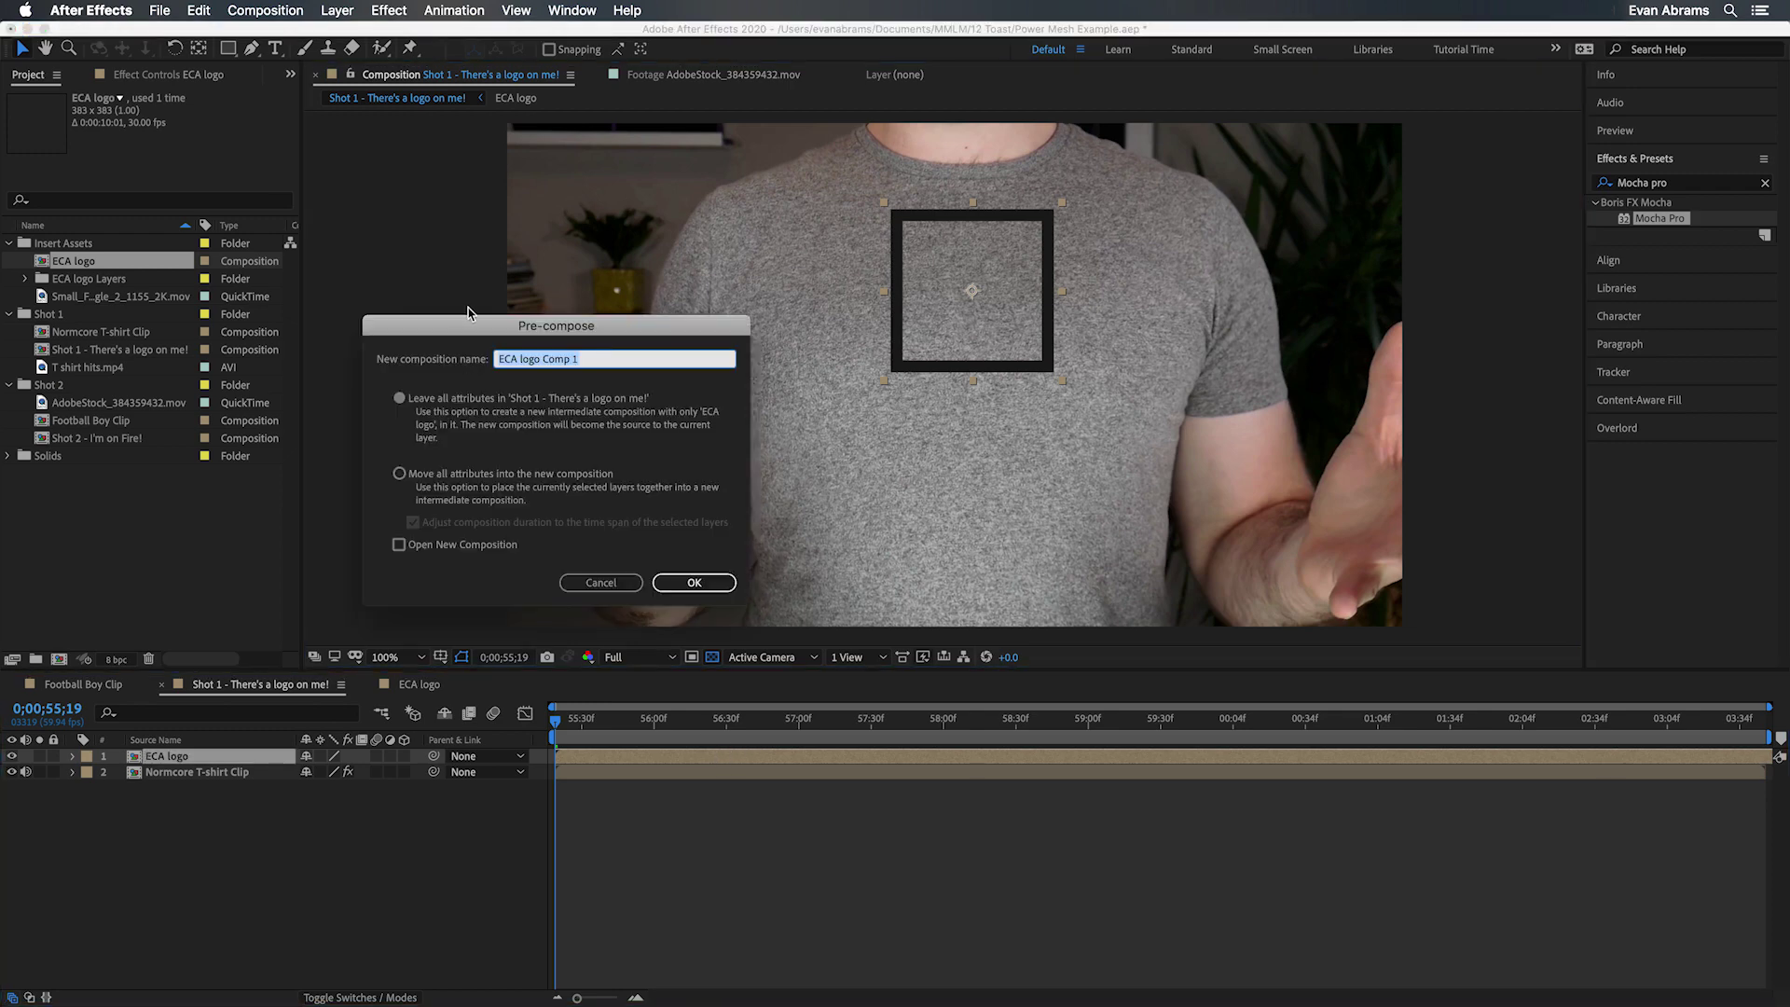
Step: Name the pre-comp 'What's on the shirt?' with all attributes moved and duration adjusted
left_click_drag(469, 322, 774, 339)
type("W")
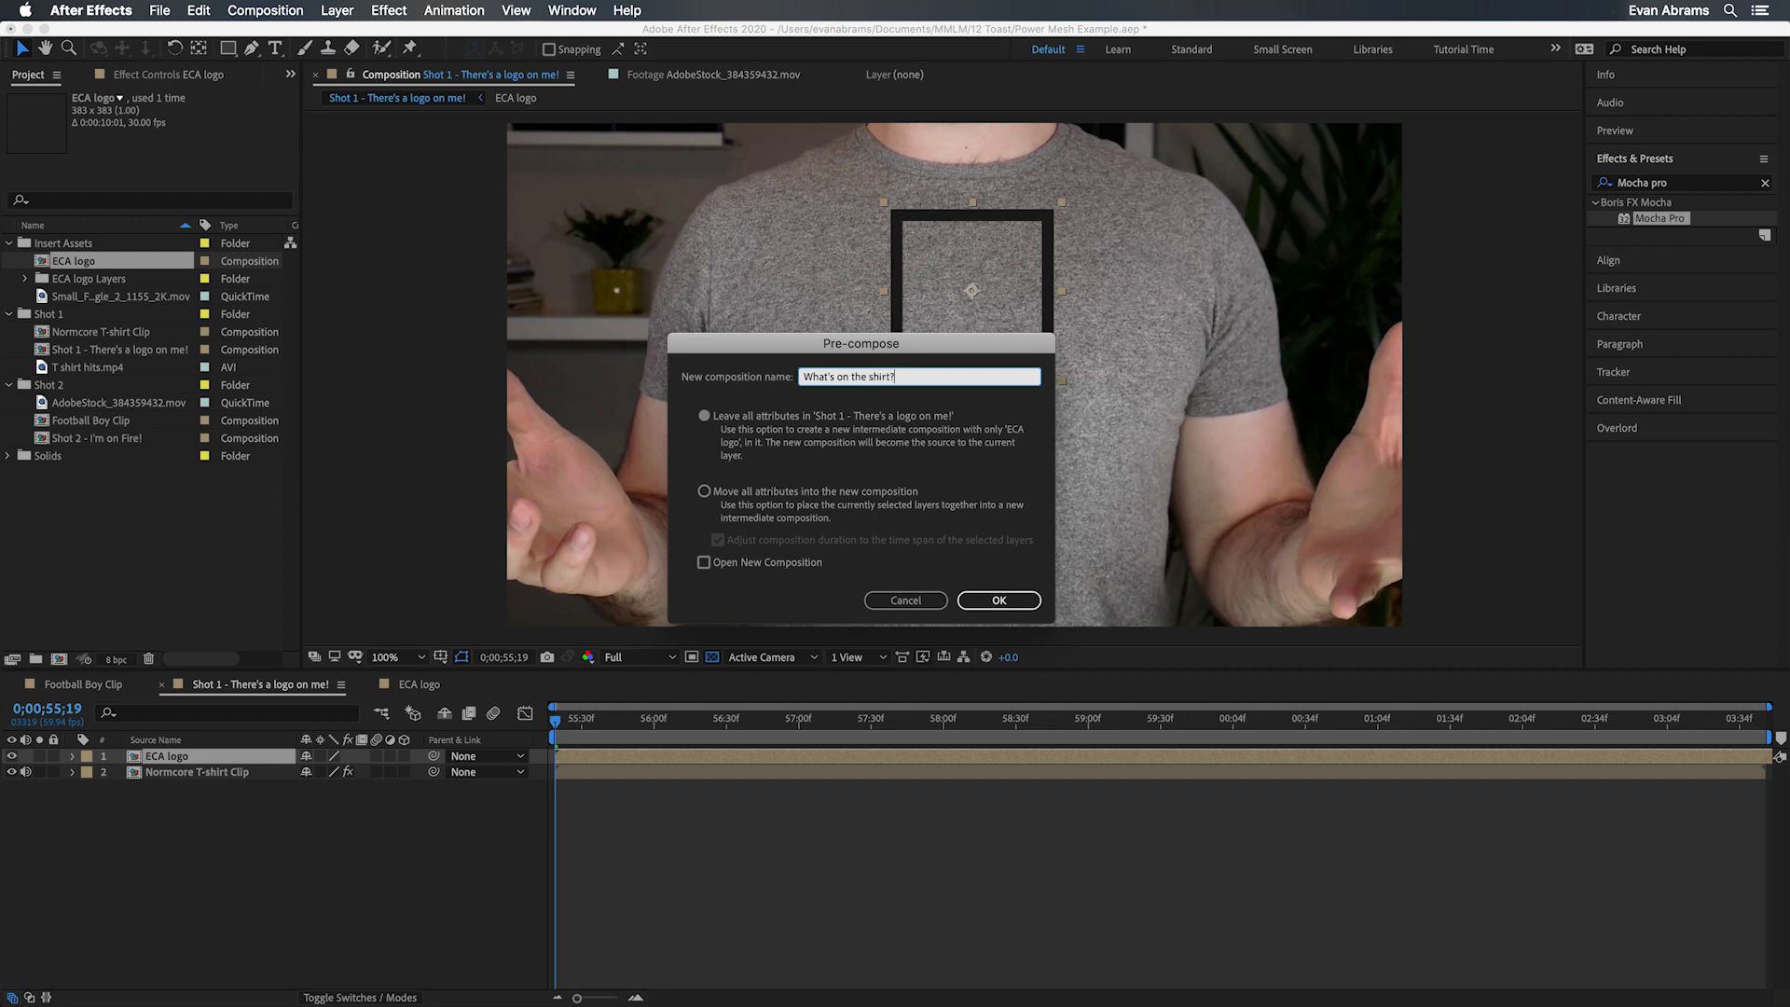
left_click(798, 491)
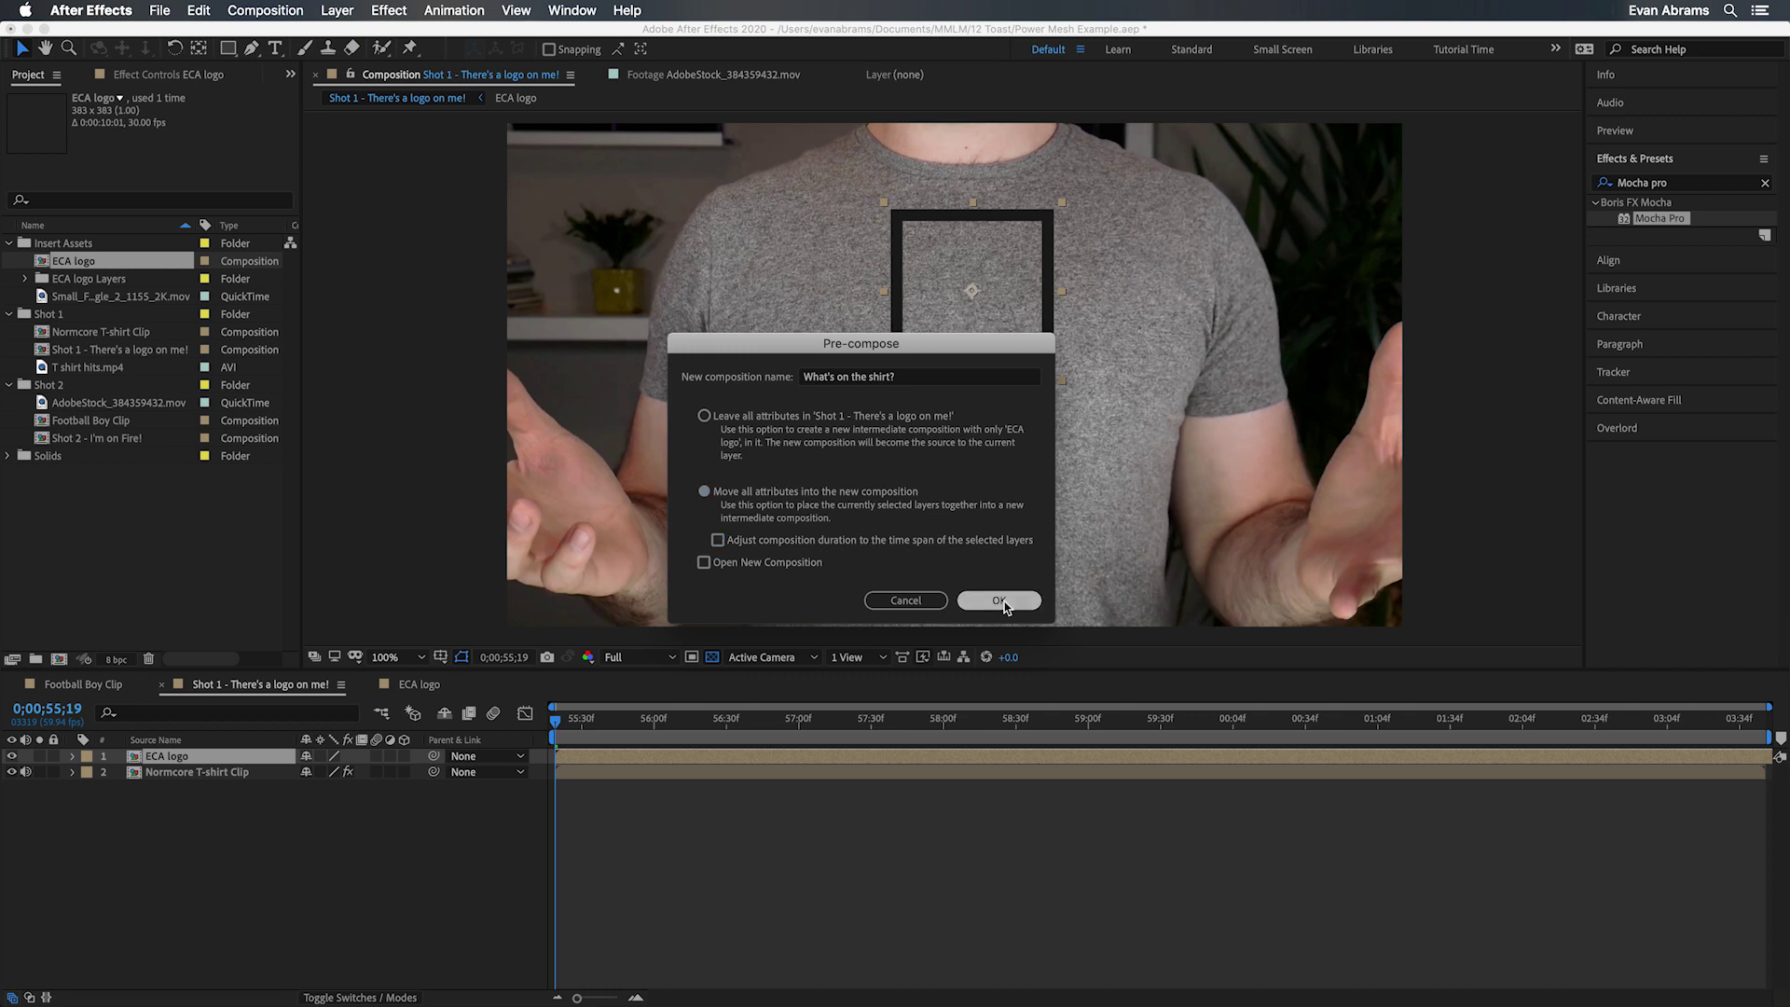
left_click(832, 544)
left_click(1004, 601)
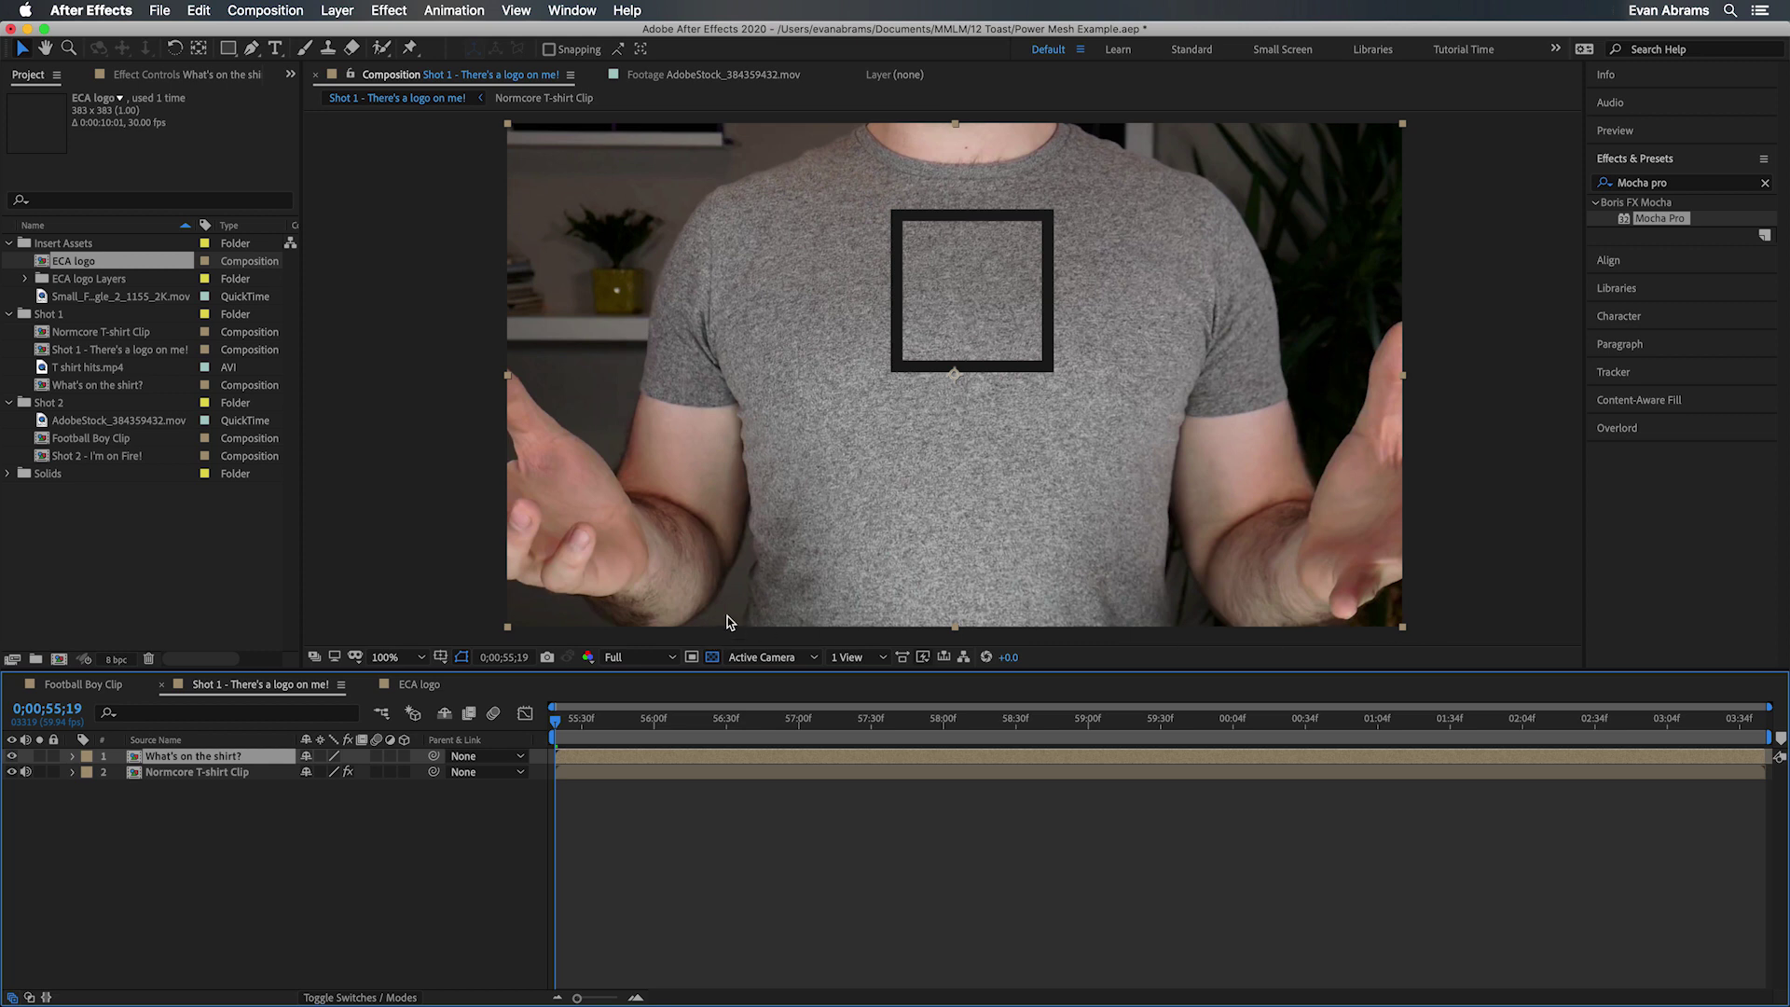
Step: Copy the tracked Mocha Pro effect from Normcore T-shirt Clip onto the What's on the shirt? layer
left_click(618, 771)
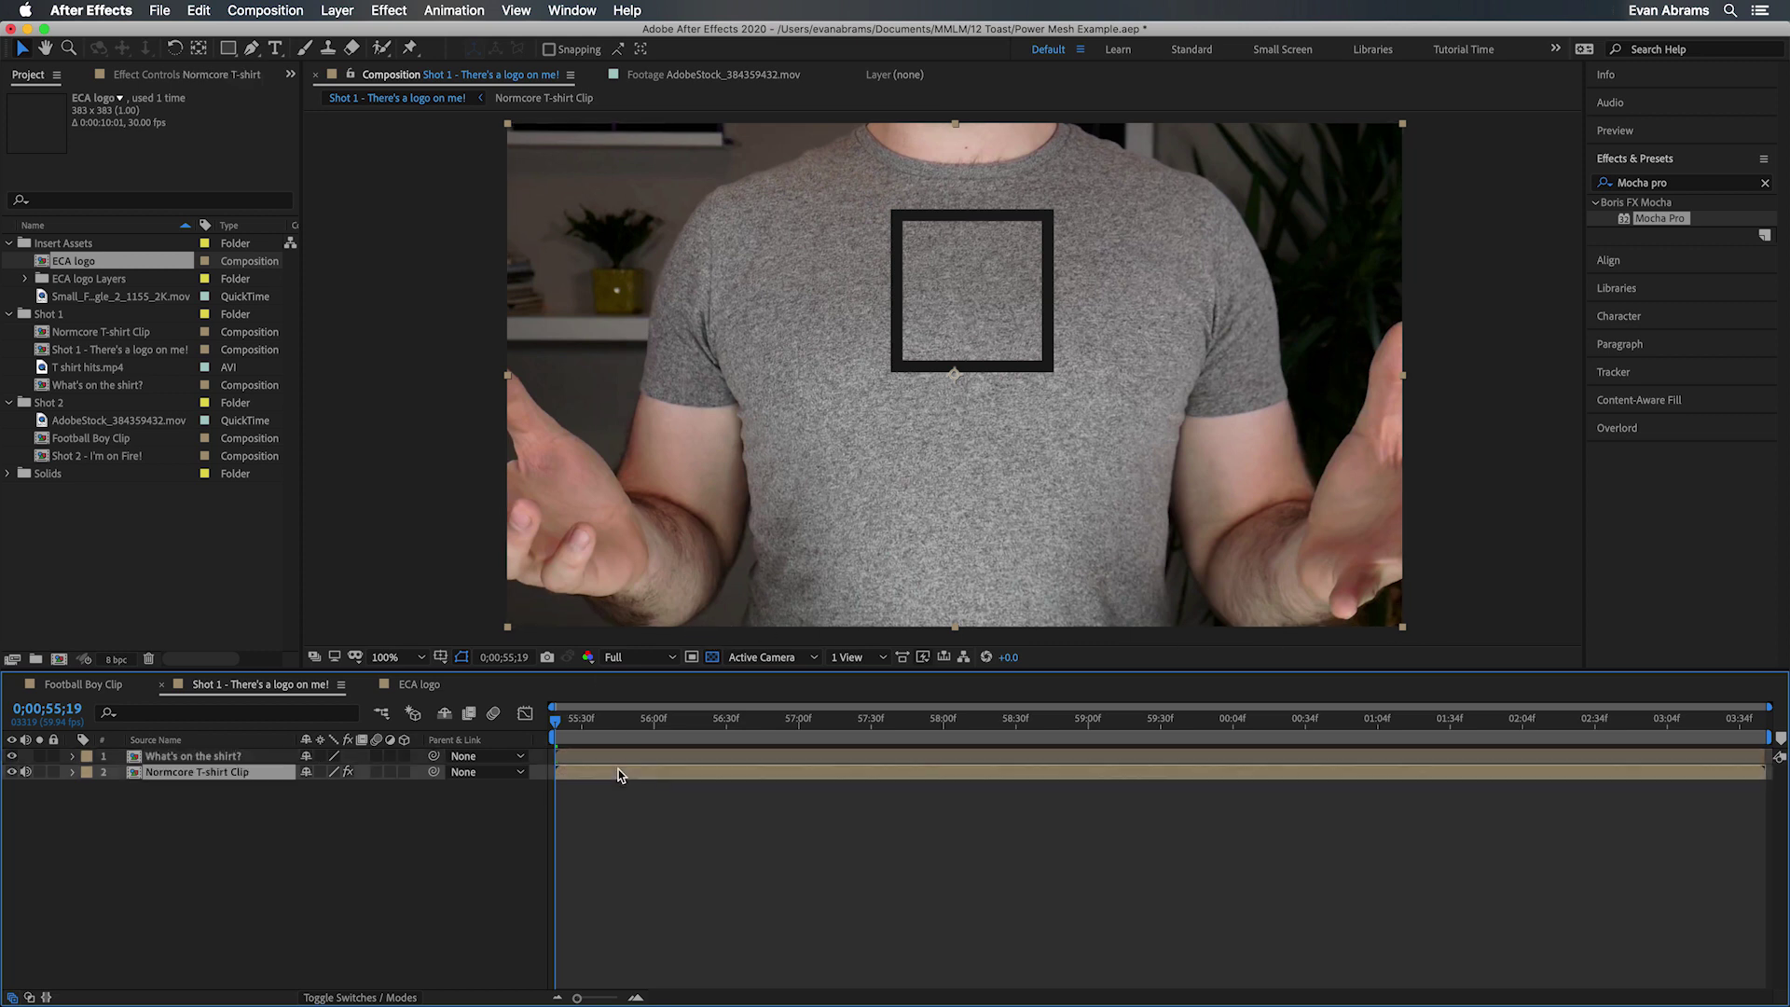
left_click(182, 74)
left_click(149, 119)
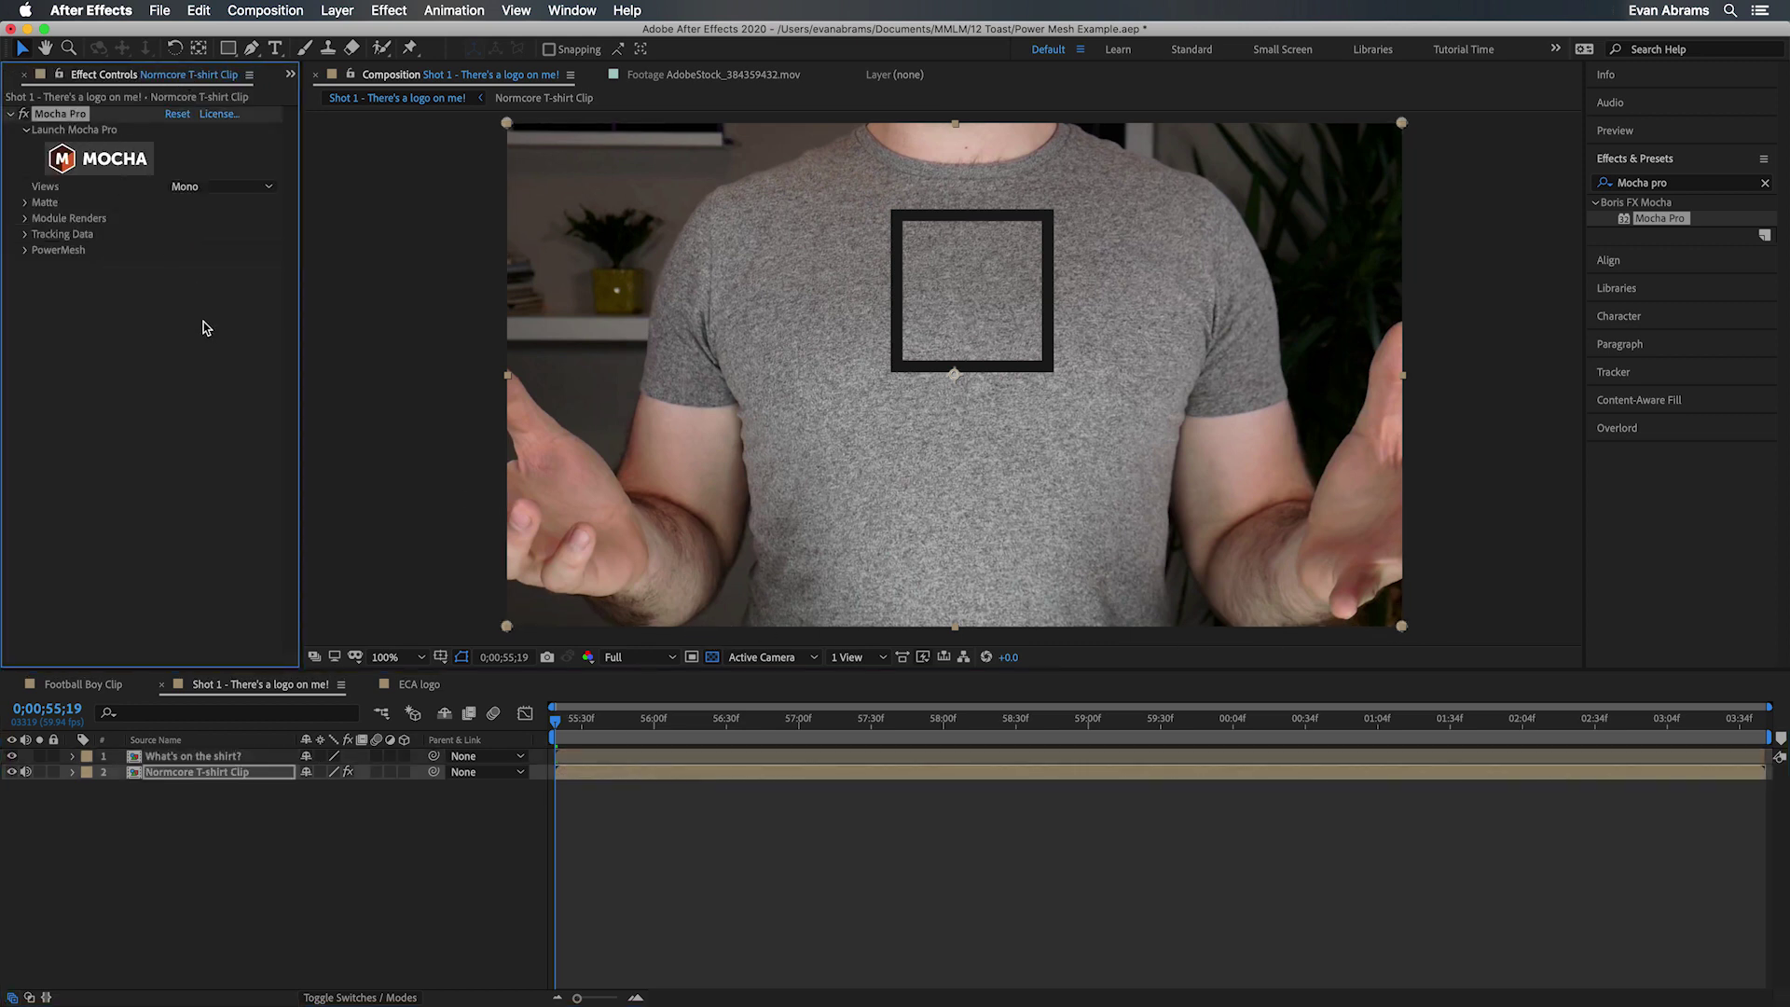
left_click(584, 757)
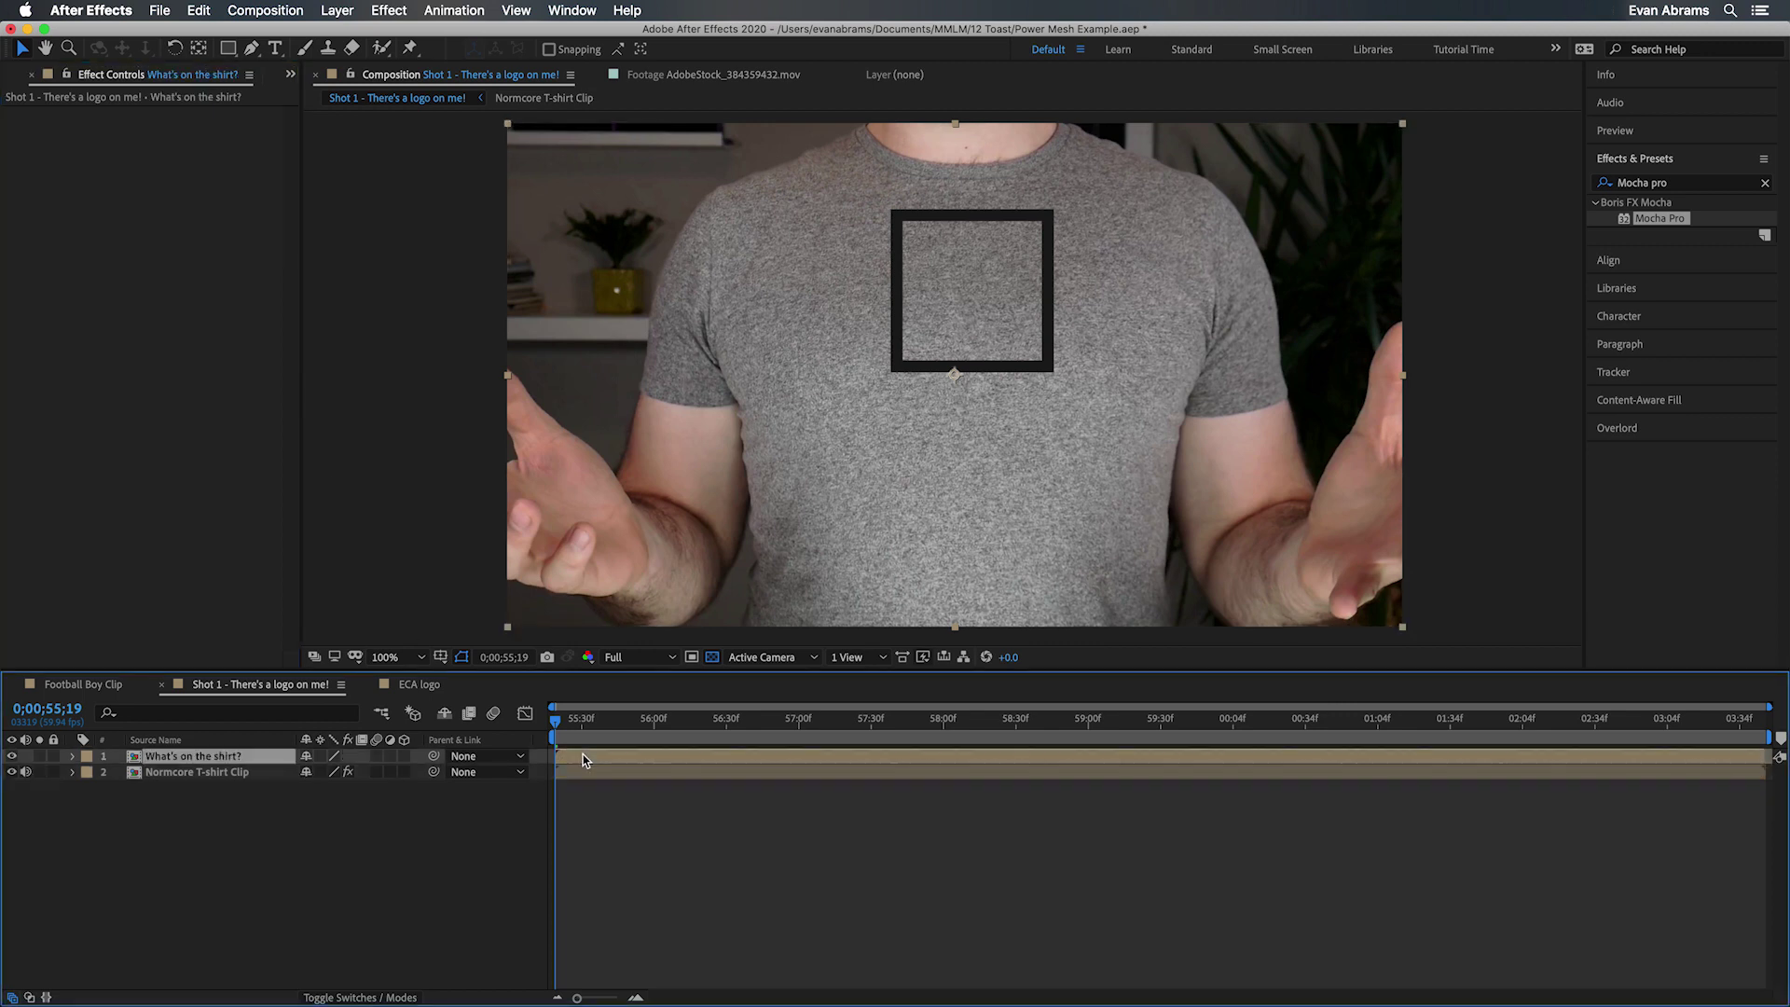
key("super+alt+shift+e")
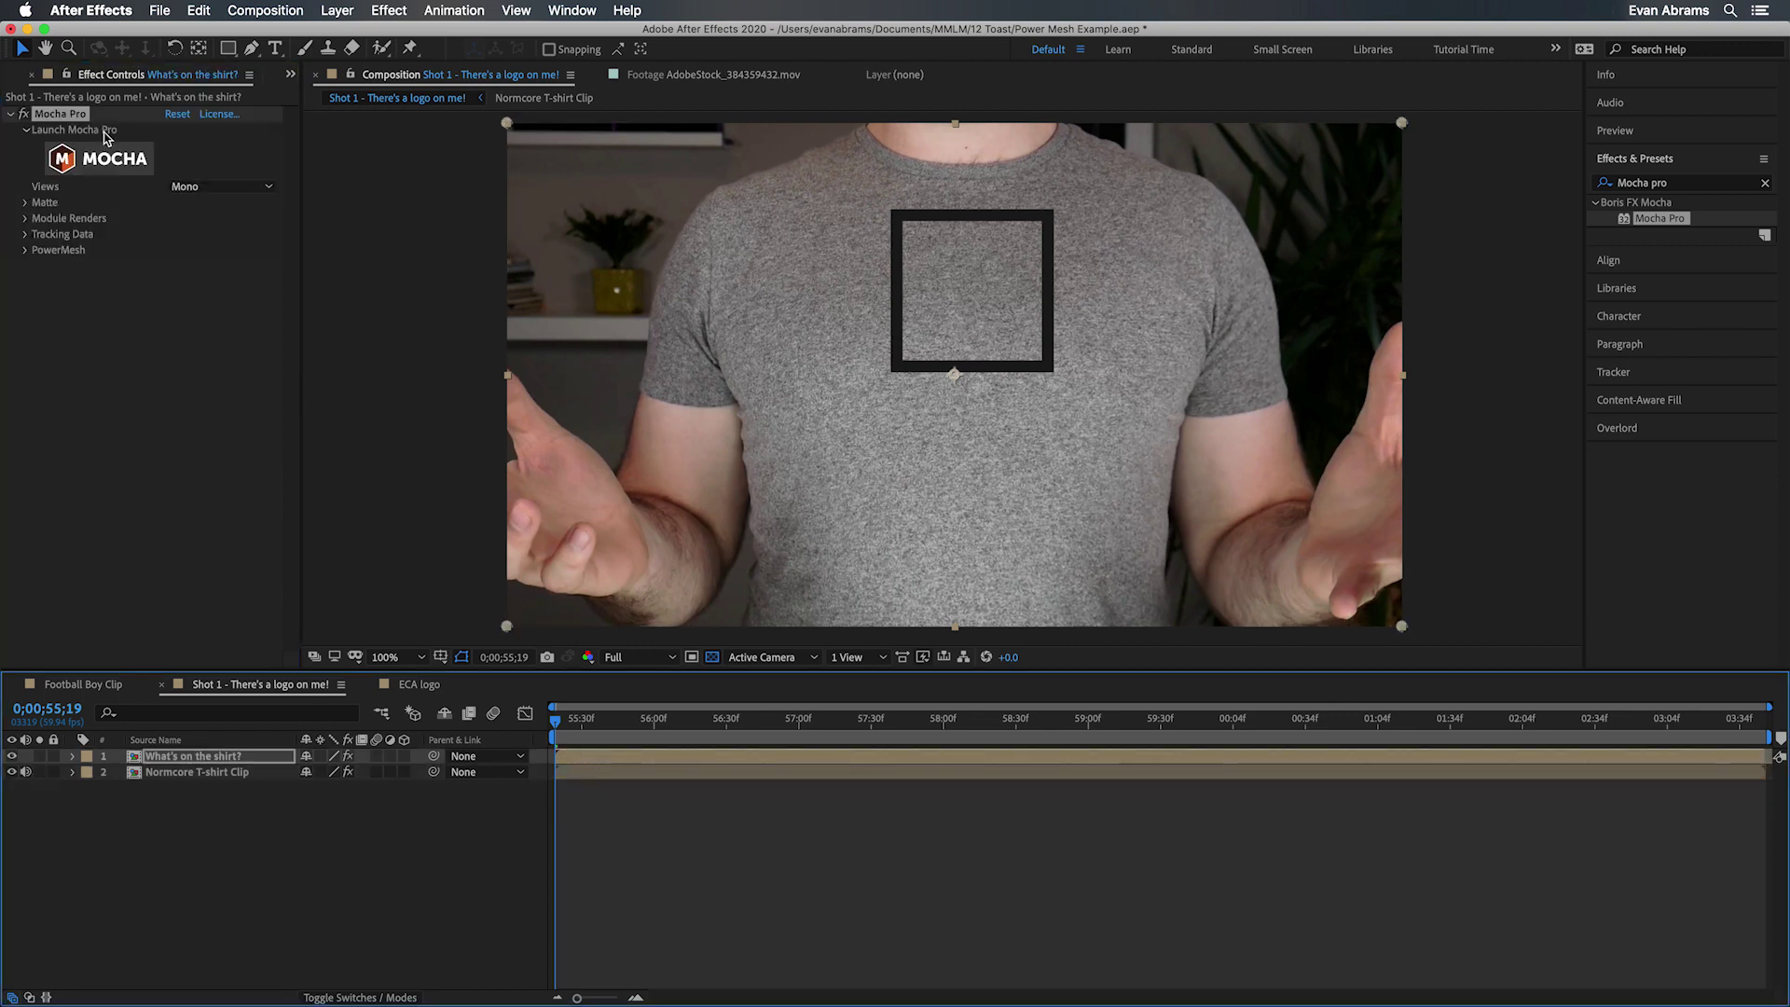
Step: Set the pasted Mocha Pro's Module Renders module to Stabilize: Warp, then check a later frame
left_click(110, 138)
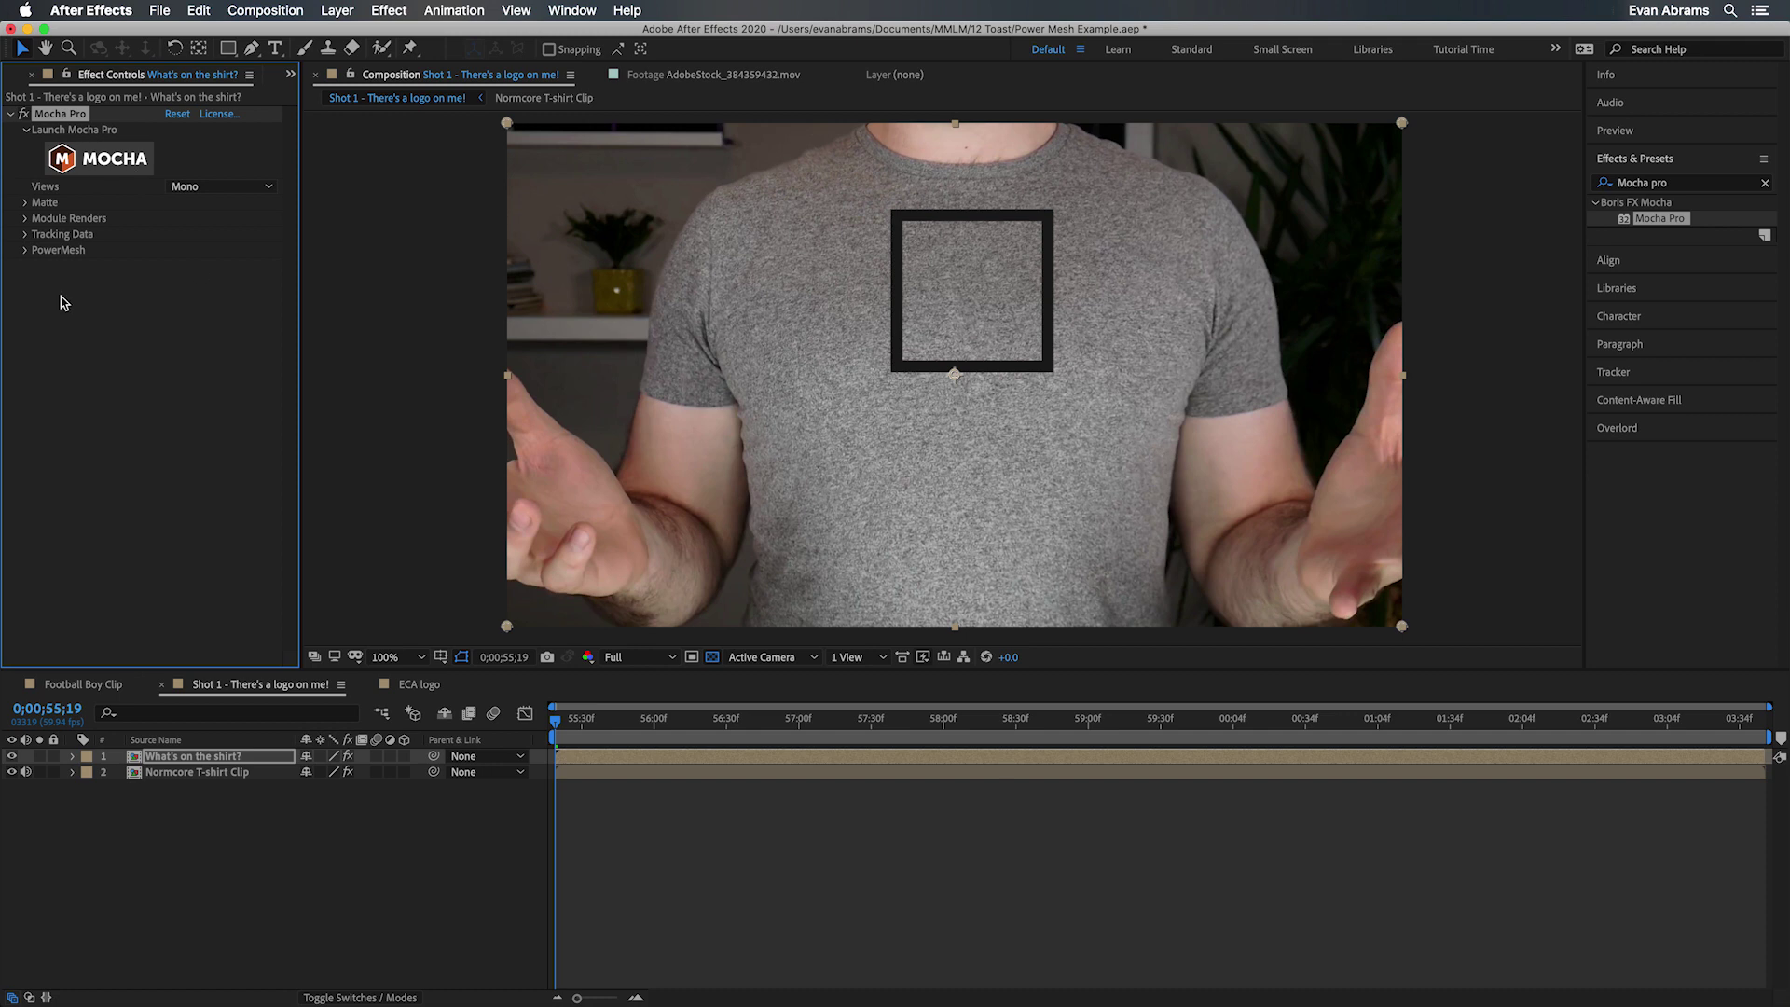
left_click(26, 219)
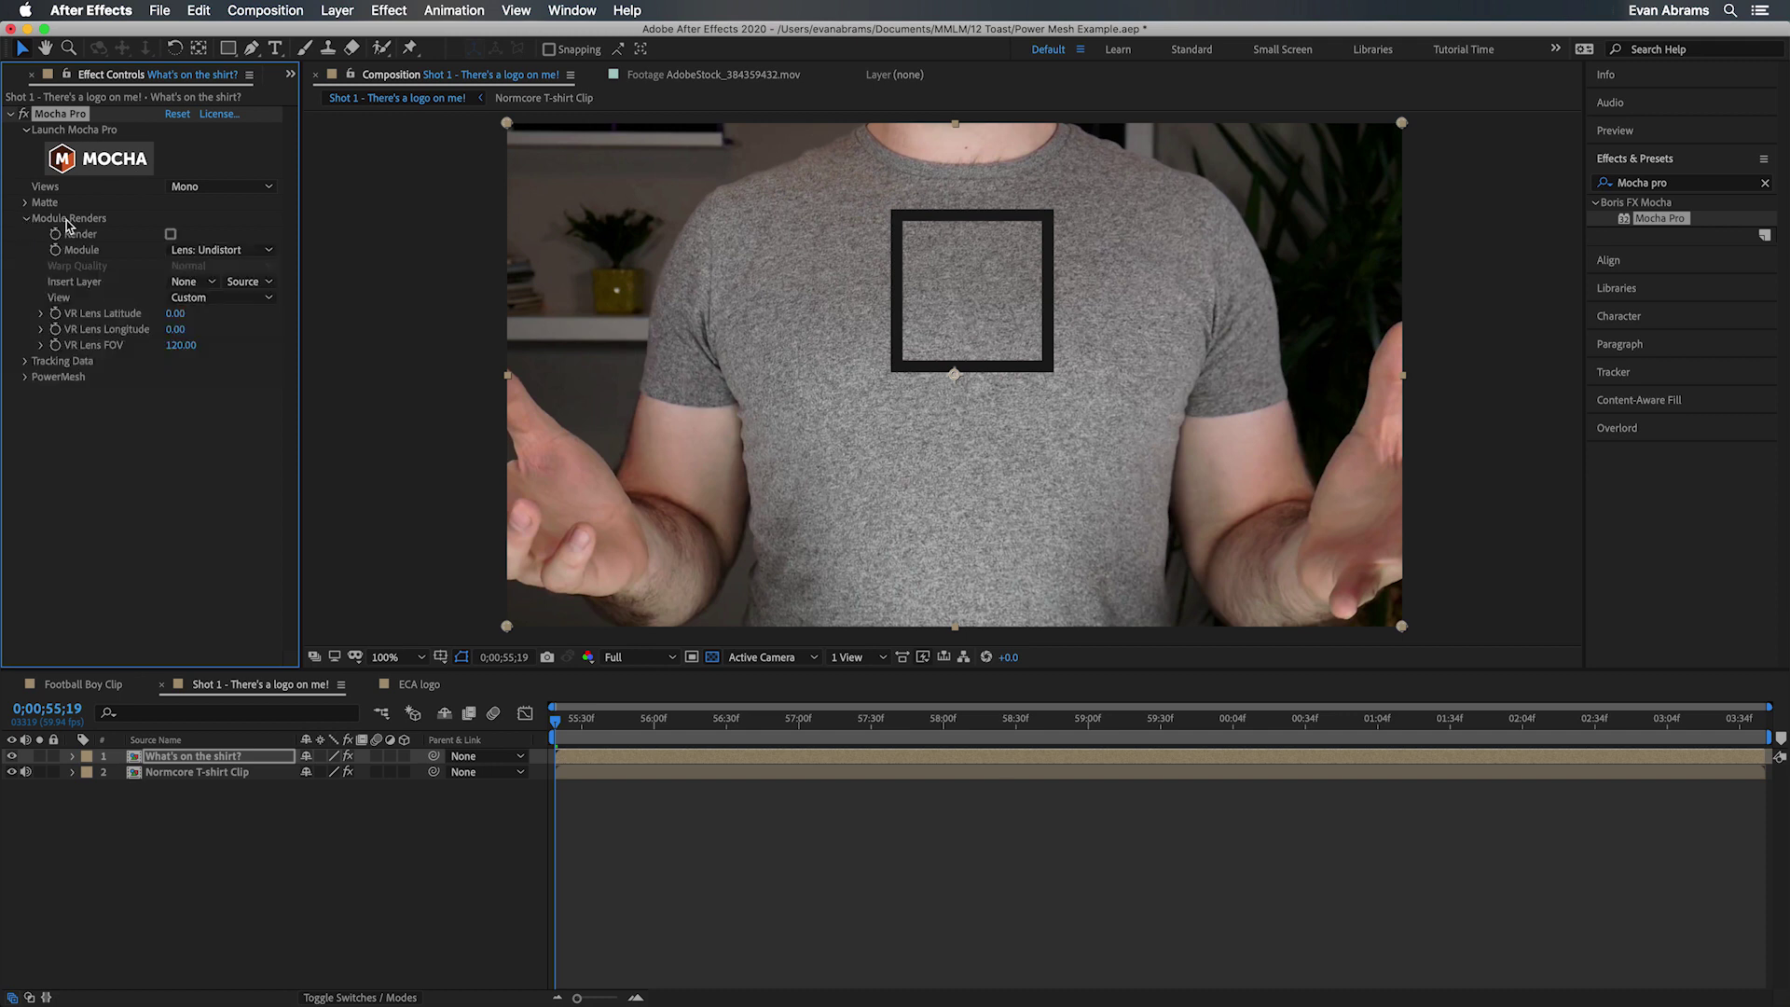
left_click(180, 254)
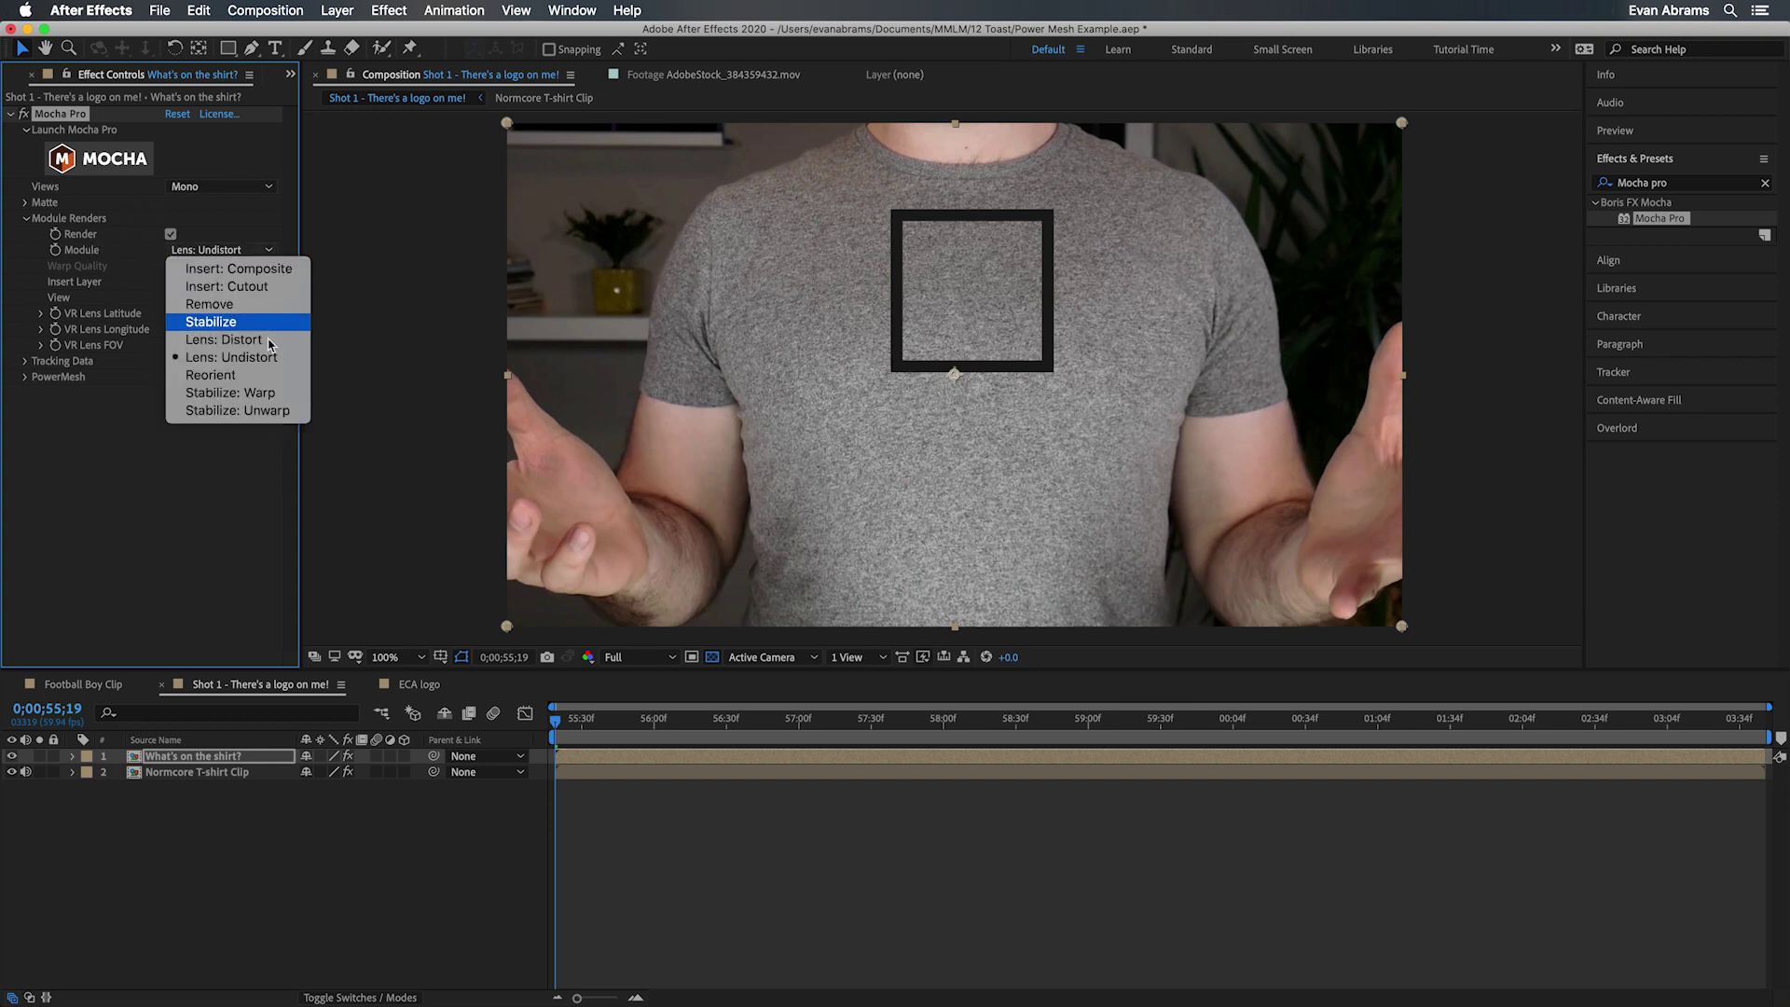
left_click(280, 395)
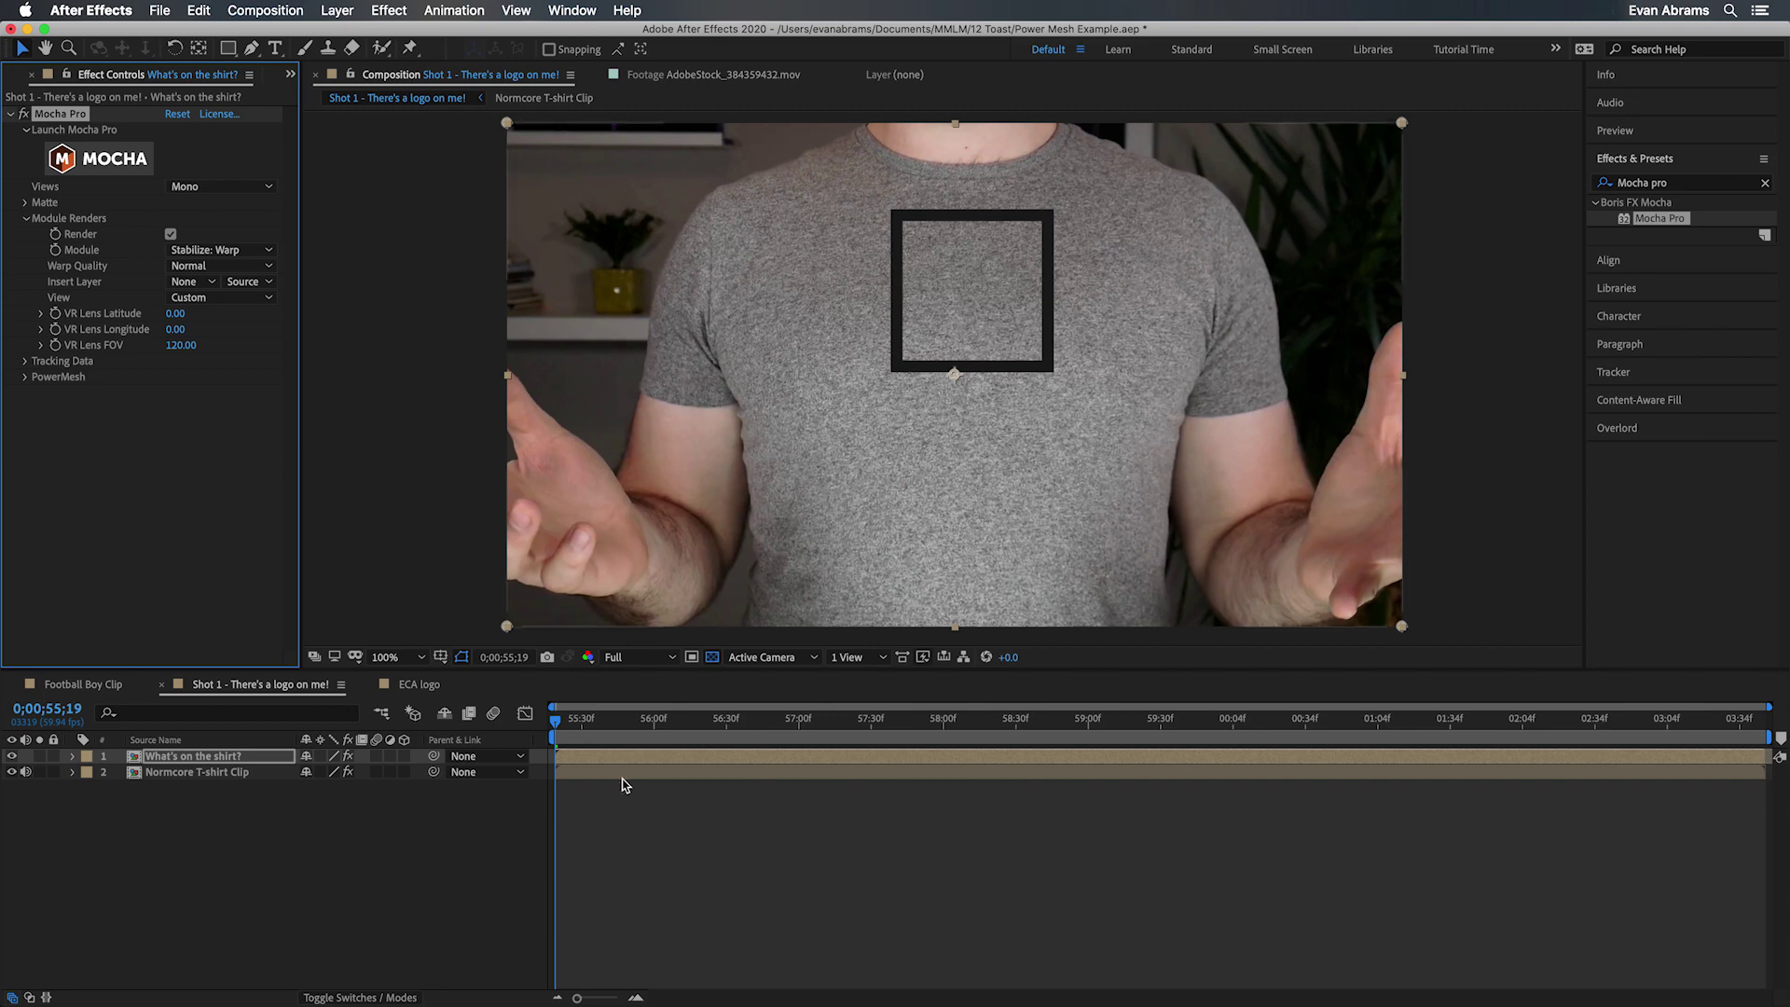
left_click(558, 720)
left_click_drag(557, 720, 631, 722)
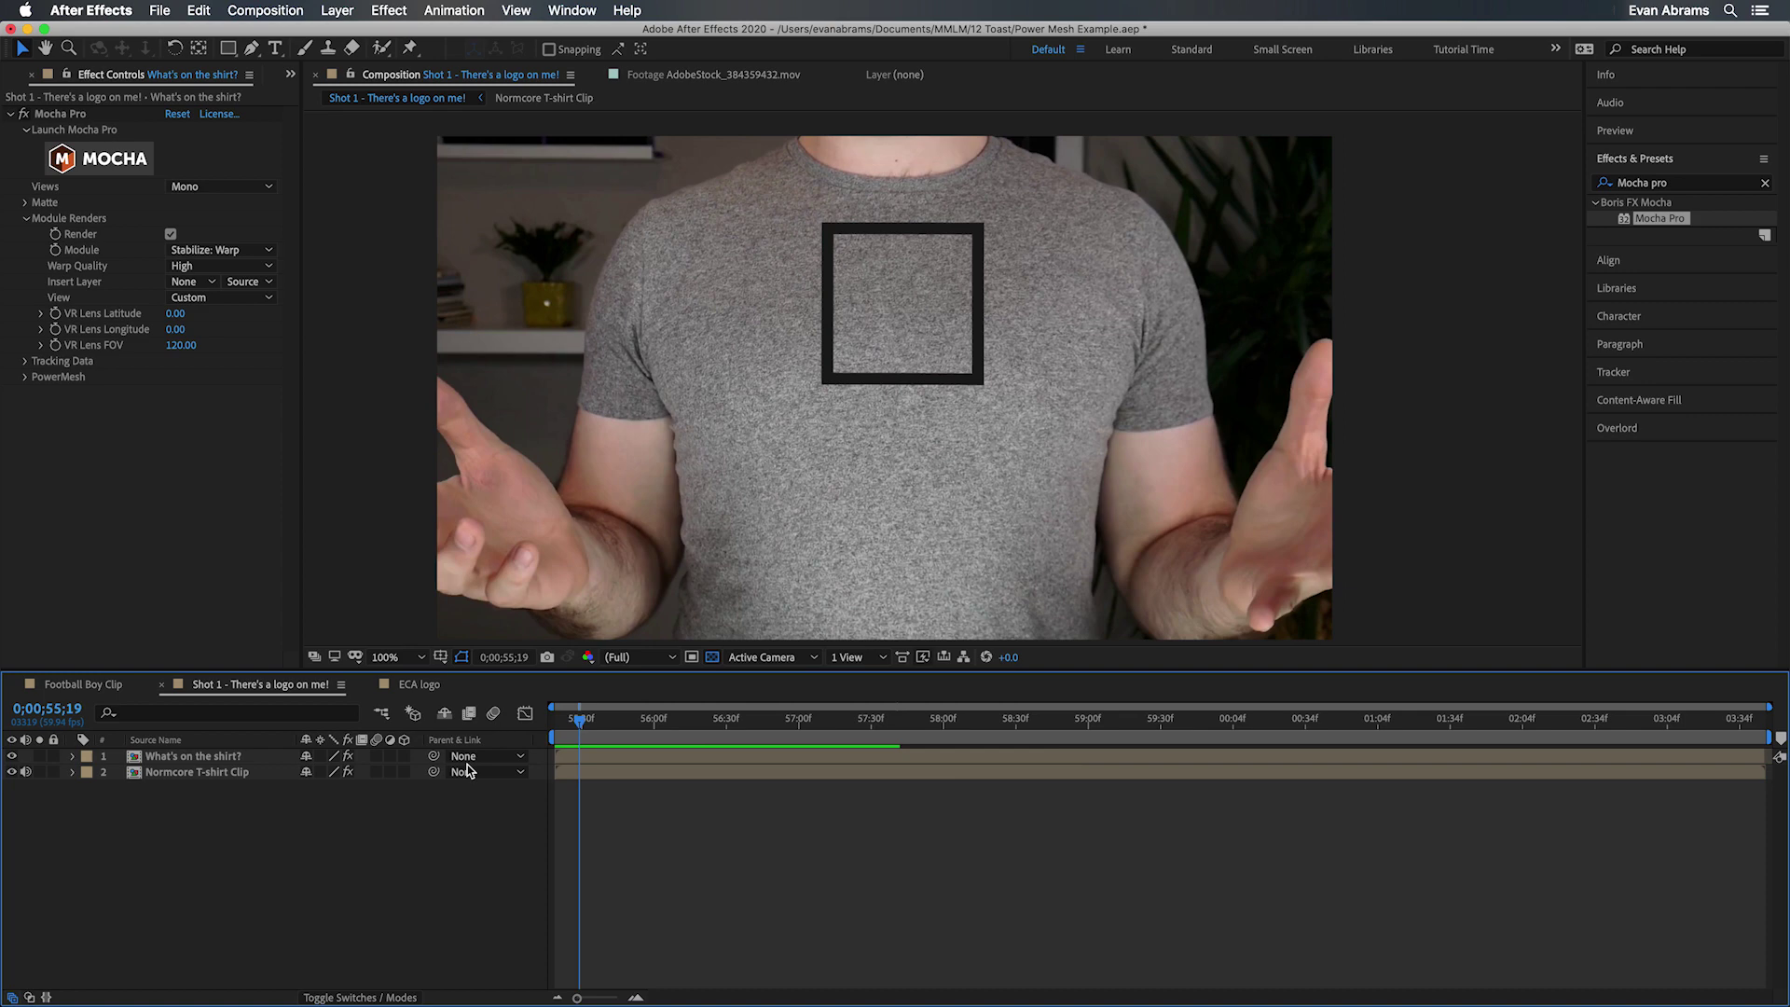
Step: Preview playback, scrub around 57 seconds, then open the What's on the shirt? precomp
key("space")
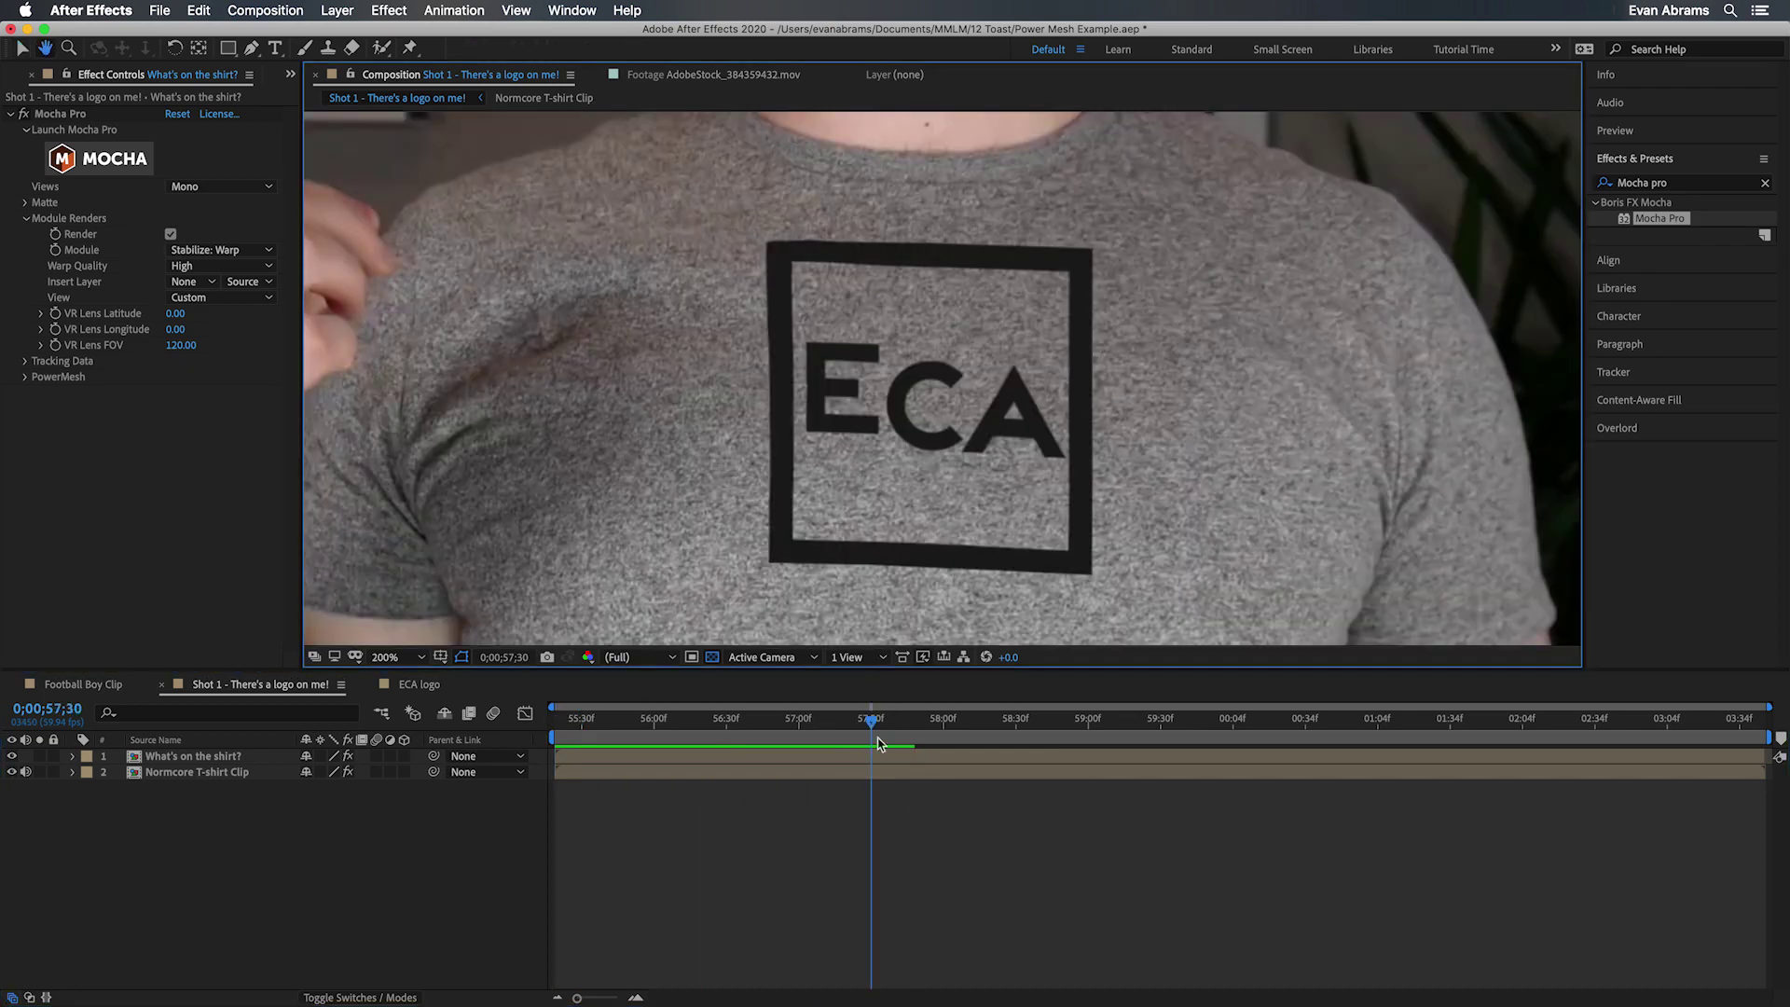
key("v")
mouse_move(874, 723)
left_mouse_down()
mouse_move(819, 723)
mouse_move(871, 722)
left_mouse_up()
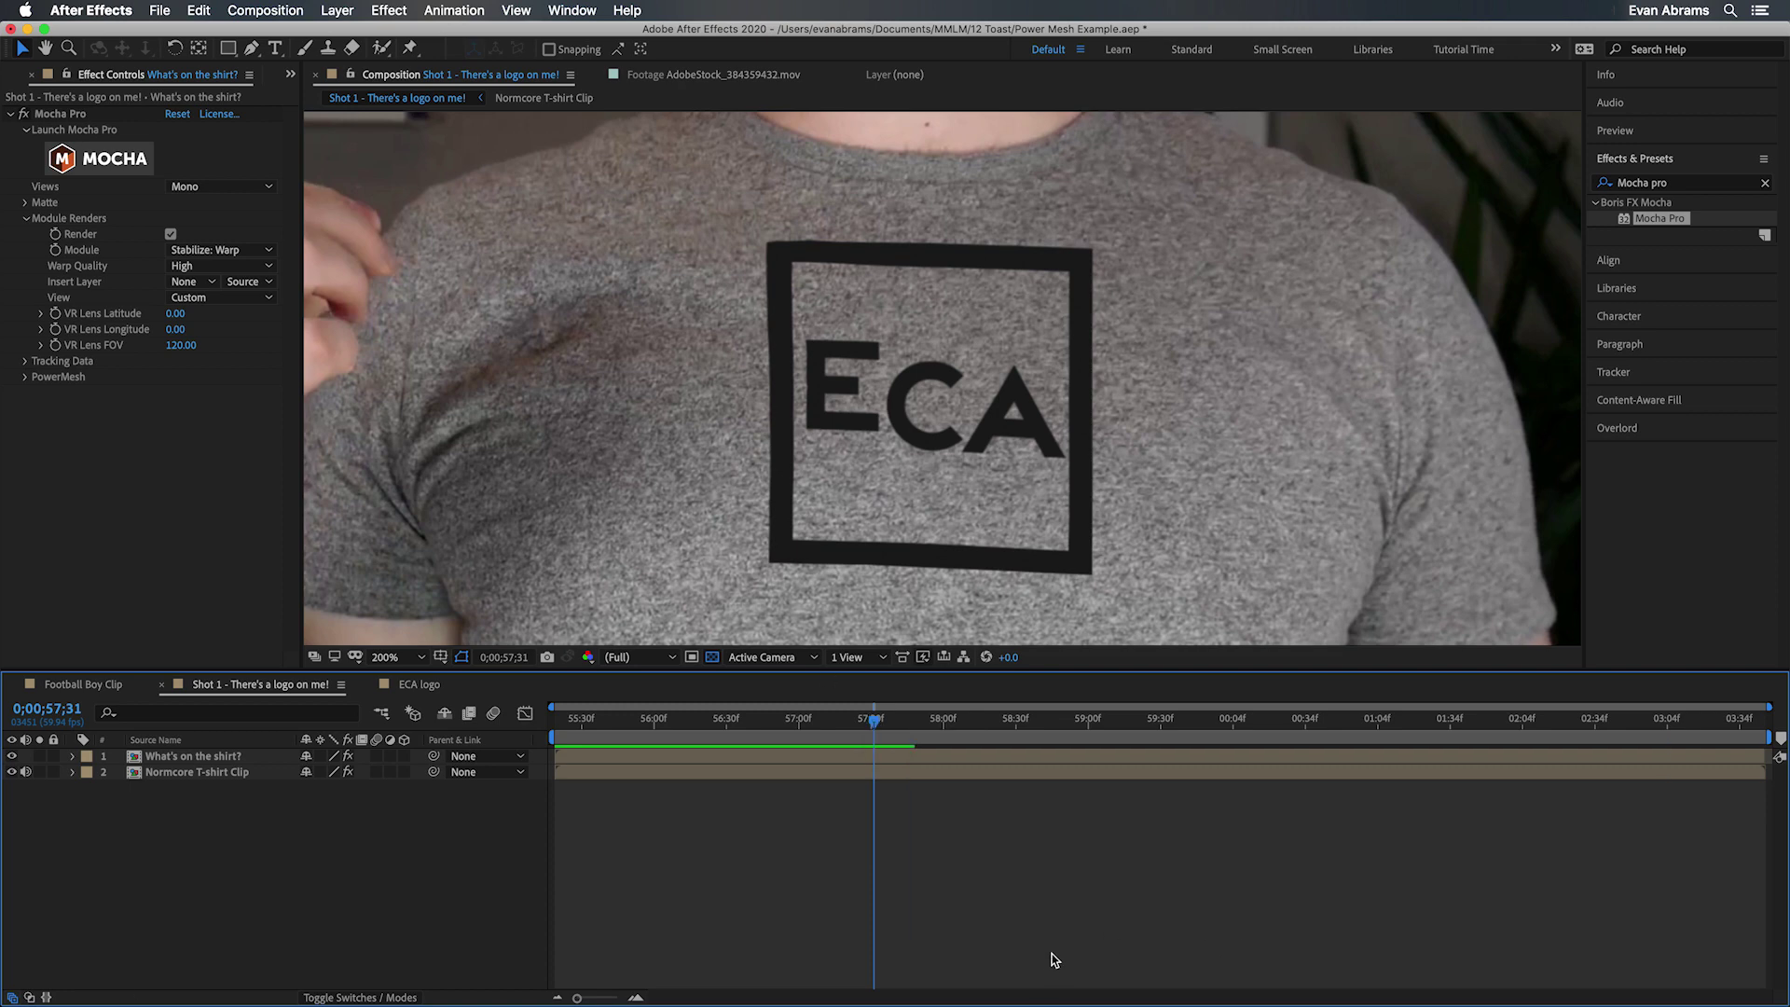
double_click(865, 757)
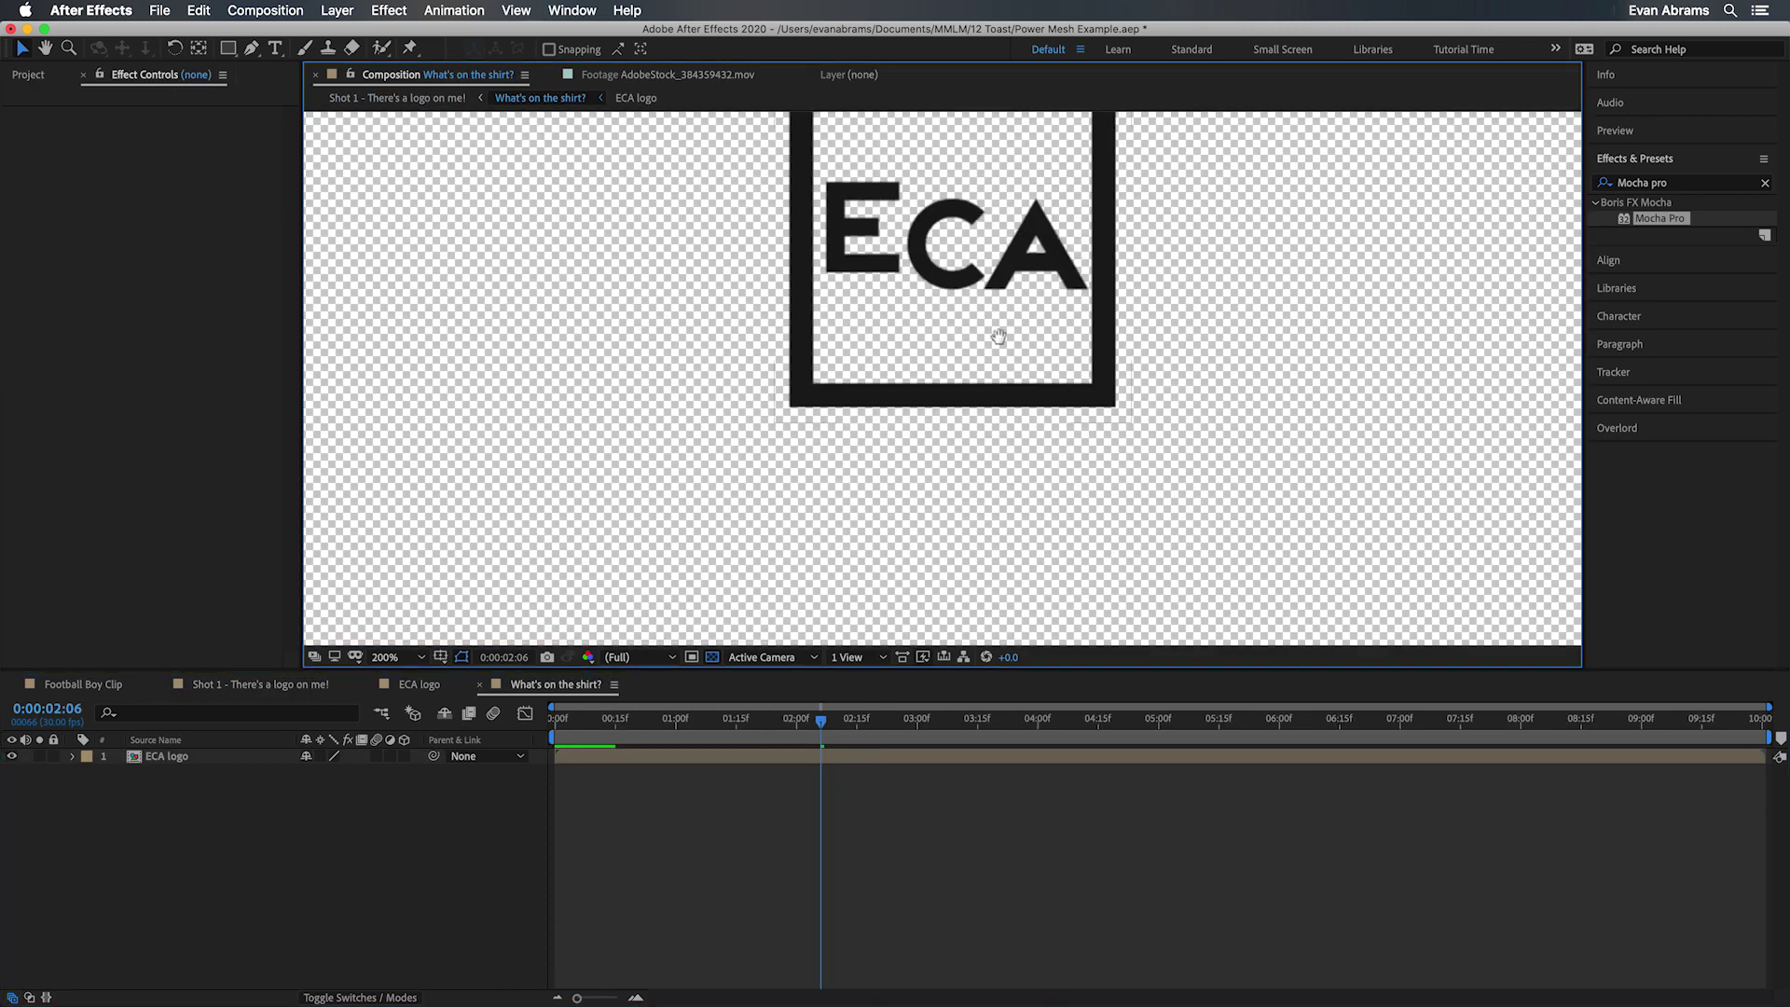
Step: Apply Fractal Noise to the ECA logo with a smaller scale and brightness -43
left_click(985, 376)
left_click(1765, 183)
type("fractal")
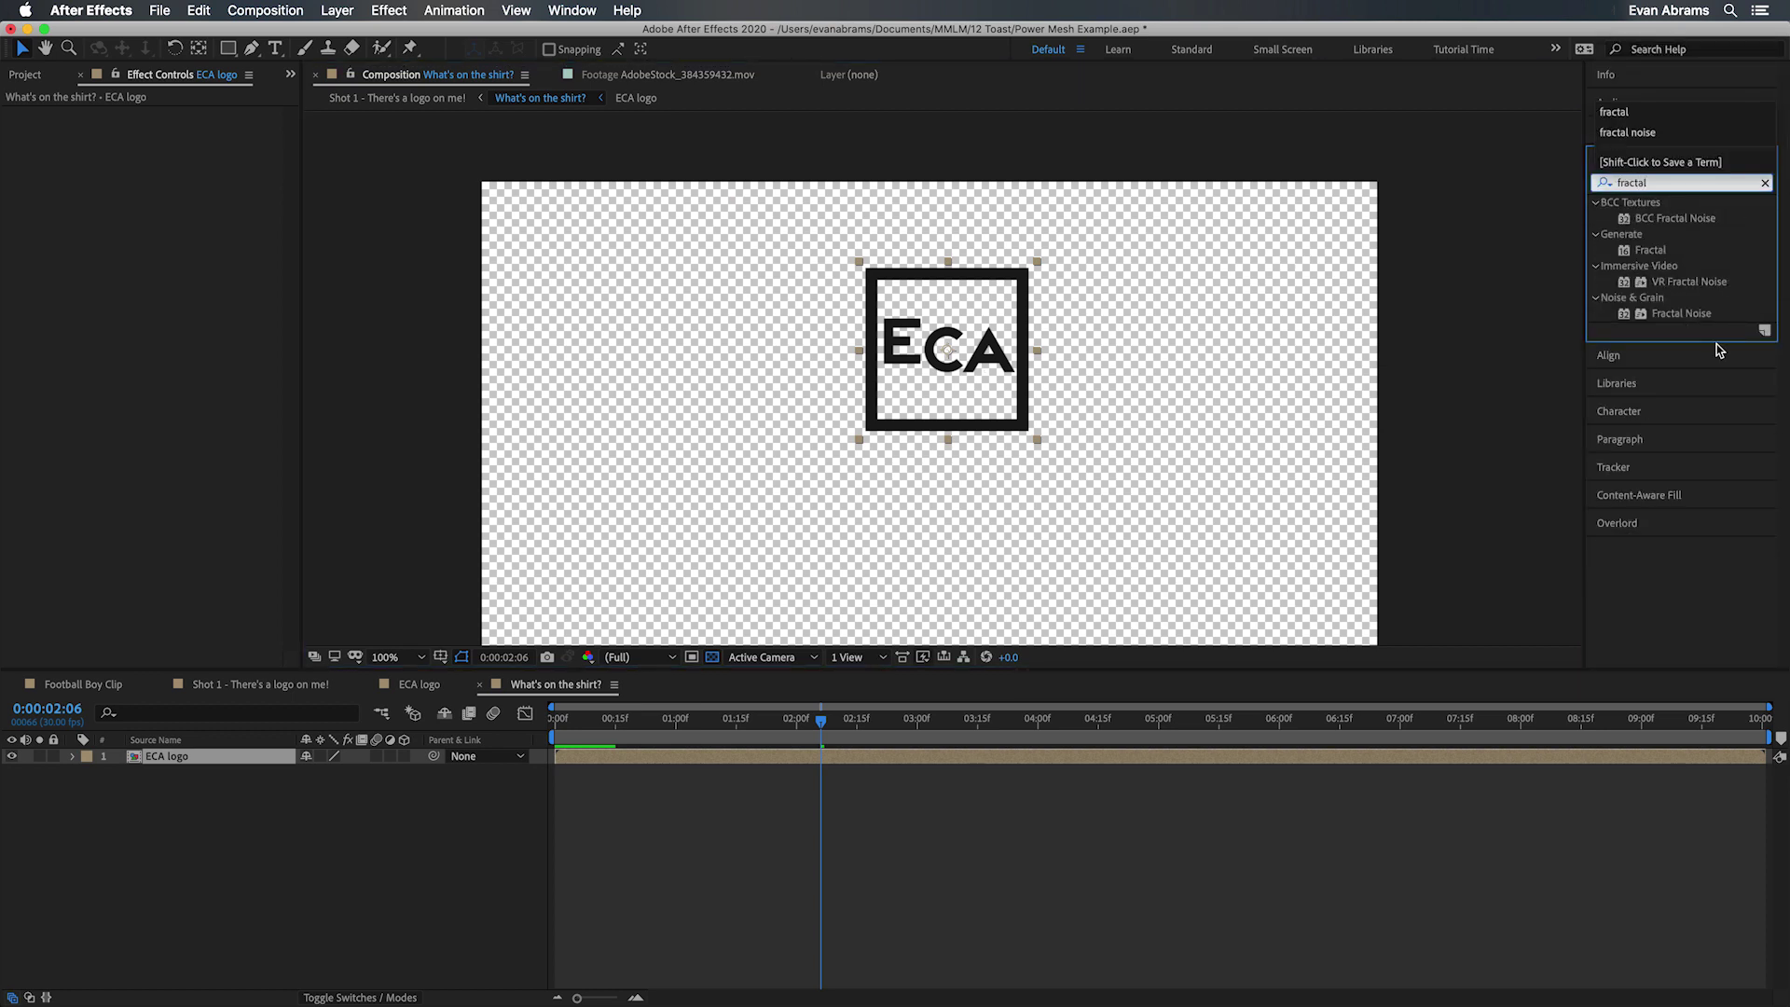
left_click_drag(1681, 313, 816, 440)
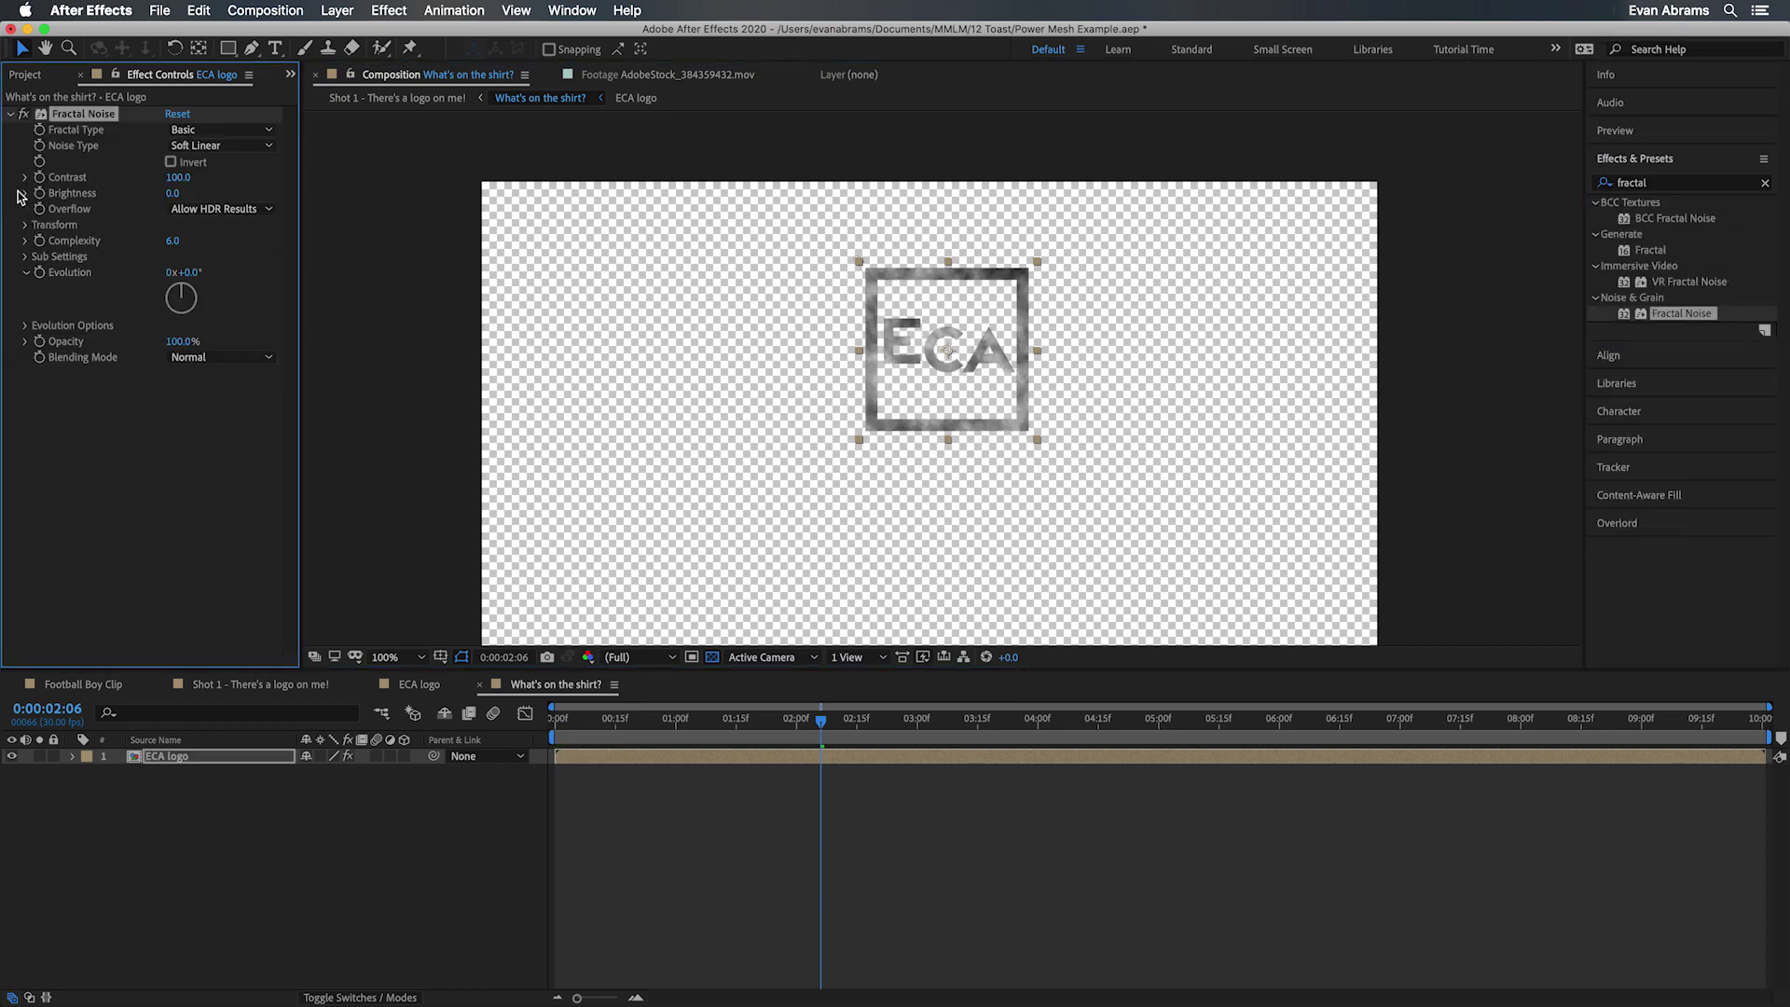
left_click(25, 224)
left_click_drag(177, 272, 81, 275)
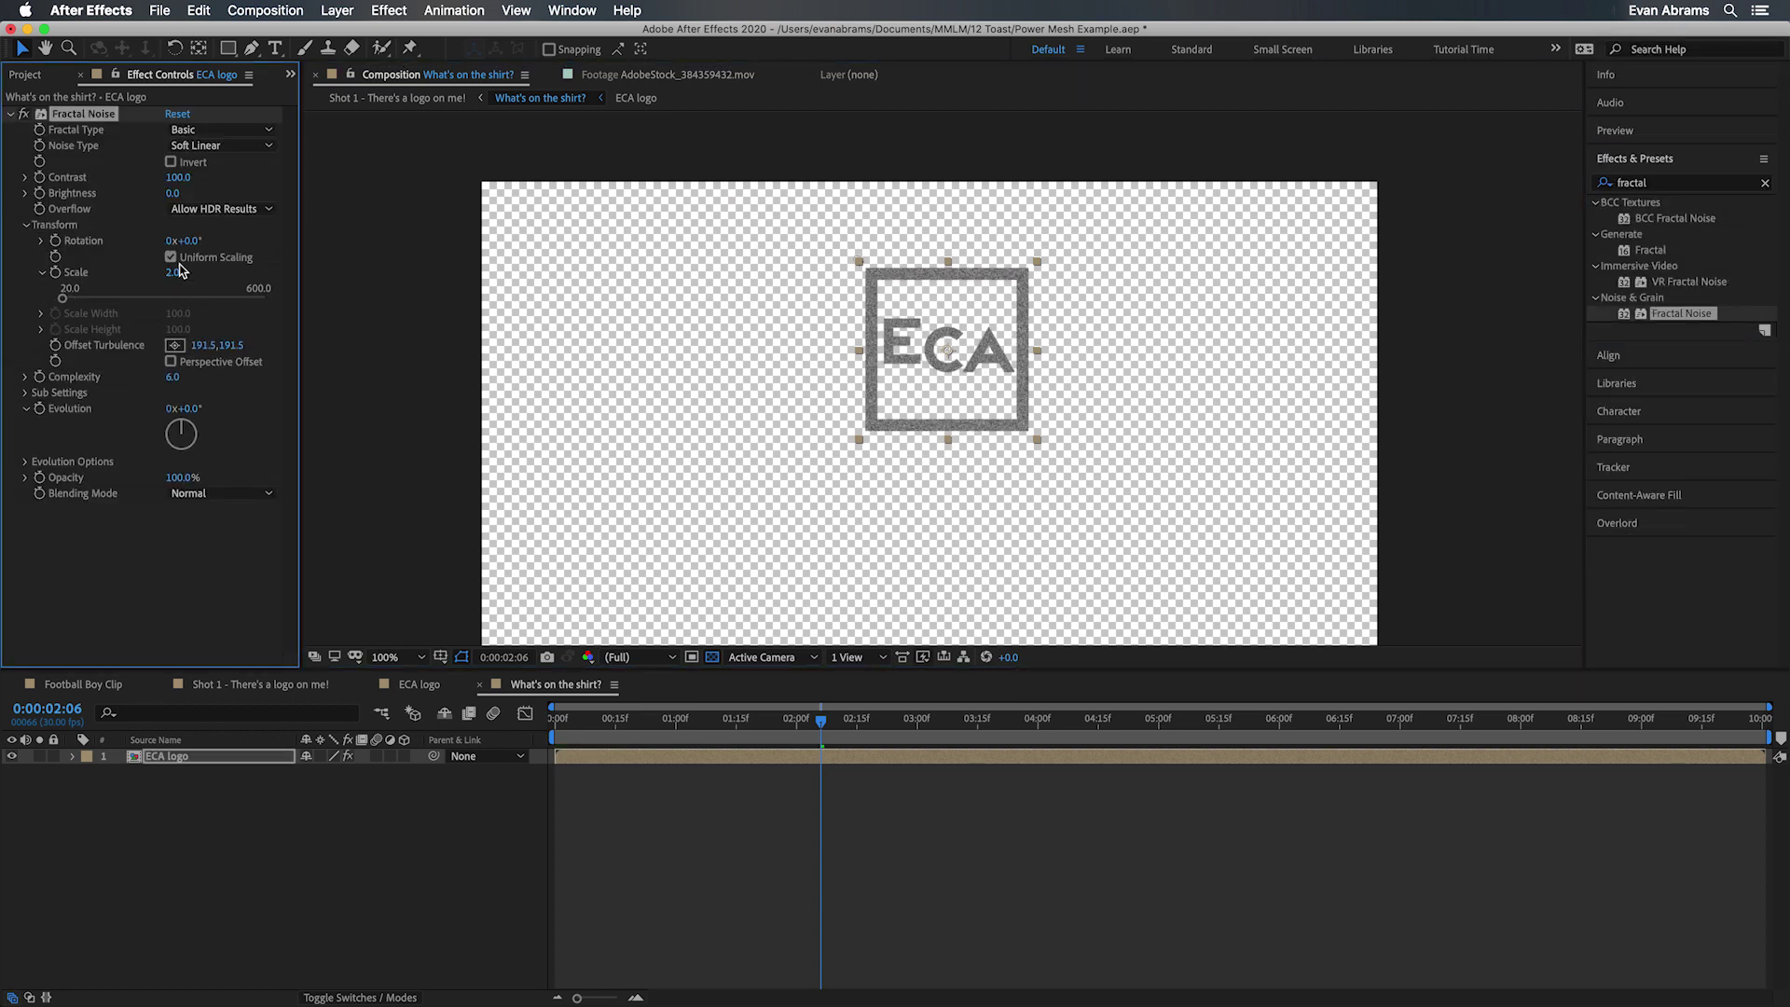
left_click_drag(173, 193, 137, 195)
scroll(1006, 277, "up", 3)
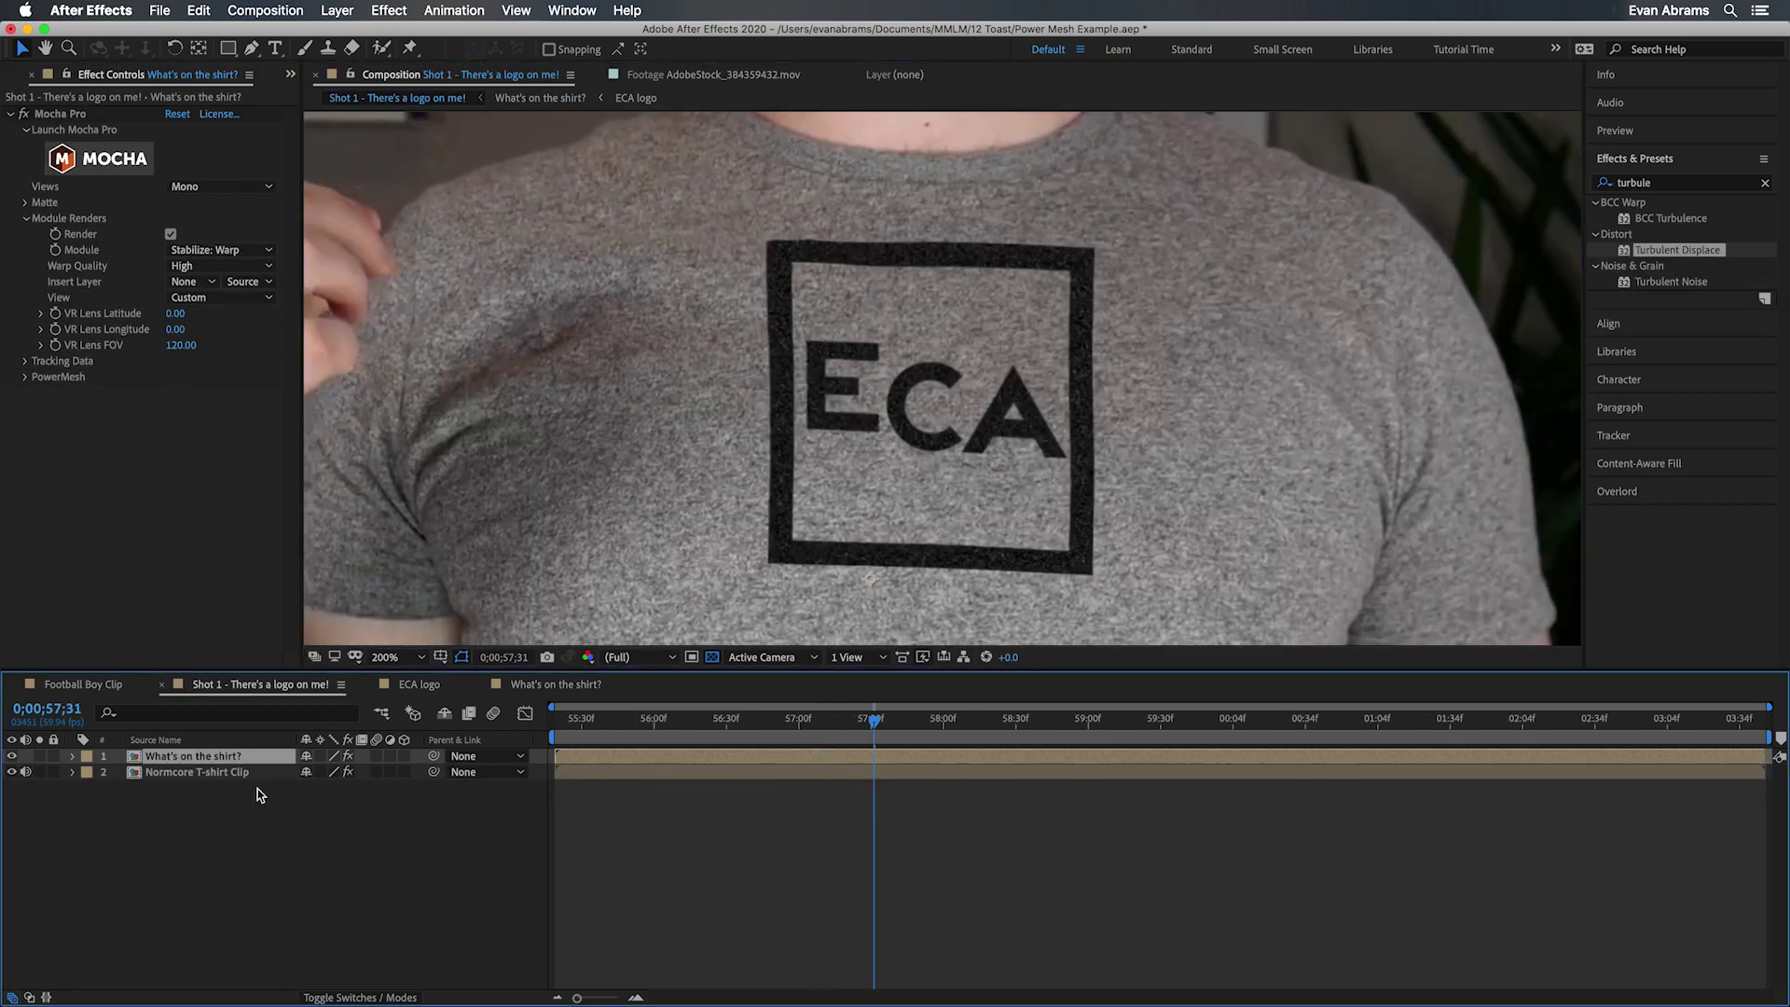
Step: Set the logo layer to Multiply blending at 75% opacity and scrub back to review
left_click(347, 996)
left_click(330, 756)
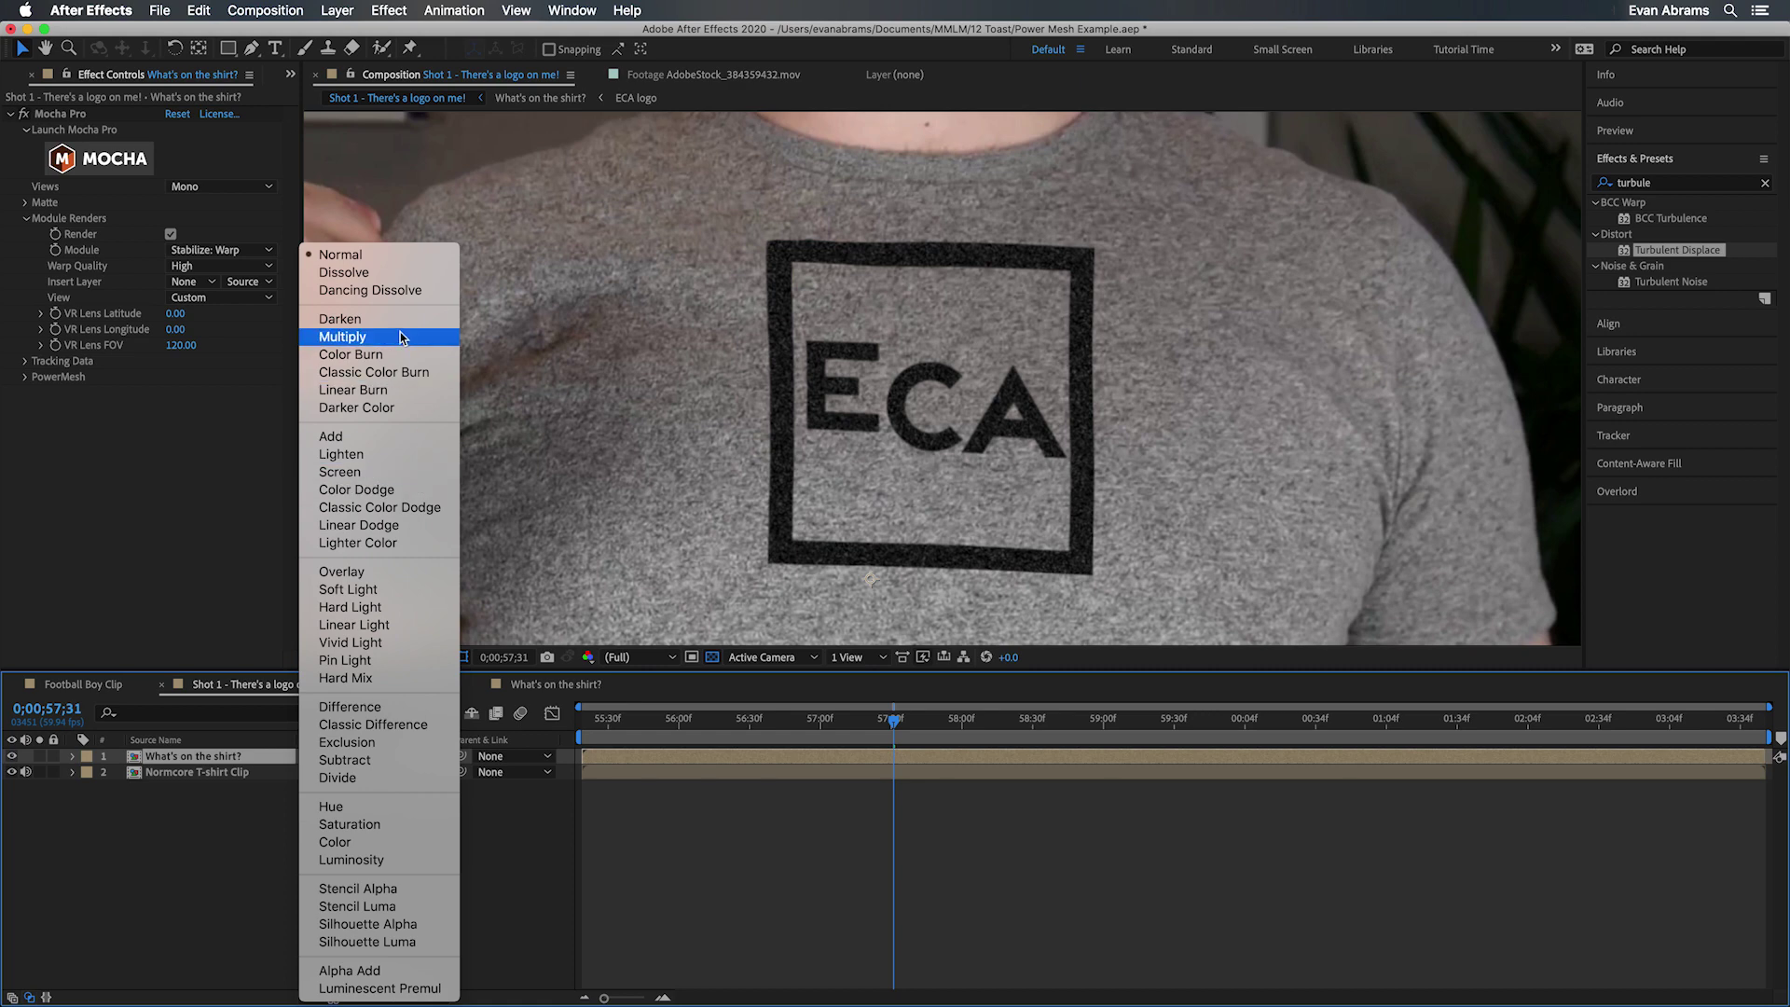
left_click(336, 338)
key("t")
left_click_drag(311, 772, 290, 771)
left_click(591, 777)
scroll(932, 461, "down", 1)
left_click_drag(876, 724, 730, 724)
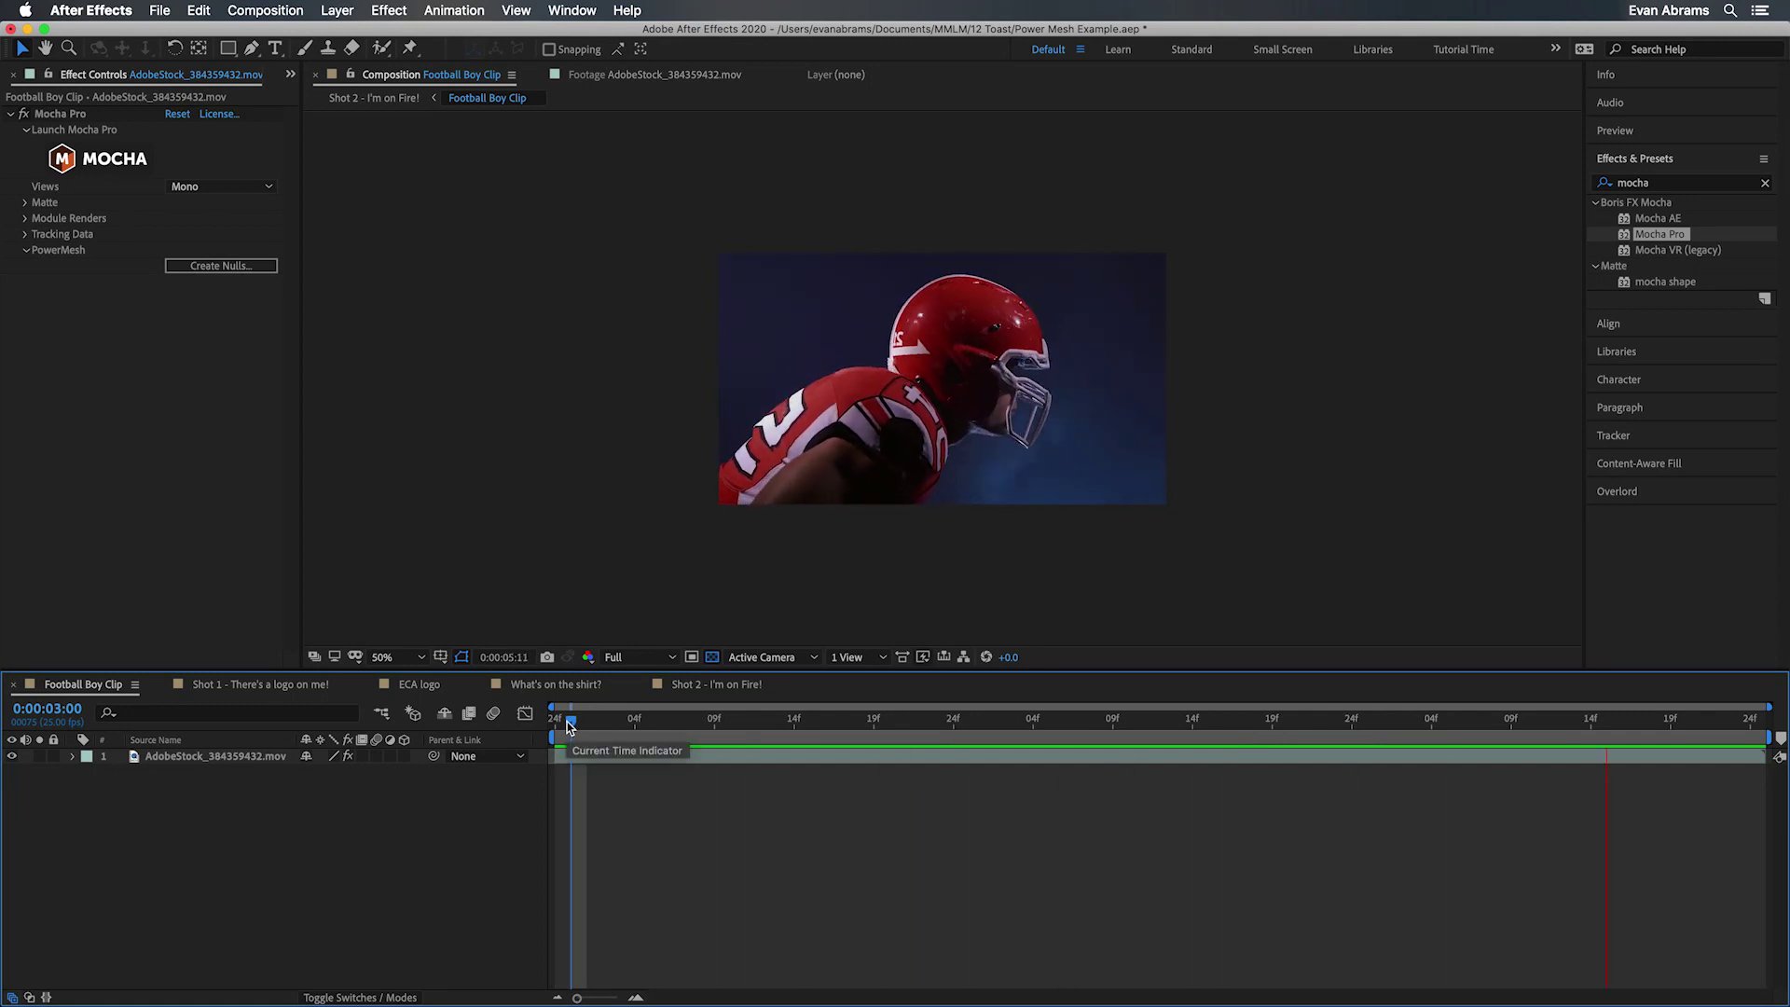
Step: Play the football clip, stopping at 5:11, and pan the view over the jersey
key("space")
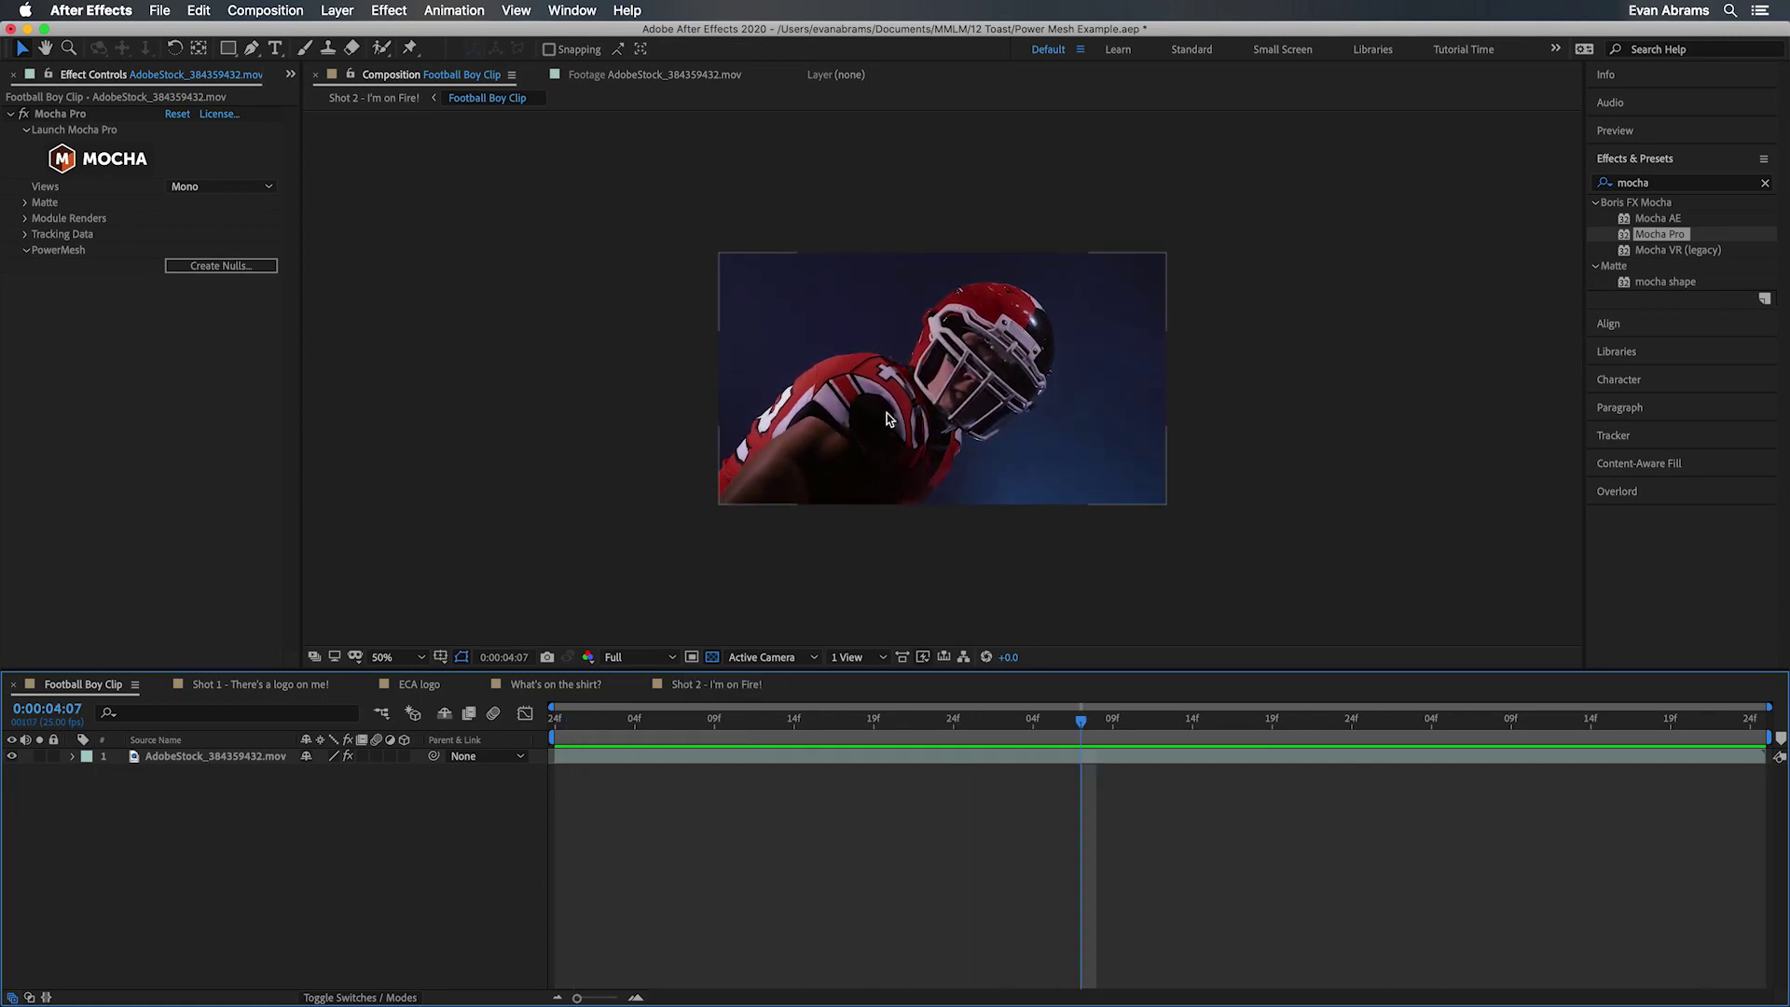
scroll(887, 412, "up", 1)
key("space")
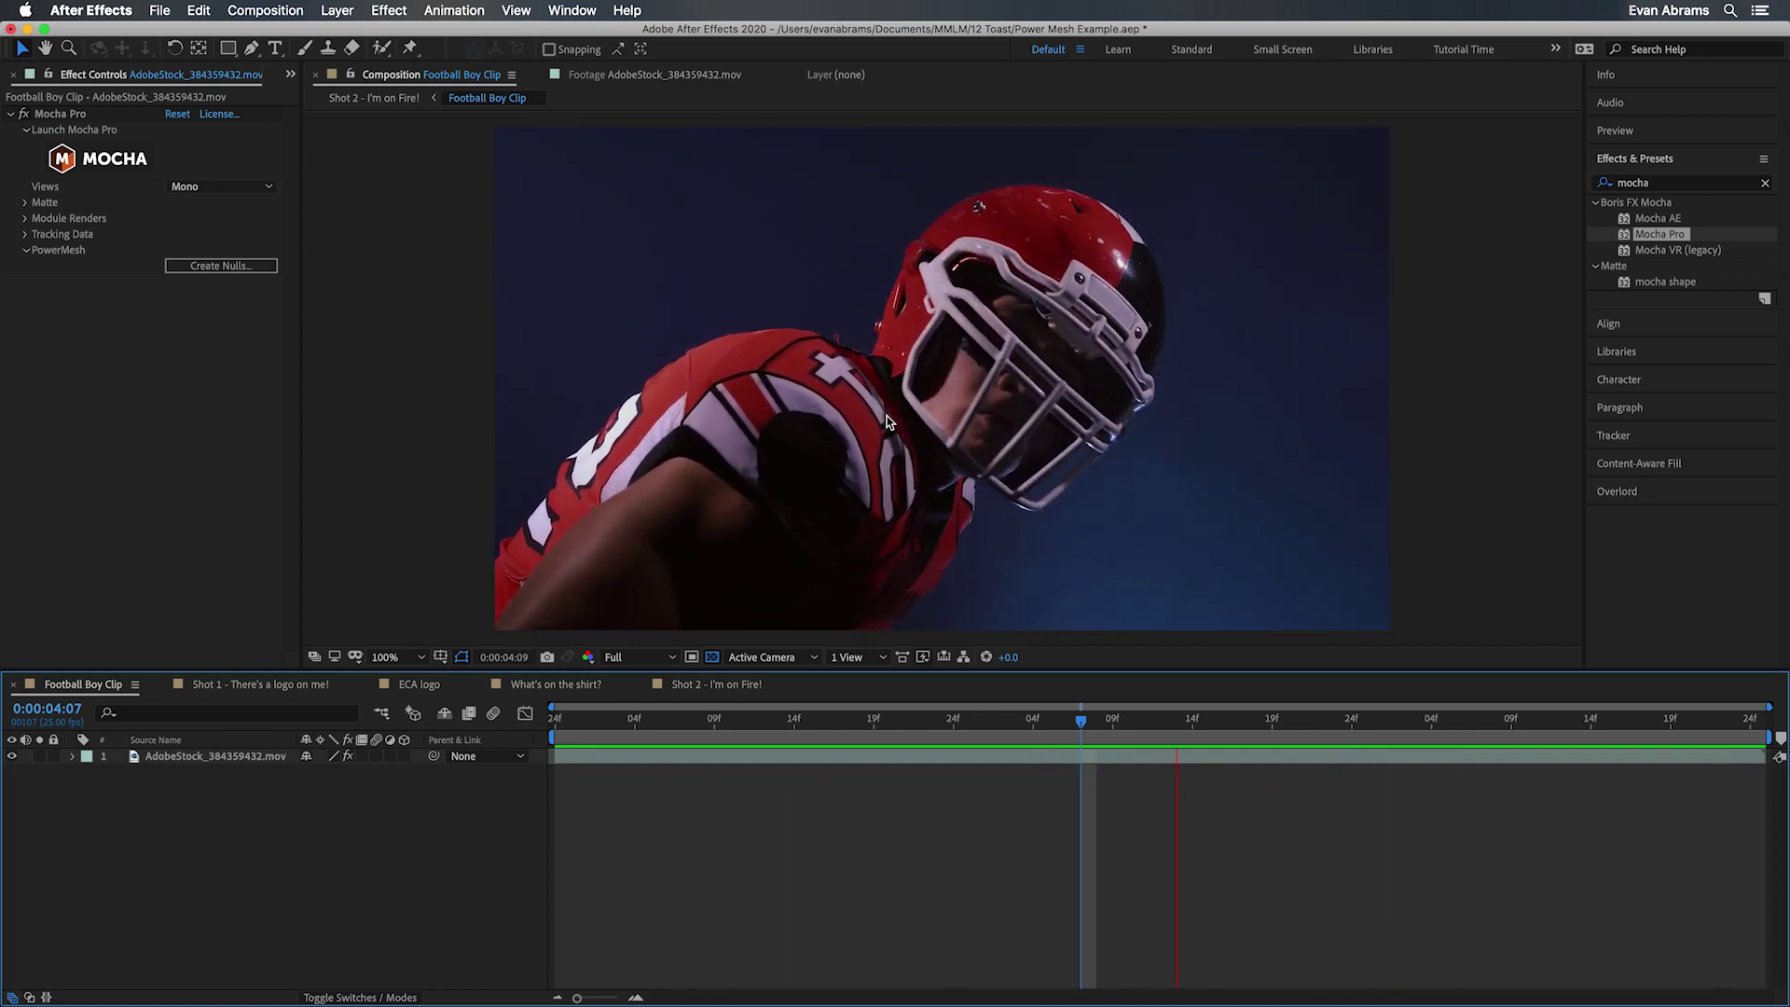
key("space")
scroll(588, 467, "up", 1)
left_click_drag(584, 467, 1298, 291)
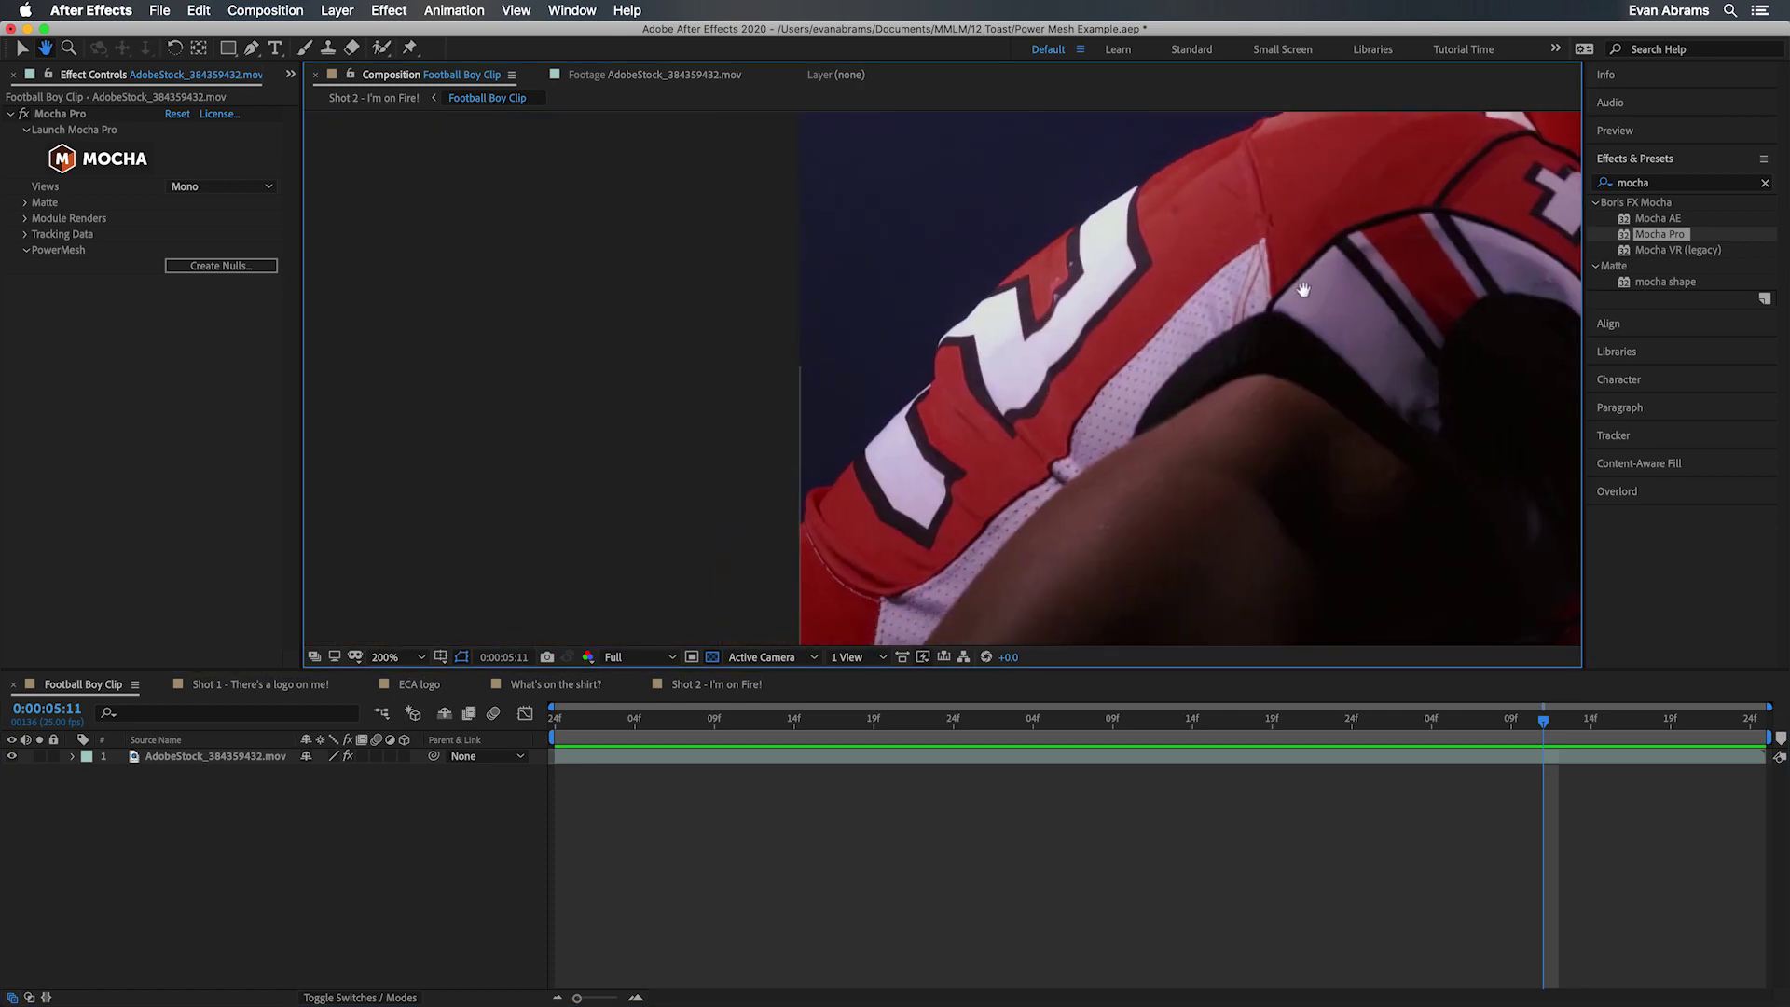
left_click_drag(1215, 349, 1066, 372)
key("v")
Step: Replay the clip, park the playhead at 3:15, and launch Mocha Pro on the footage
key("space")
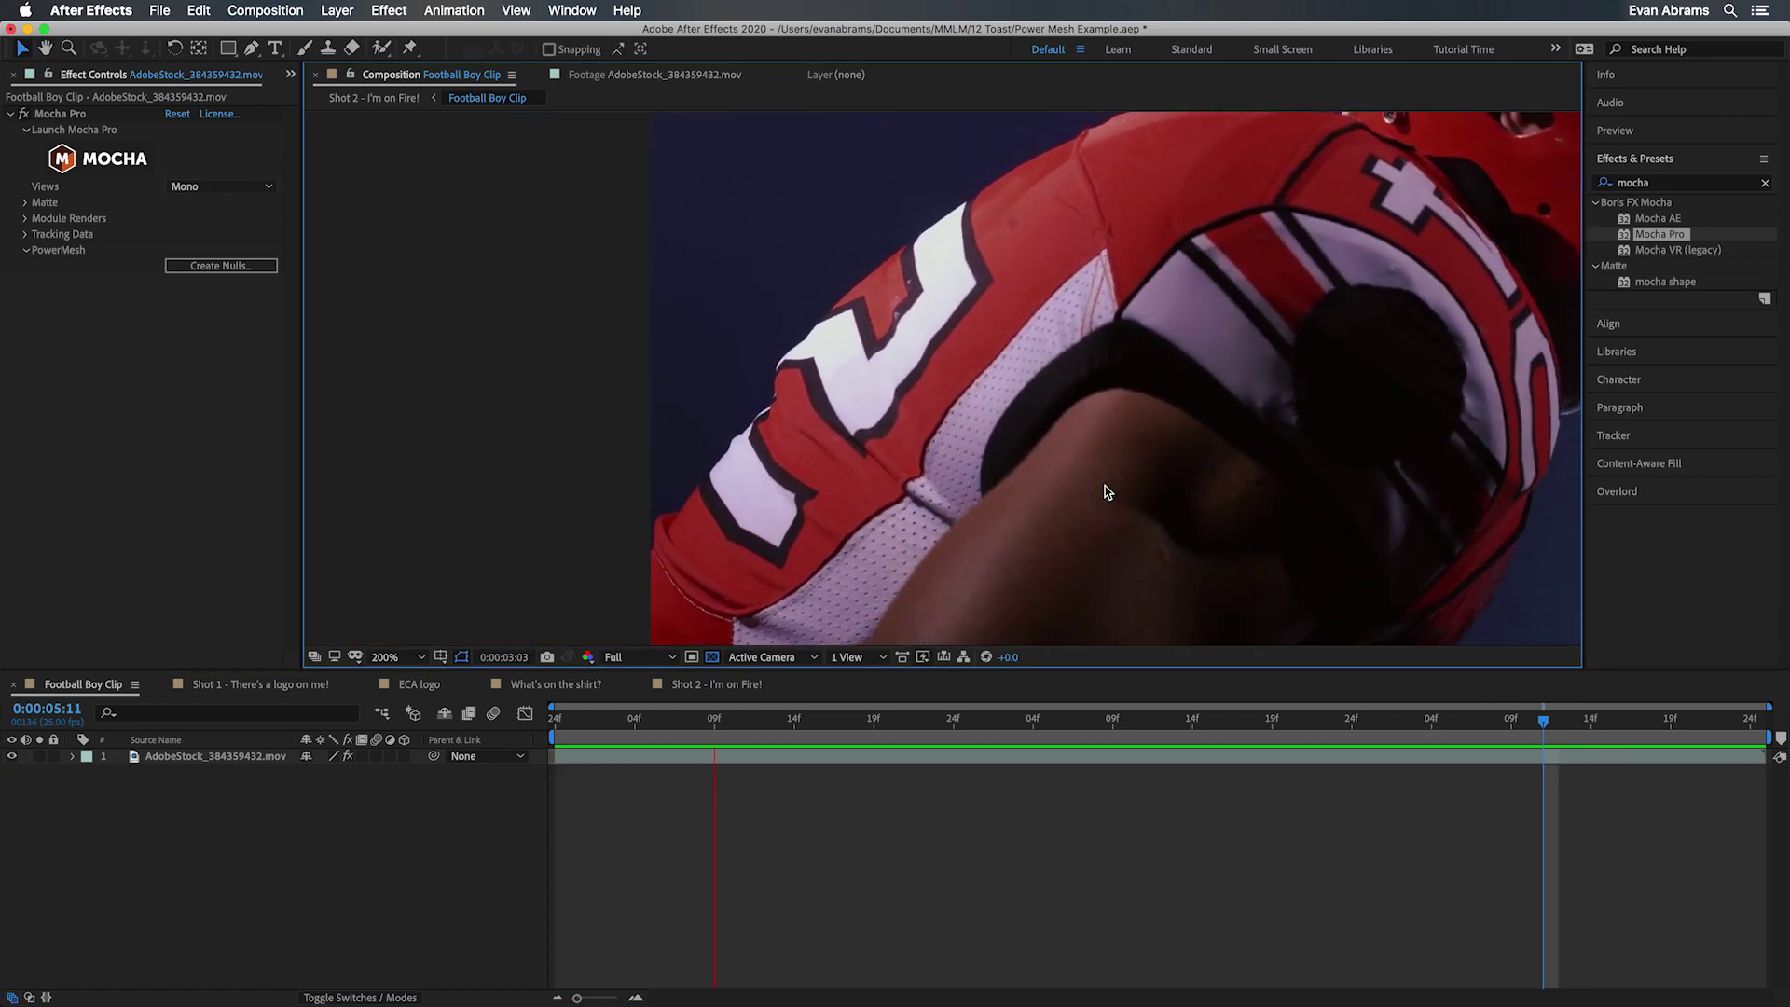
key("space")
scroll(1080, 415, "down", 2)
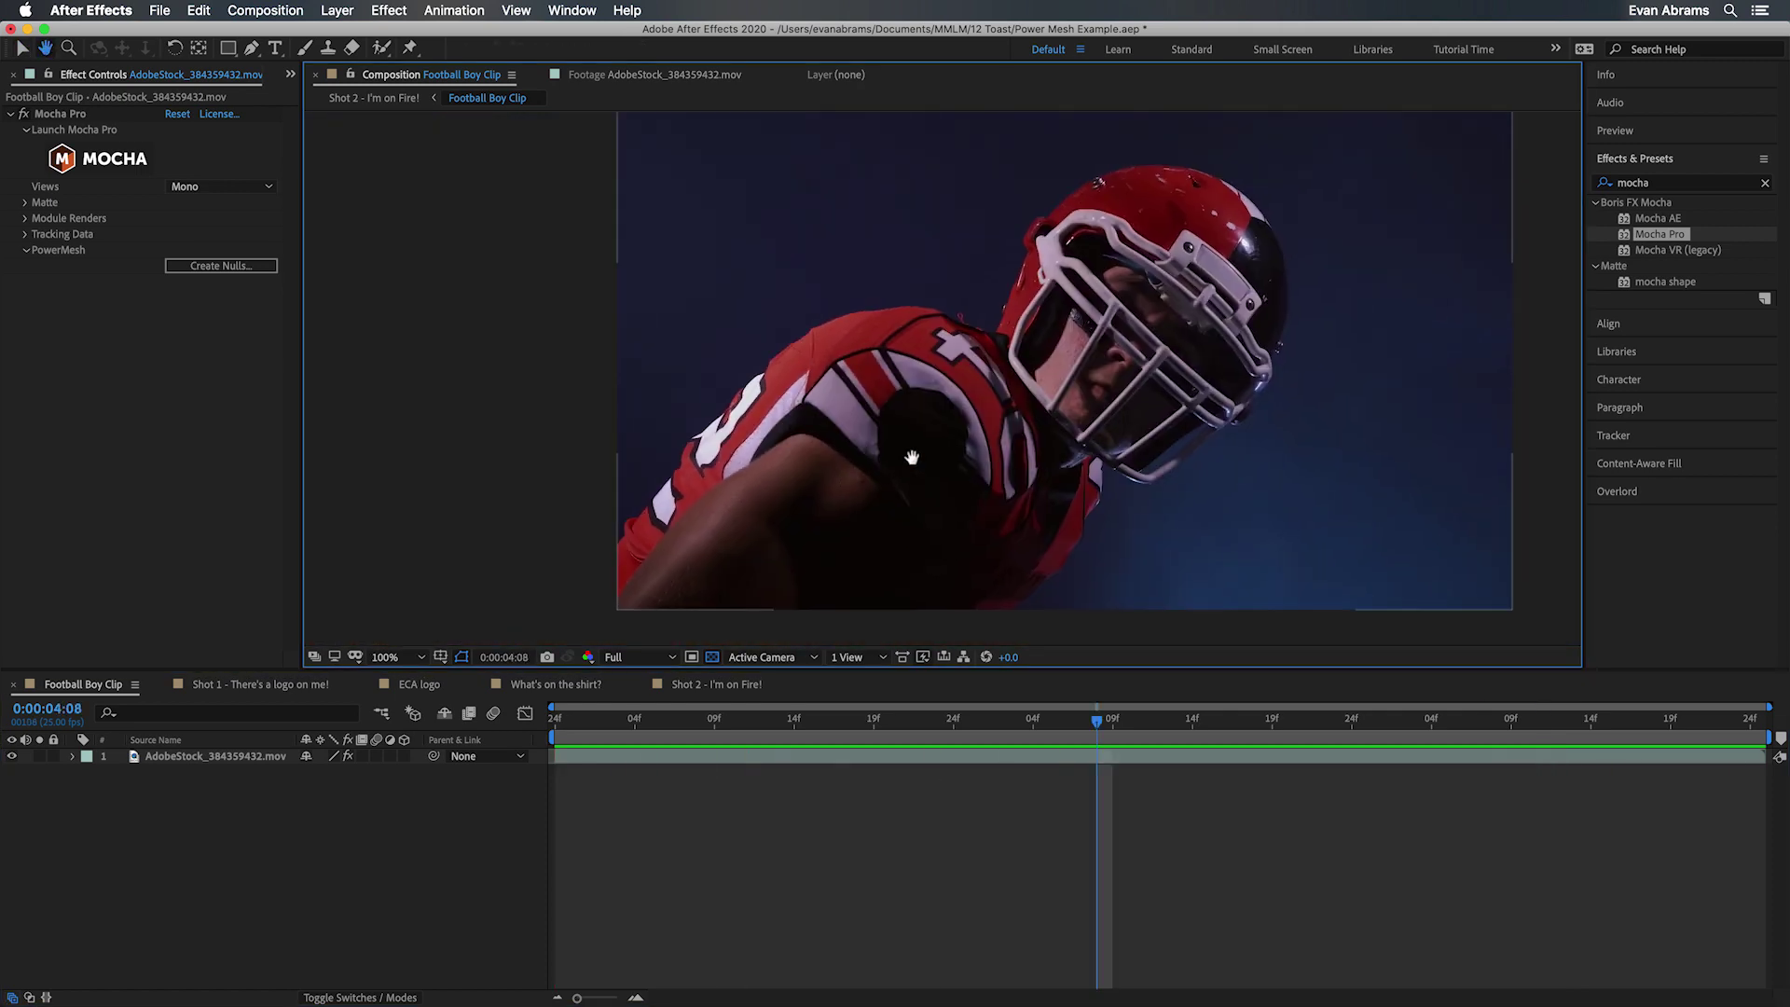
key("space")
key("space")
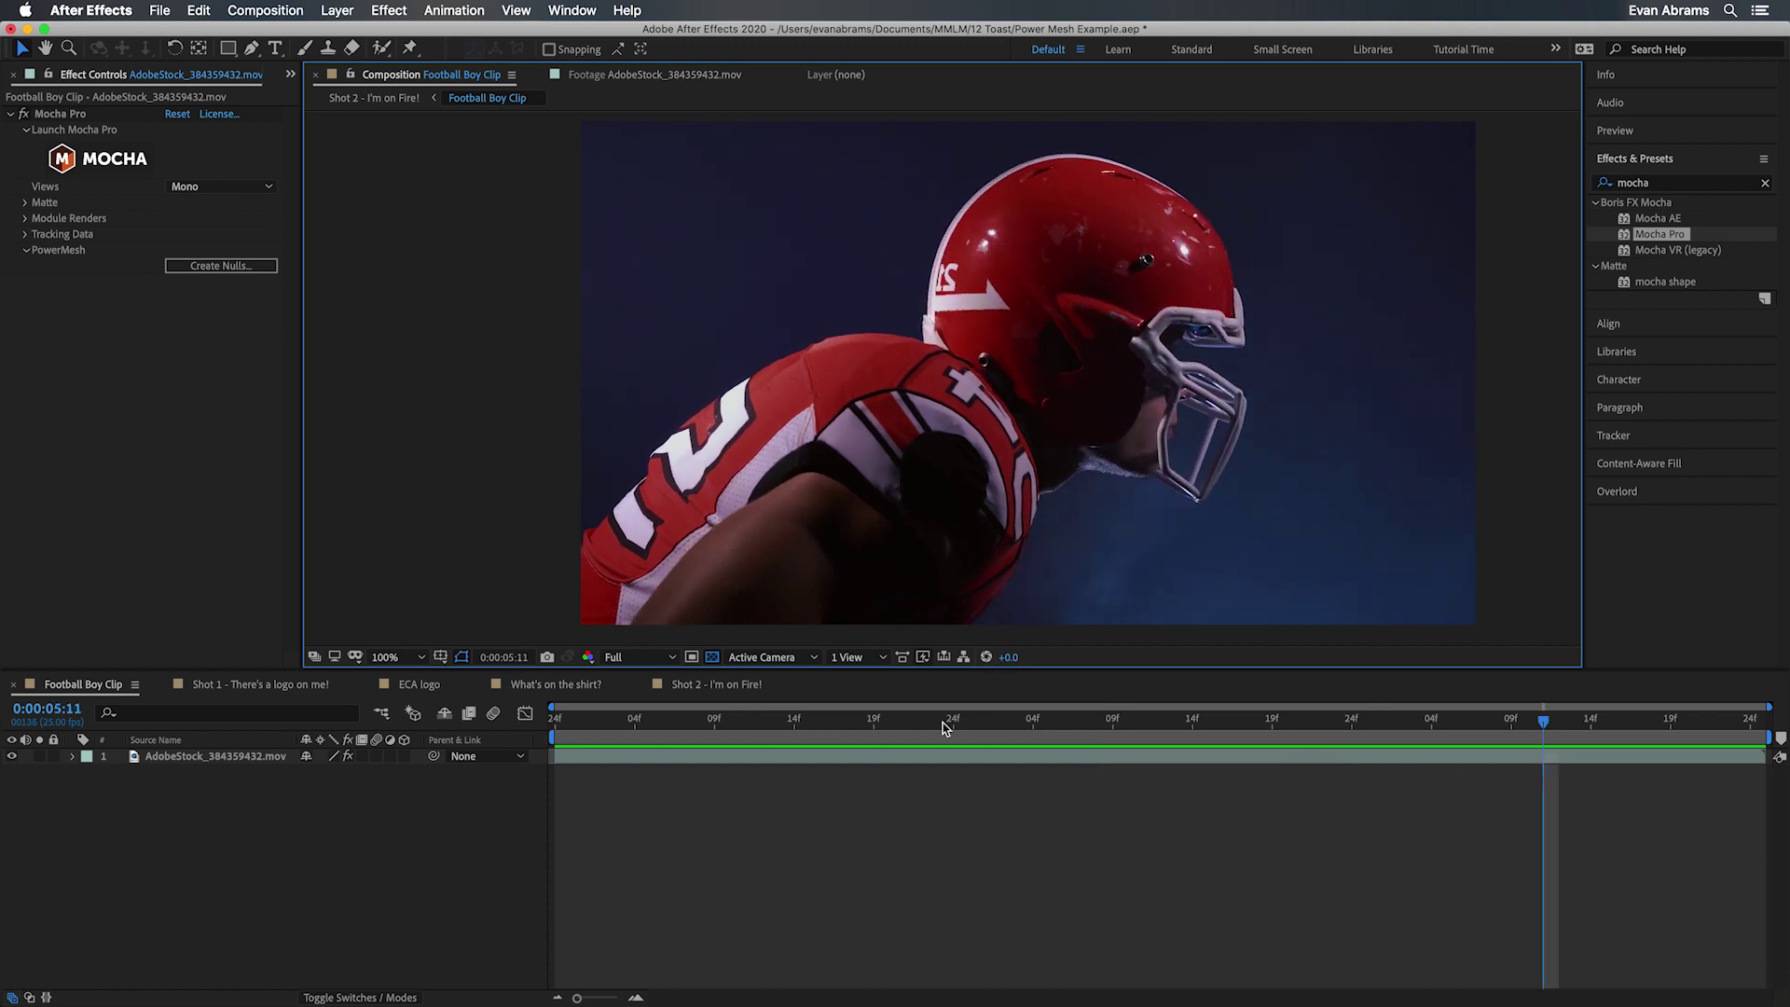
left_click_drag(942, 723, 811, 728)
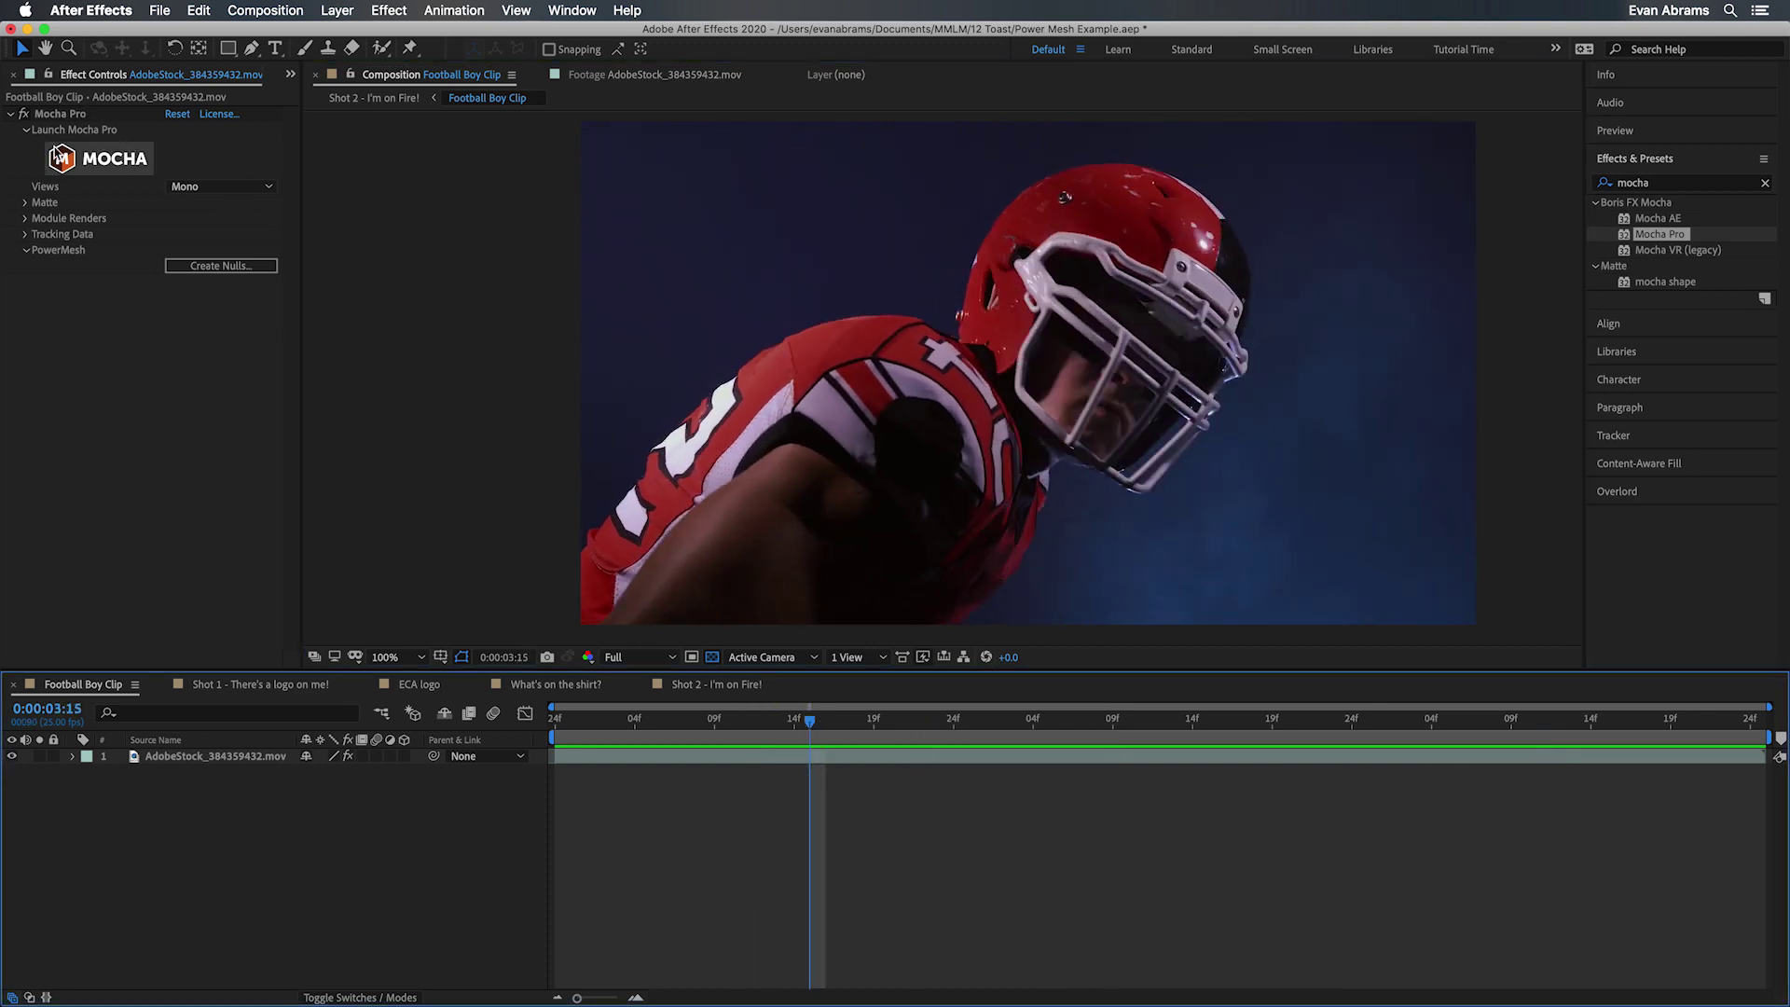
left_click(59, 113)
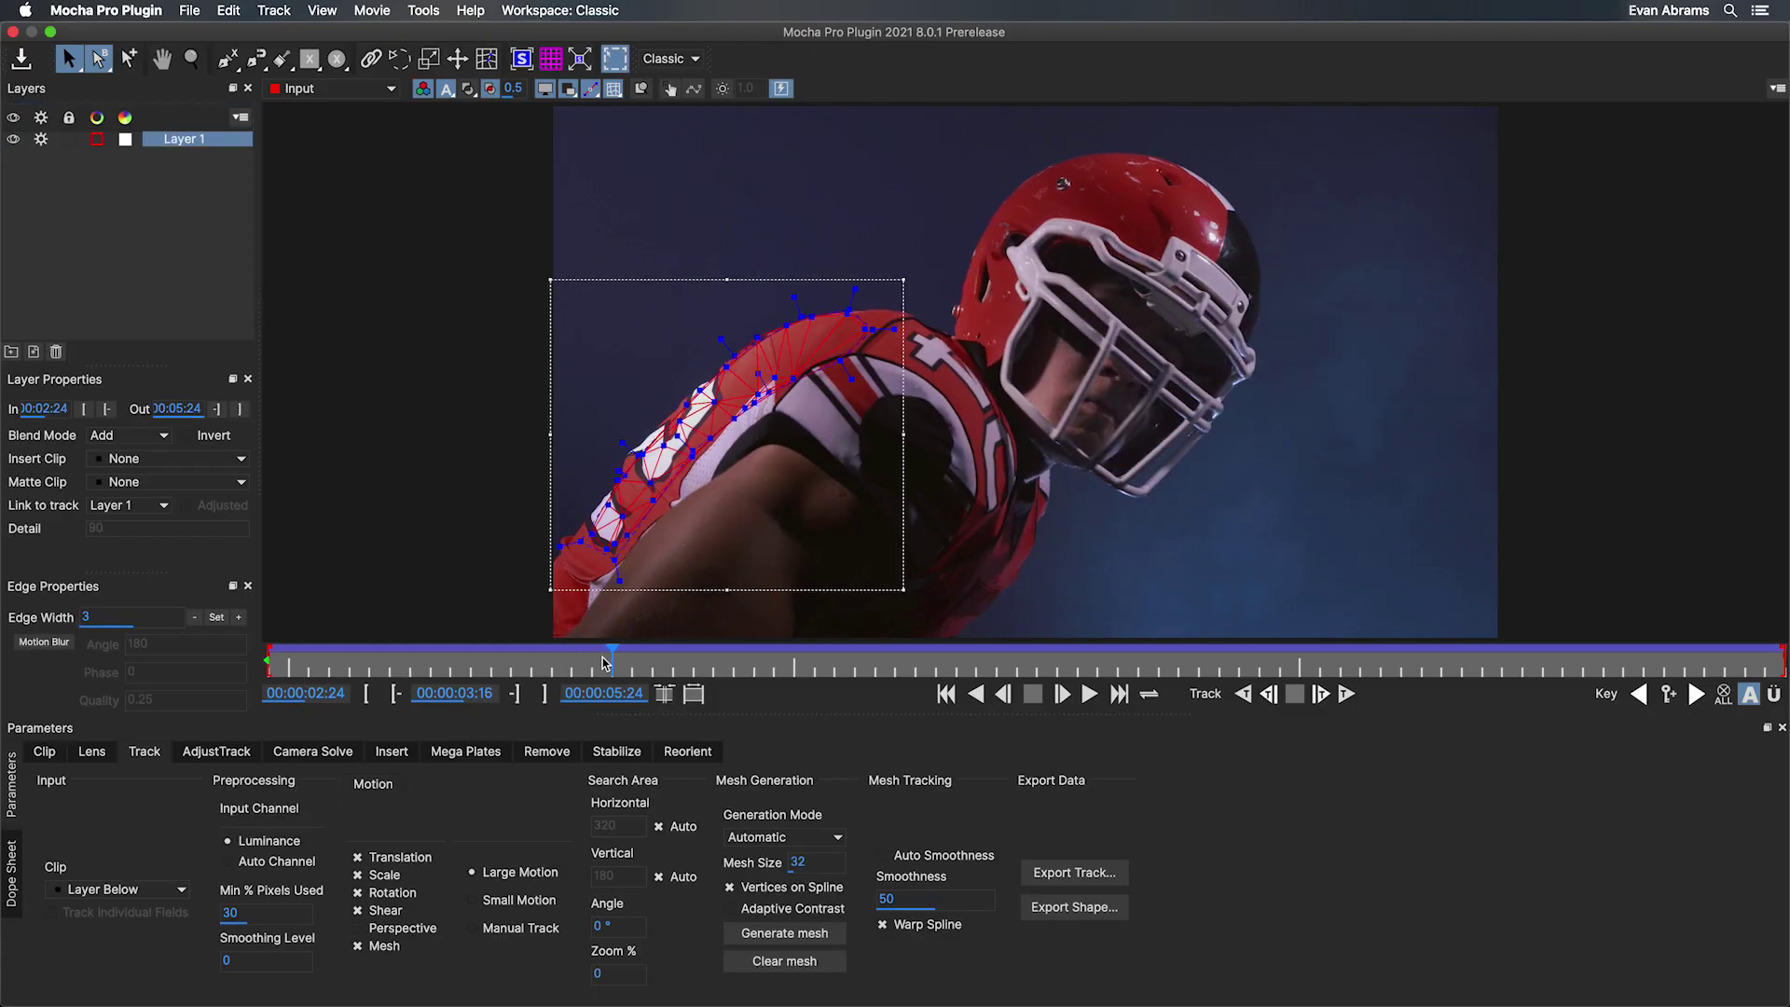
Step: Track the jersey PowerMesh forward through the clip in Mocha Pro
left_click(487, 58)
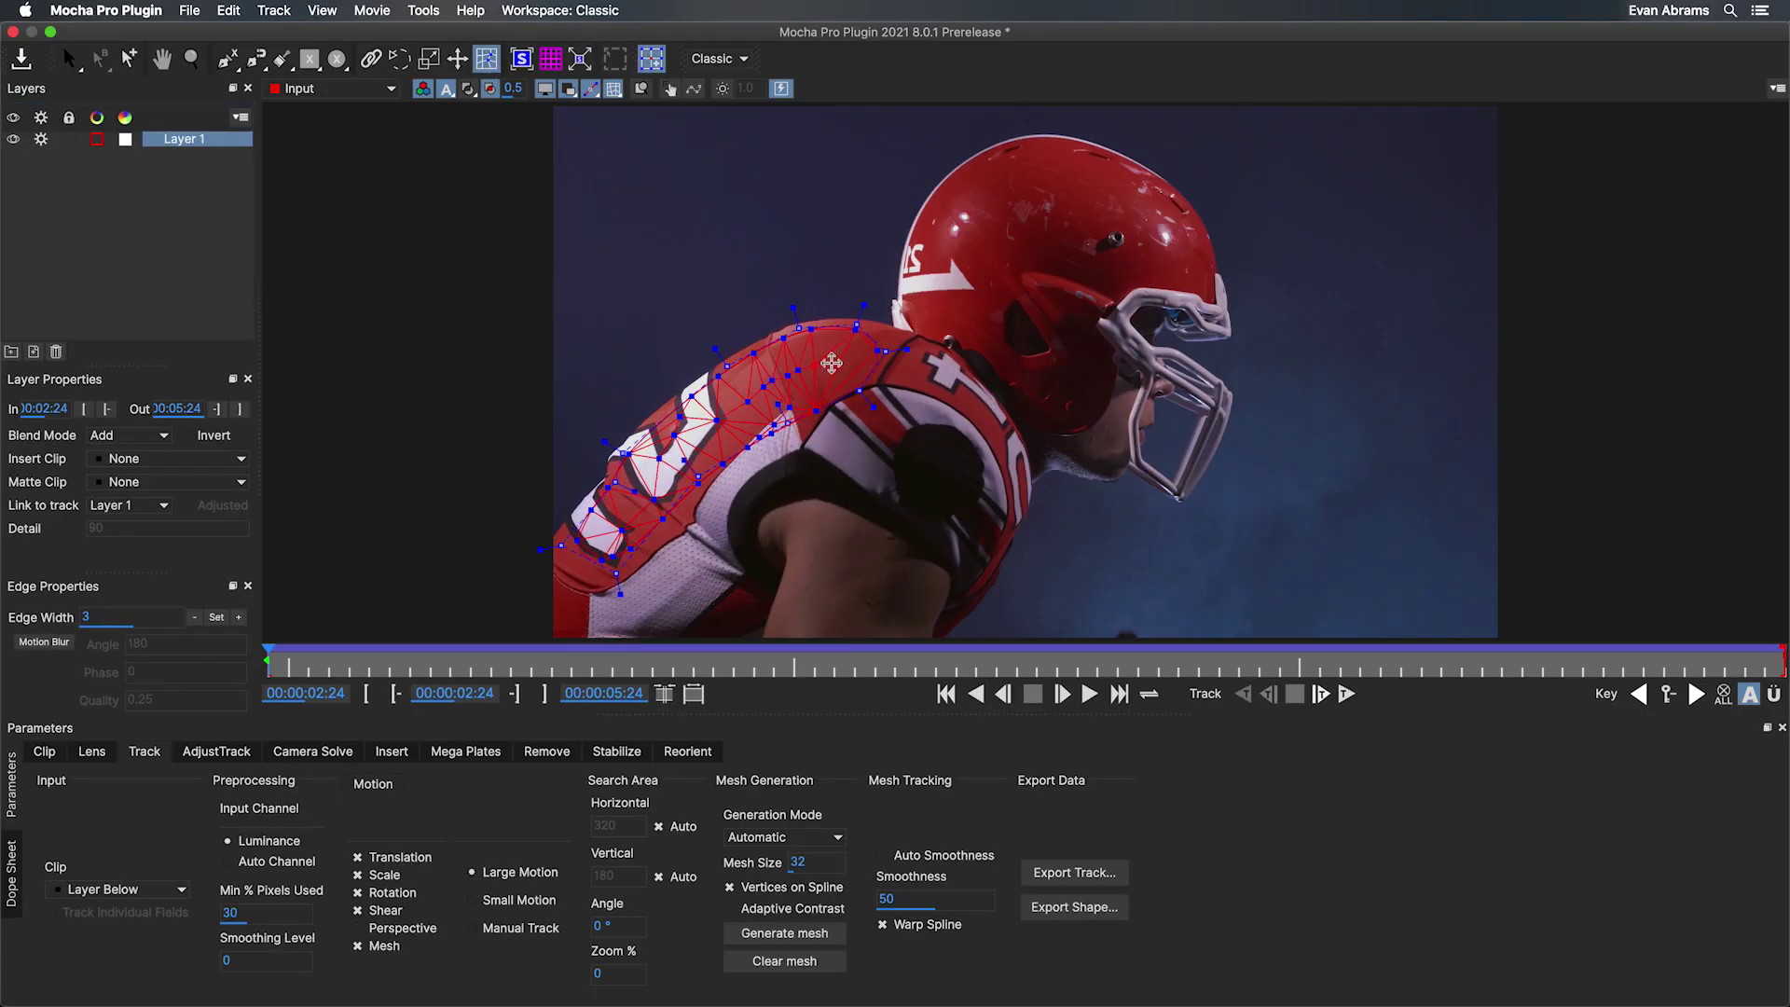
key("t")
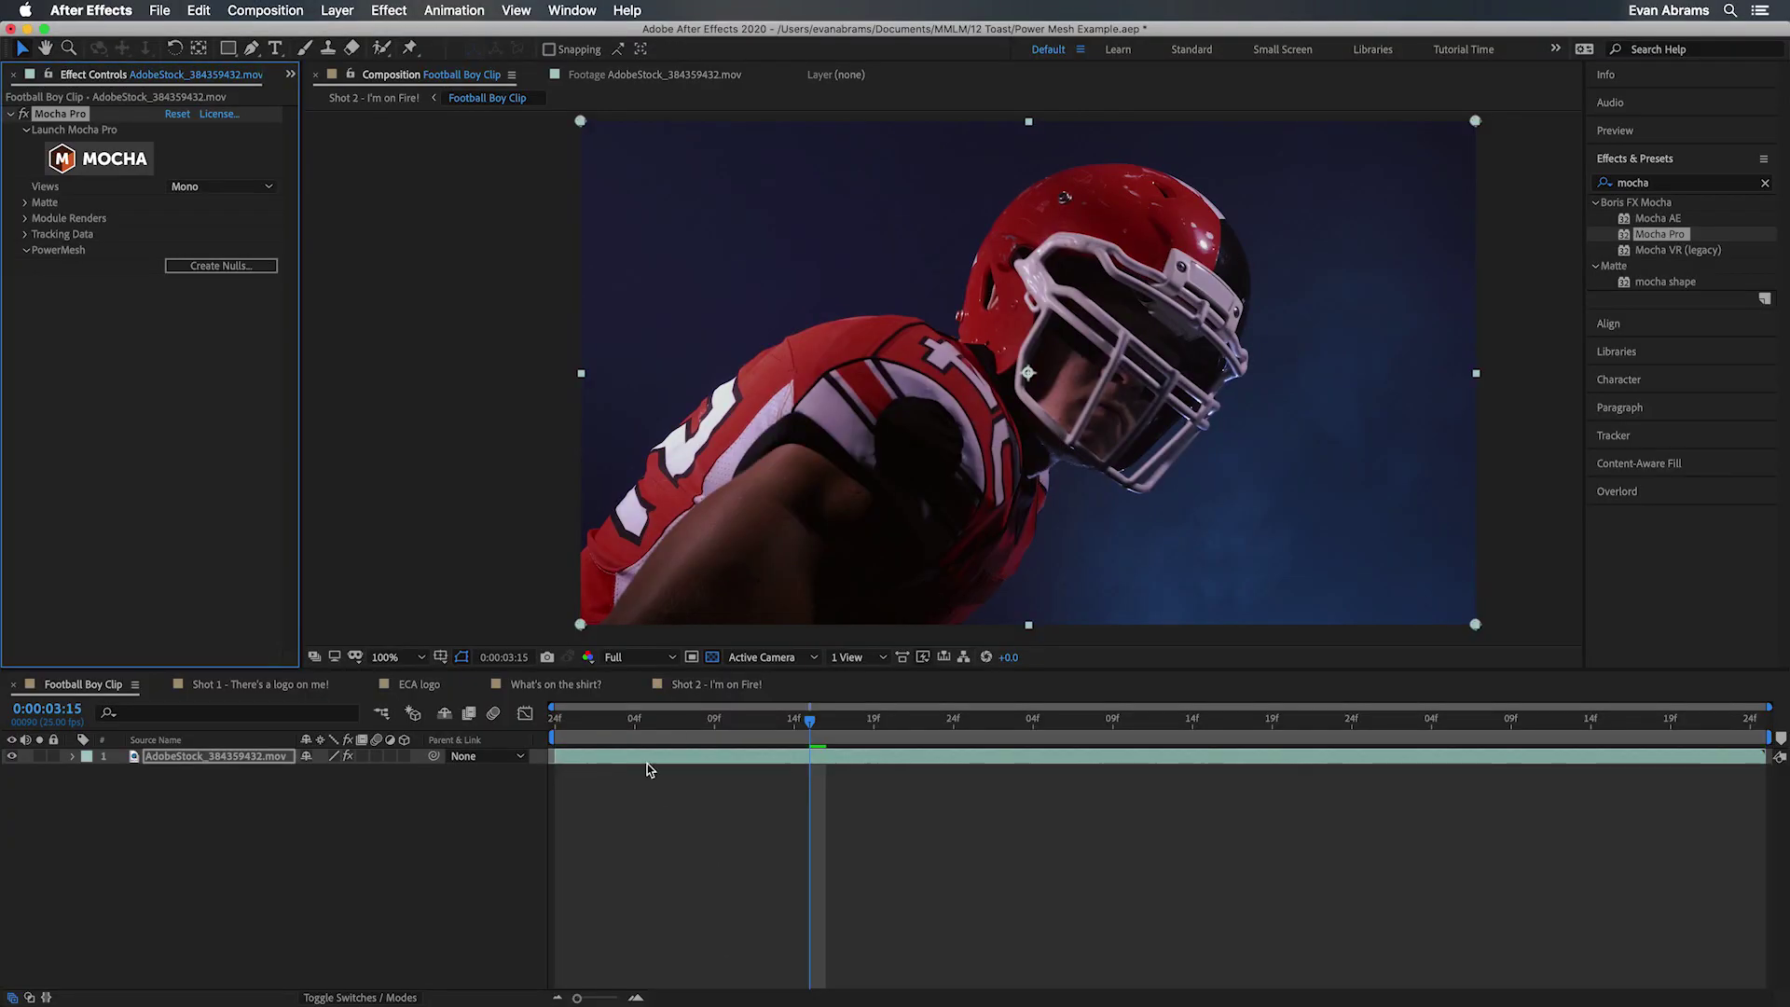
Step: Create the PowerMesh nulls from the football footage's Mocha Pro effect
left_click(106, 314)
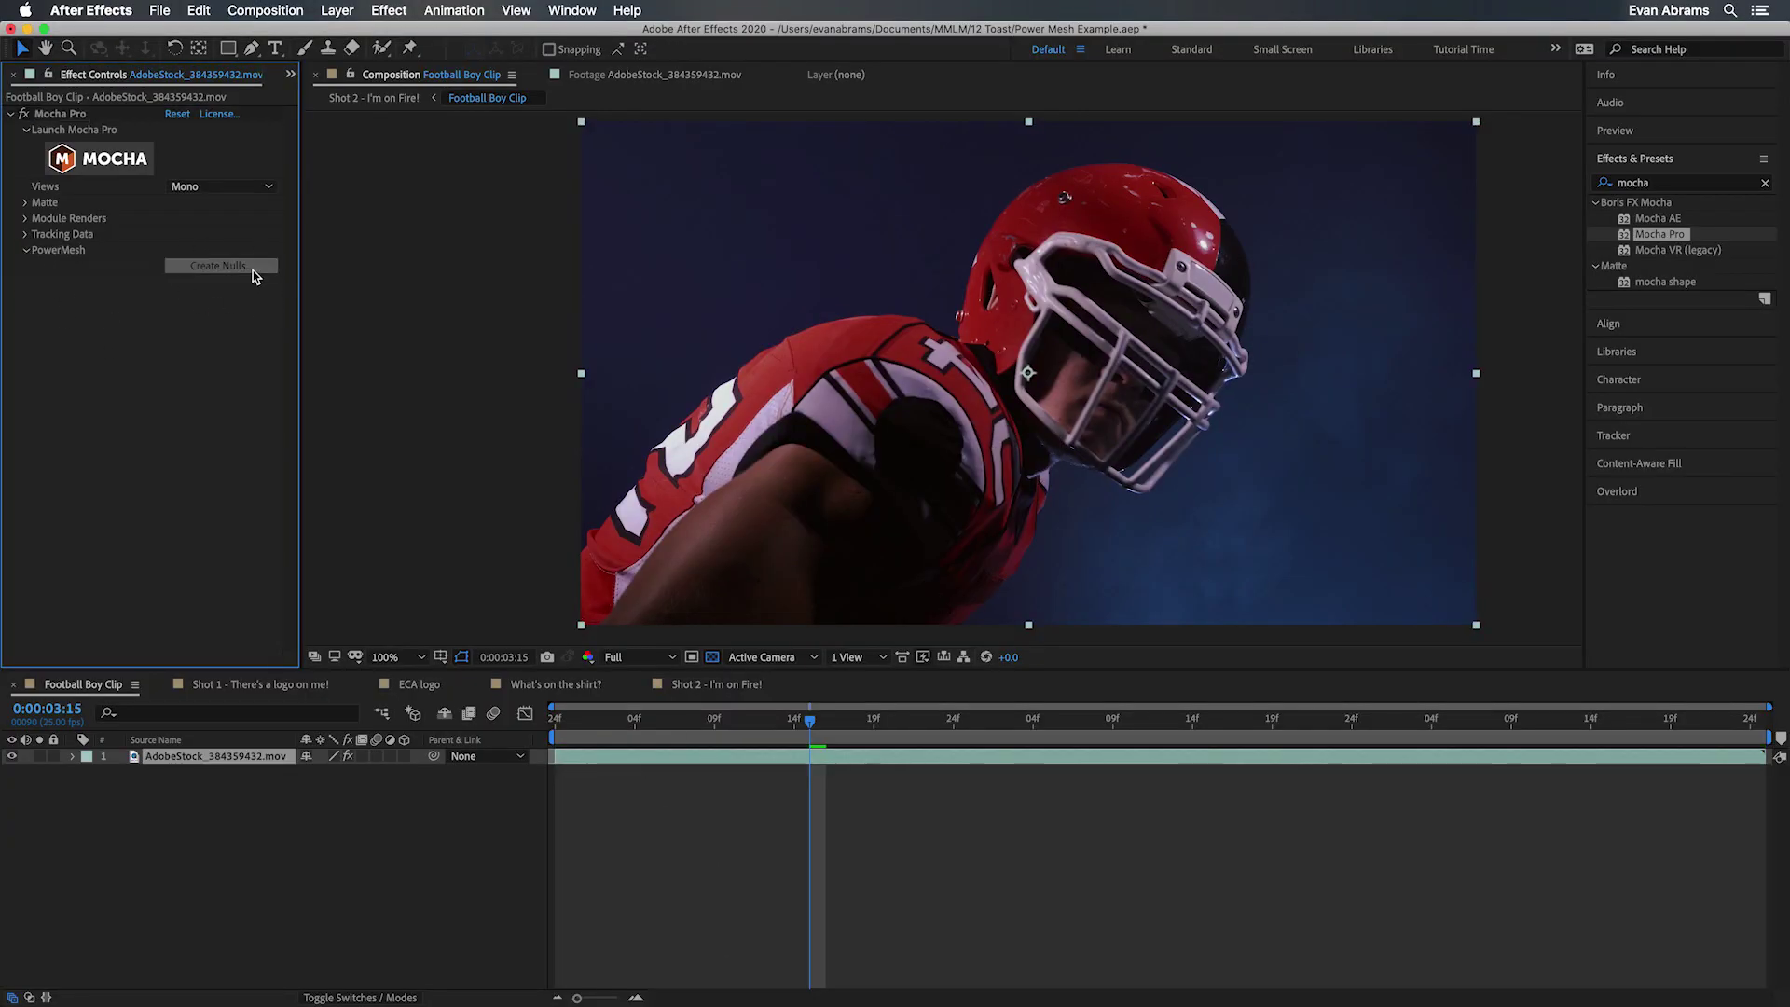
left_click(253, 268)
left_click(937, 512)
Step: Check meshNull_35's keyframes follow the jersey, return to 2:24, and select all layers
left_click(202, 756)
key("u")
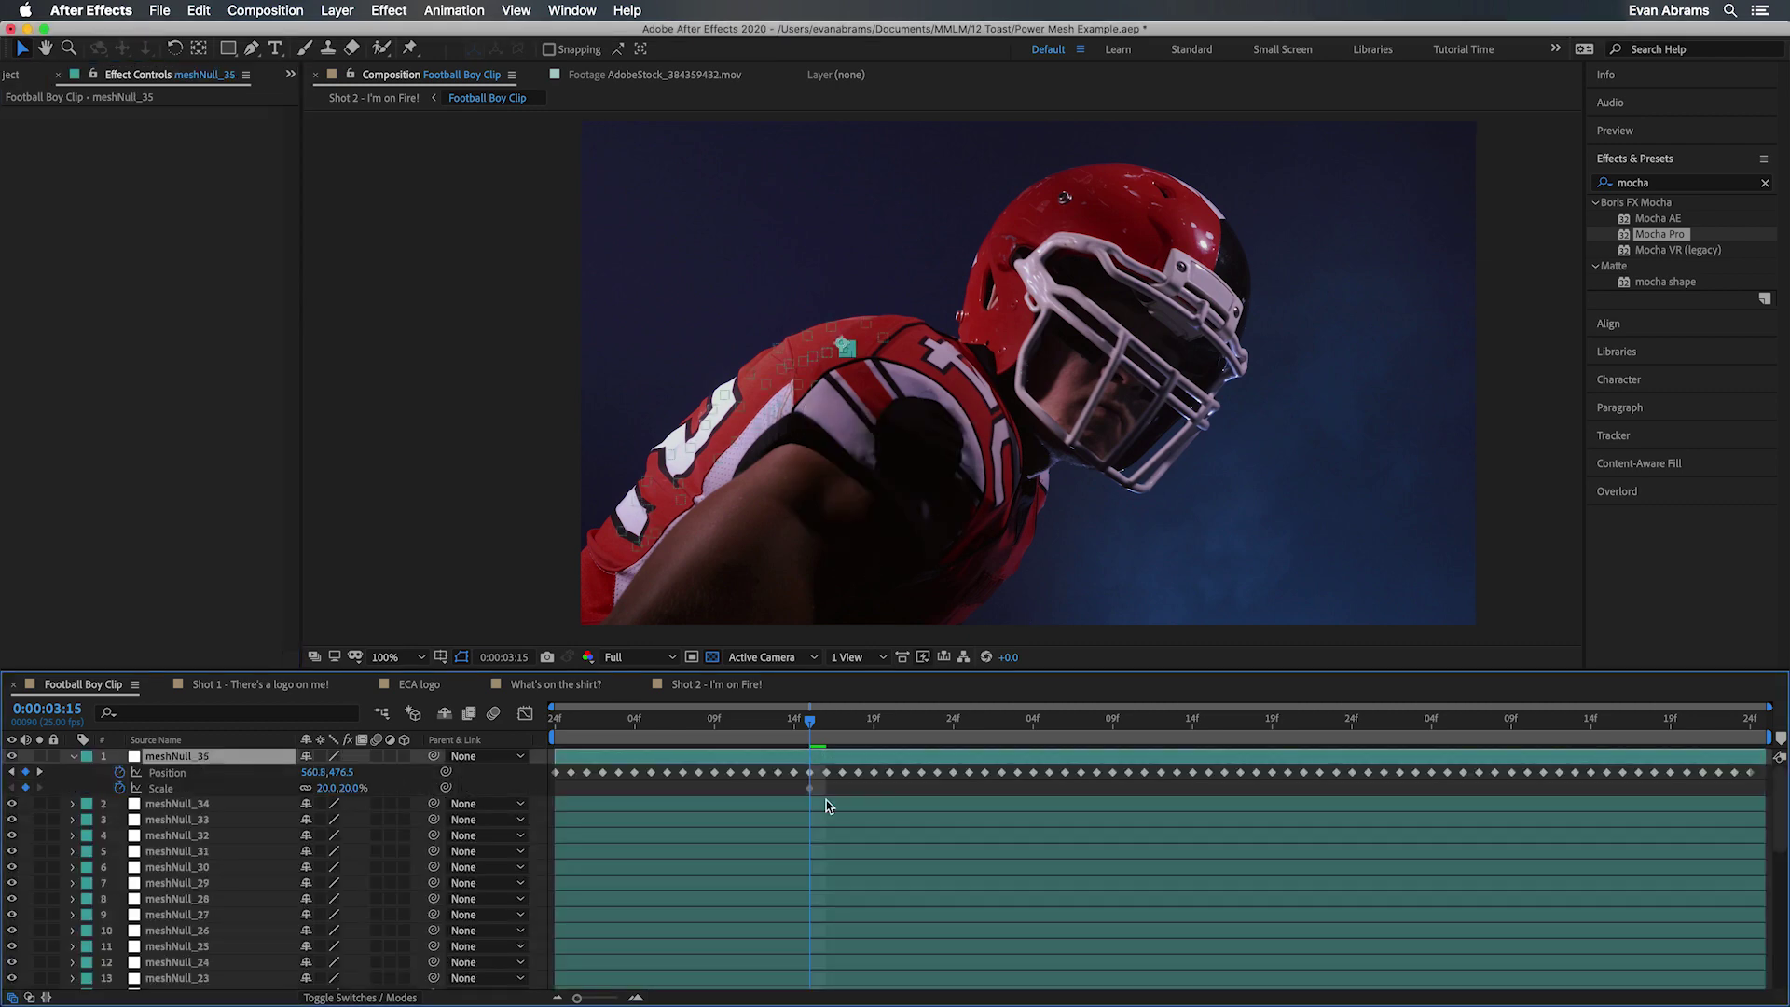
left_click_drag(799, 726, 552, 762)
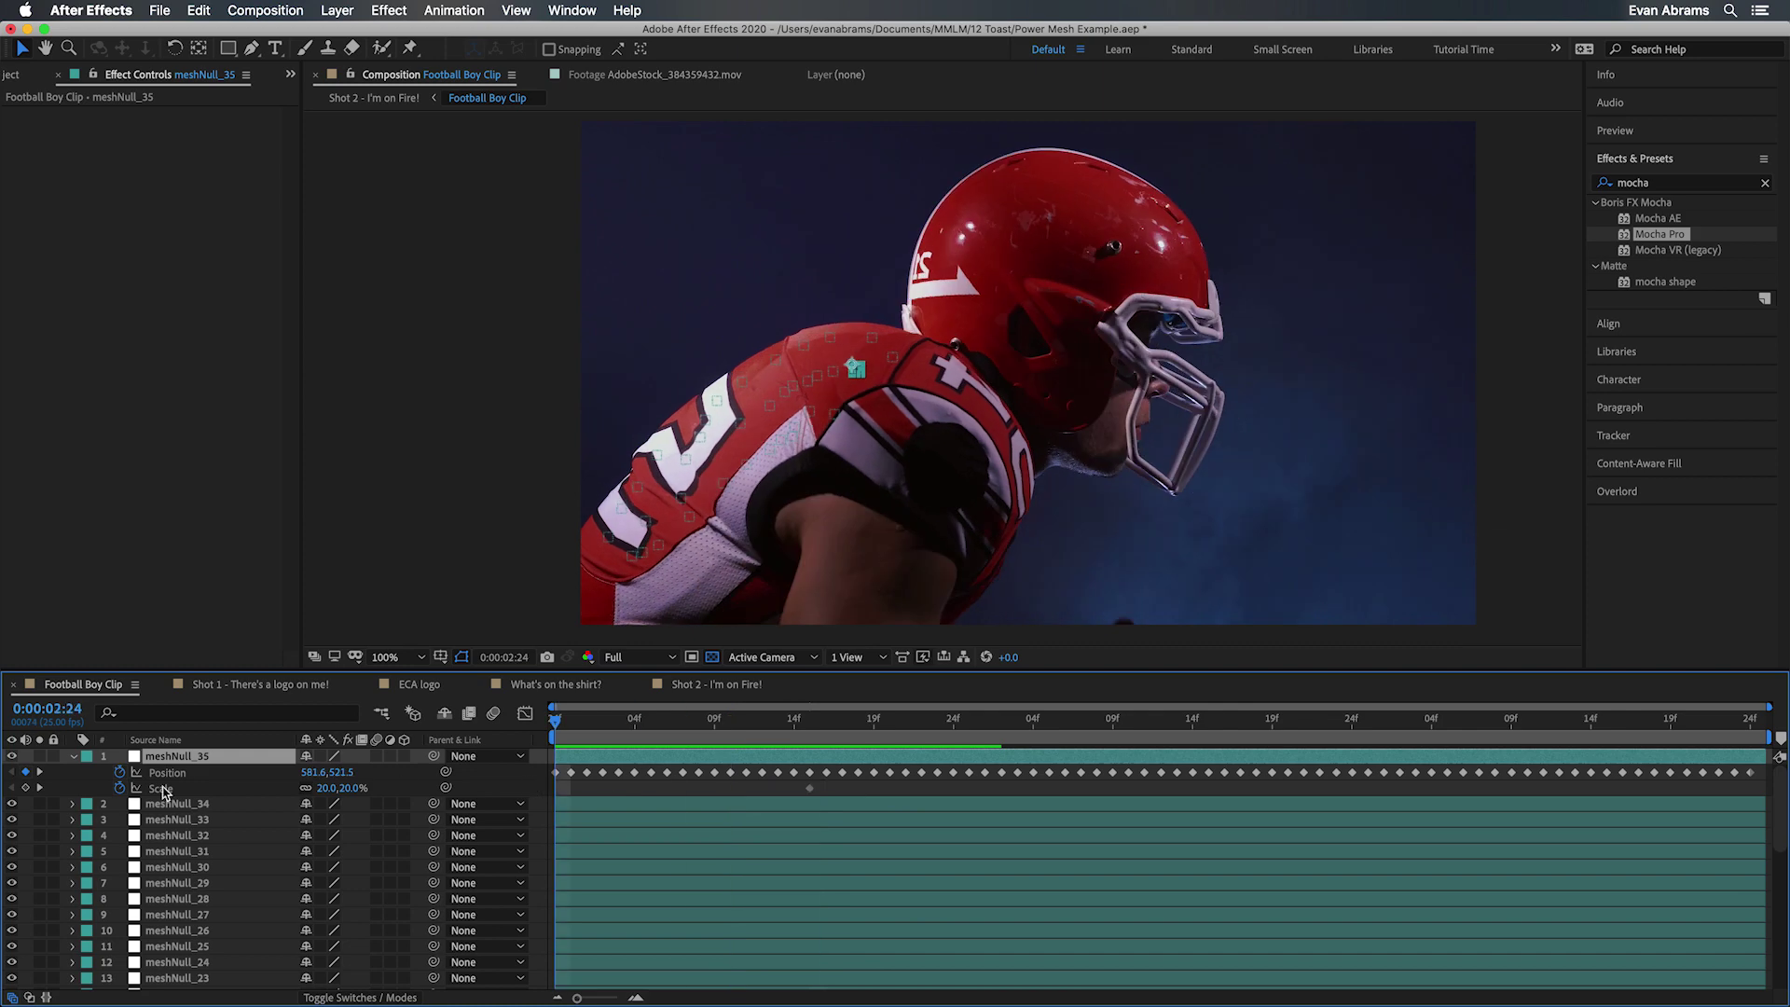
left_click(74, 756)
key("super+a")
Step: Label the mesh nulls Fuchsia, hide the football footage and transparency grid, and move to 5:24
scroll(195, 826, "down", 10)
left_click(186, 984, "super")
left_click(89, 966)
left_click(103, 935)
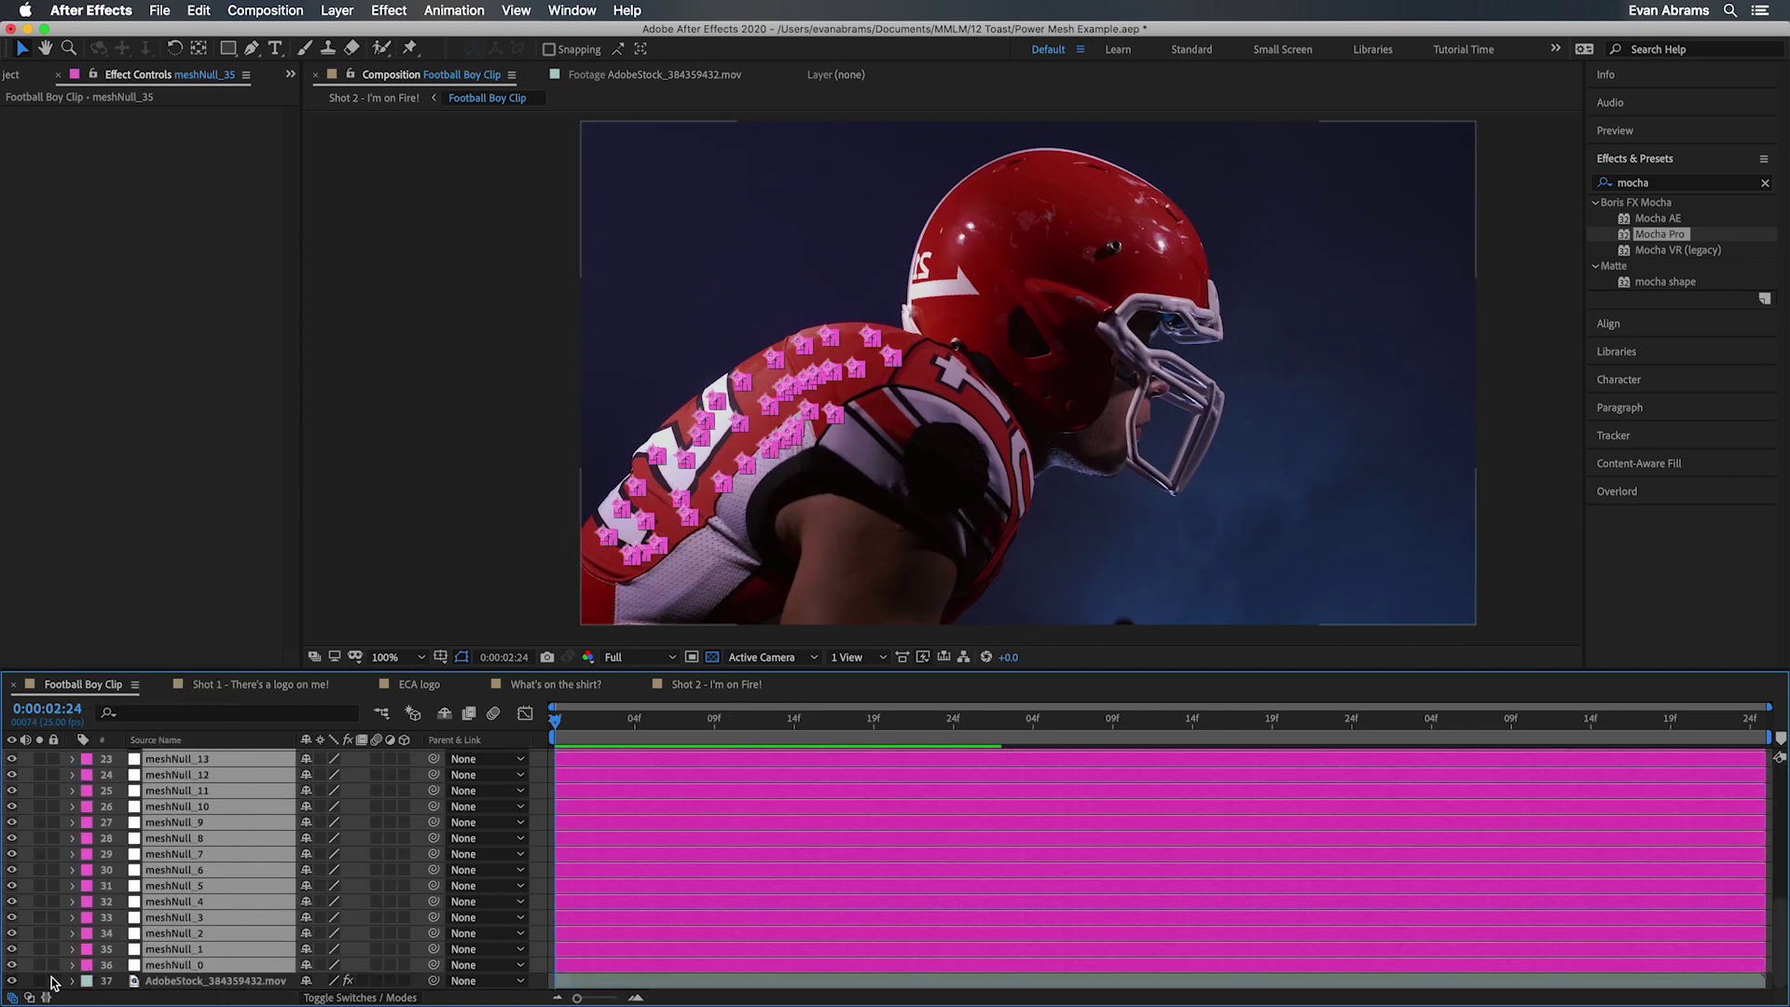
left_click(13, 981)
left_click(712, 658)
left_click_drag(779, 725, 1035, 807)
left_click(548, 958)
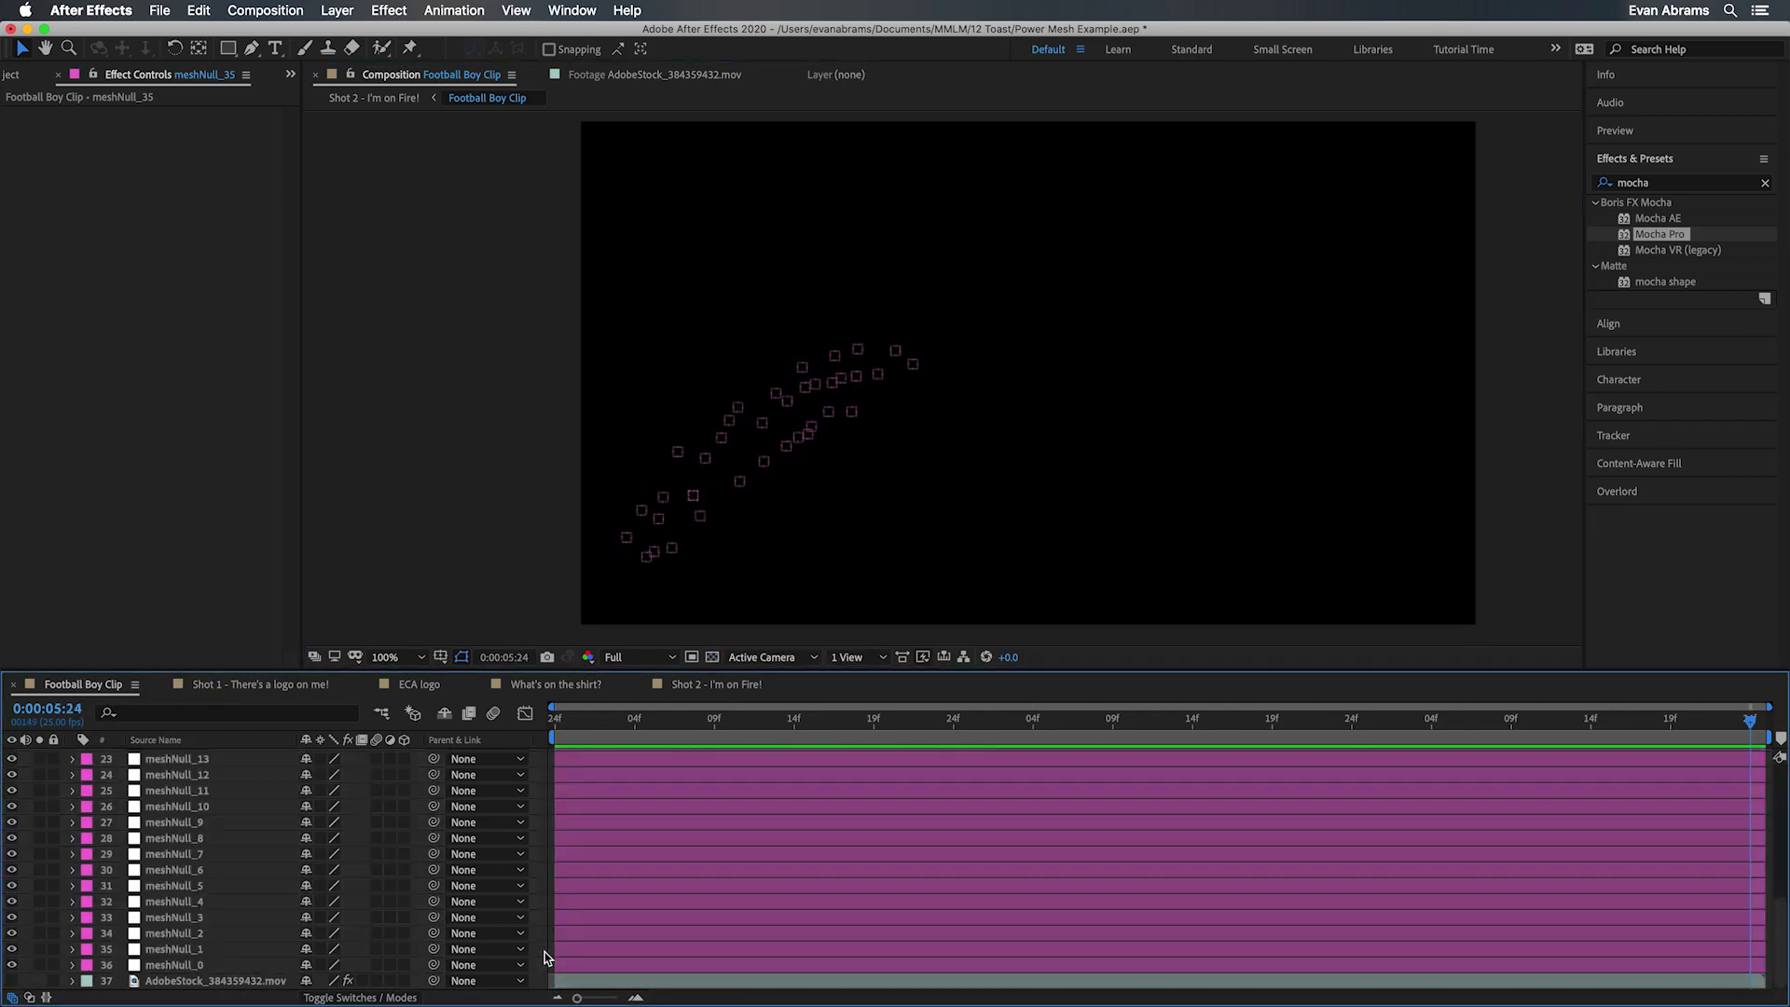
Step: Pick seven mesh nulls along the jersey and label them Yellow
scroll(848, 373, "up", 1)
left_click(899, 377)
left_click(809, 396, "shift")
left_click(718, 433, "shift")
left_click(668, 475, "shift")
left_click(555, 546, "shift")
left_click_drag(568, 589, 704, 407)
left_click(599, 484, "shift")
left_click(573, 562, "shift")
scroll(572, 559, "down", 1)
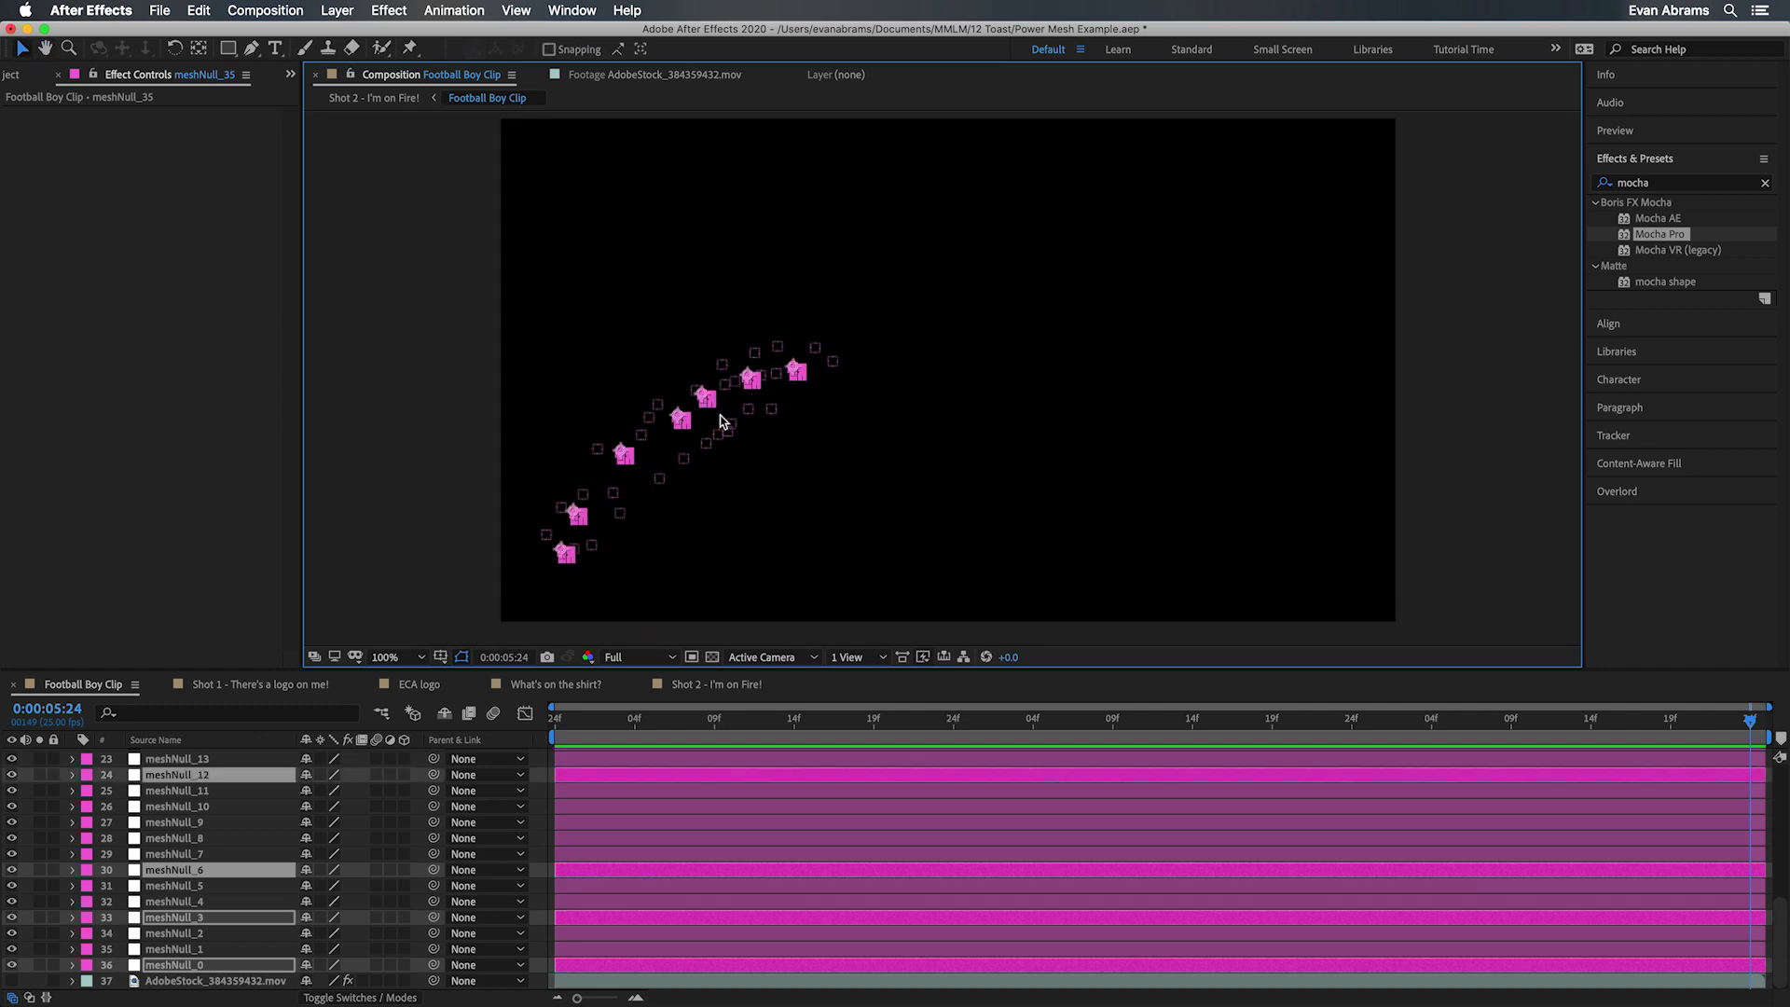
scroll(208, 807, "up", 10)
left_click_drag(201, 803, 191, 751)
left_click(86, 851)
left_click(131, 683)
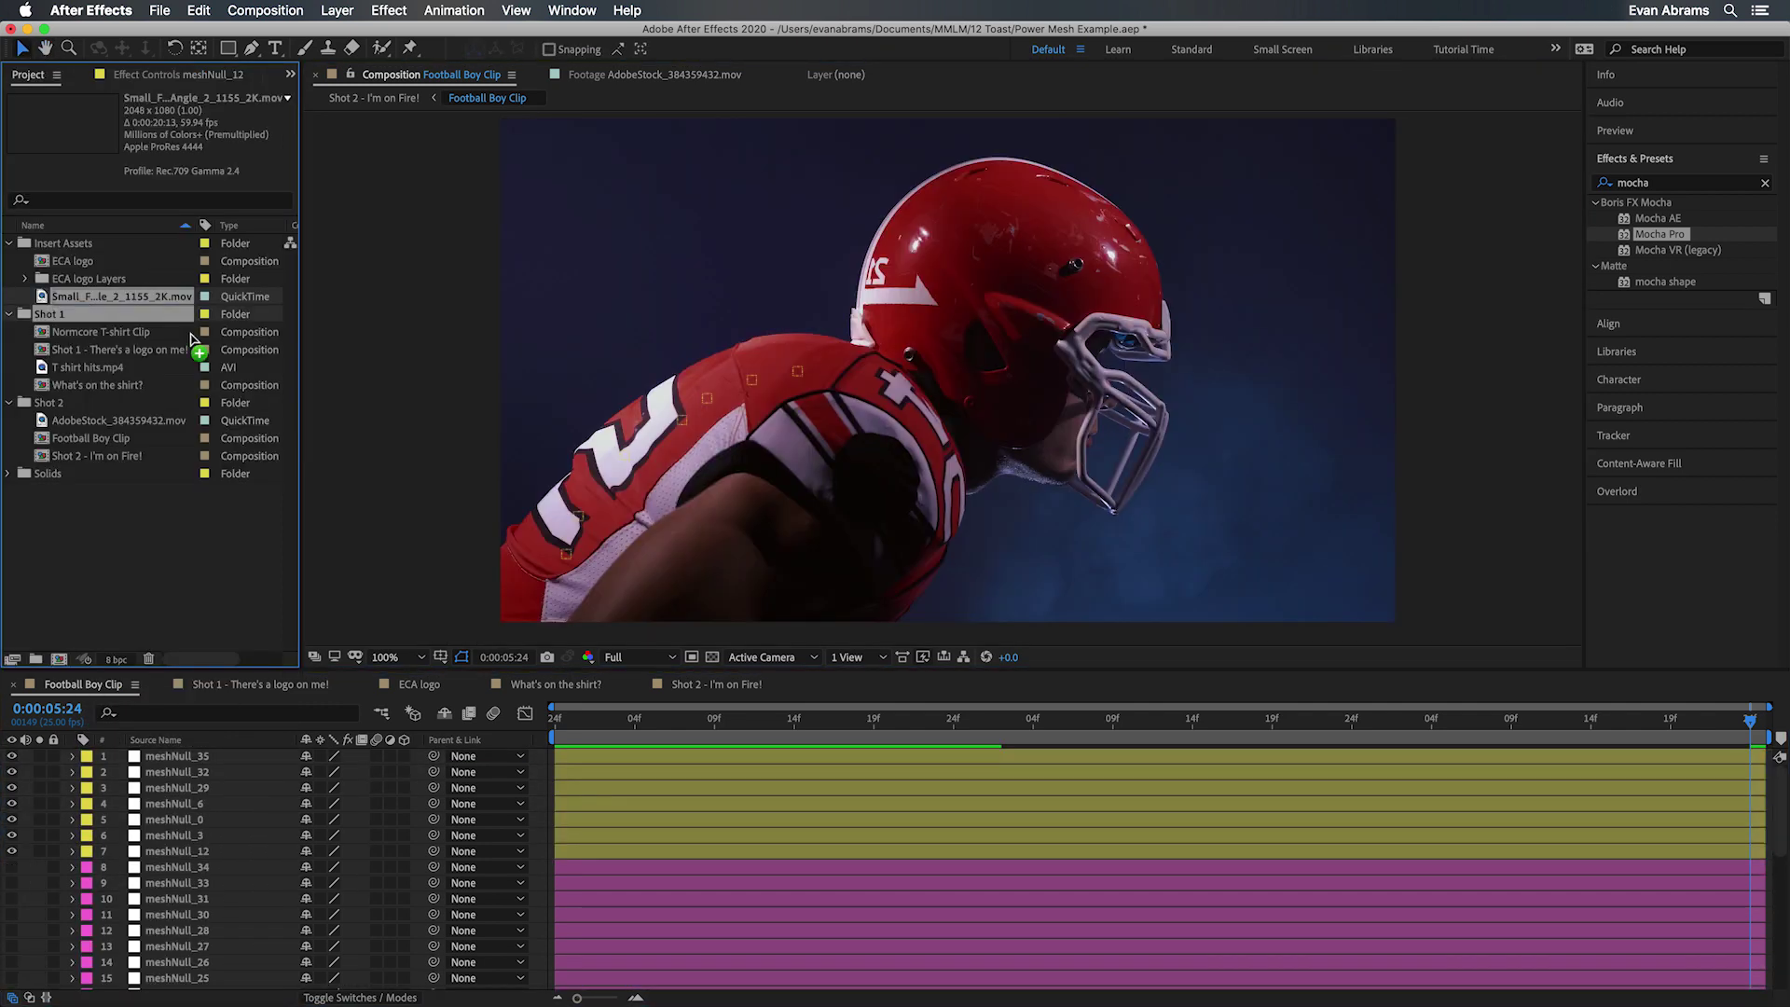
Step: Position the fire clip up over the player's shoulder
left_click_drag(802, 524, 737, 375)
key("w")
key("v")
scroll(704, 394, "down", 1)
key("w")
key("v")
left_click_drag(675, 377, 678, 365)
right_click(673, 372)
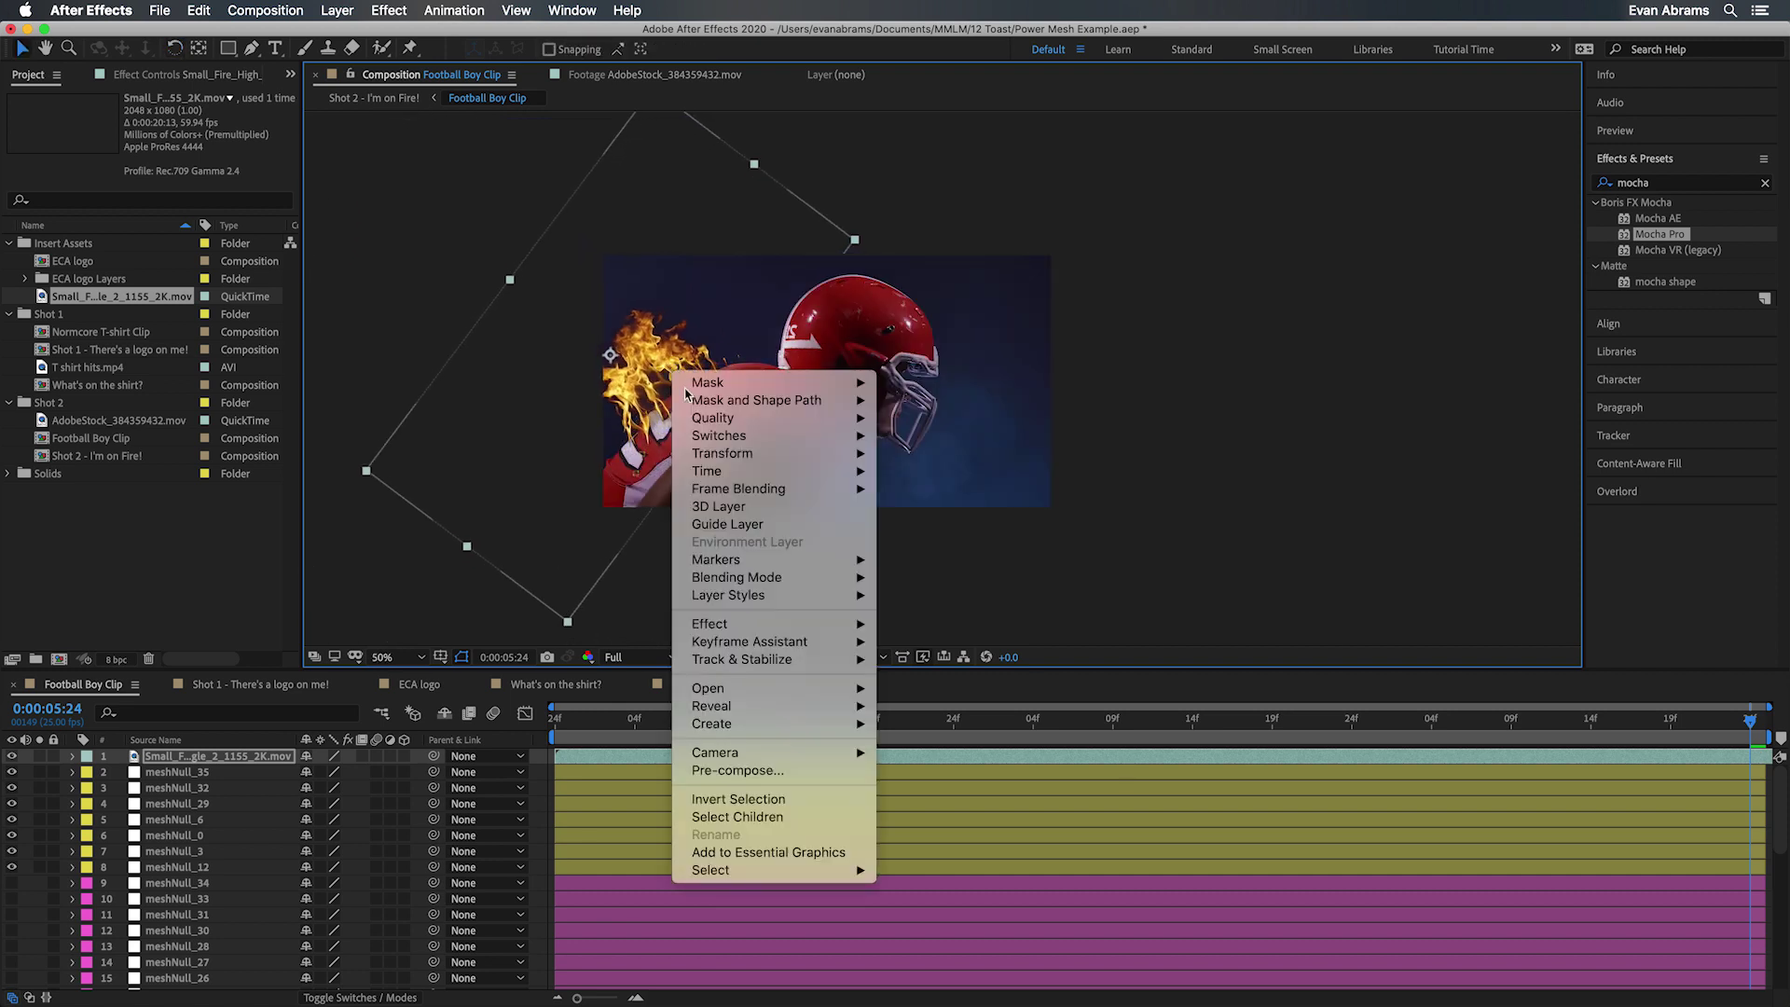
Step: Flip the fire clip horizontally, rotate it about 26° clockwise, and enlarge it
mouse_move(738, 453)
left_click(942, 593)
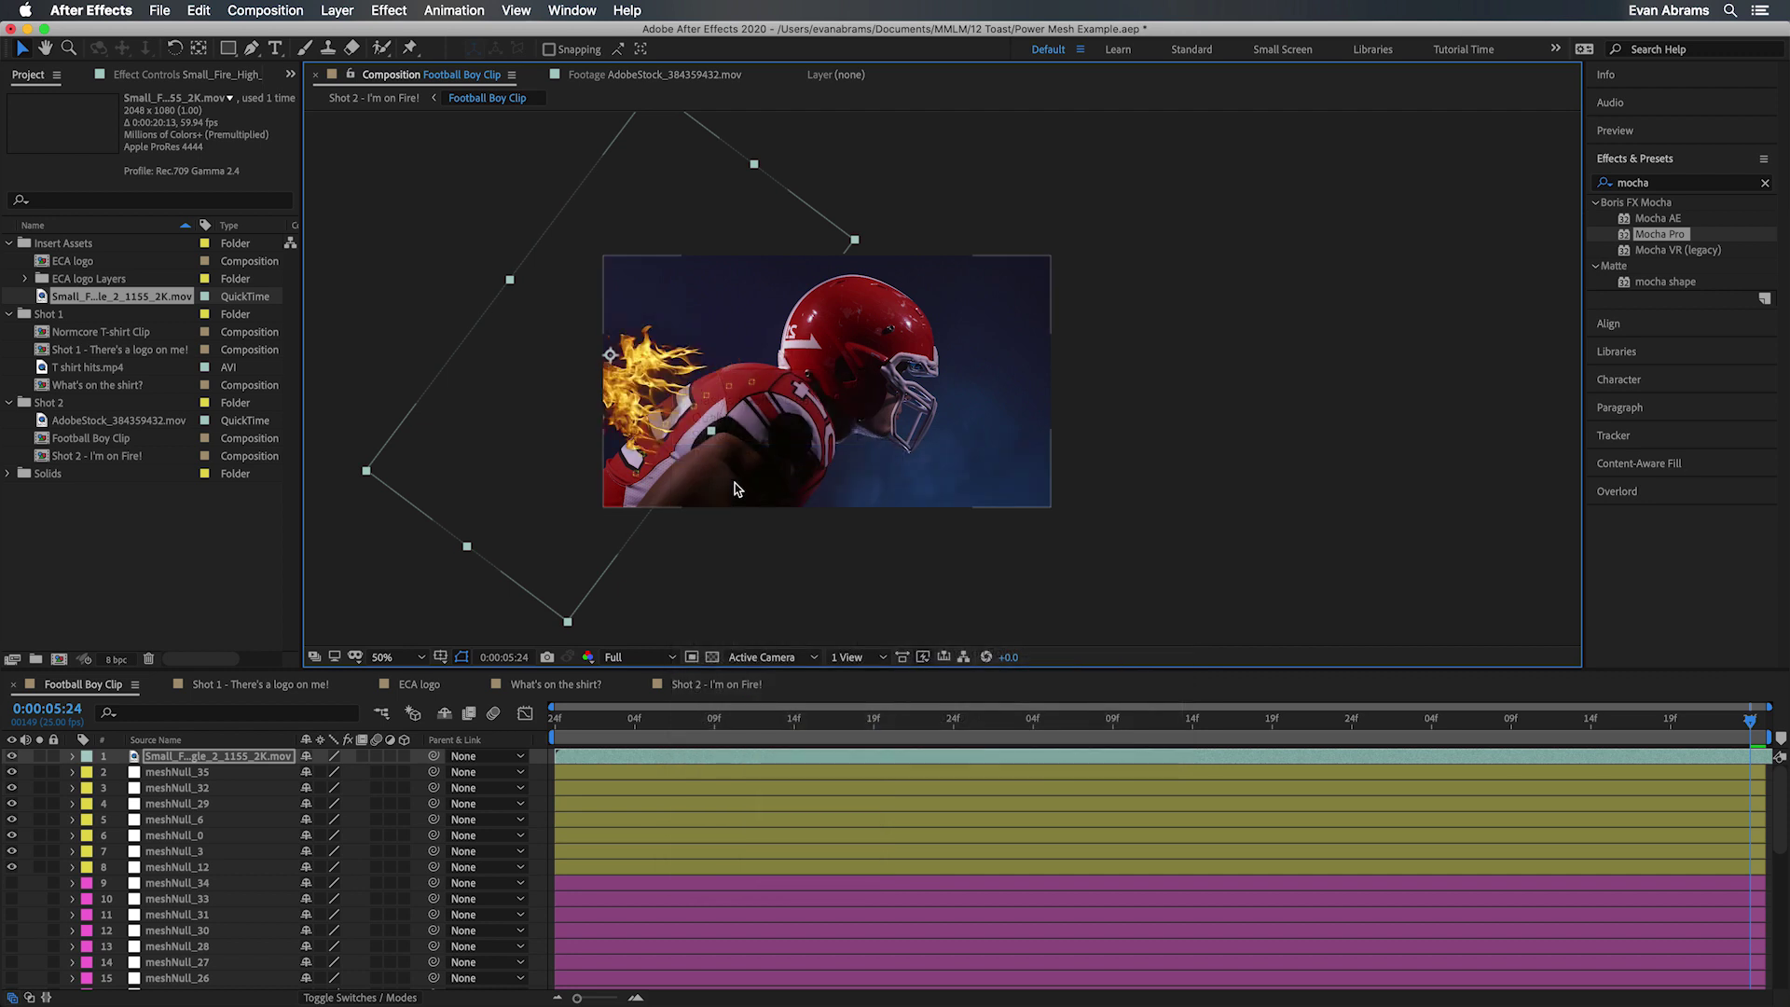
key("w")
mouse_move(682, 377)
left_mouse_down()
mouse_move(651, 399)
mouse_move(688, 371)
left_mouse_up()
key("v")
left_click_drag(867, 231, 926, 172)
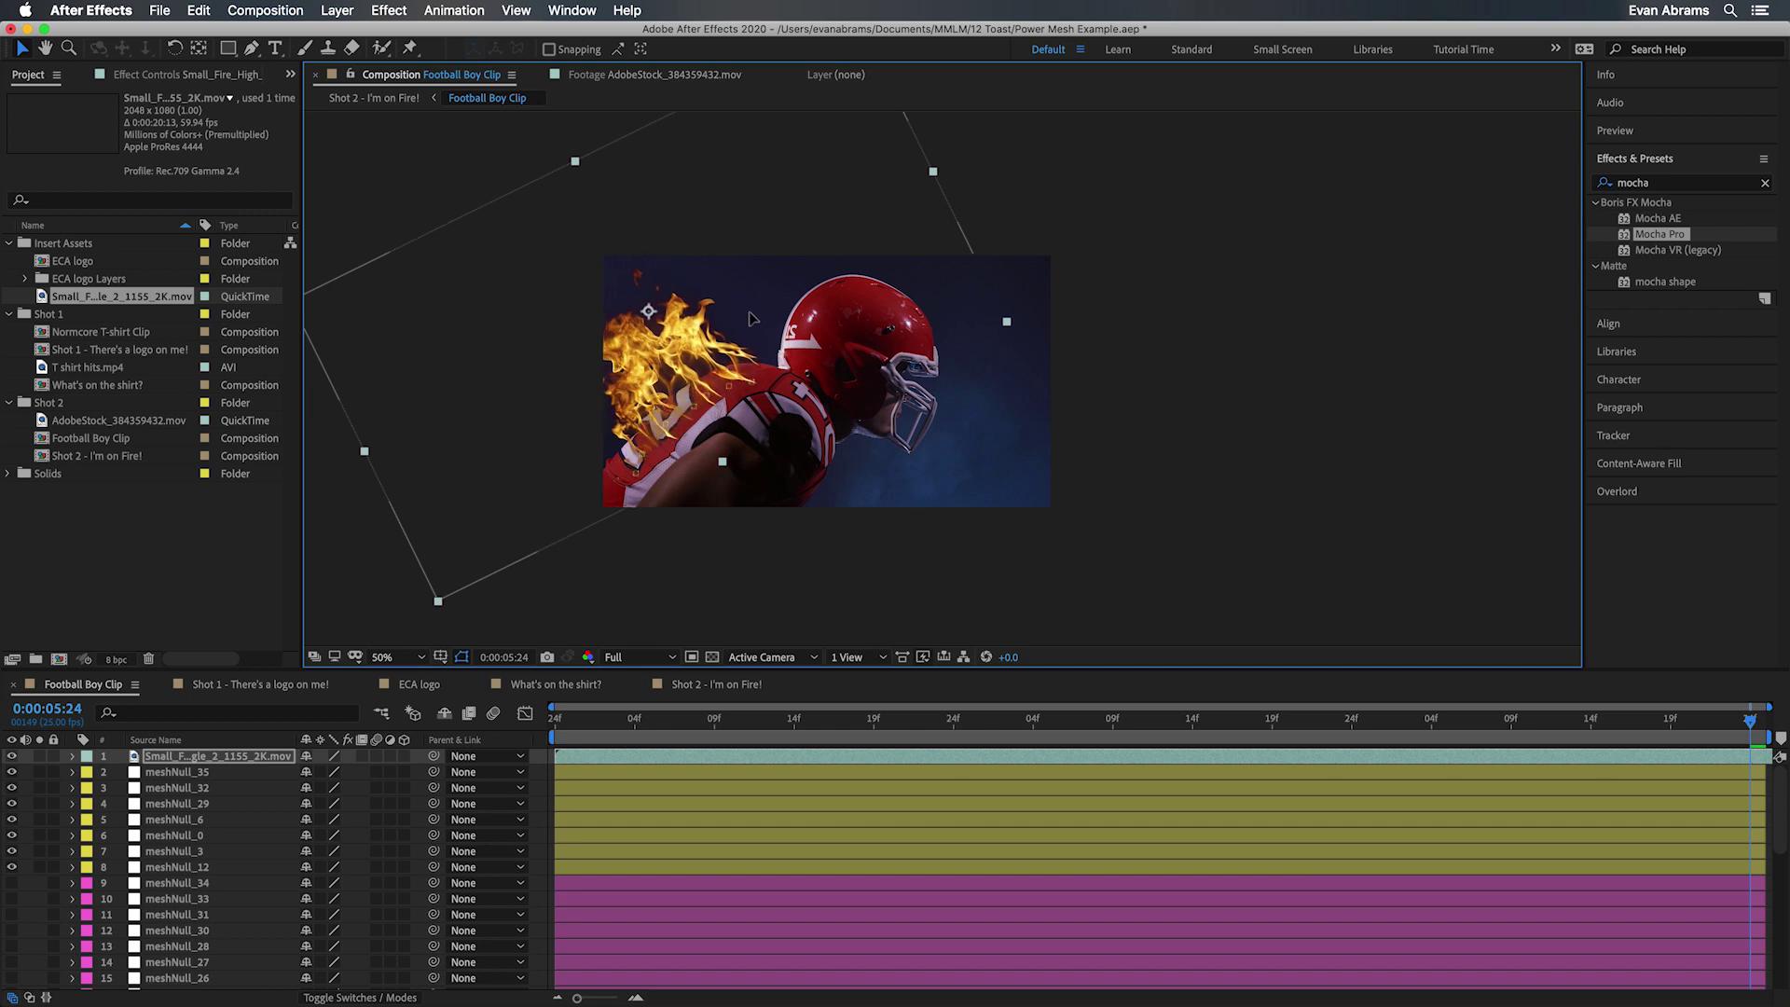
Step: Fine-tune the fire clip's size and position, then pre-compose the fire layer
scroll(705, 356, "up", 2)
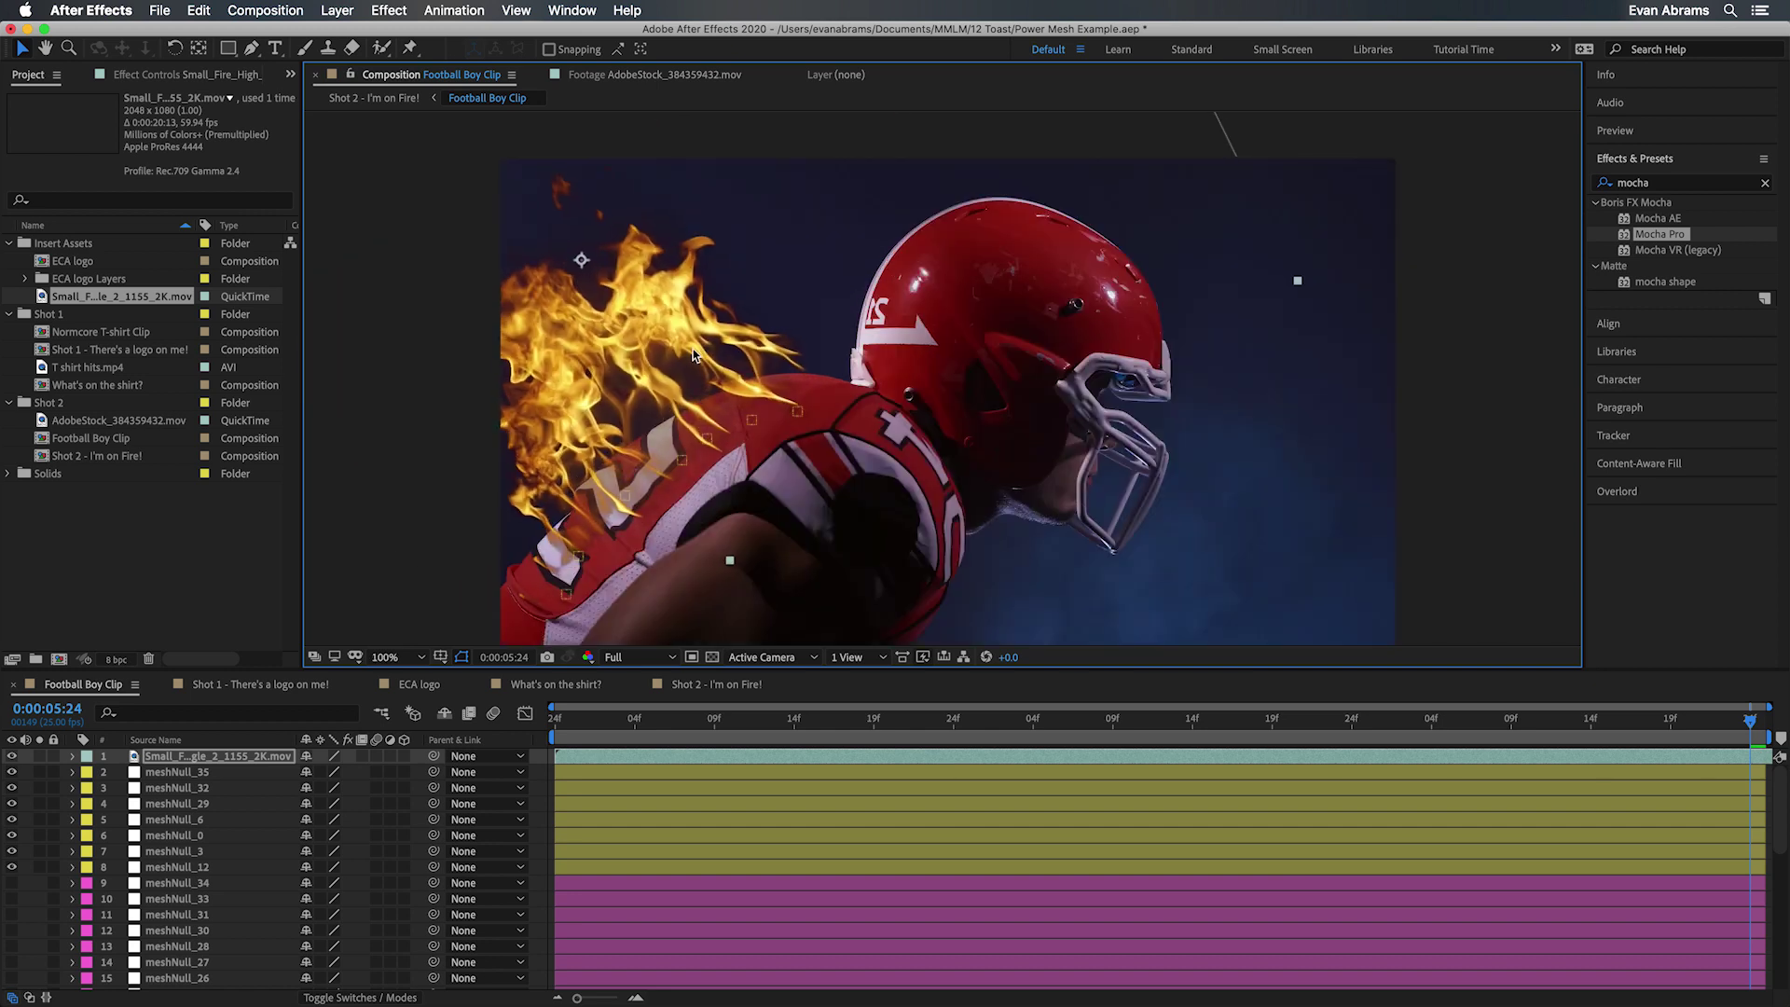
scroll(692, 349, "down", 2)
left_click_drag(981, 319, 974, 319)
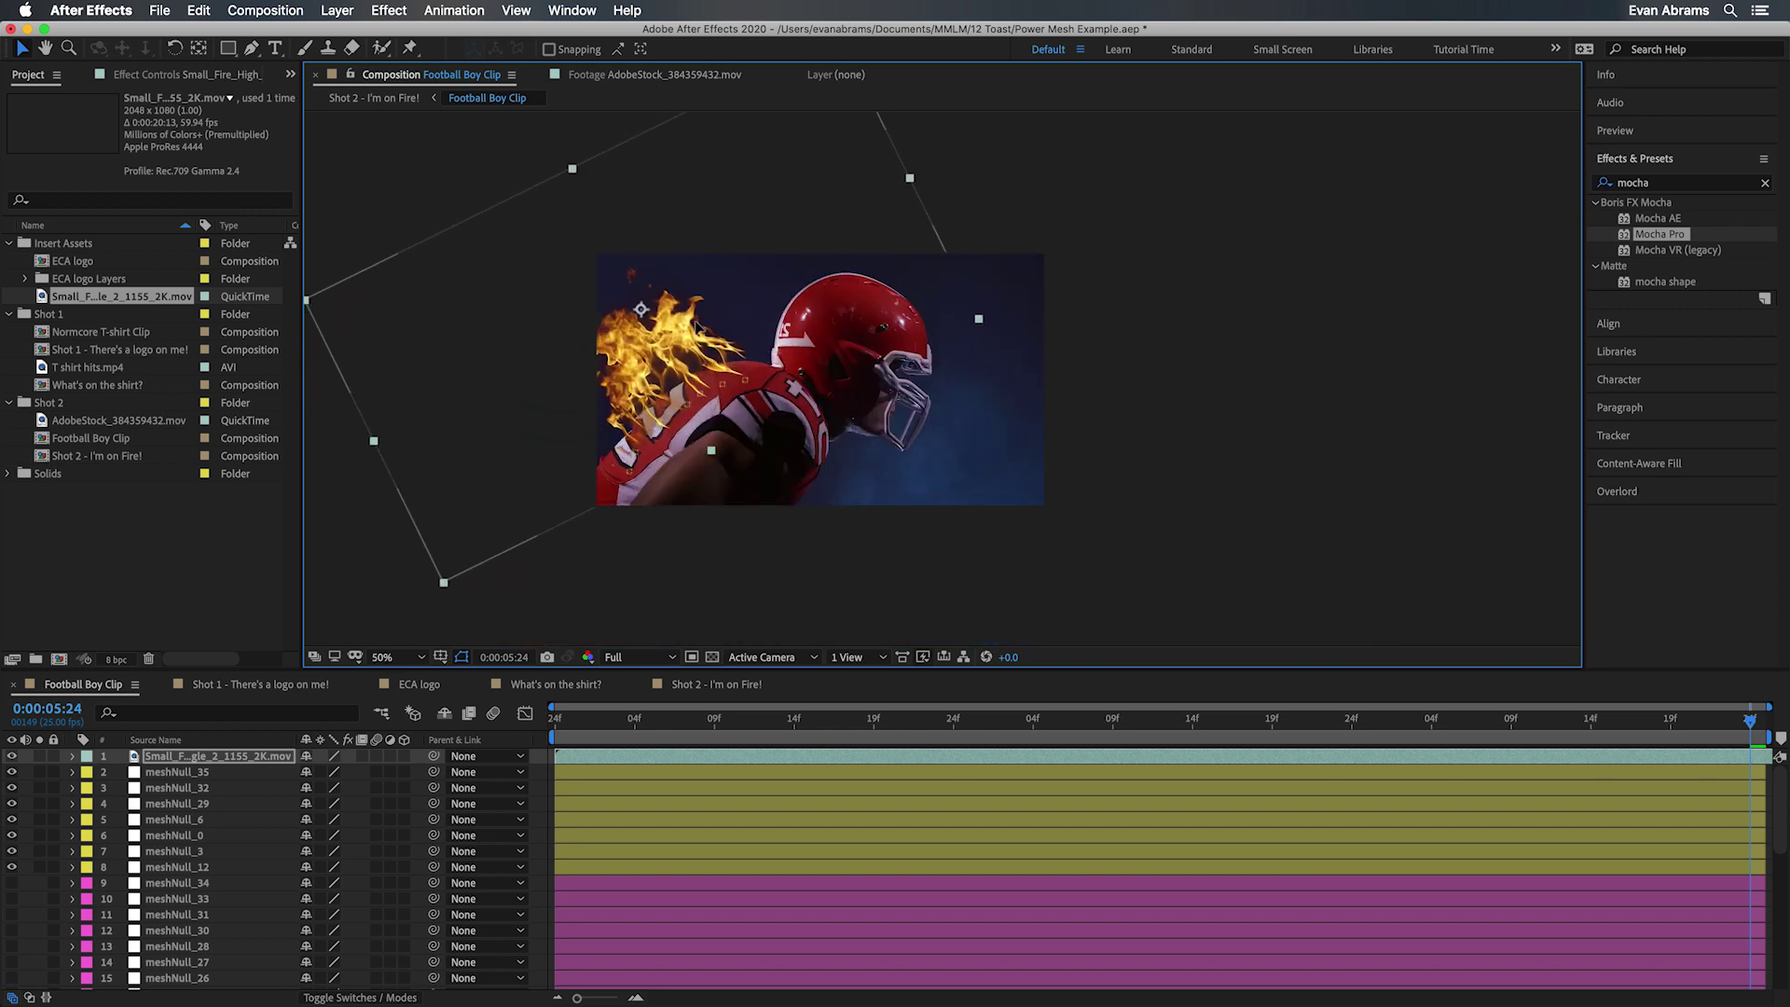
left_click_drag(698, 314, 698, 317)
left_click(632, 759)
key("super+shift+c")
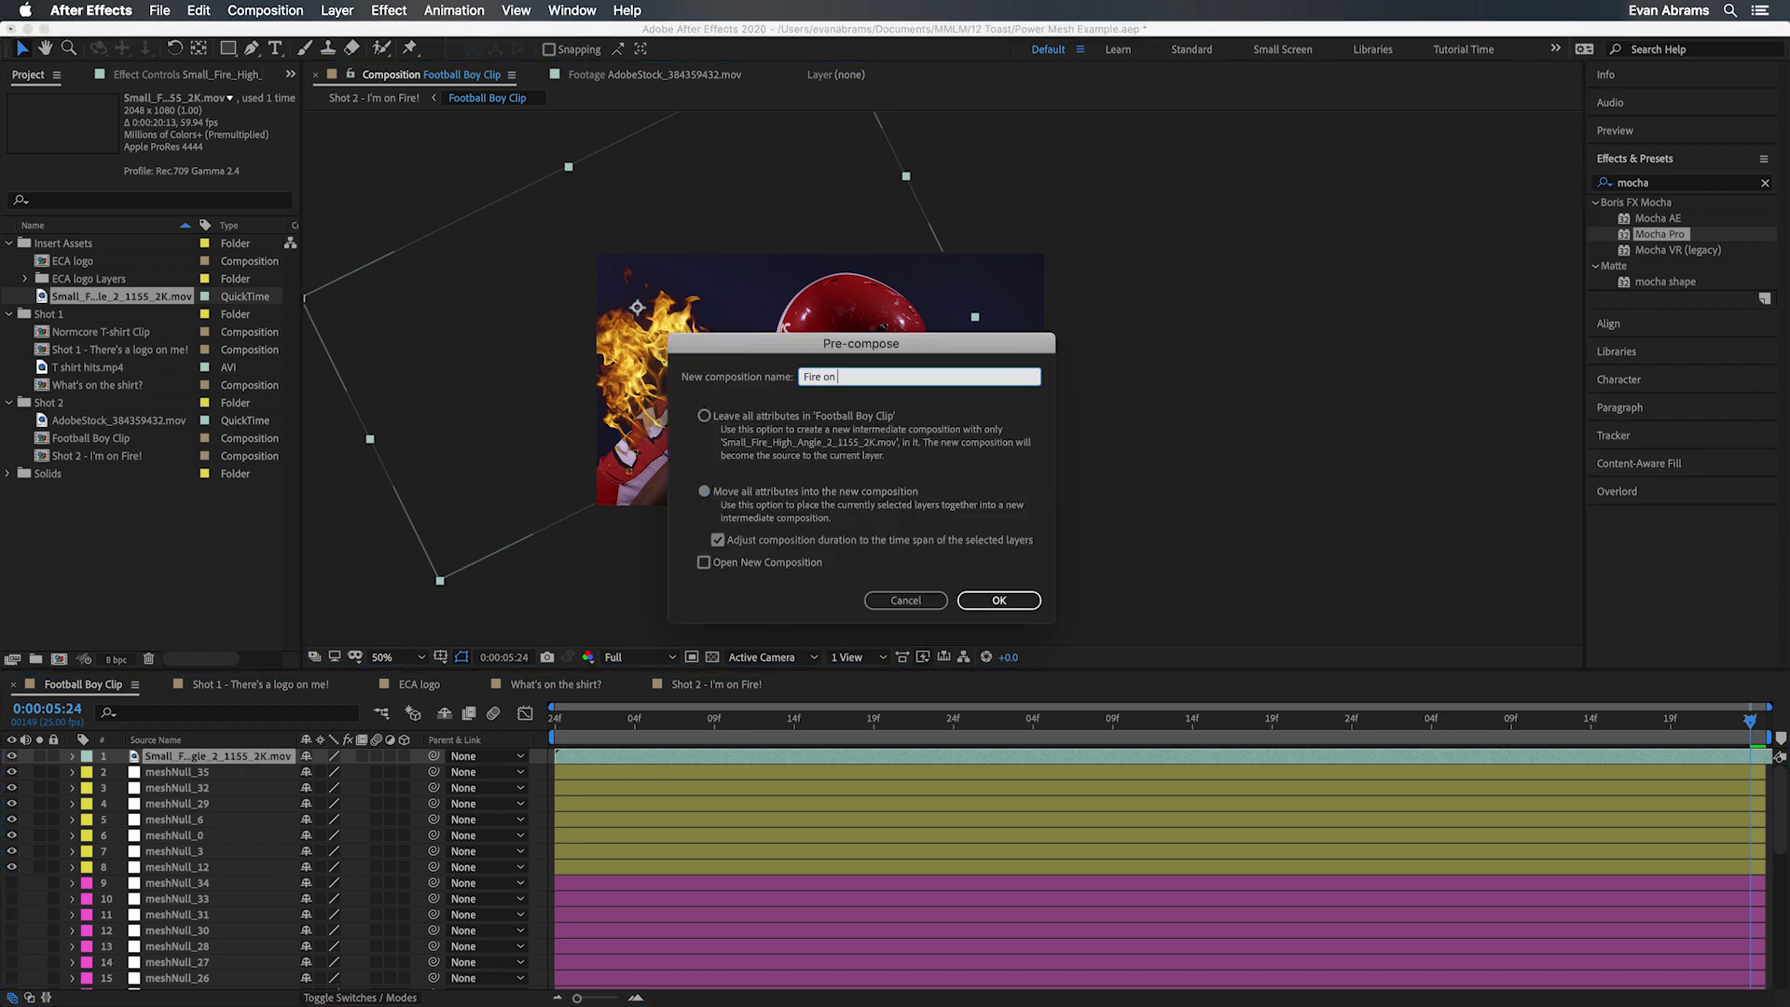
Step: Create the Fire on player precomp, open it, and resize it to 2497×1405
left_click(998, 601)
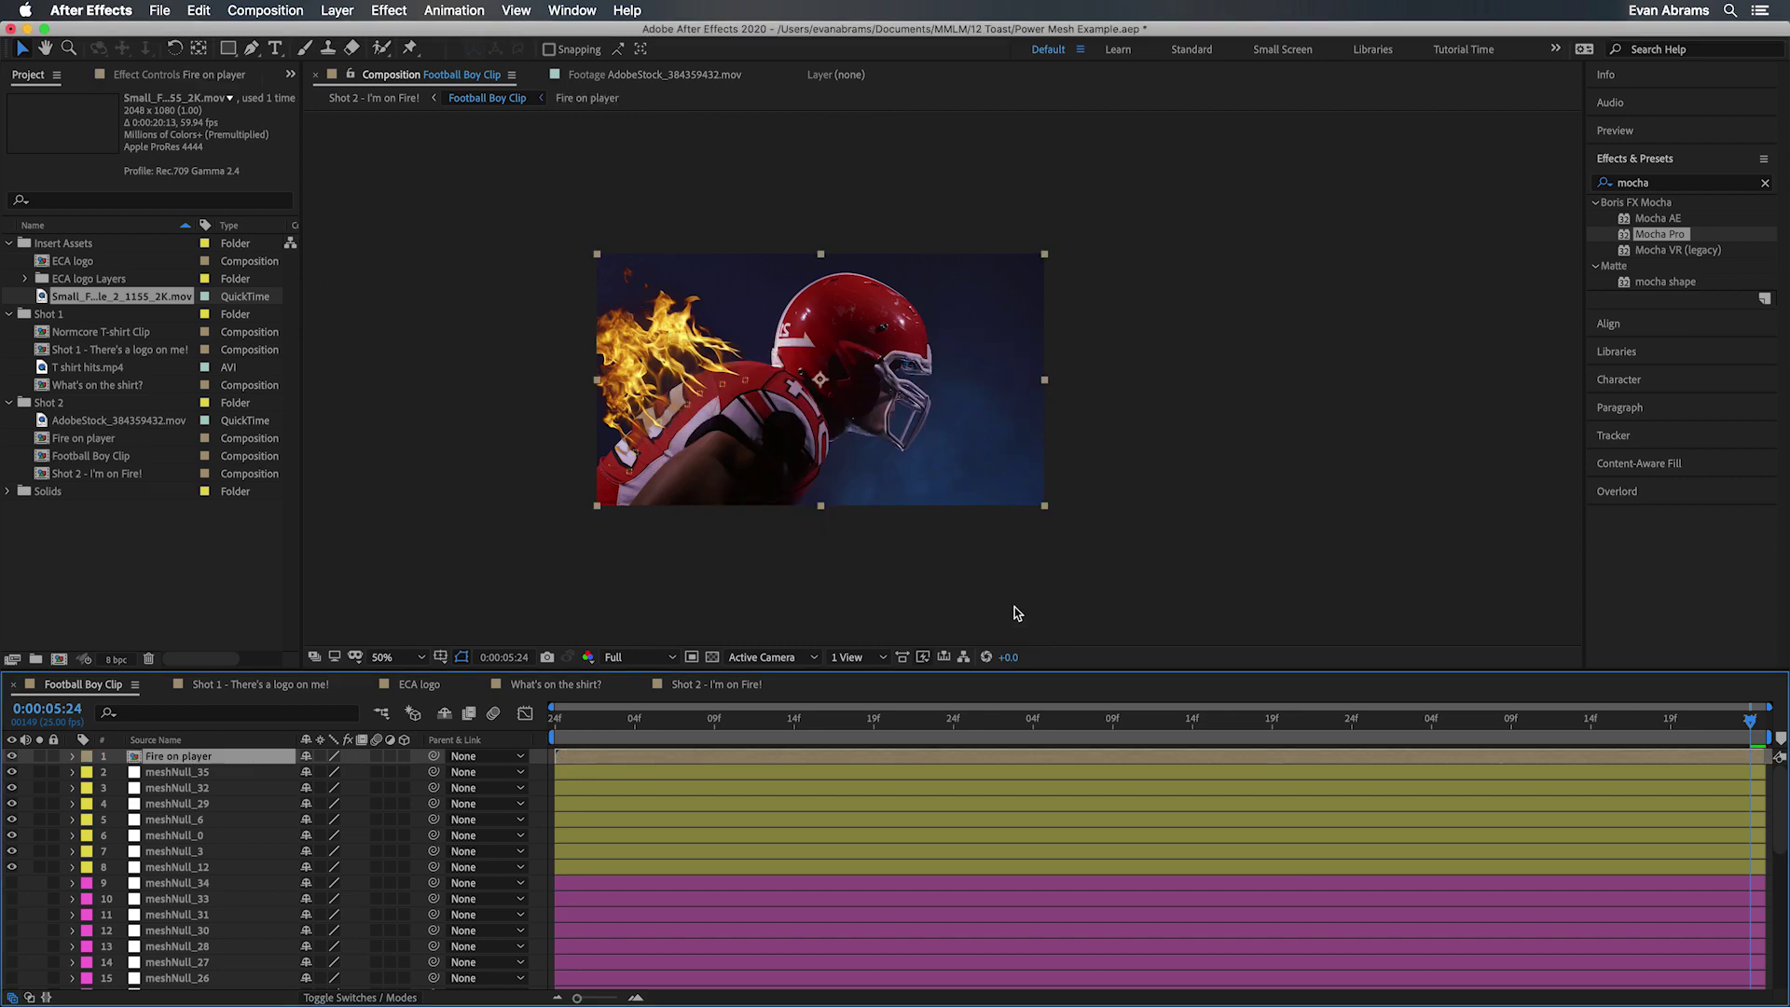
double_click(776, 755)
right_click(897, 710)
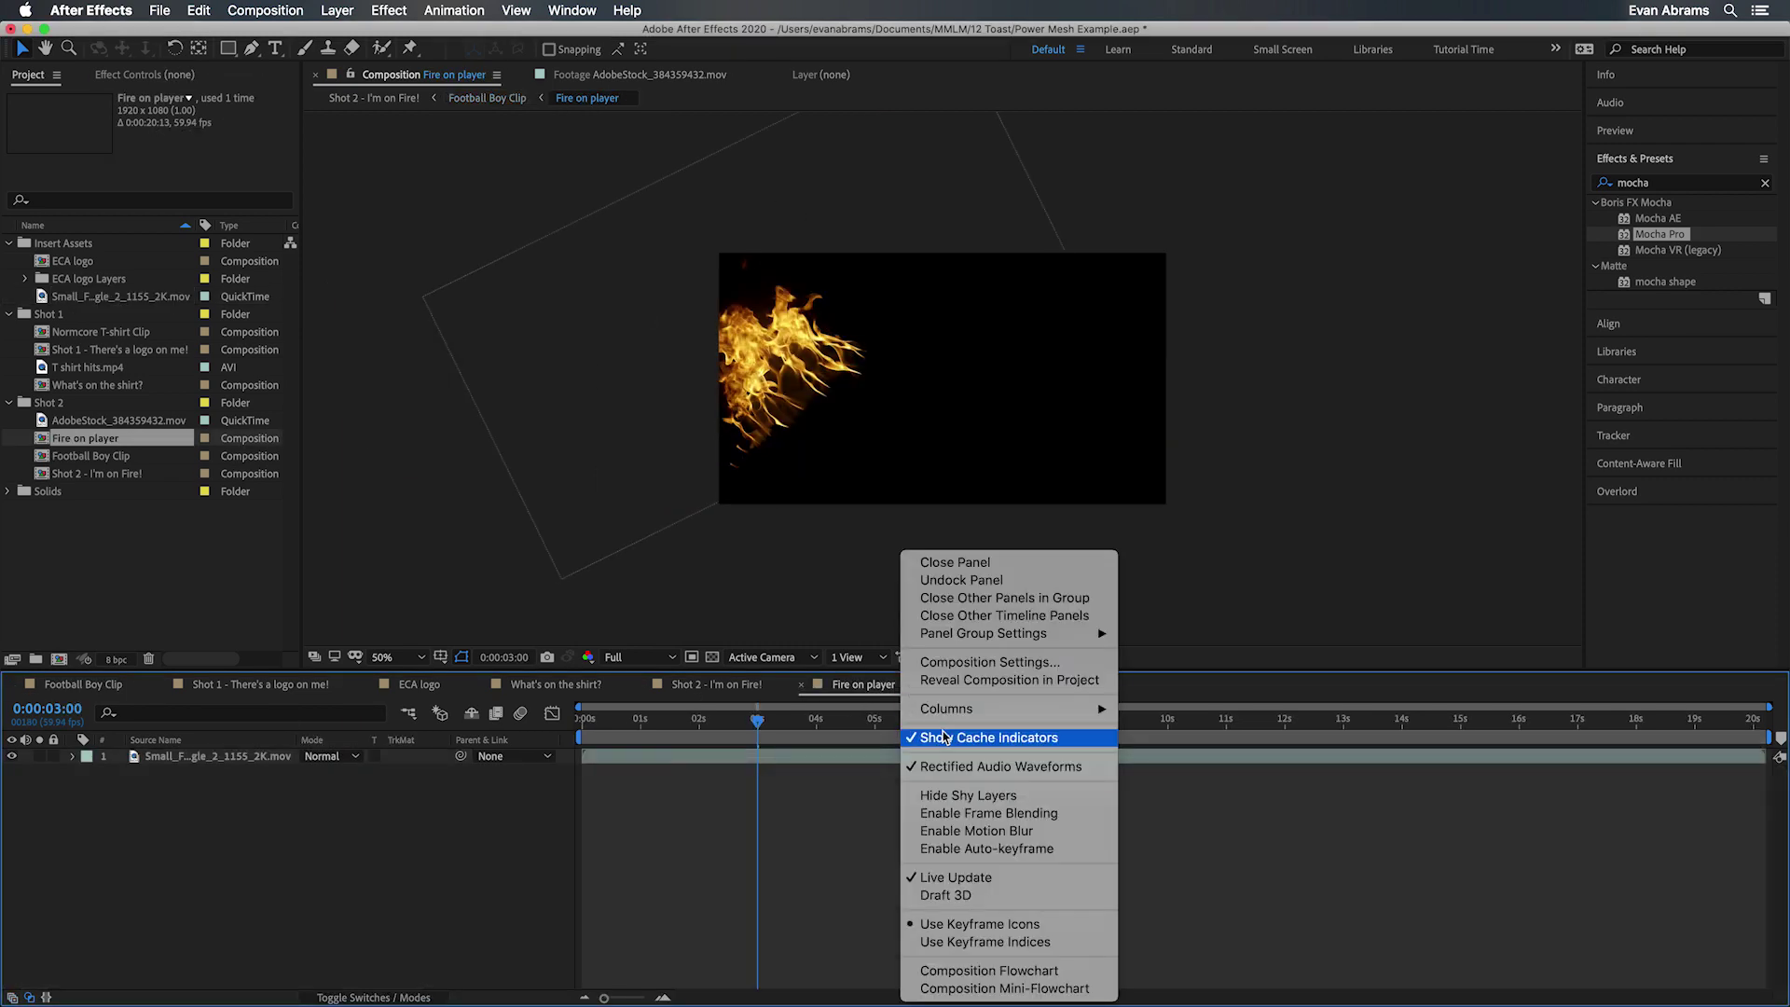
left_click(932, 655)
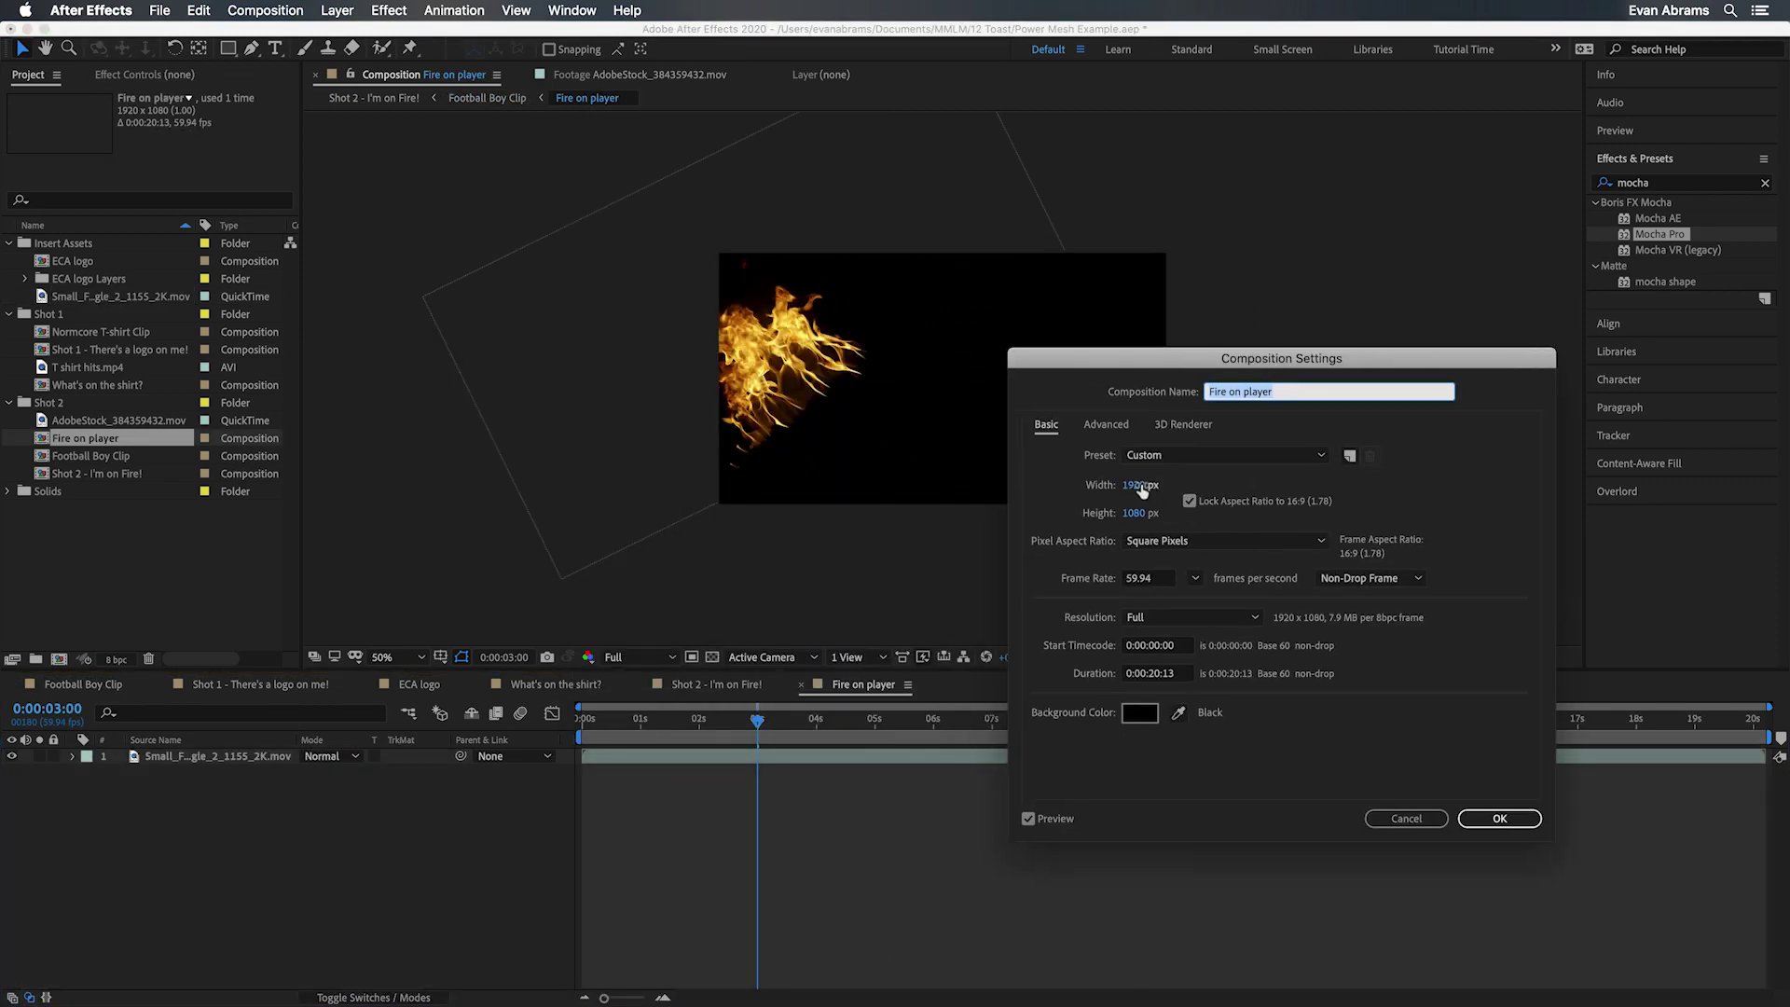
left_click_drag(1141, 488, 1305, 488)
left_click_drag(1136, 494, 1221, 493)
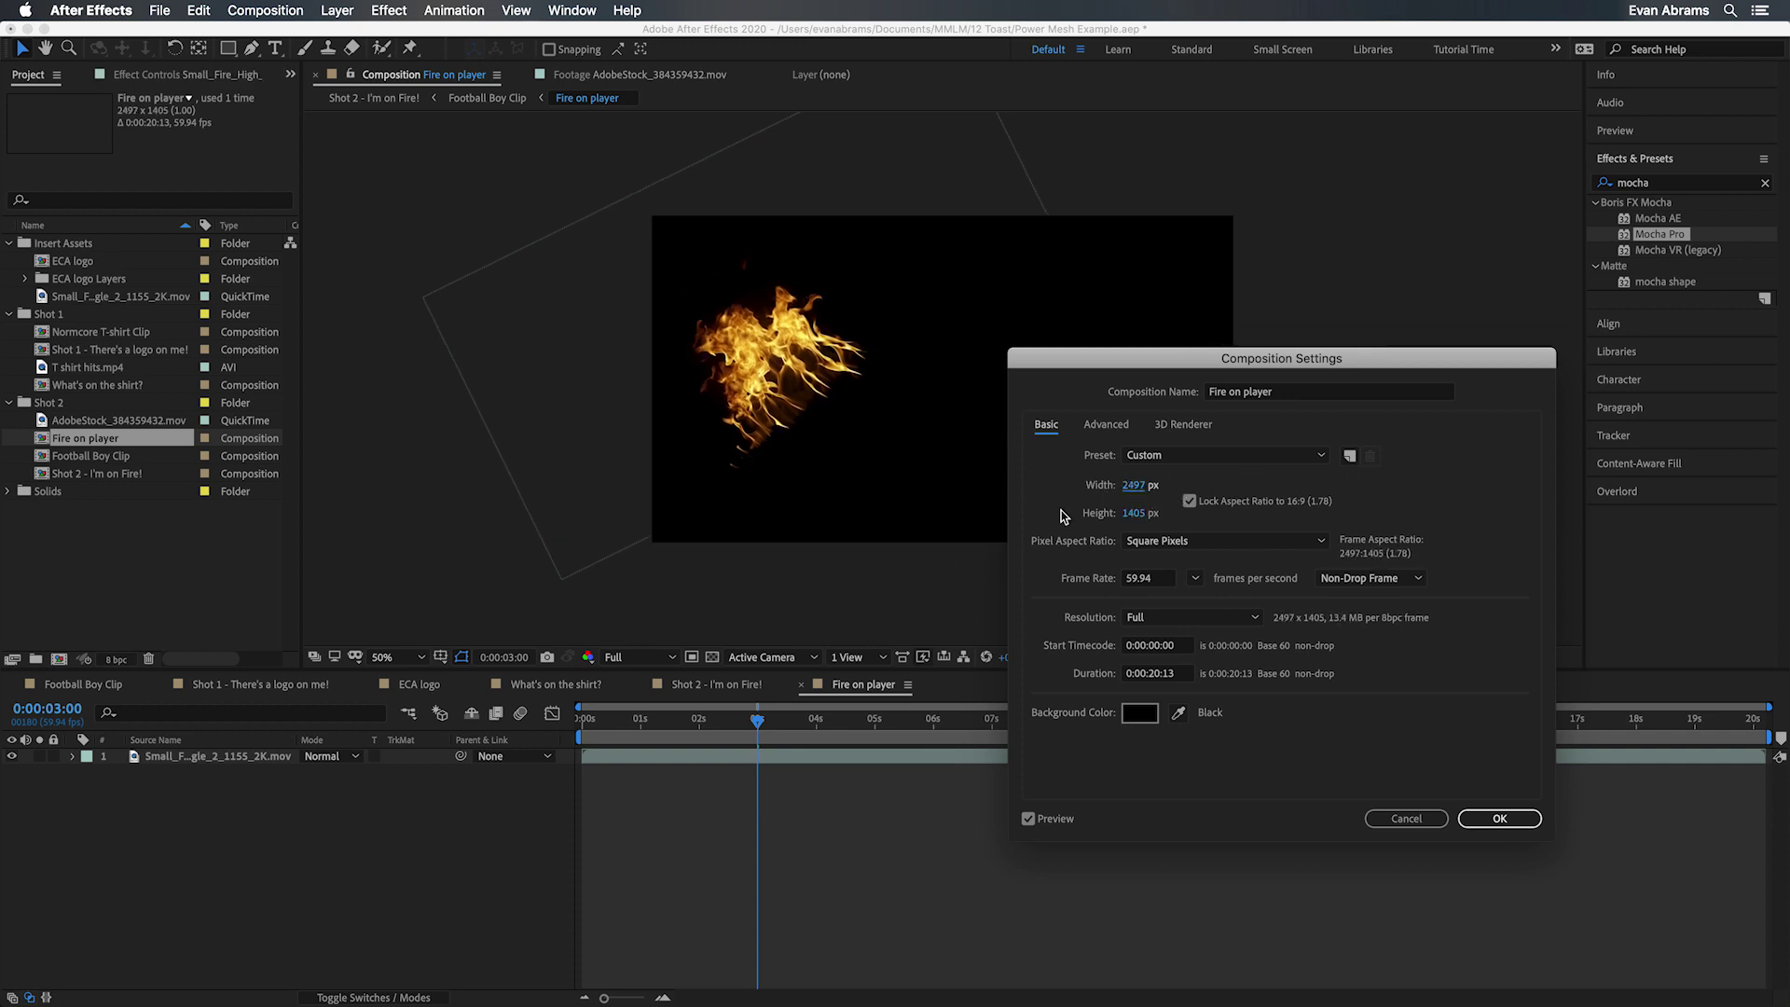
left_click(1499, 819)
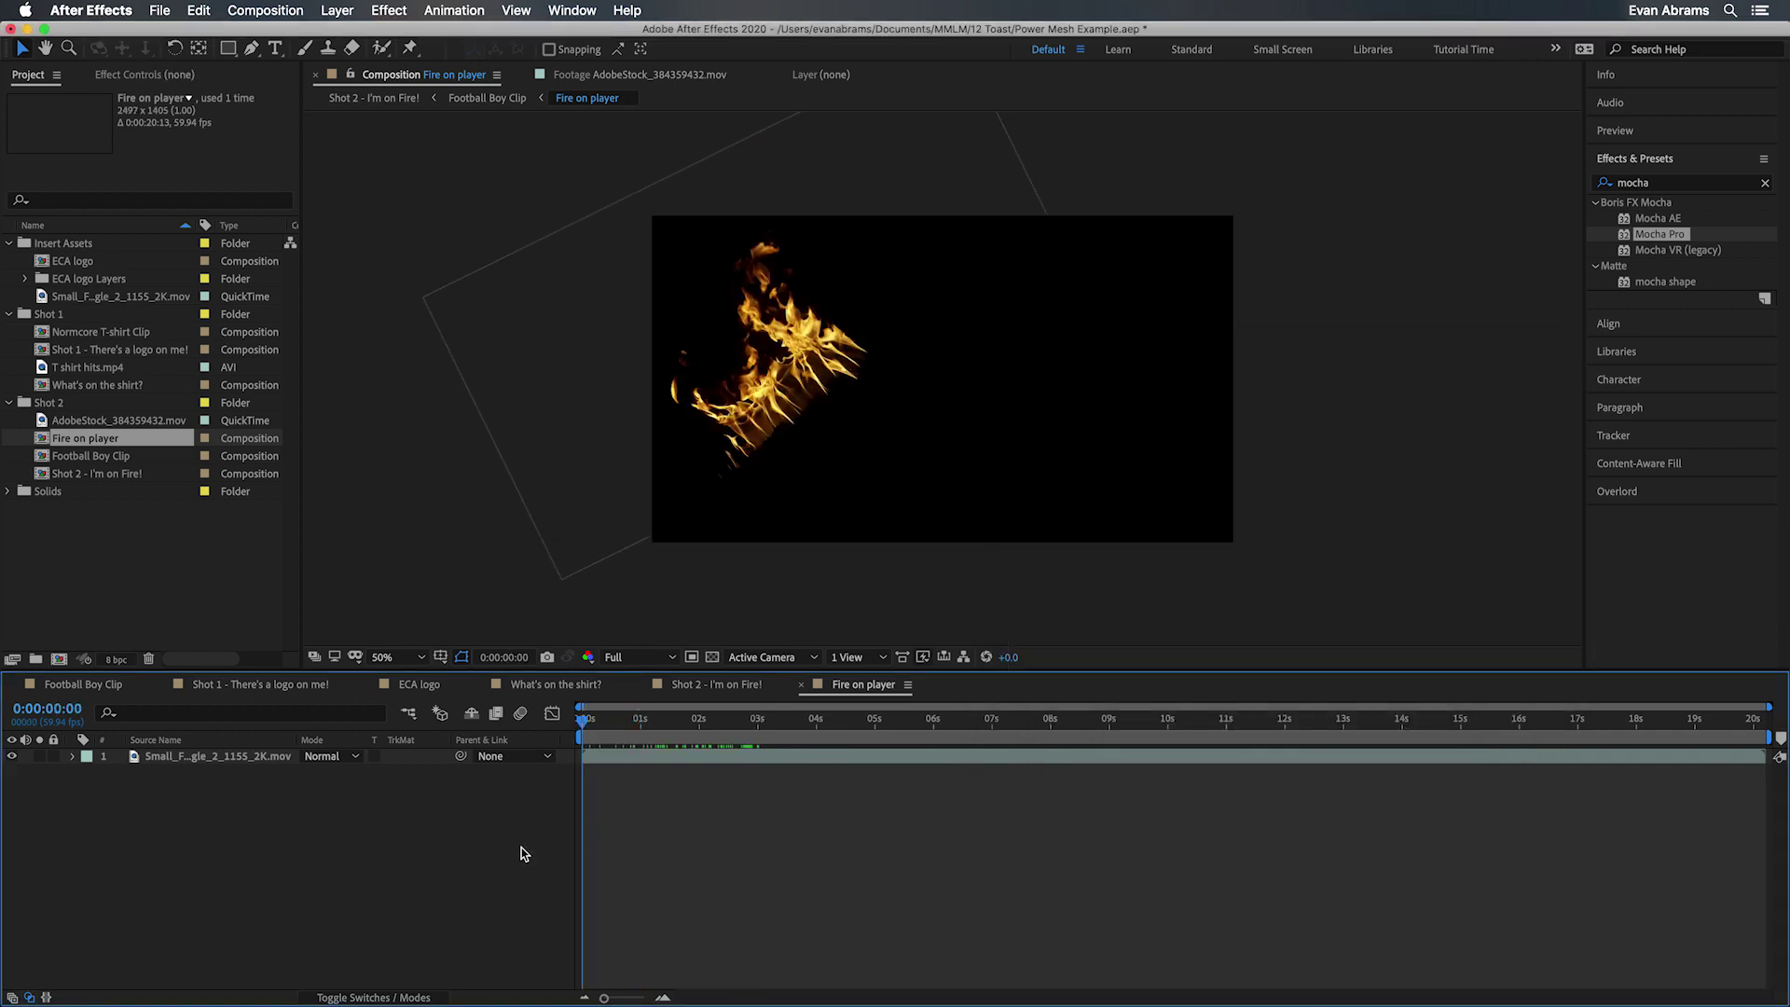
Step: Add a black solid and place it beneath the fire layer
right_click(467, 794)
mouse_move(520, 806)
left_click(713, 845)
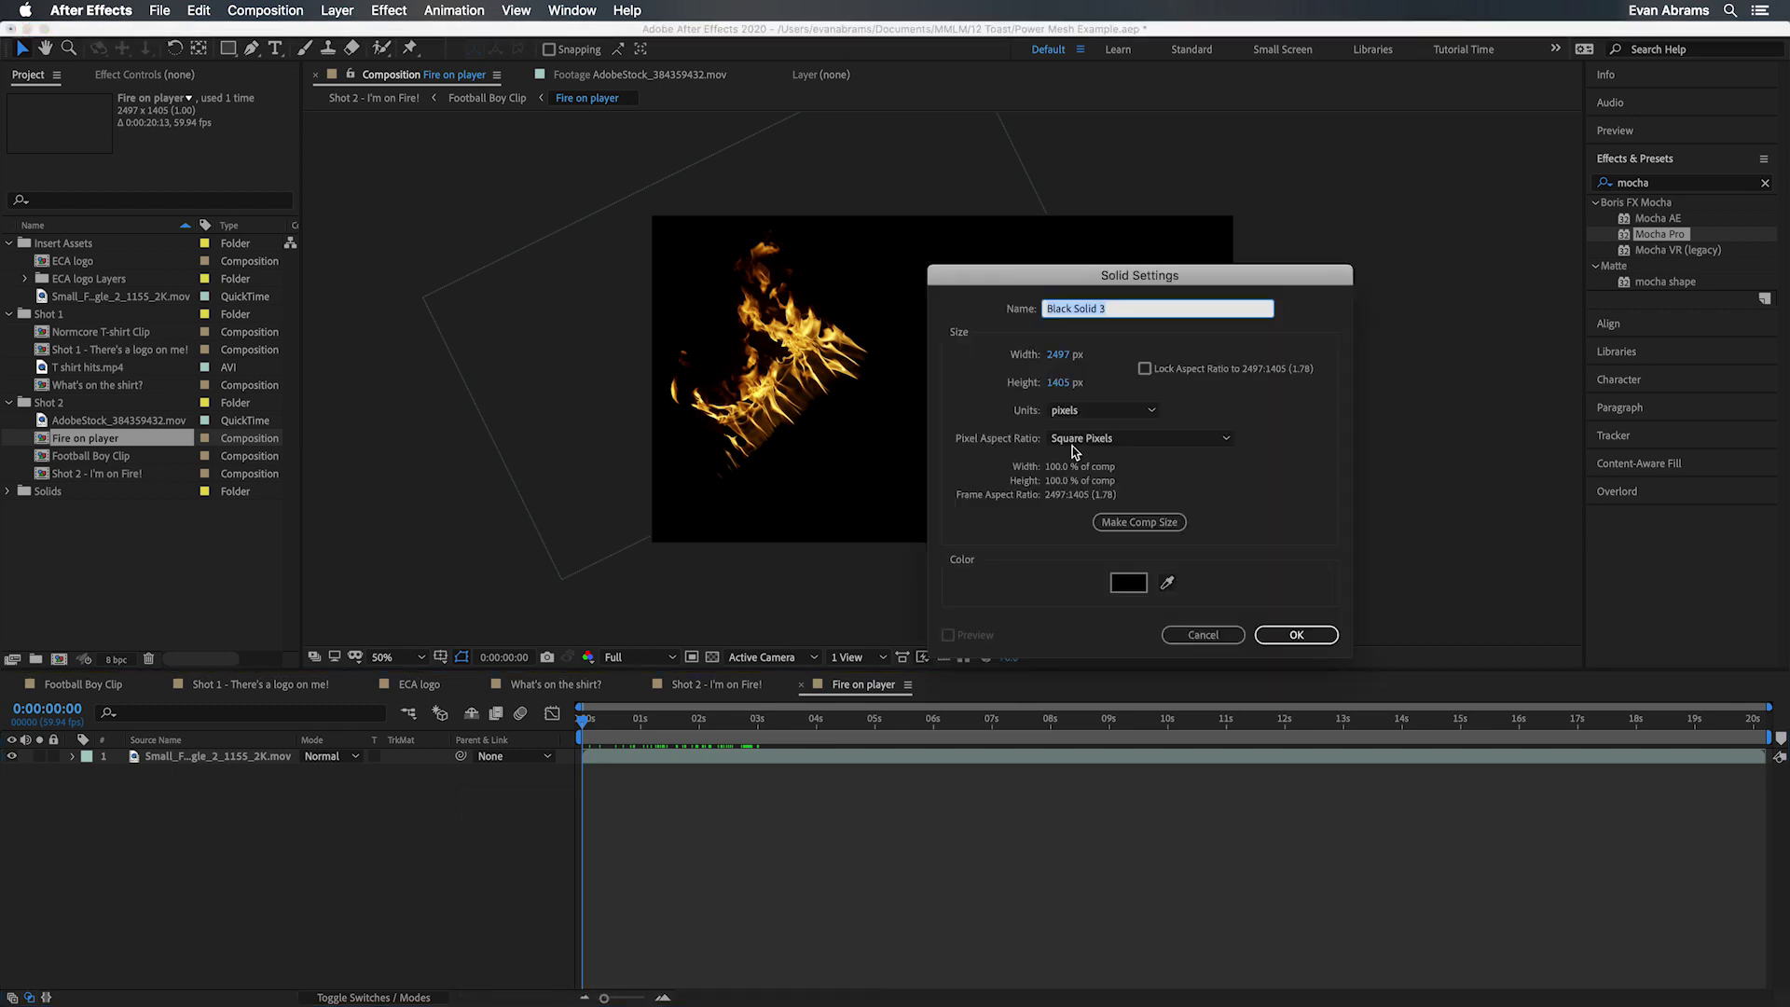
left_click(1296, 634)
left_click_drag(207, 759, 224, 791)
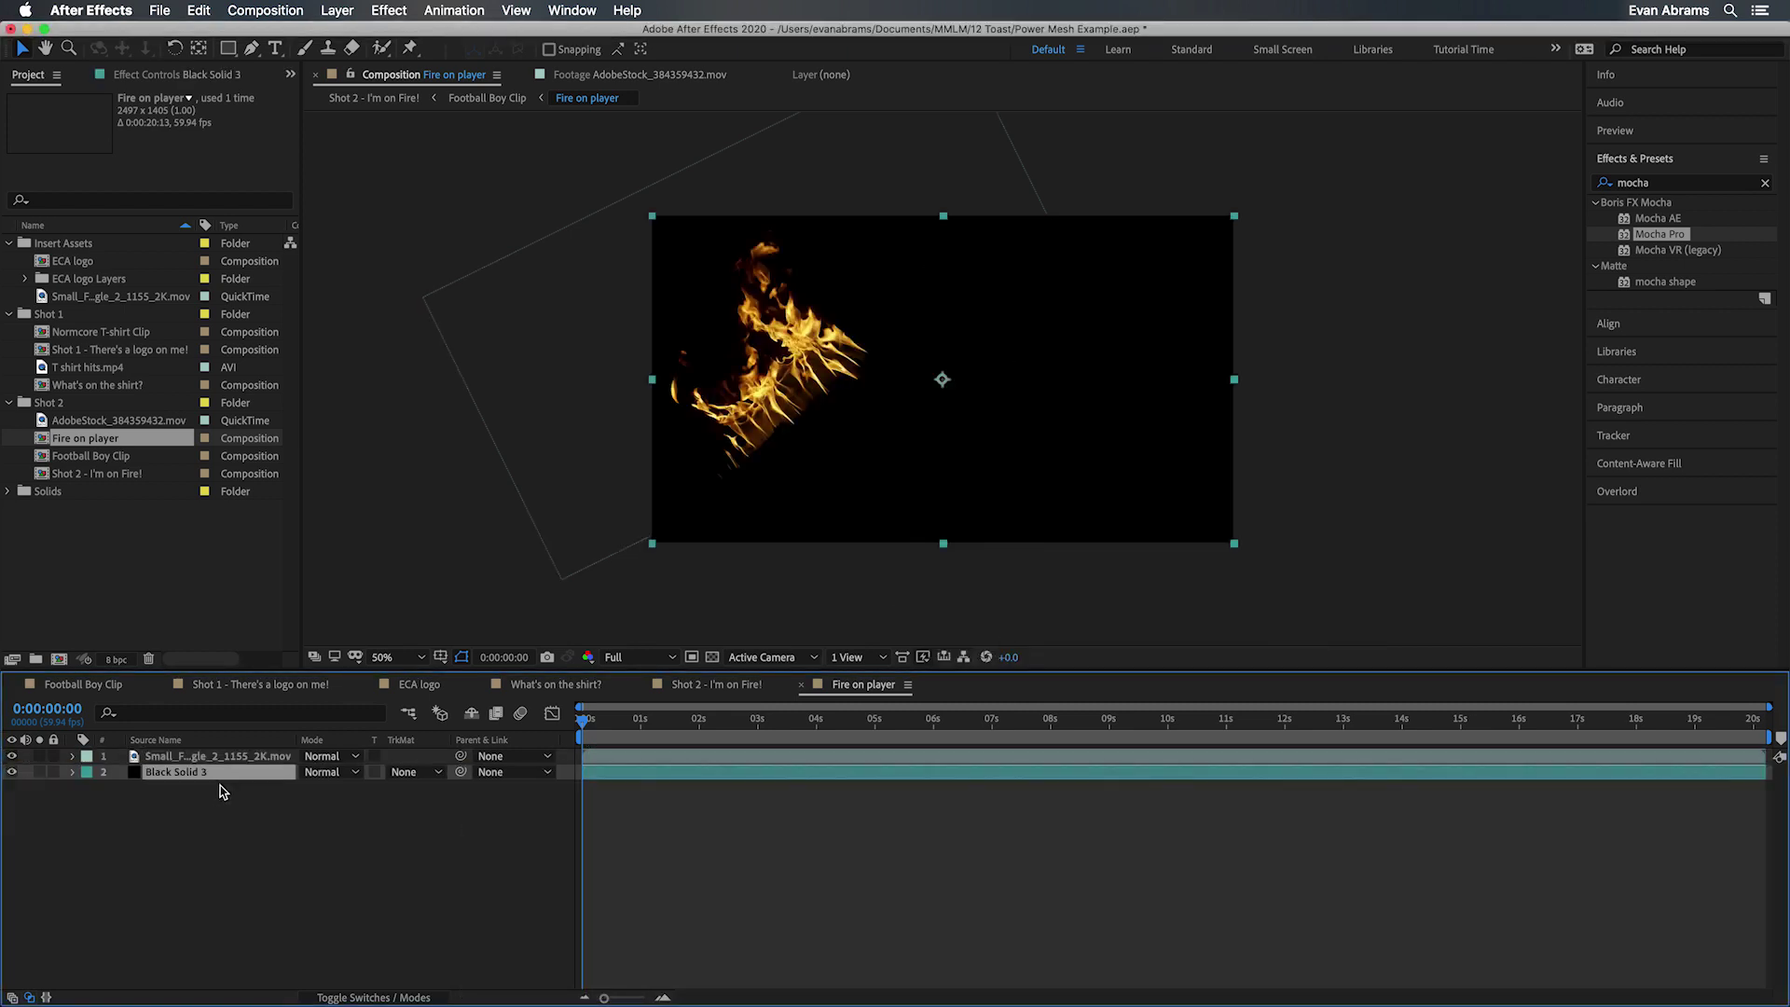
left_click(948, 420)
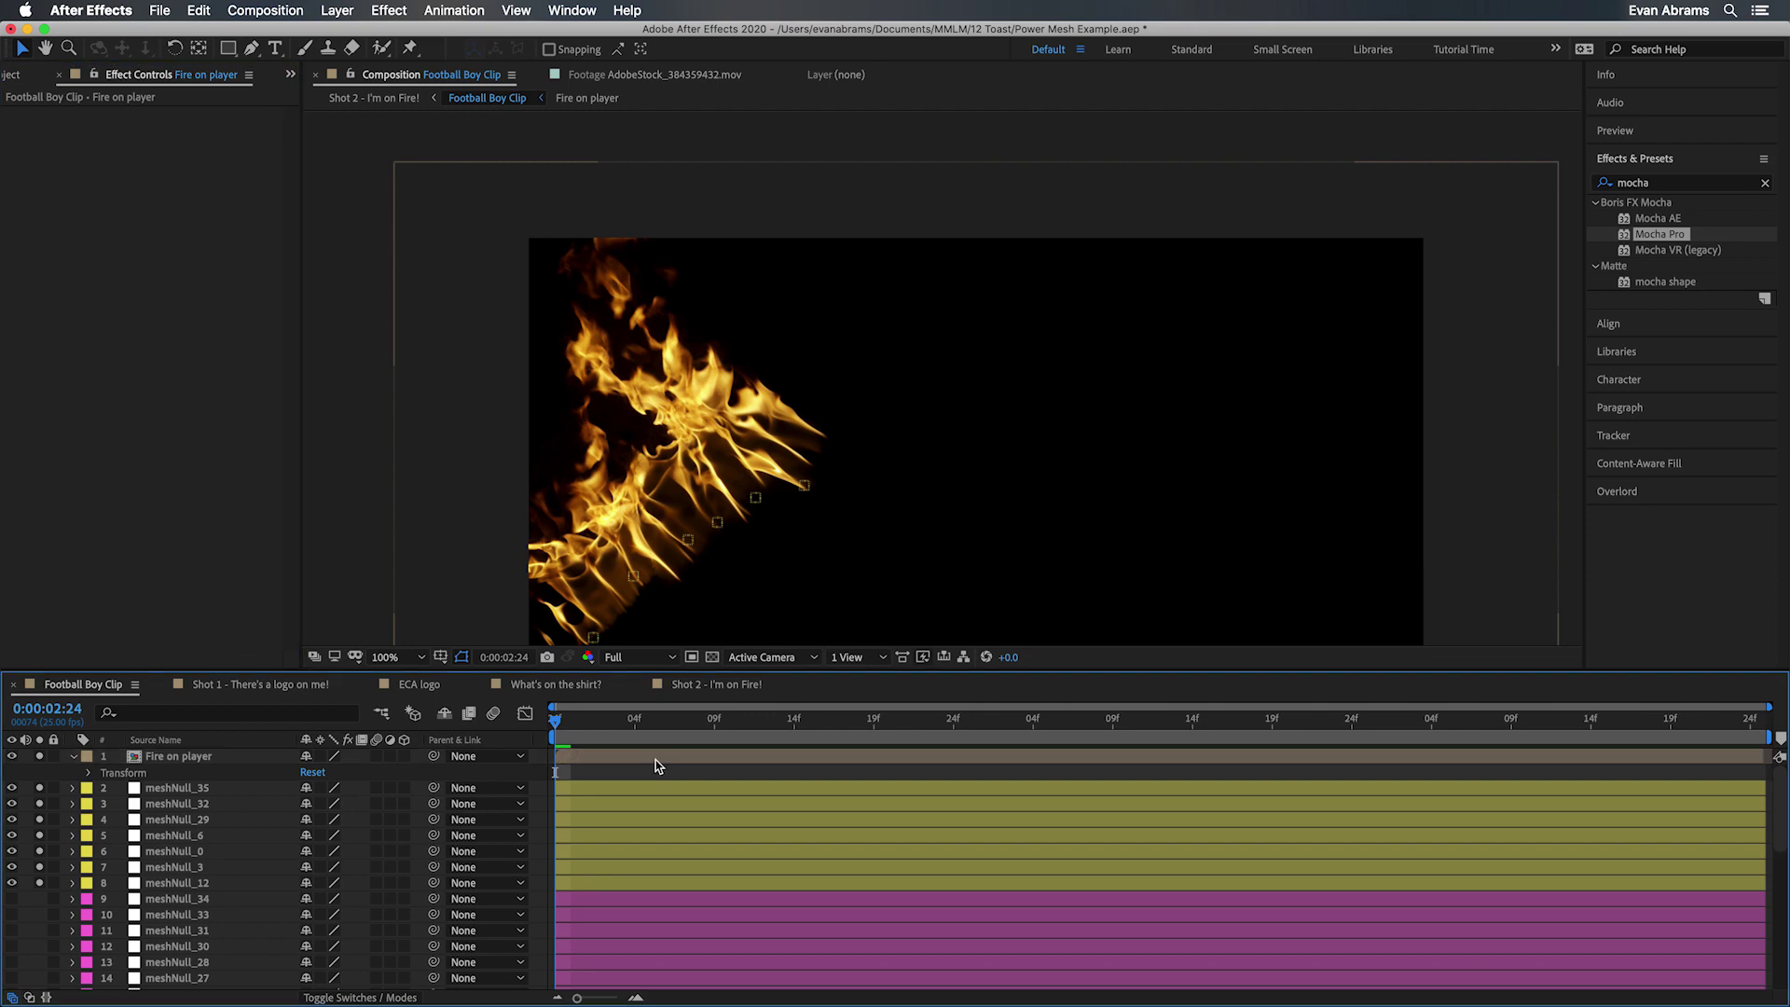
Step: Place seven puppet pins on the fire layer, one at each mesh null square
key("super+p")
scroll(802, 466, "up", 1)
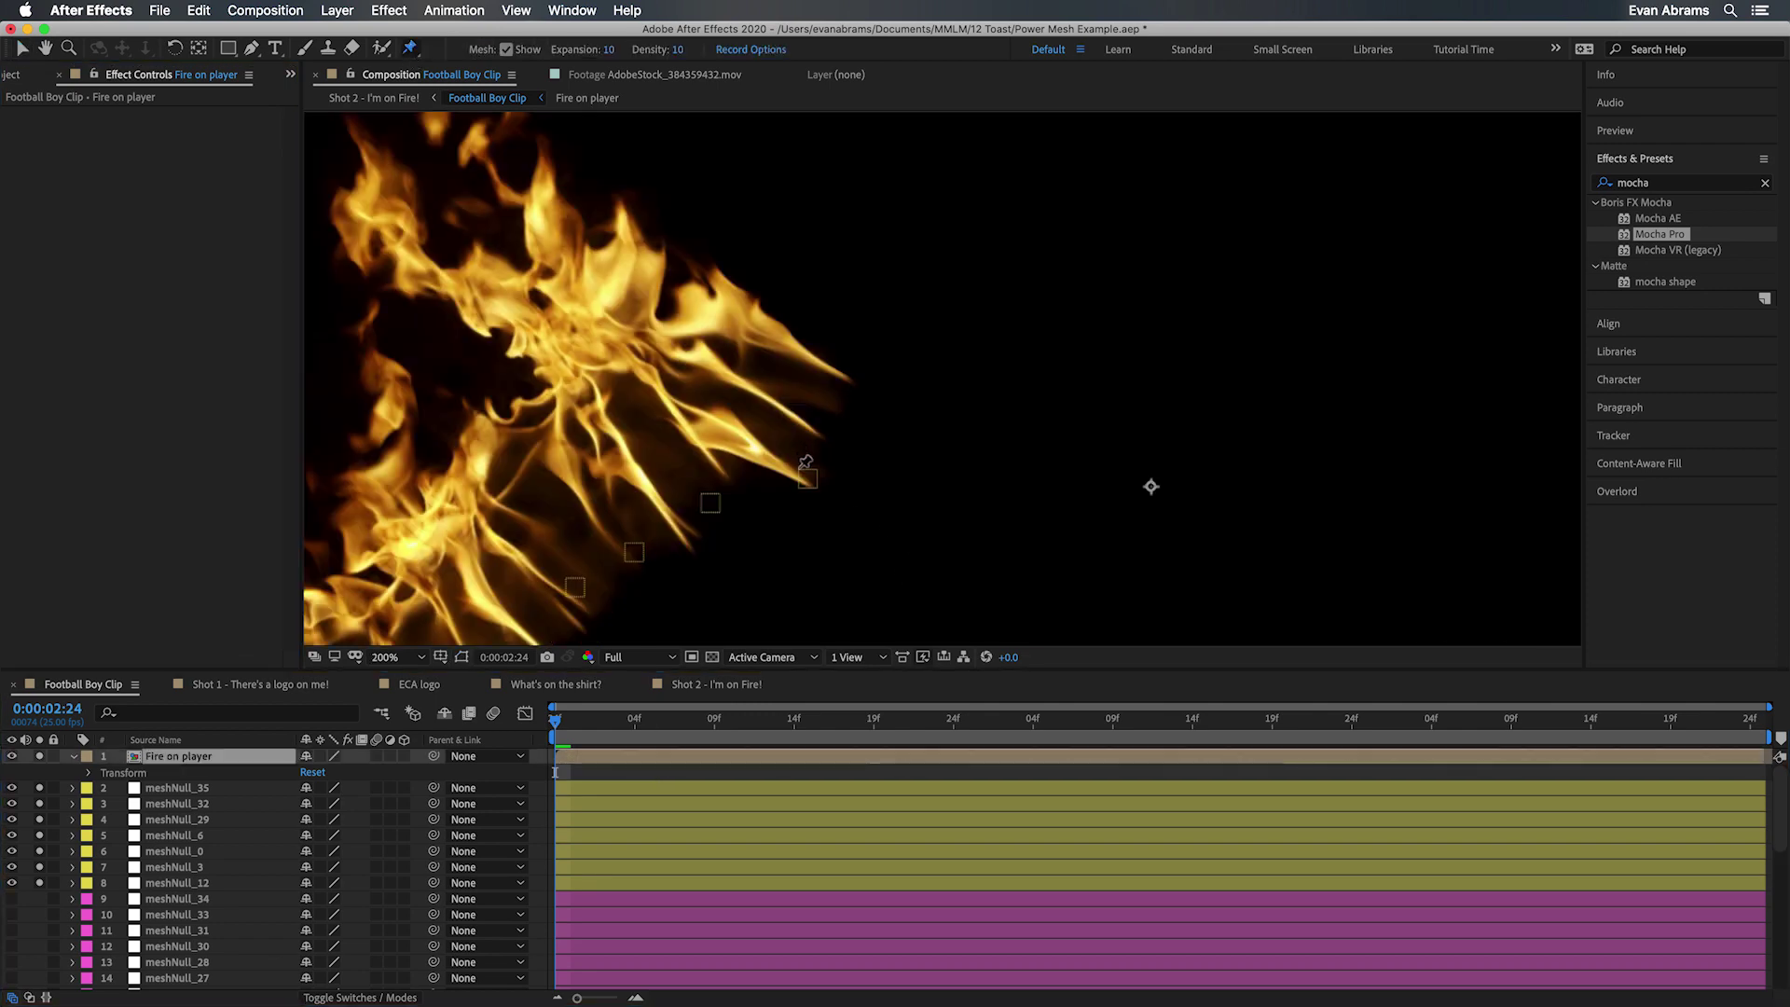
left_click(798, 468)
left_click(698, 493)
left_click_drag(663, 551, 740, 442)
left_click(700, 434)
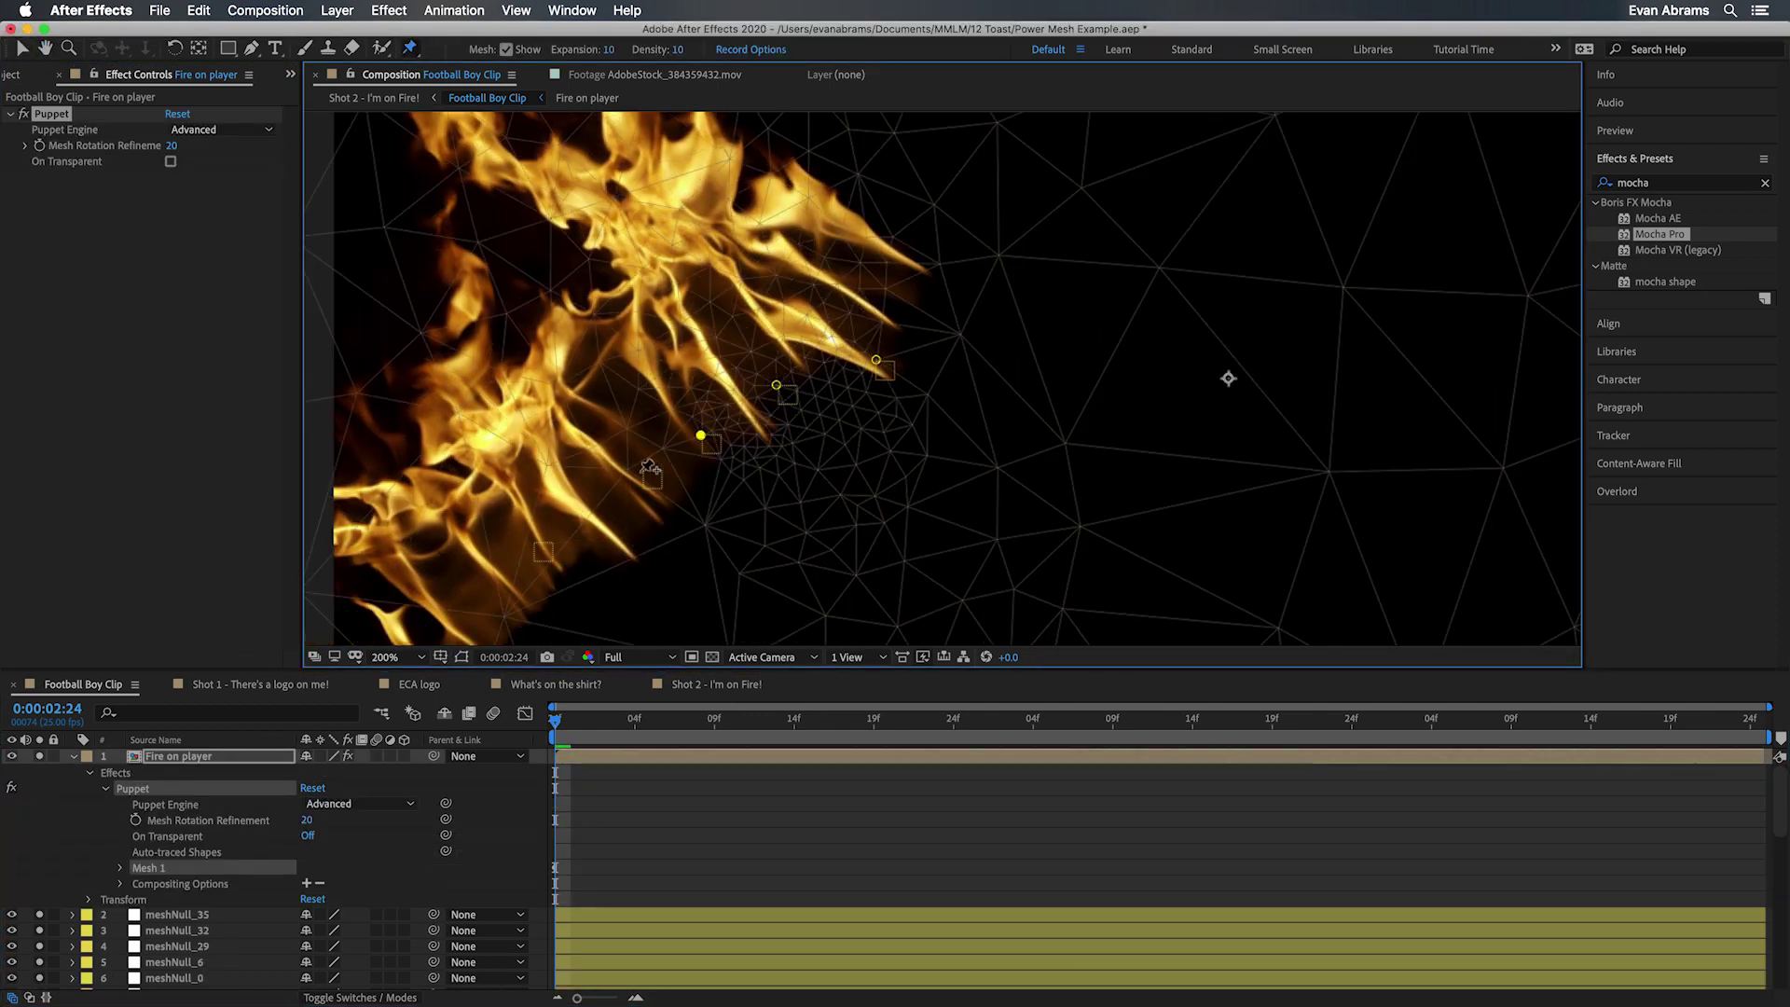
left_click(640, 470)
left_click(533, 541)
scroll(522, 509, "down", 3)
scroll(522, 508, "left", 1)
left_click(501, 482)
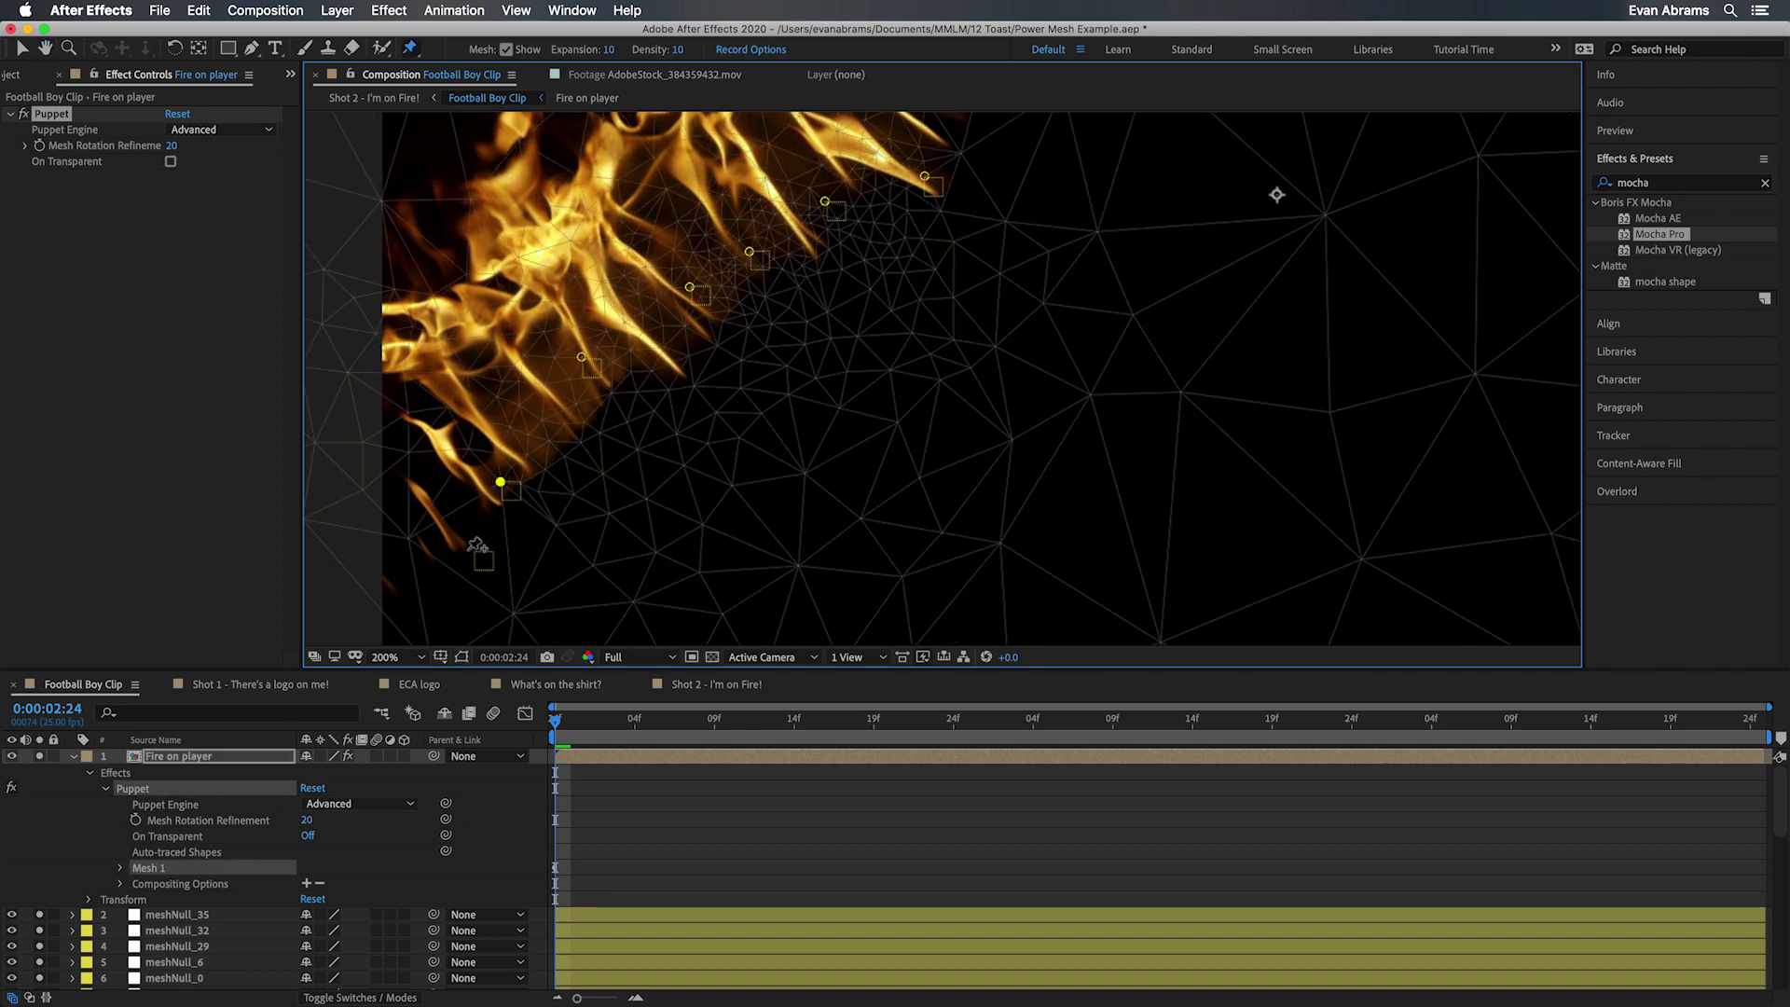
left_click(473, 550)
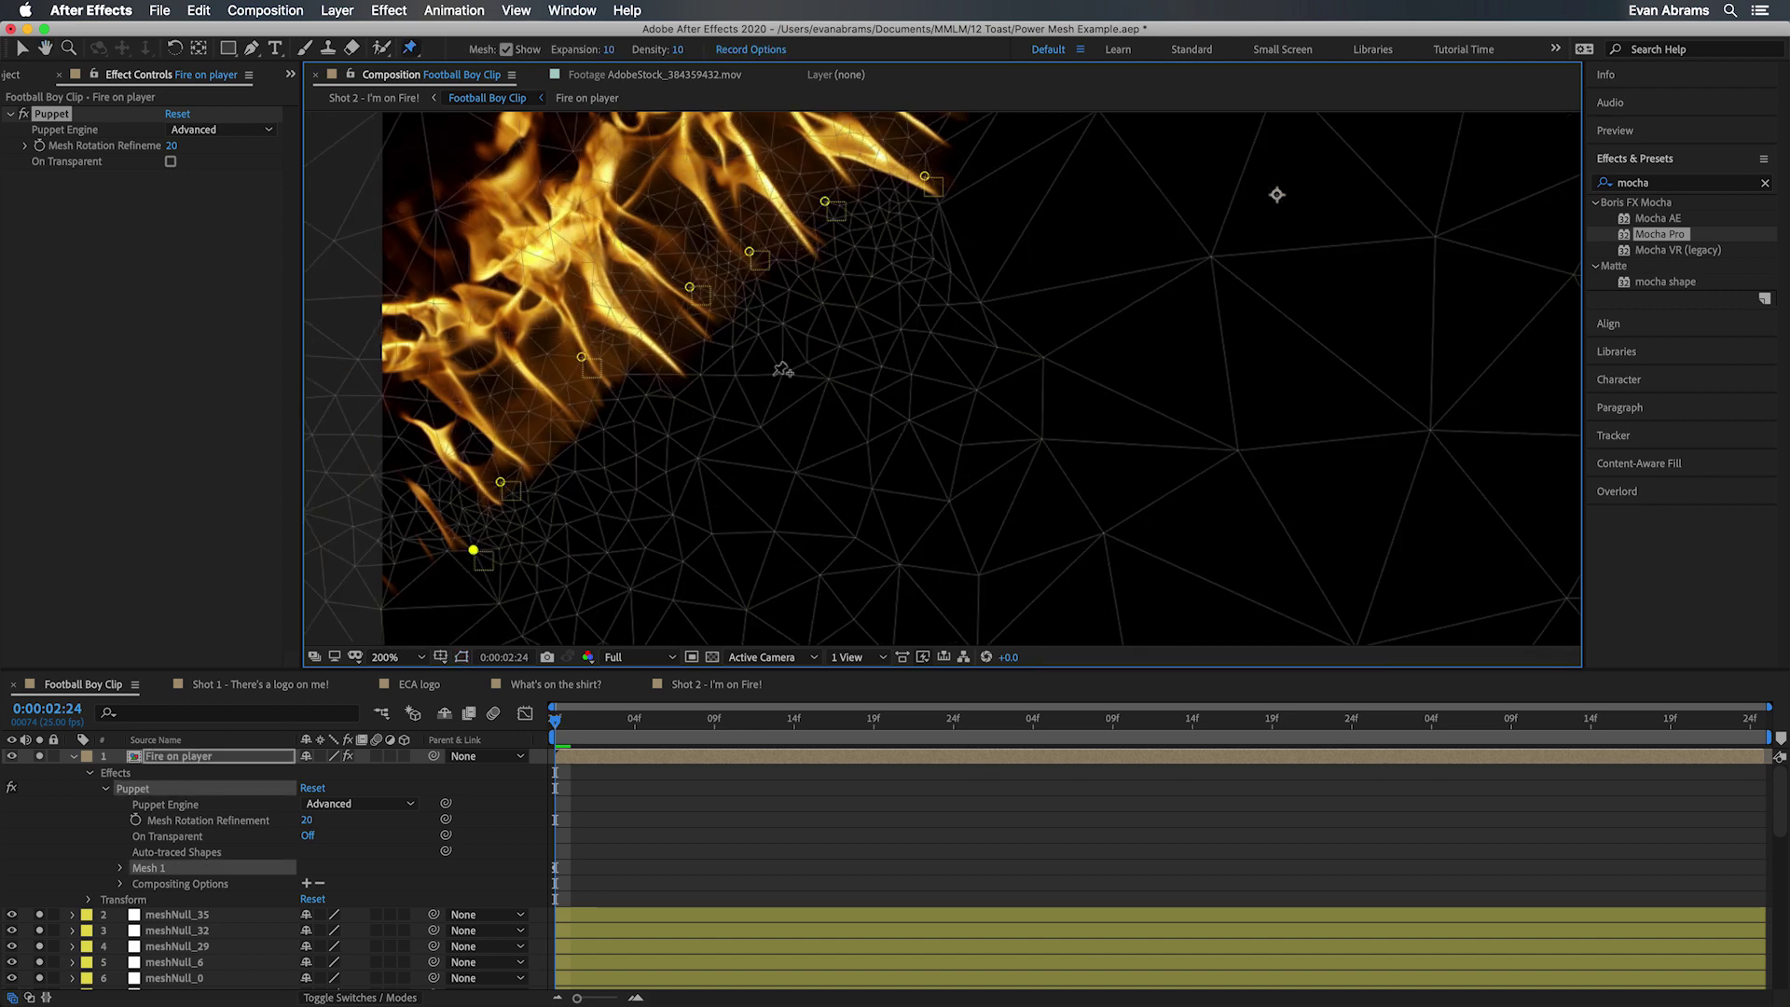
Step: Select the seven pinned mesh nulls, show their Position, and expand the Deform puppet pins
left_click(609, 773)
left_click(124, 866)
left_click(121, 867)
left_click(204, 962)
scroll(204, 967, "down", 1)
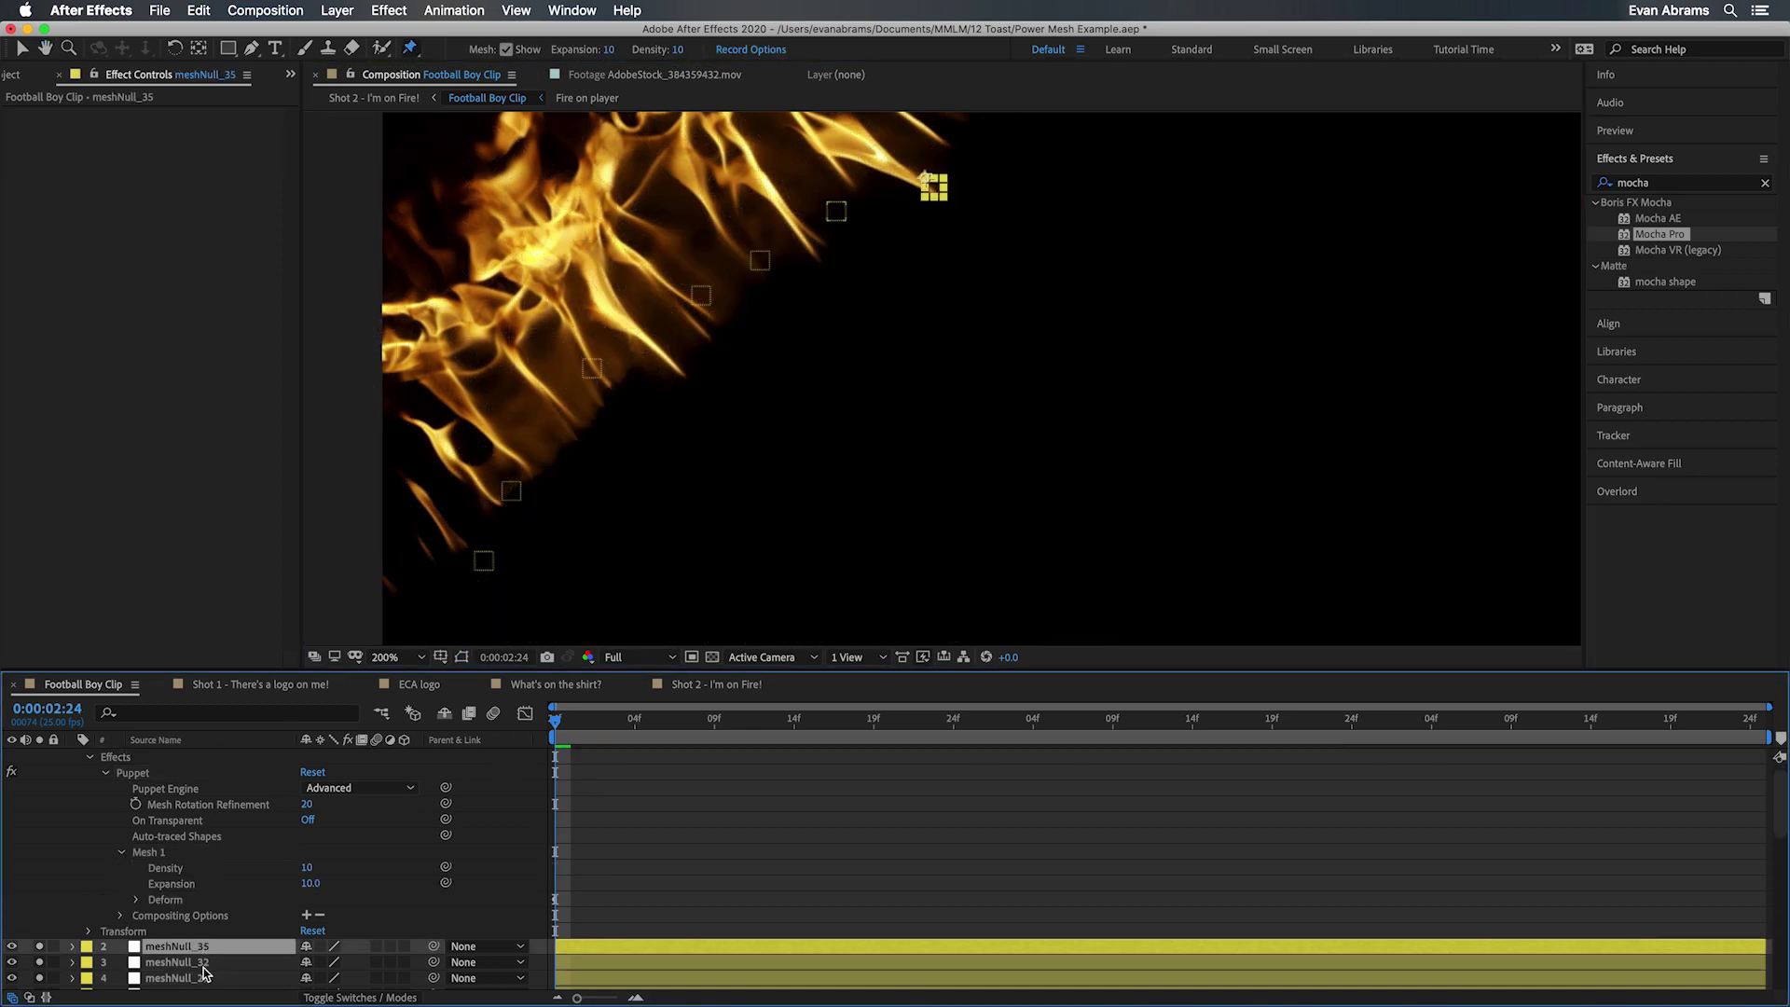
scroll(203, 975, "down", 5)
left_click(177, 851, "shift")
key("p")
scroll(177, 867, "up", 5)
left_click(137, 914)
Step: Maximize the timeline and expand the puppet pins down to Puppet Pin 1's Position
key("grave")
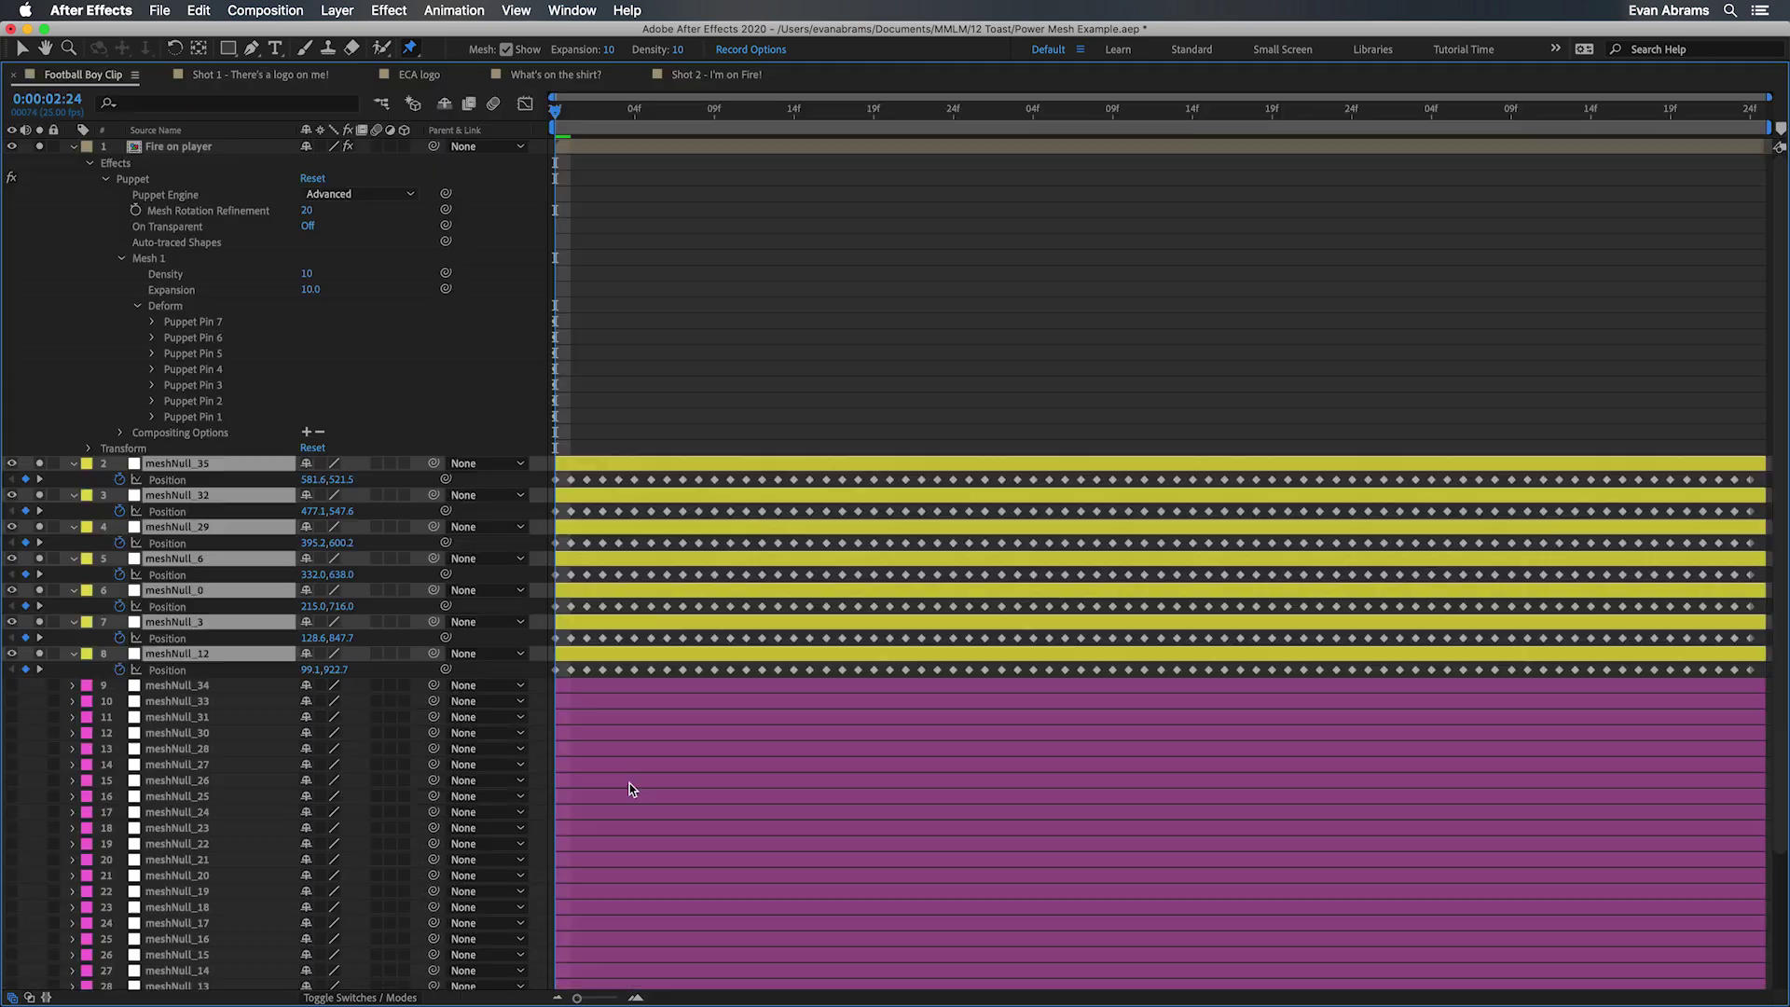
left_click(182, 322)
left_click(186, 419, "shift")
left_click(152, 417)
scroll(201, 534, "down", 3)
left_click(244, 592)
Step: Link Puppet Pins 1–7 to meshNull_35, 32, 29, 6, 0, 3 and 12 Positions
left_click_drag(446, 590, 263, 653)
left_click_drag(445, 542, 214, 687)
left_click_drag(446, 496, 200, 717)
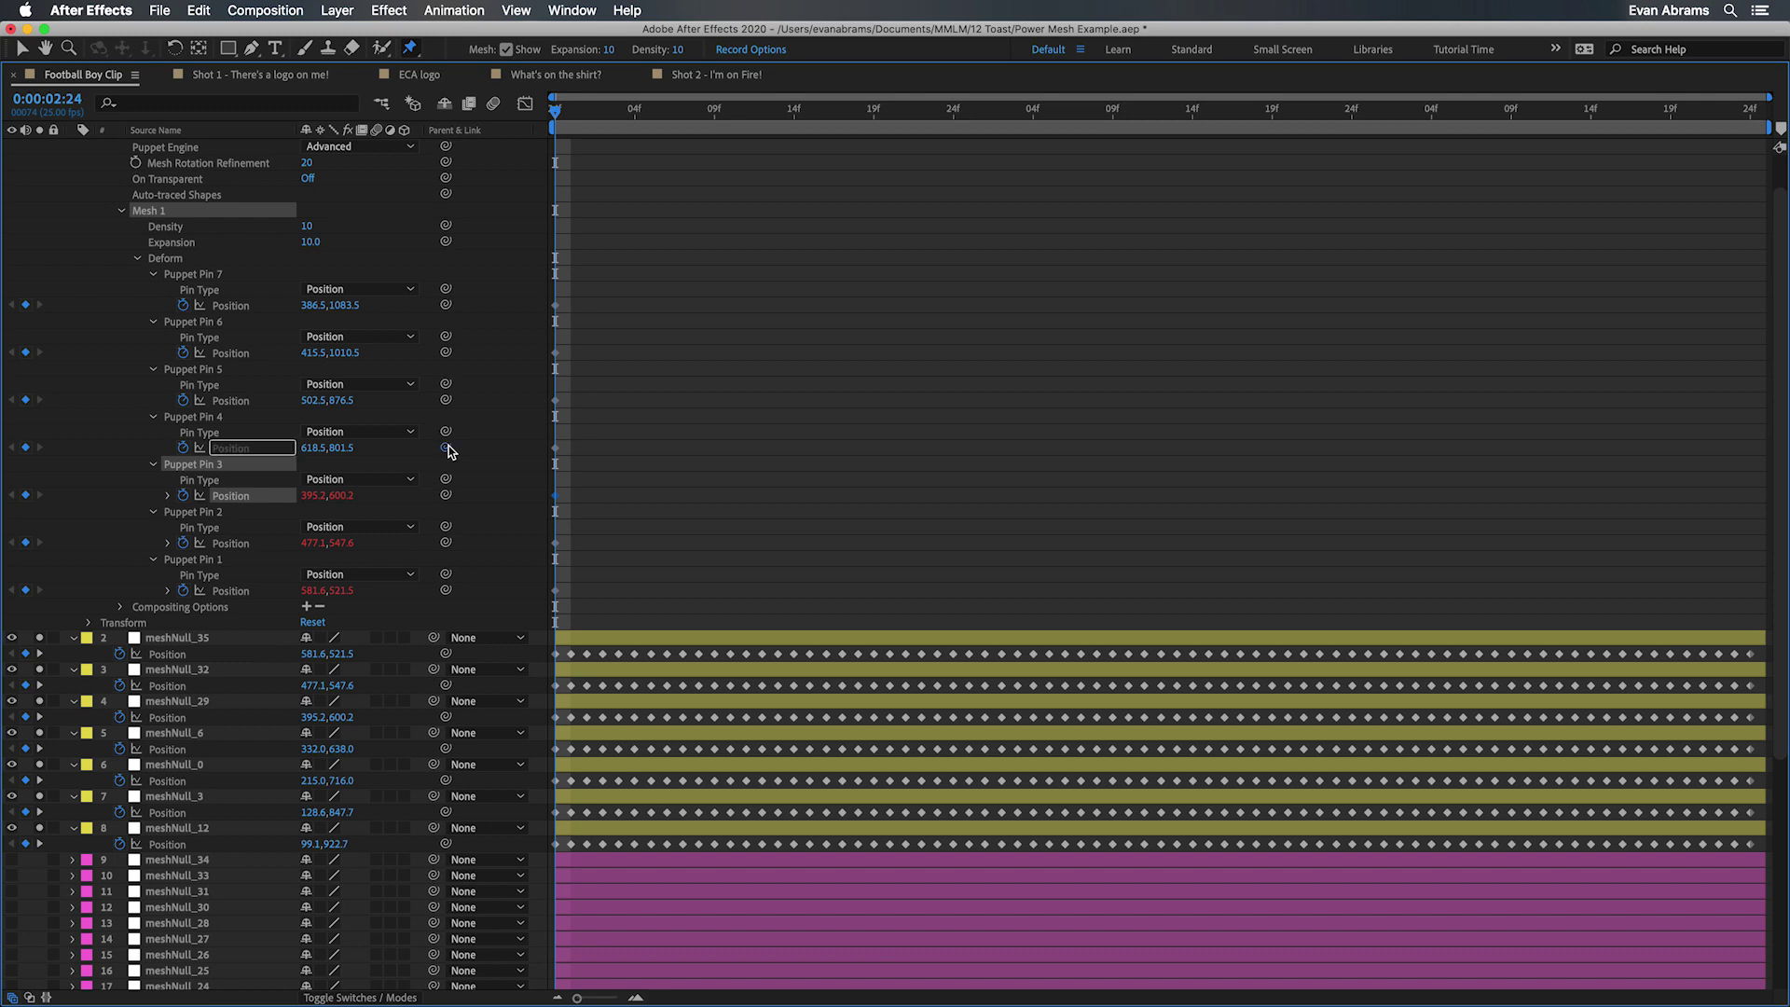
left_click_drag(448, 450, 173, 749)
left_click_drag(447, 305, 187, 844)
left_click_drag(446, 353, 200, 812)
left_click_drag(446, 400, 201, 780)
Step: Hide the puppet mesh overlay and move the fire layer down and to the right
key("grave")
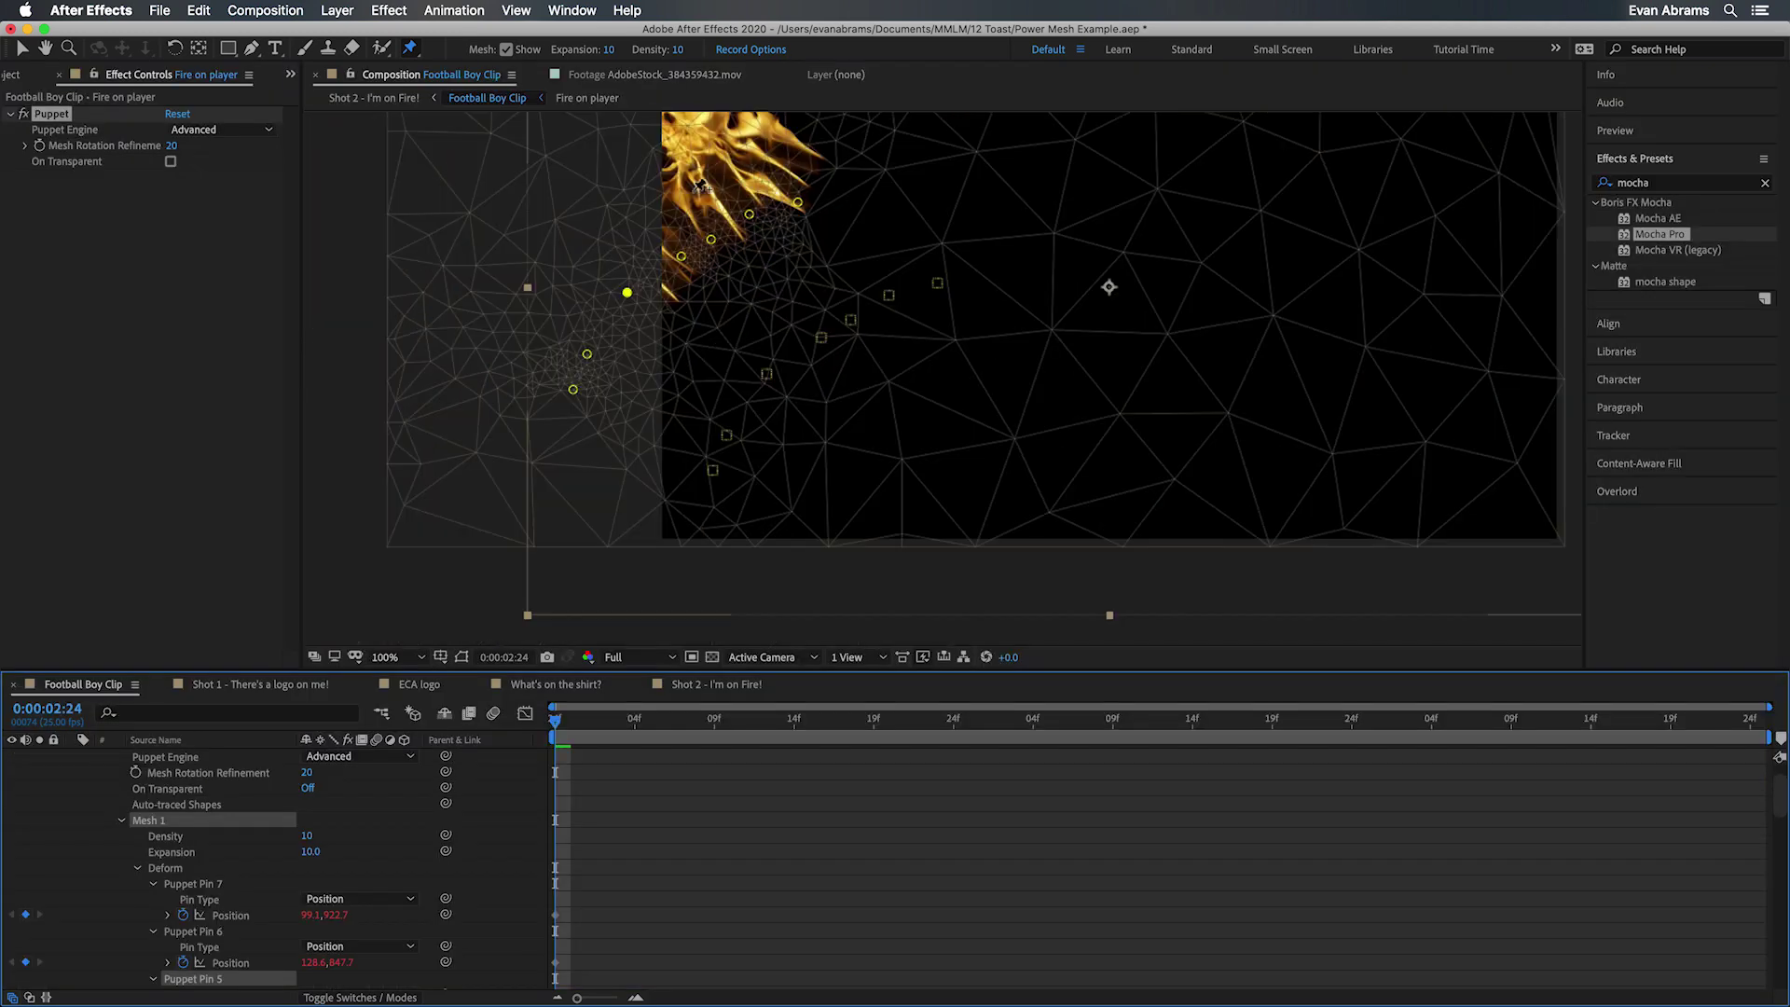
left_click(760, 767)
left_click(688, 767)
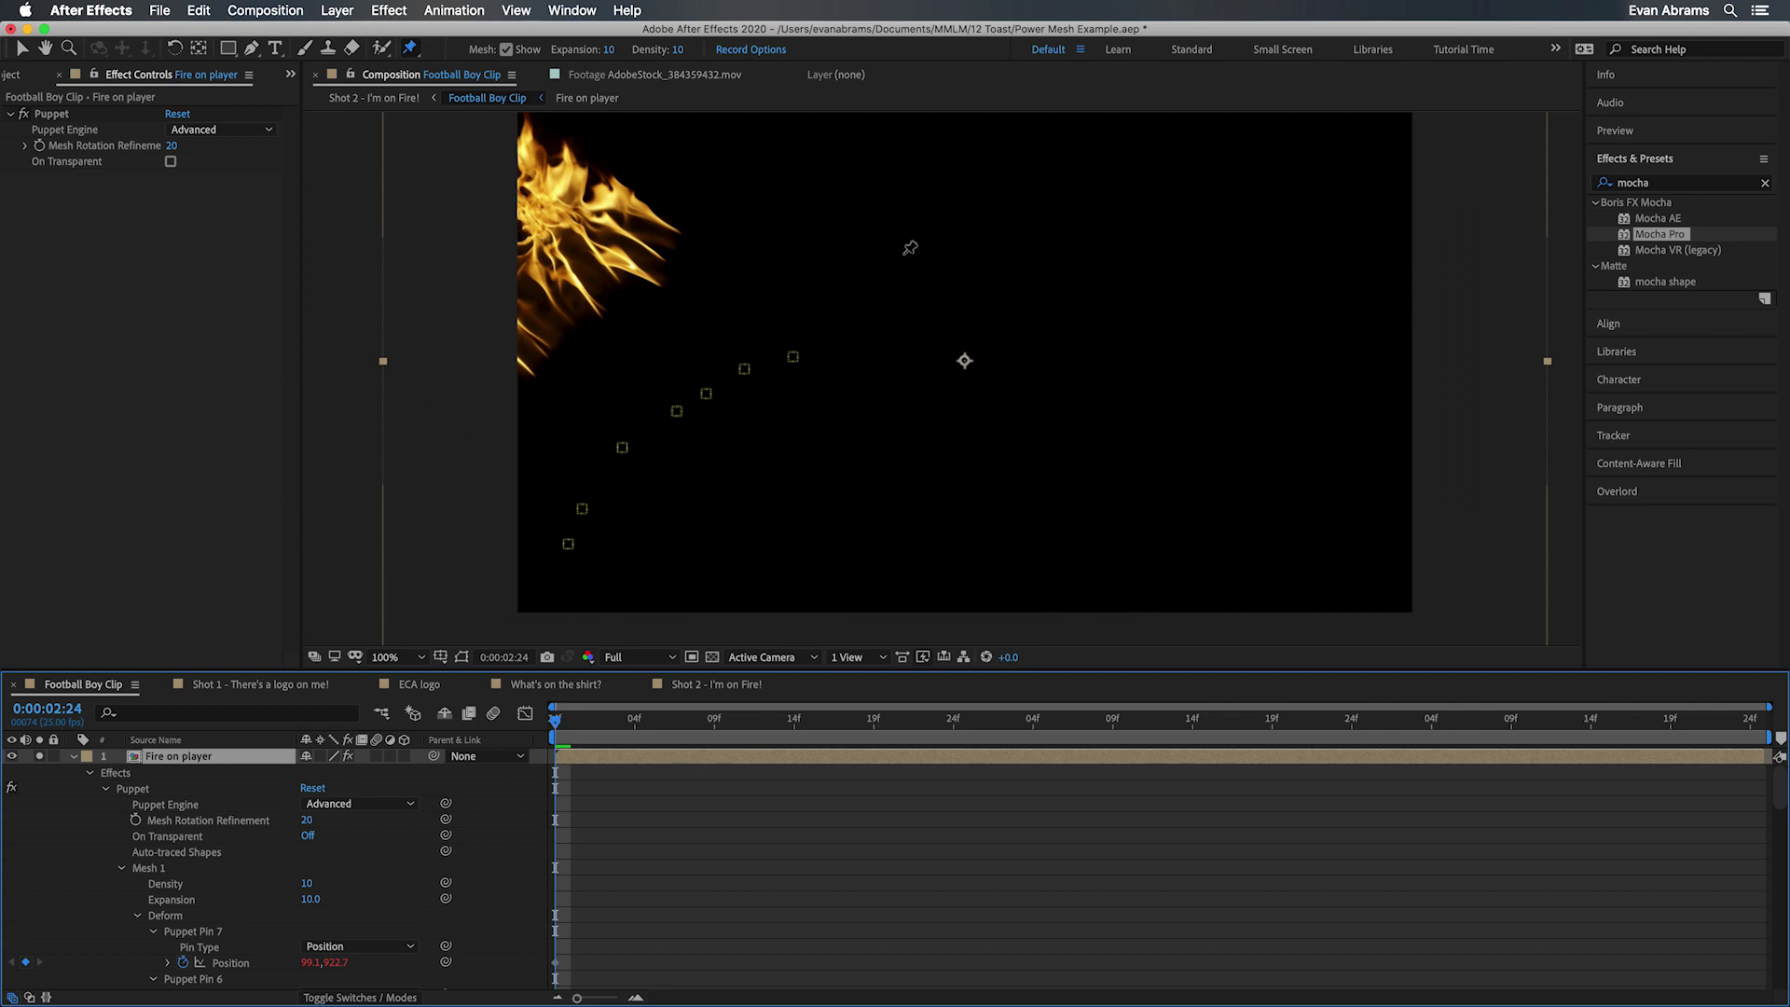
left_click(54, 114)
key("v")
left_click_drag(845, 288, 985, 368)
scroll(980, 361, "down", 1)
Step: Collapse the layer properties and set the Fire on player layer's blending mode to Add
left_click(74, 756)
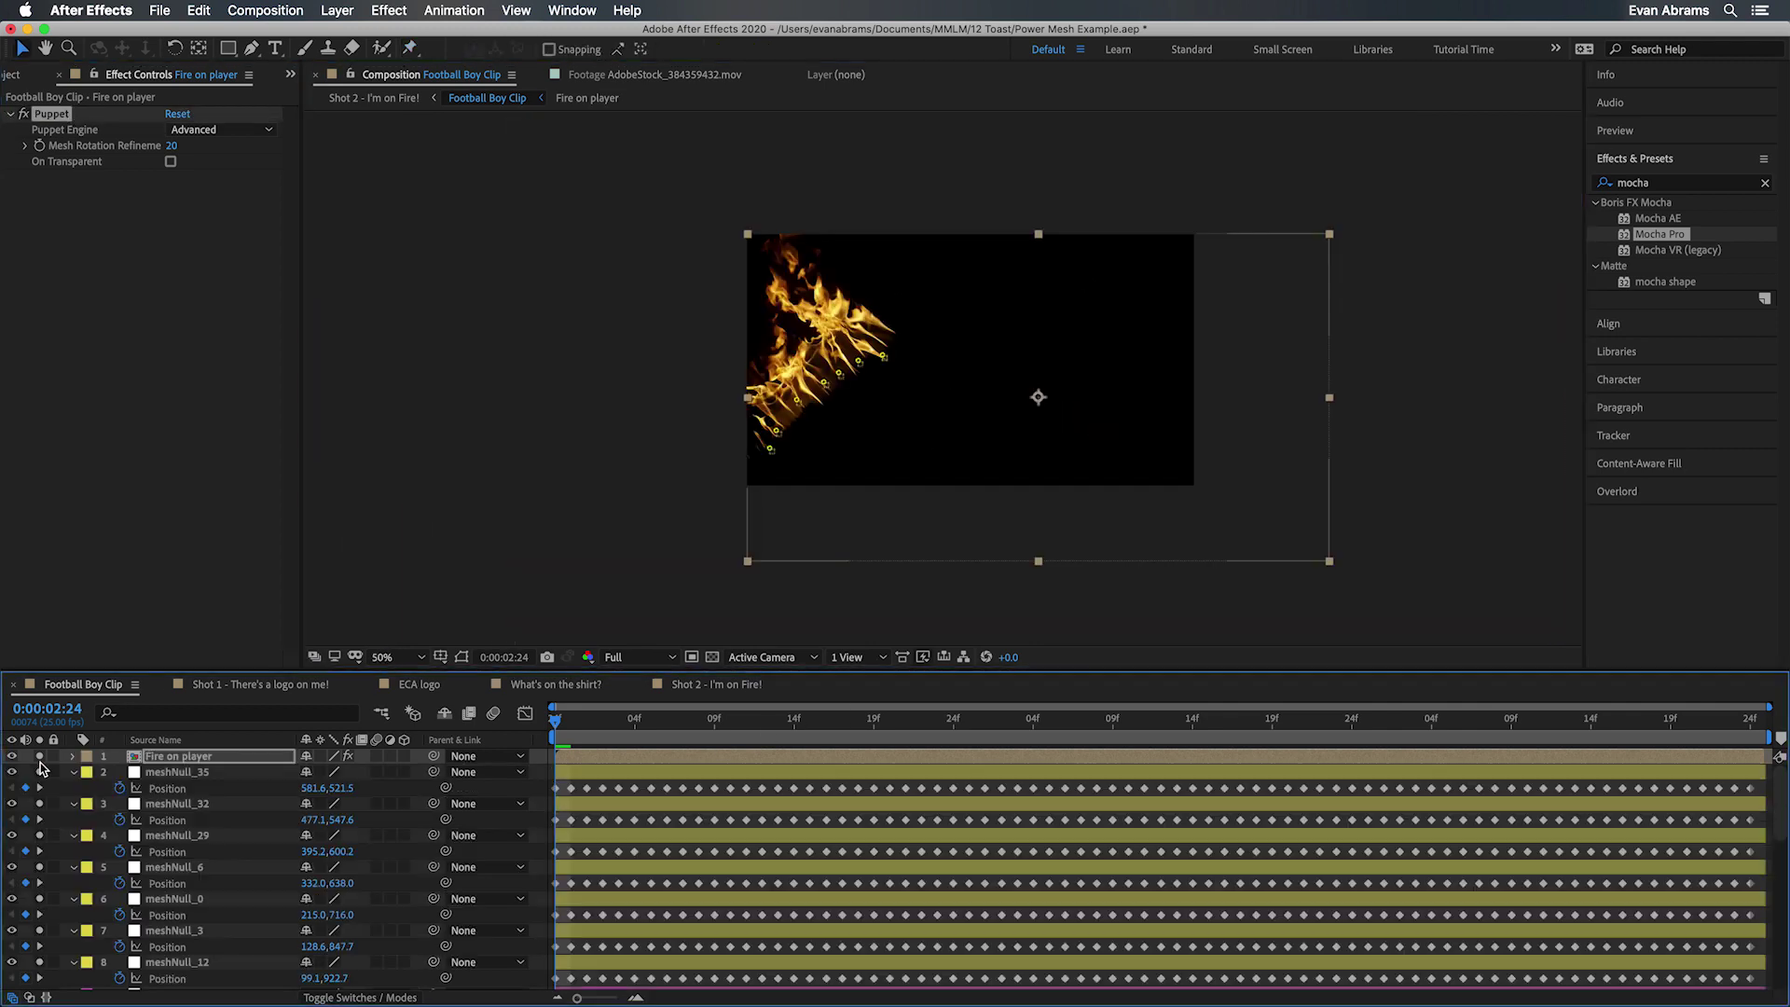
left_click(87, 773)
key("super+a")
left_click(73, 773)
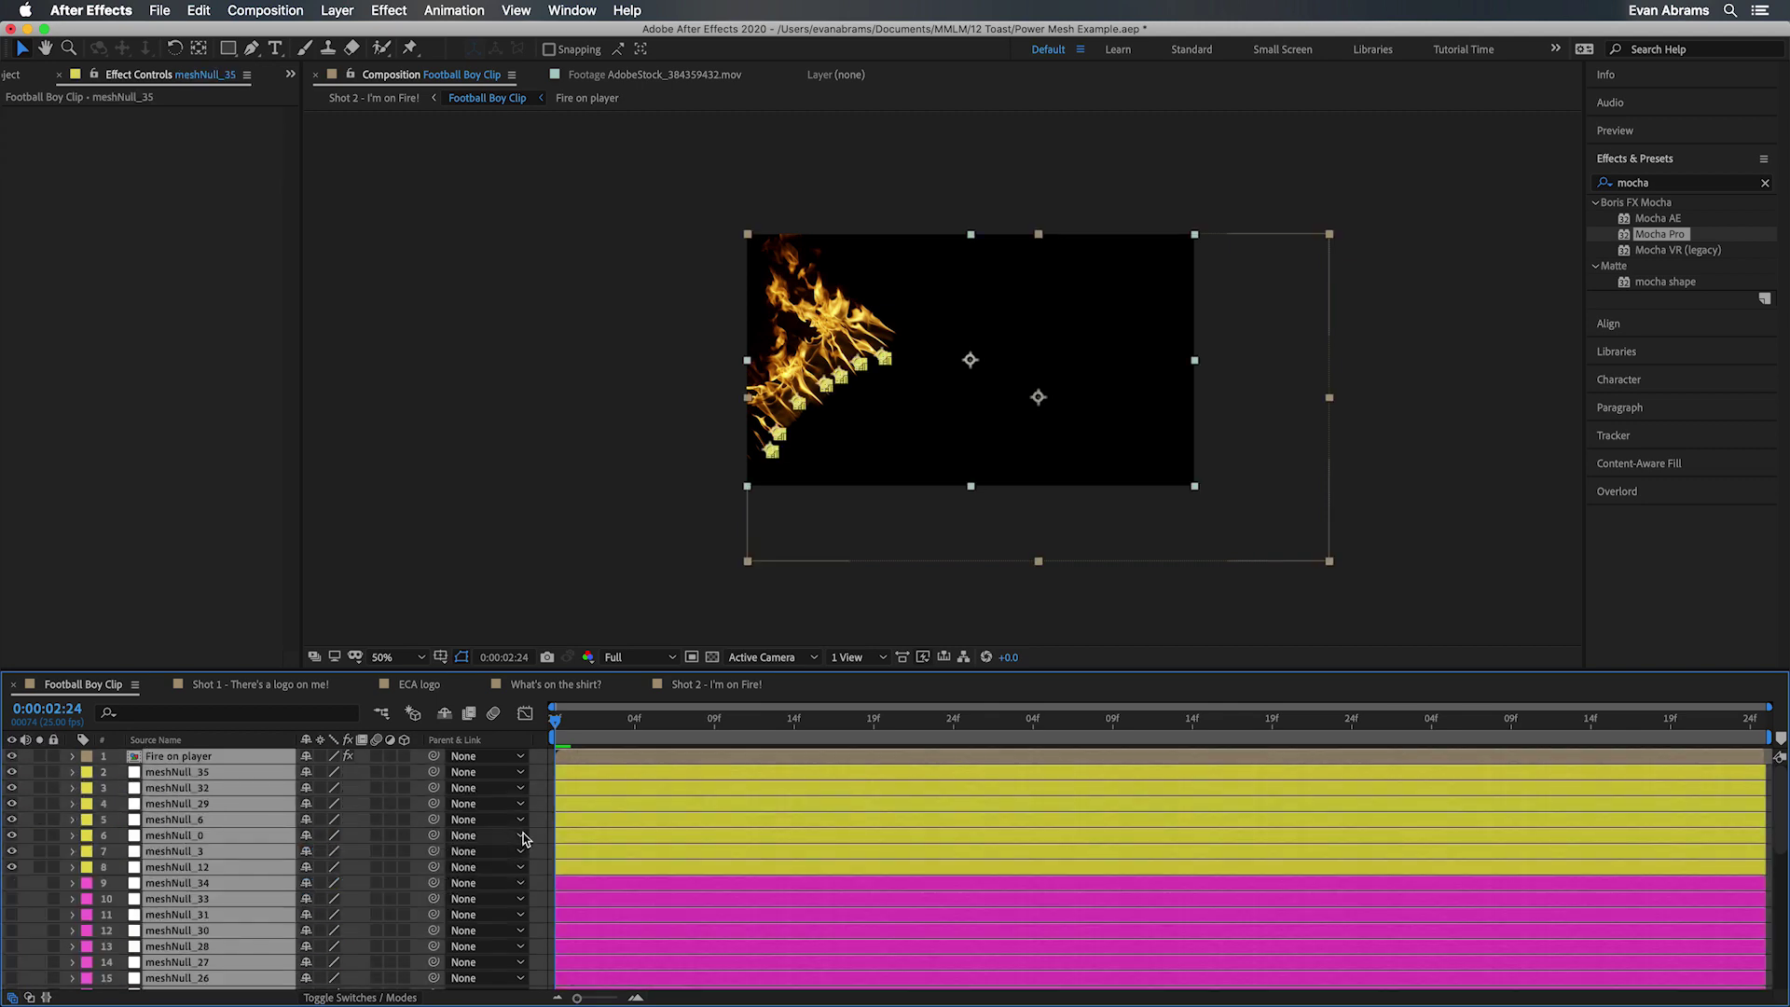
left_click(810, 625)
left_click(743, 758)
left_click(322, 998)
left_click(330, 756)
left_click(345, 439)
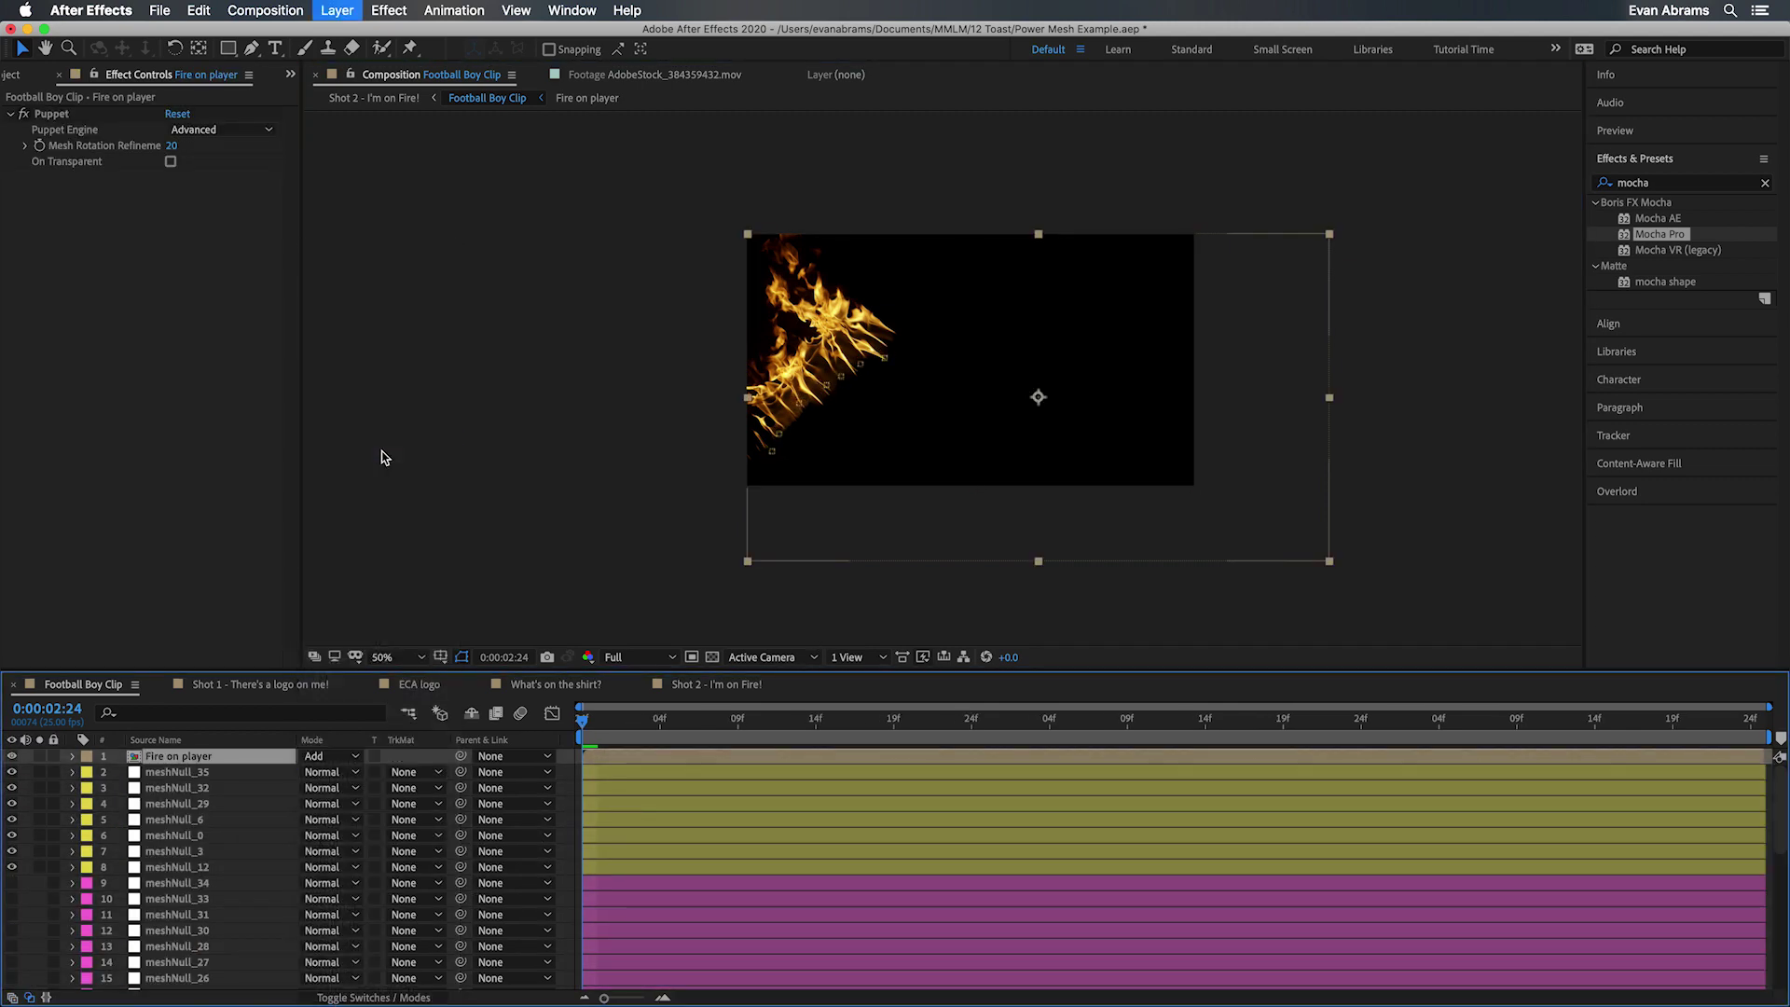
Step: Preview the composited shot, then move to a later frame around 04:09
key("space")
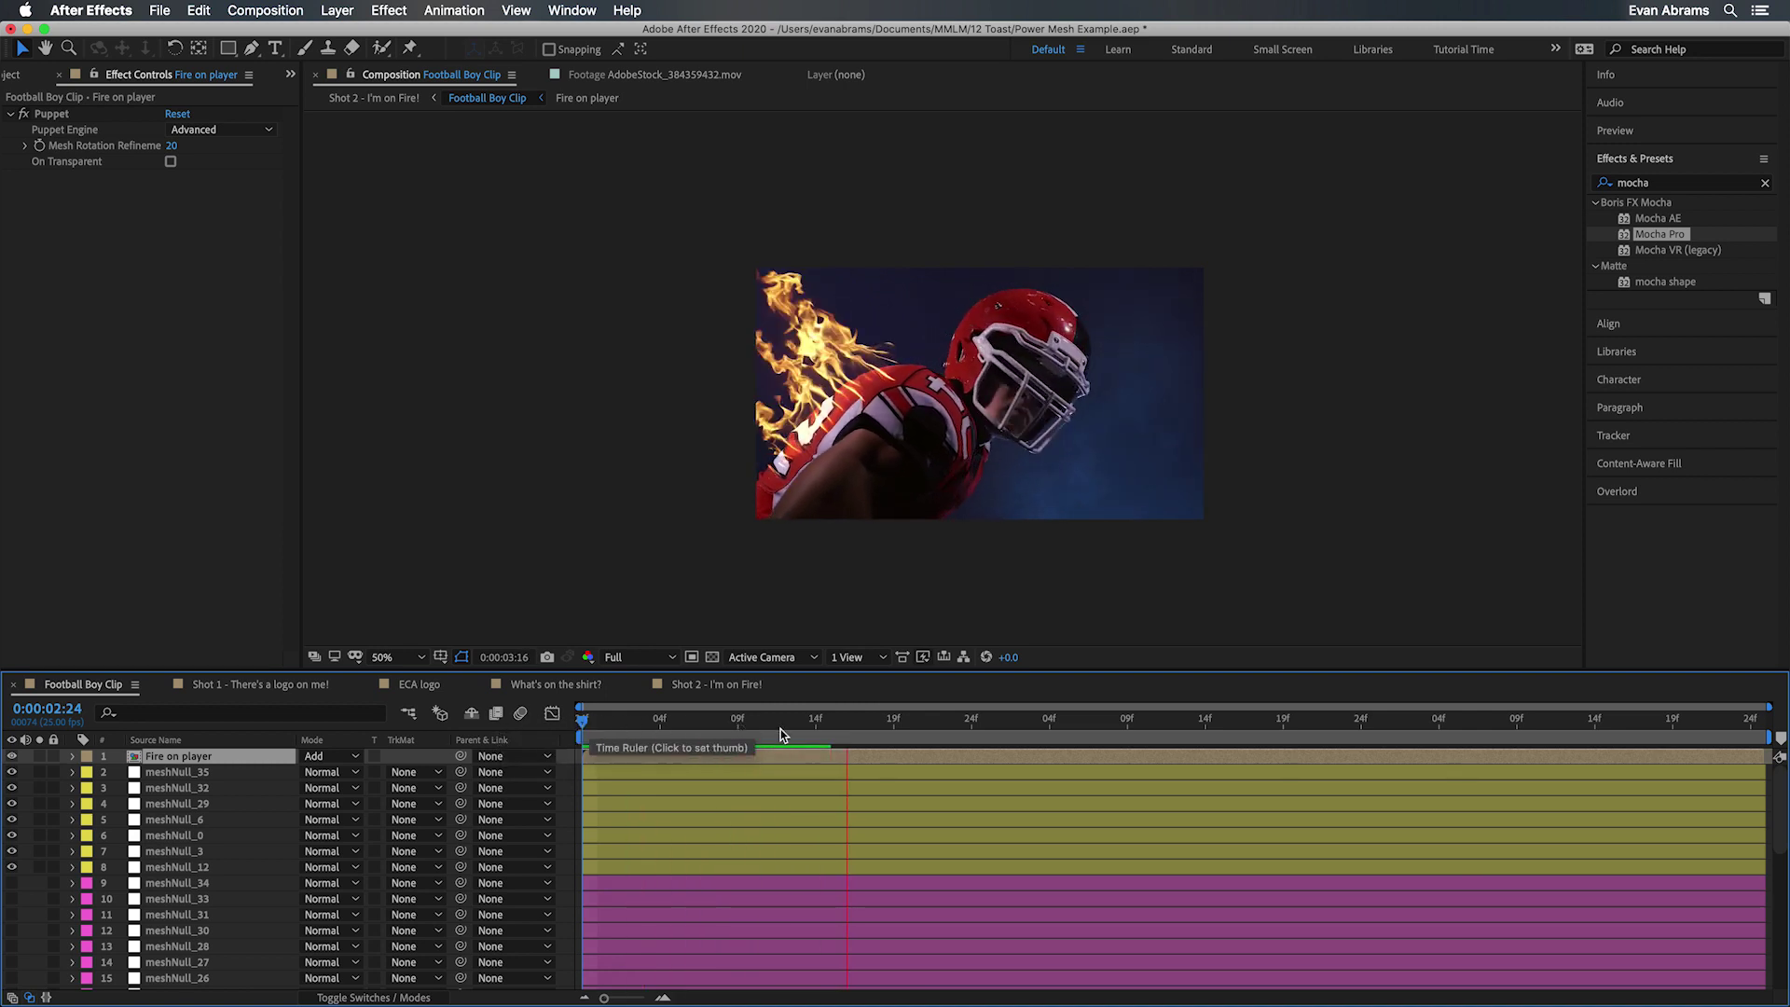
key("space")
left_click_drag(776, 737, 1131, 734)
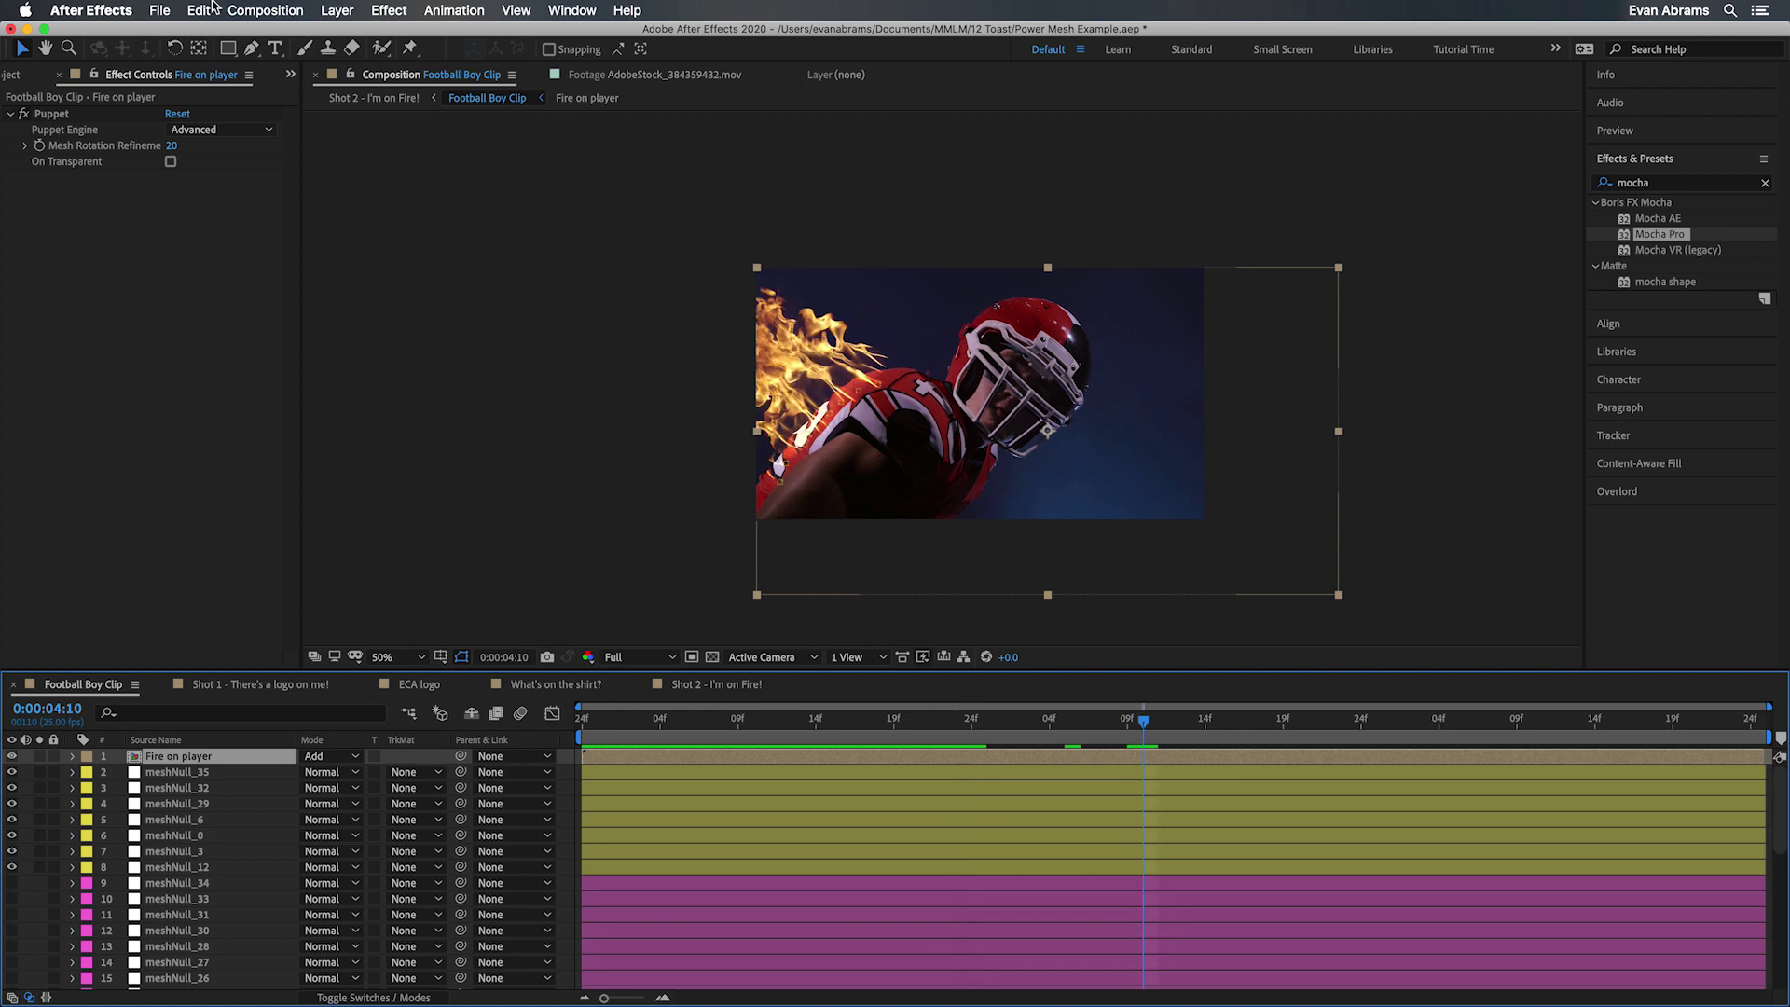
left_click(411, 48)
Step: Pin three points along the upper flames and preview the reshaped fire around the neck
left_click(797, 283)
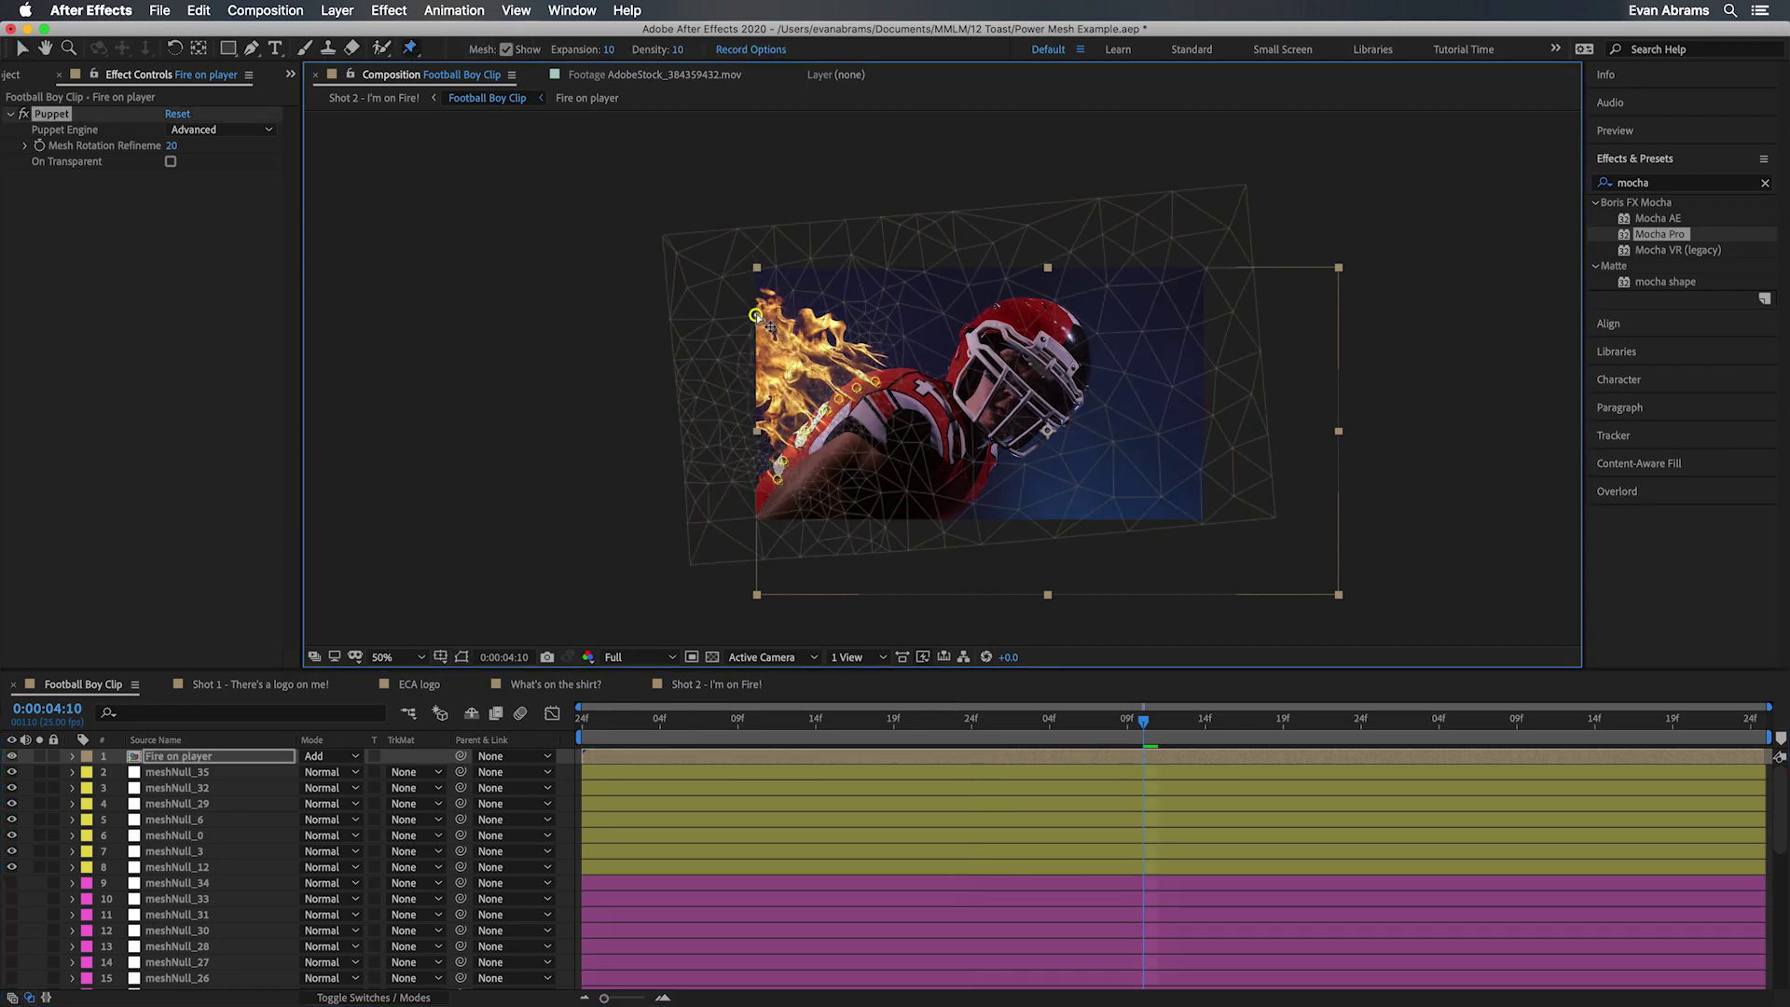
left_click(791, 360)
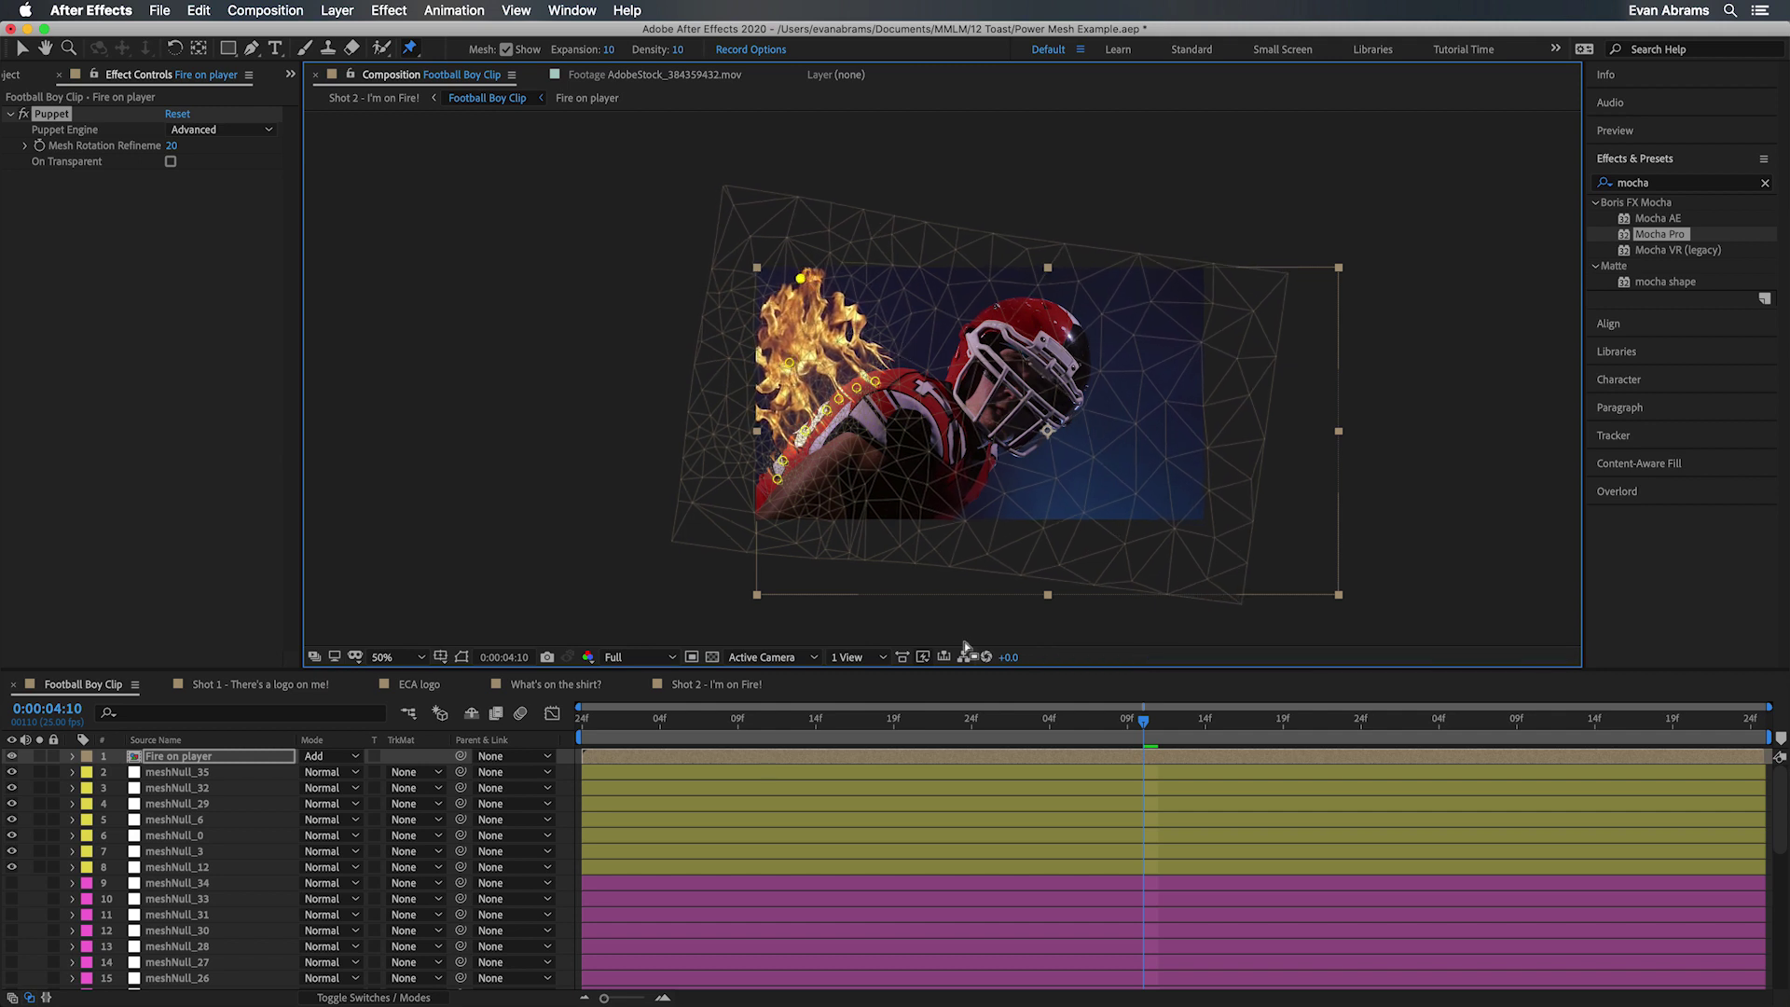
left_click(870, 305)
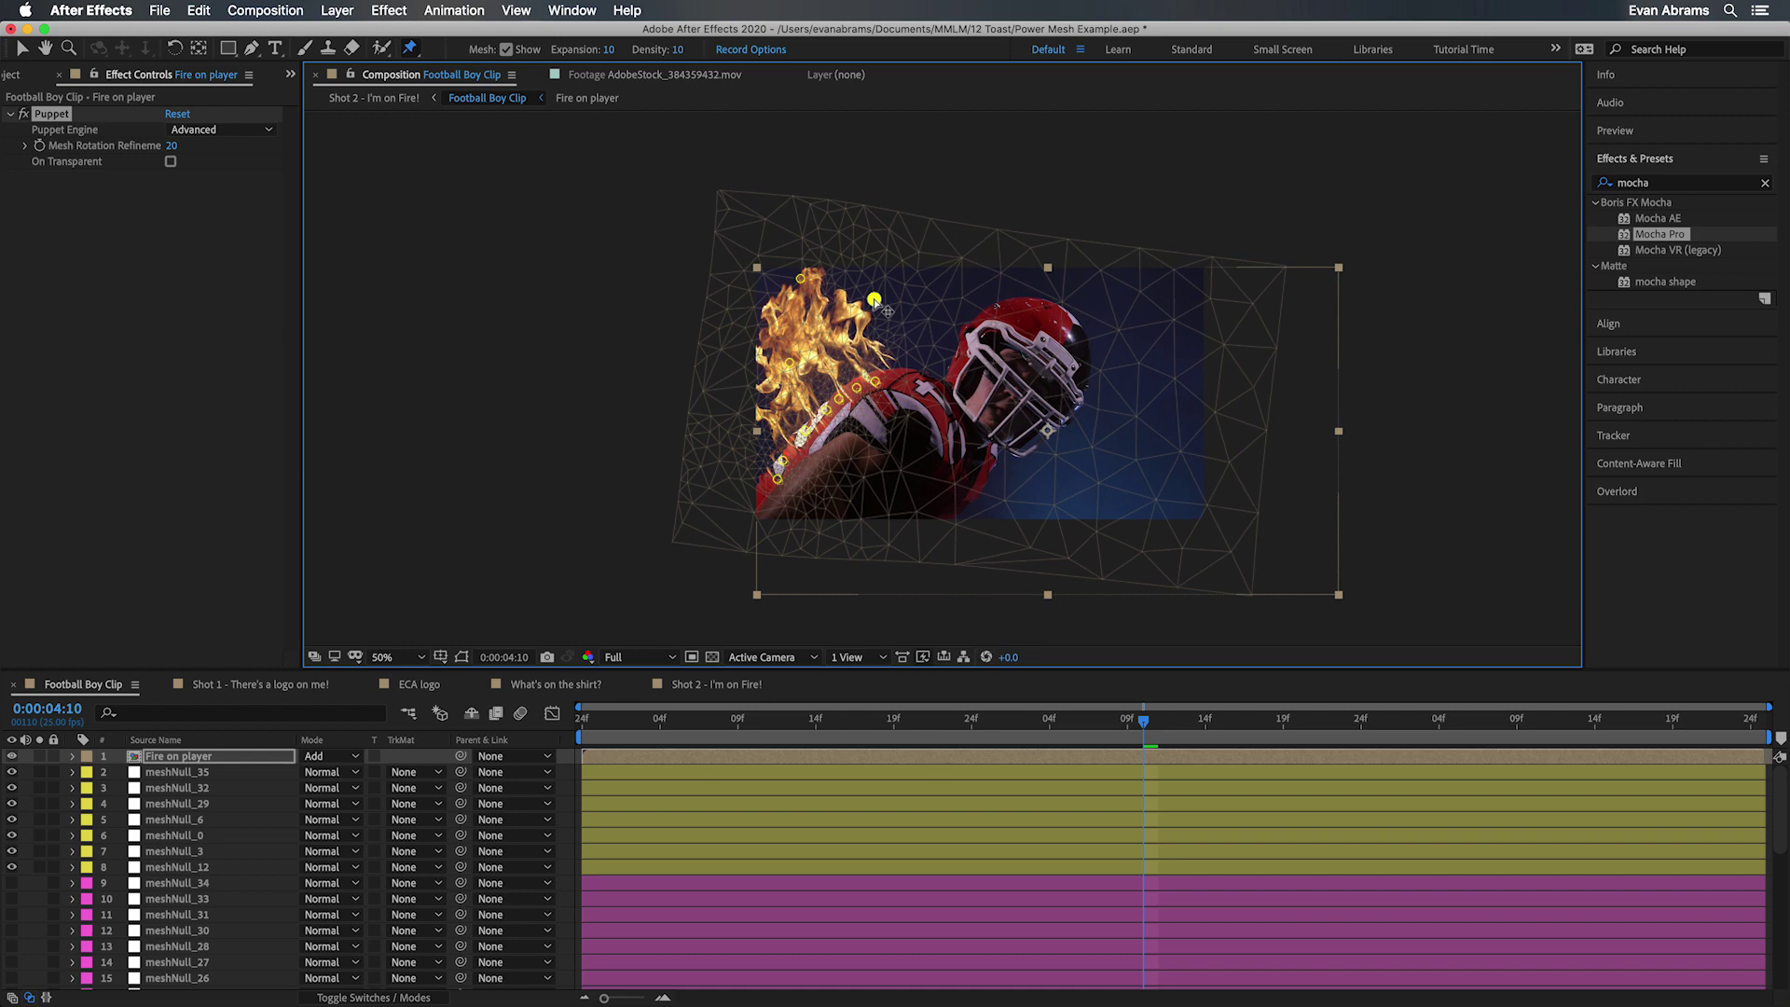
key("space")
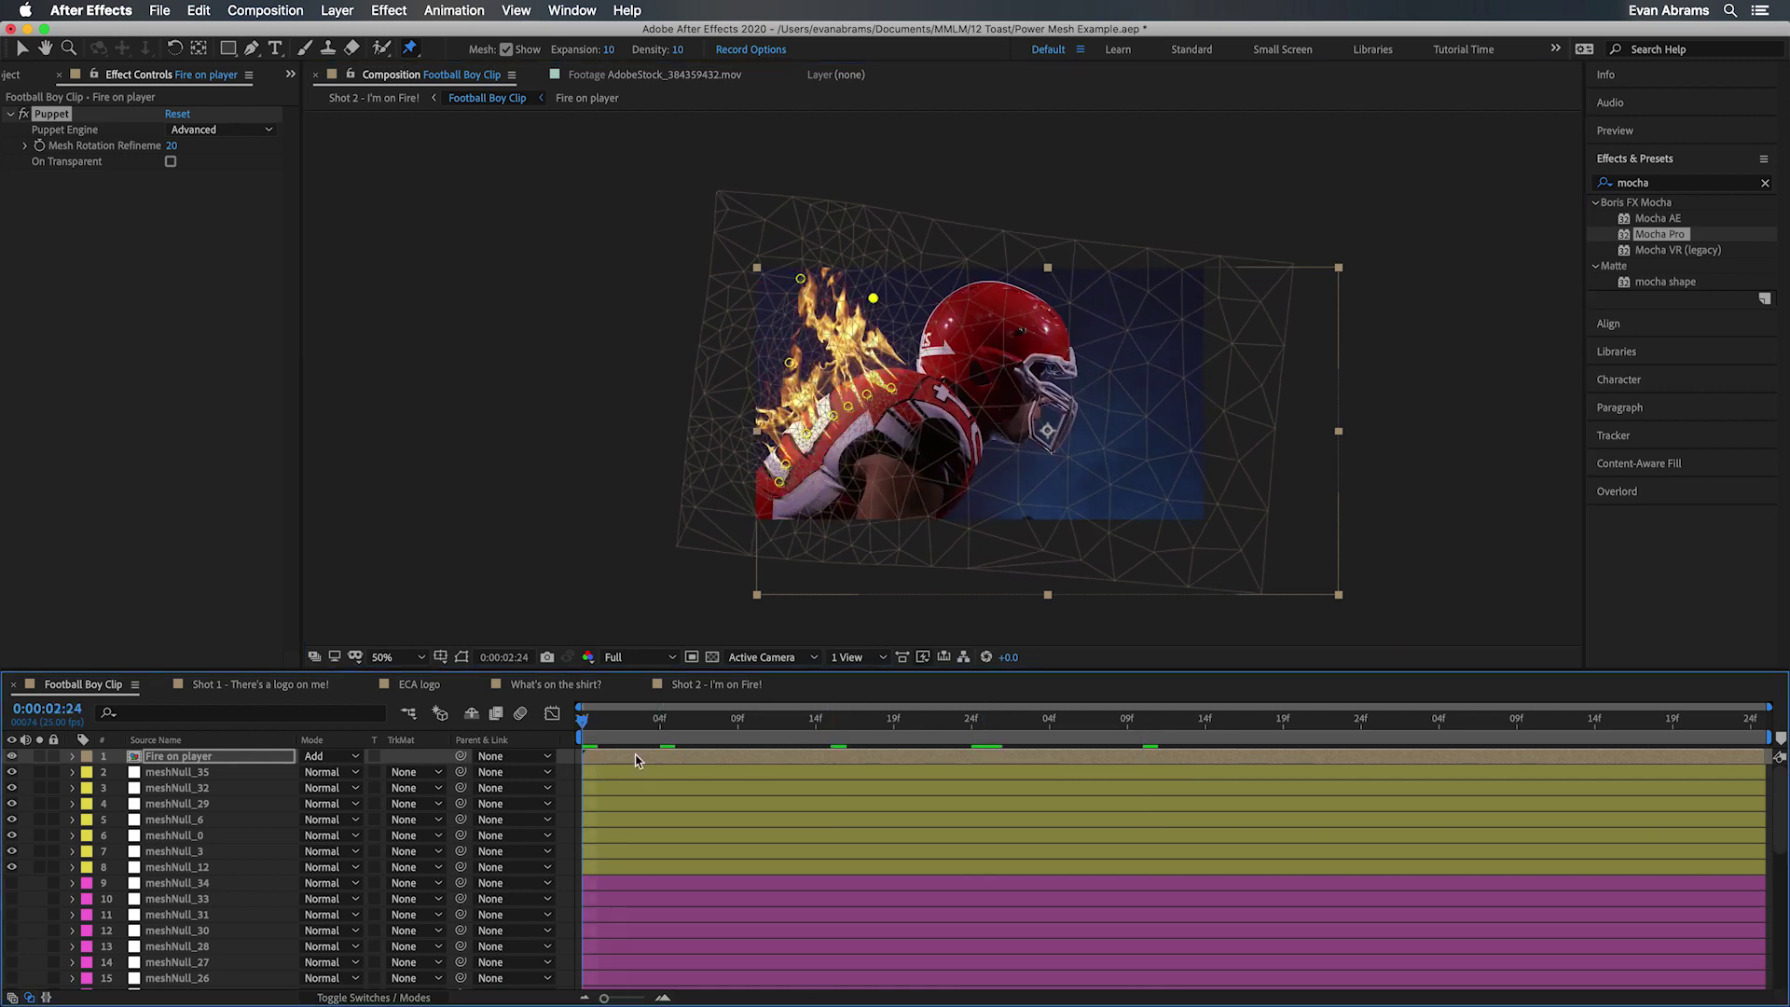
key("v")
left_click(1527, 511)
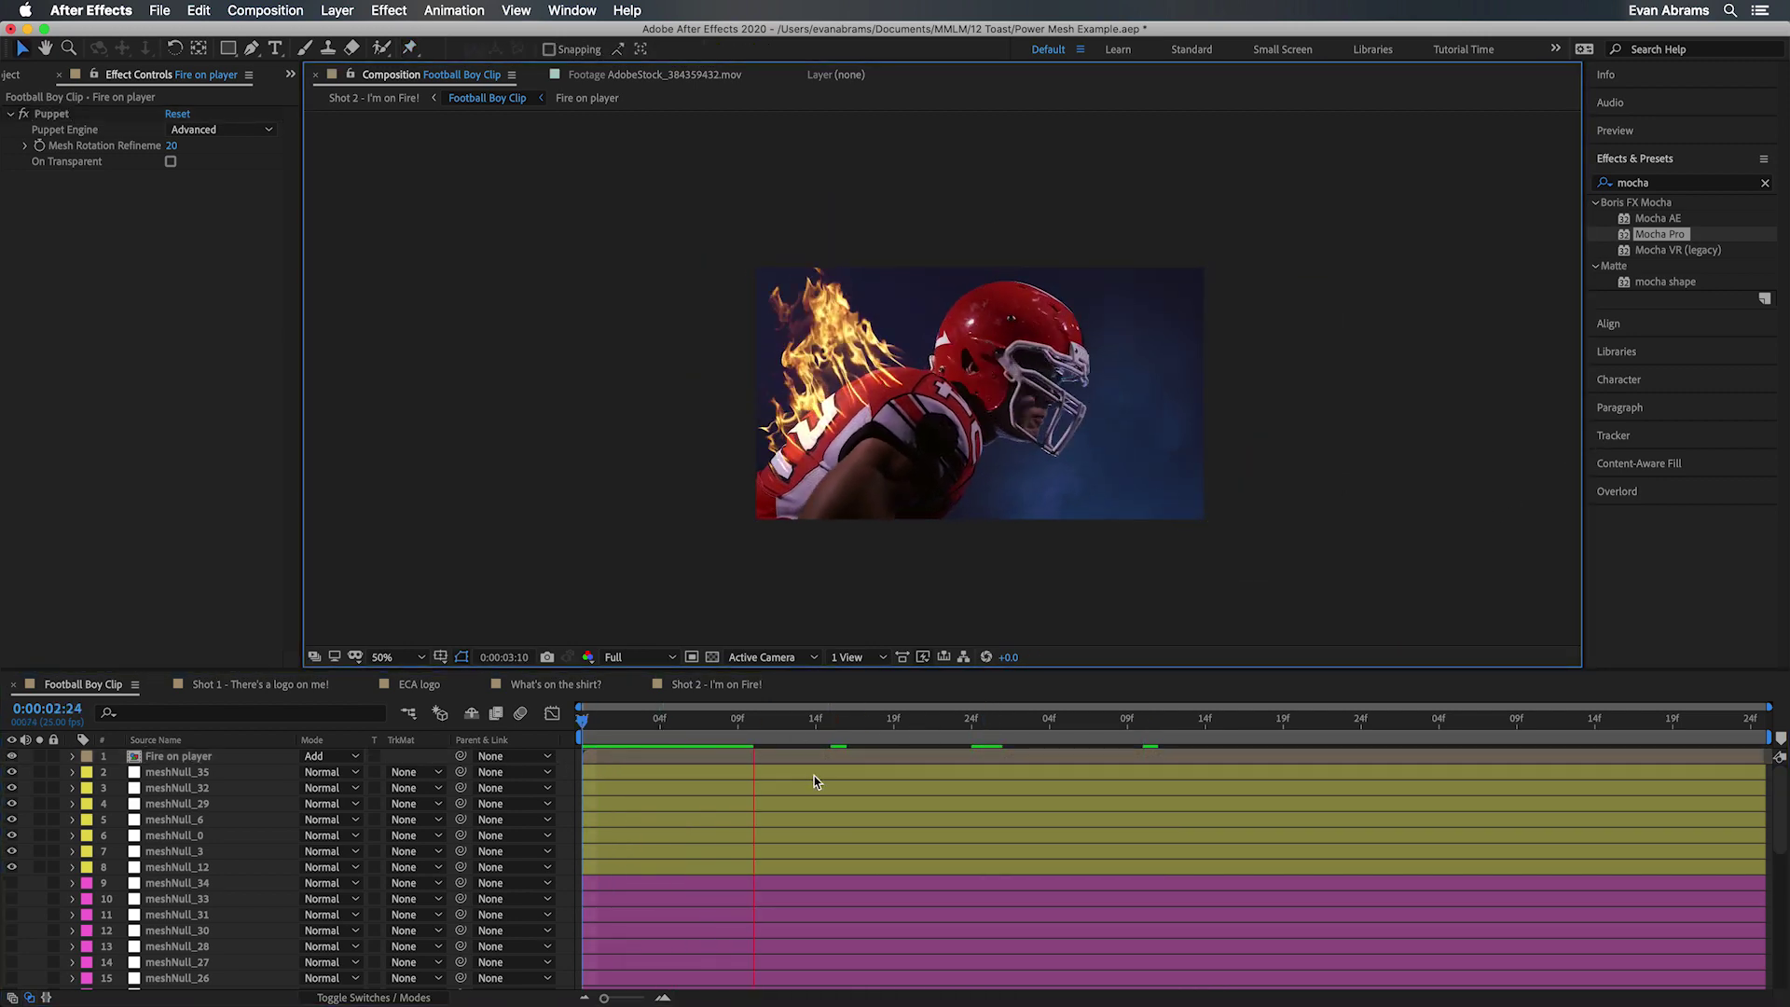
key("space")
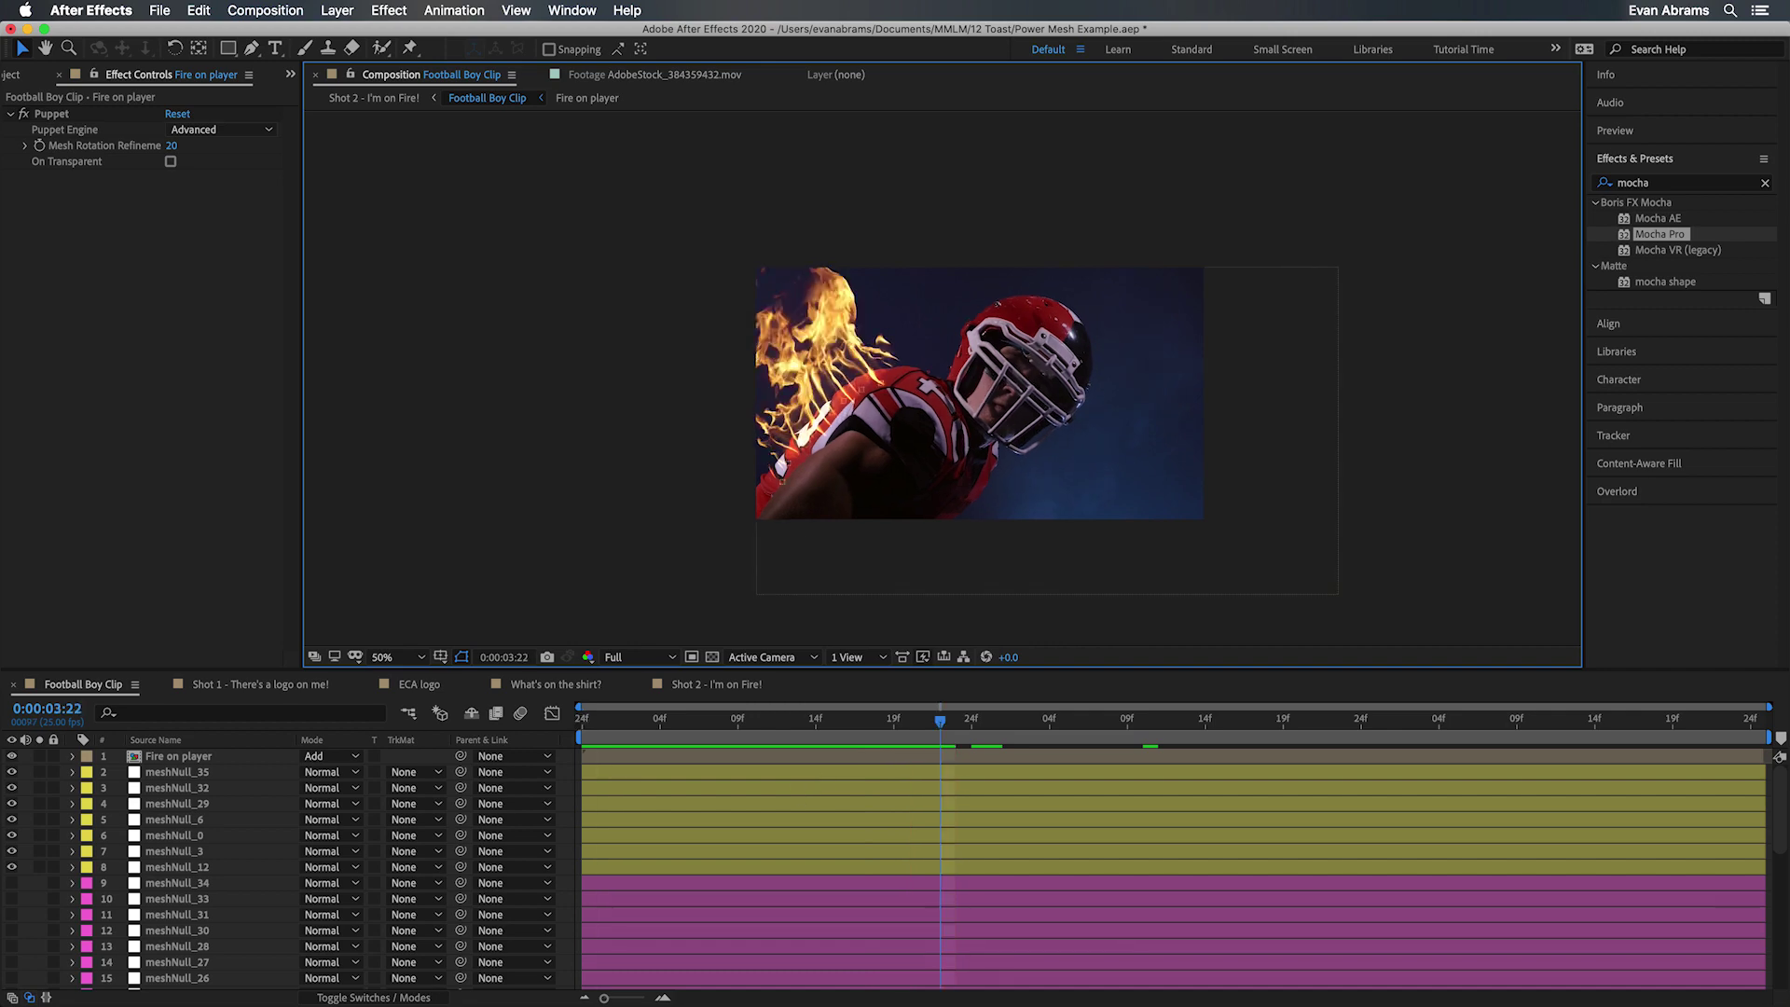
key("period")
left_click_drag(932, 420, 1006, 408)
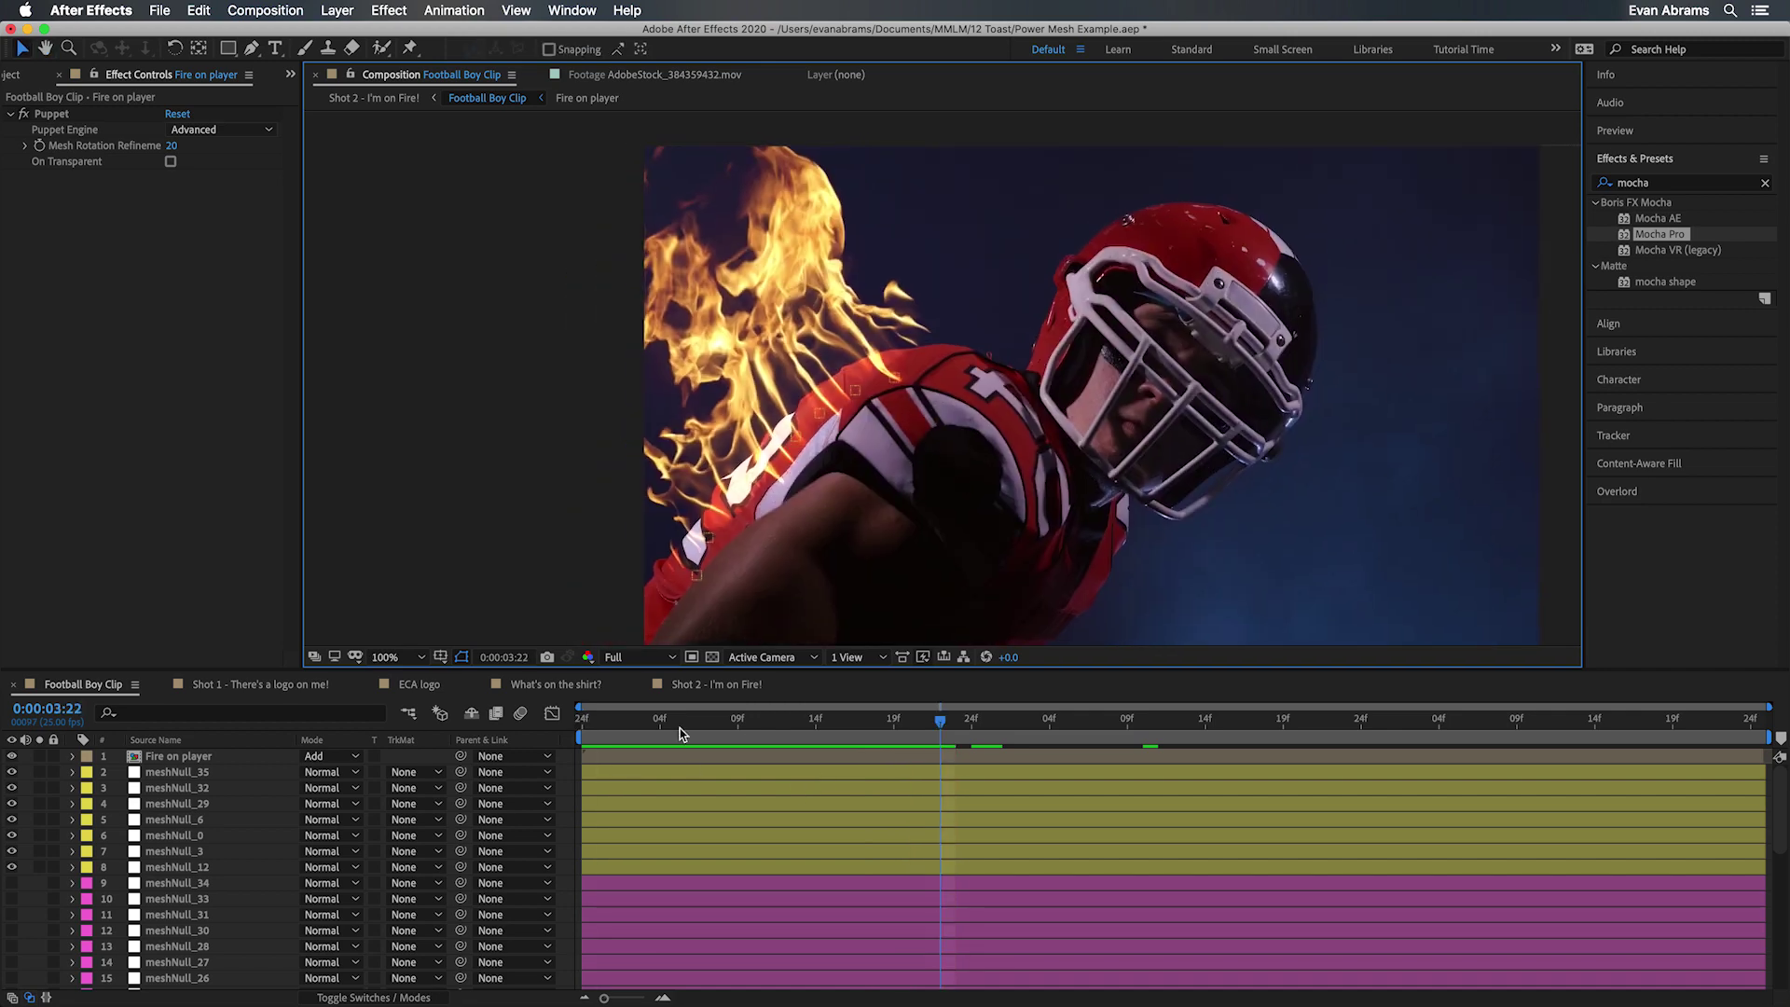
left_click_drag(679, 725, 353, 740)
key("space")
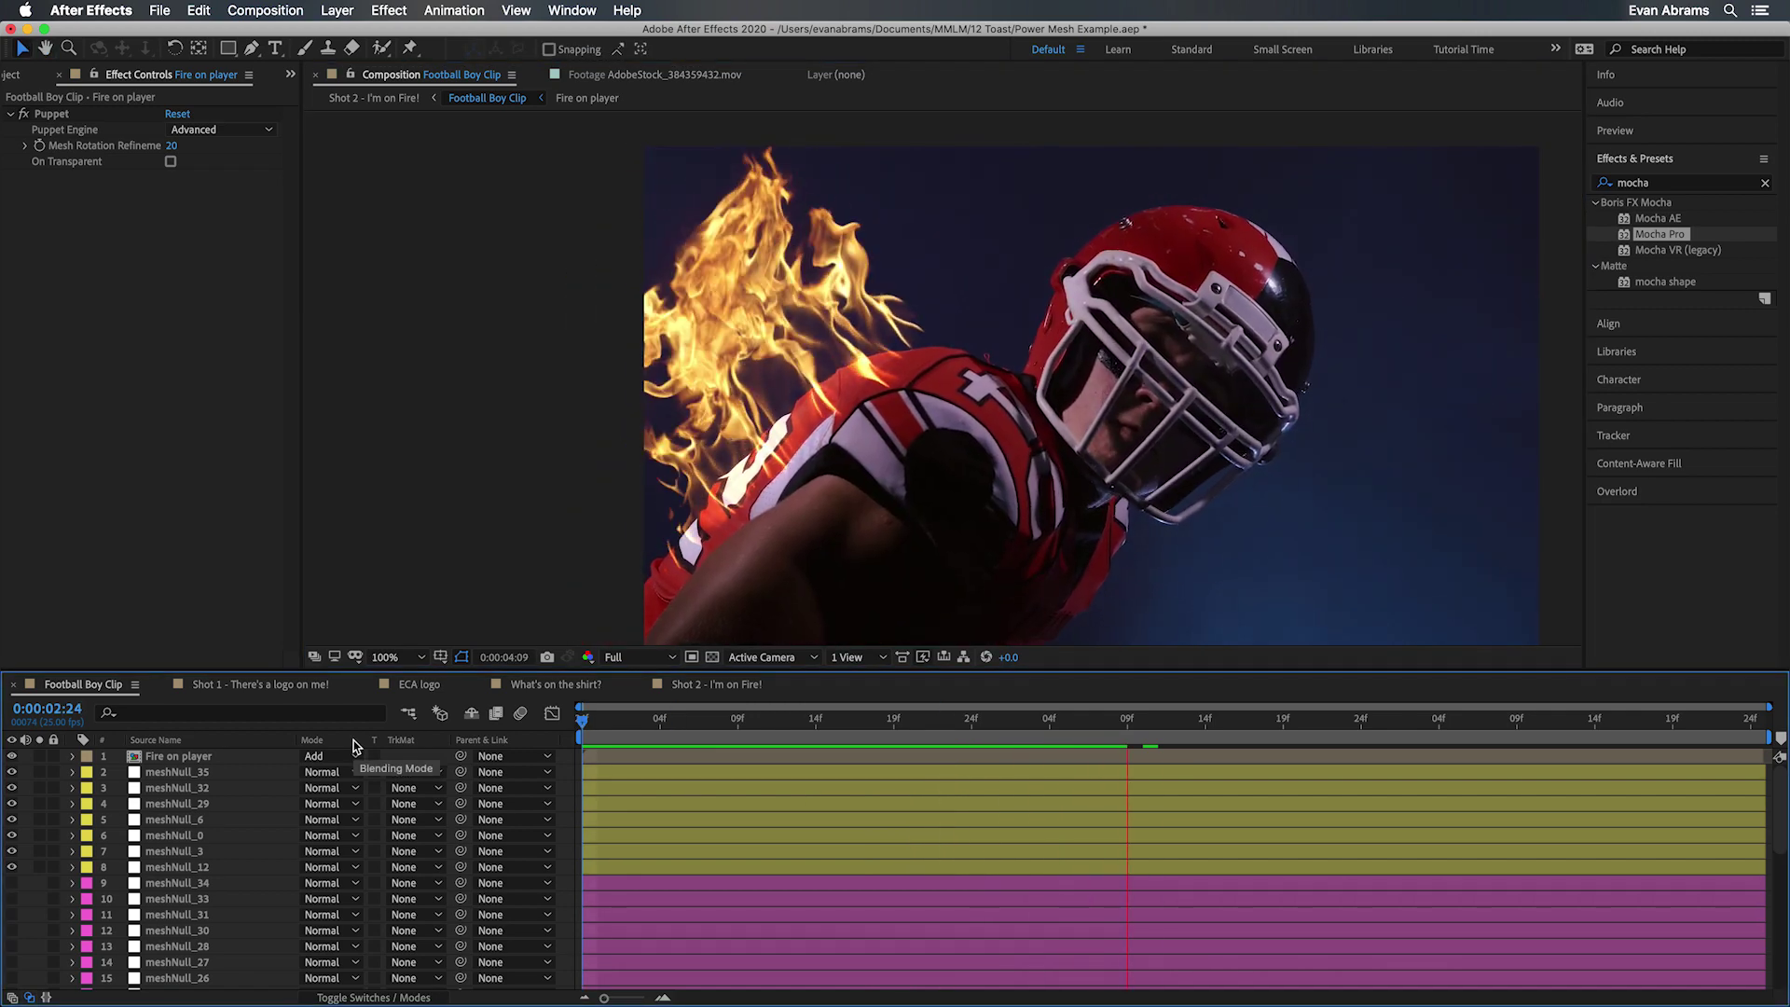